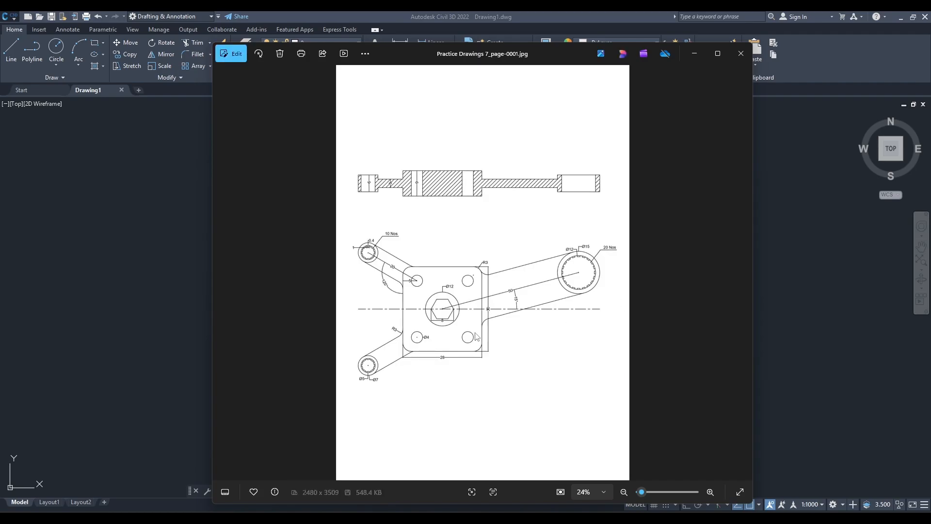
Check the plate size in the reference drawing and draw a 28 by 30 rectangle for its outline.
{"action": "scroll", "coordinate": [475, 261], "scroll_direction": "up", "scroll_amount": 3}
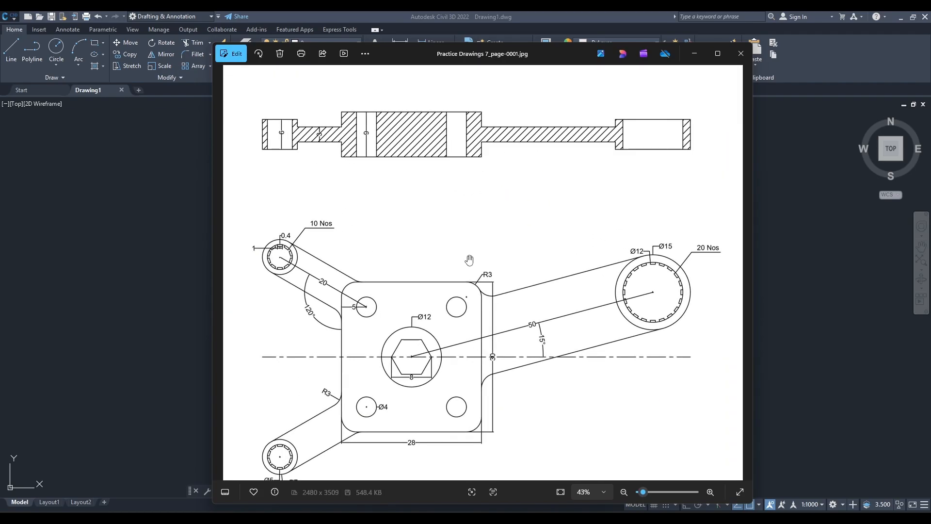
{"action": "left_click_drag", "start_coordinate": [523, 247], "coordinate": [538, 220]}
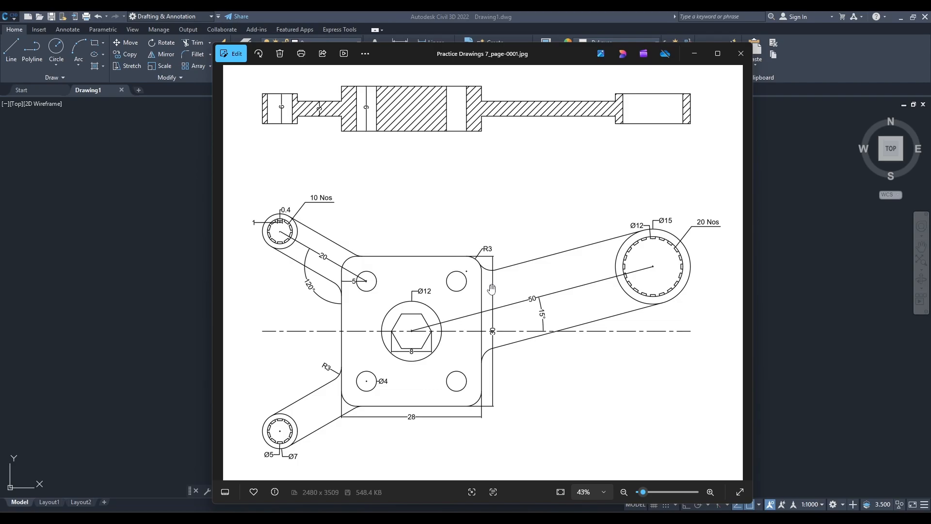
{"action": "left_click", "coordinate": [694, 54]}
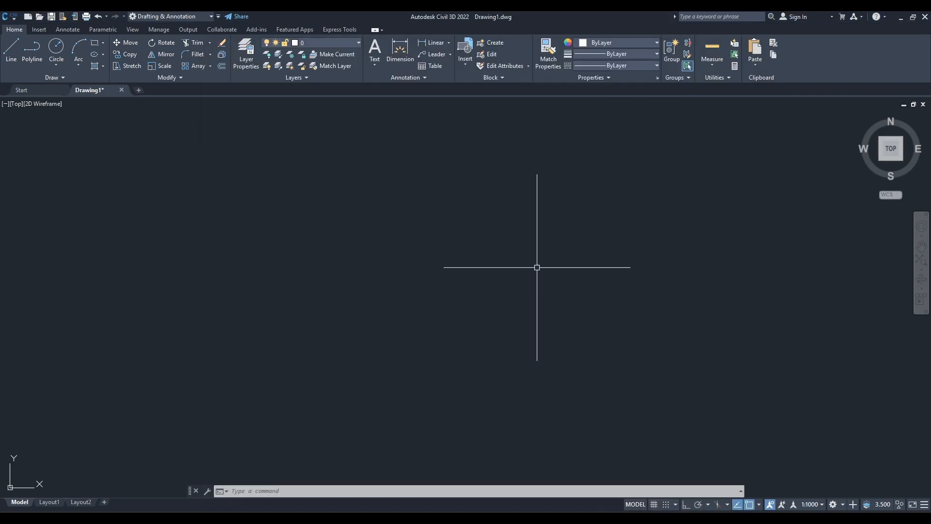
{"action": "type", "text": "rec"}
{"action": "key", "text": "Return"}
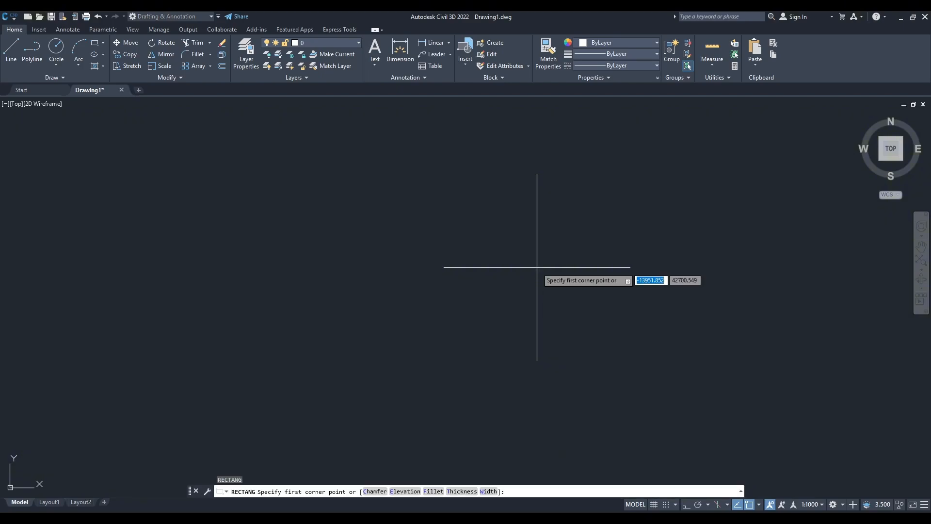
{"action": "left_click", "coordinate": [411, 196]}
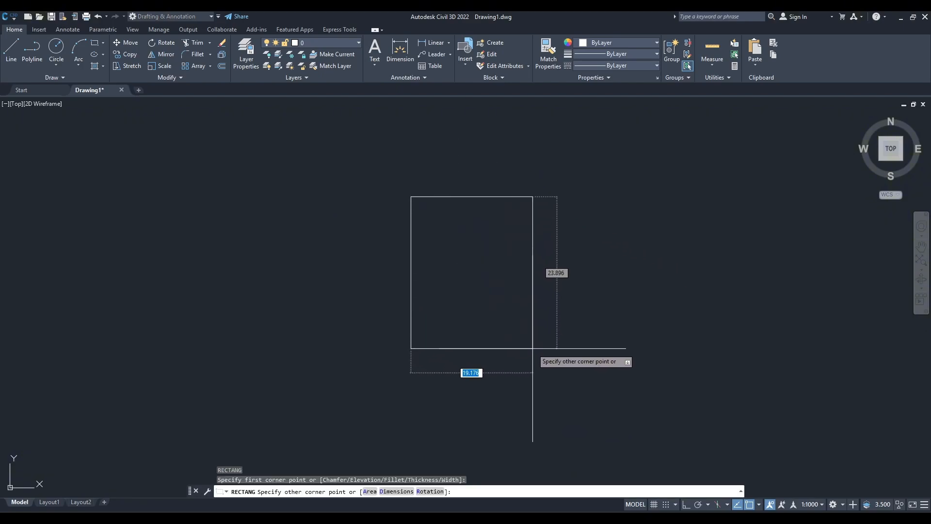
{"action": "type", "text": "28"}
{"action": "key", "text": "Tab"}
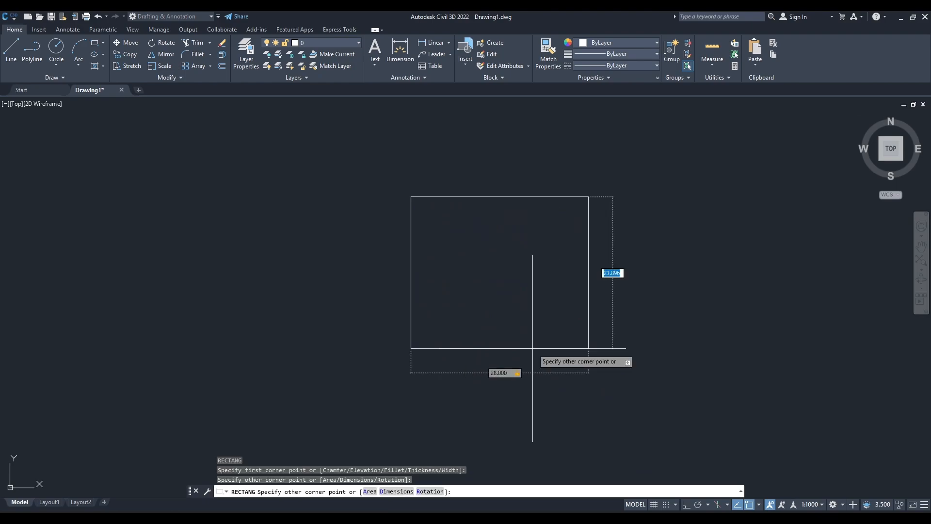
{"action": "type", "text": "30"}
{"action": "key", "text": "Return"}
{"action": "key", "text": "Escape"}
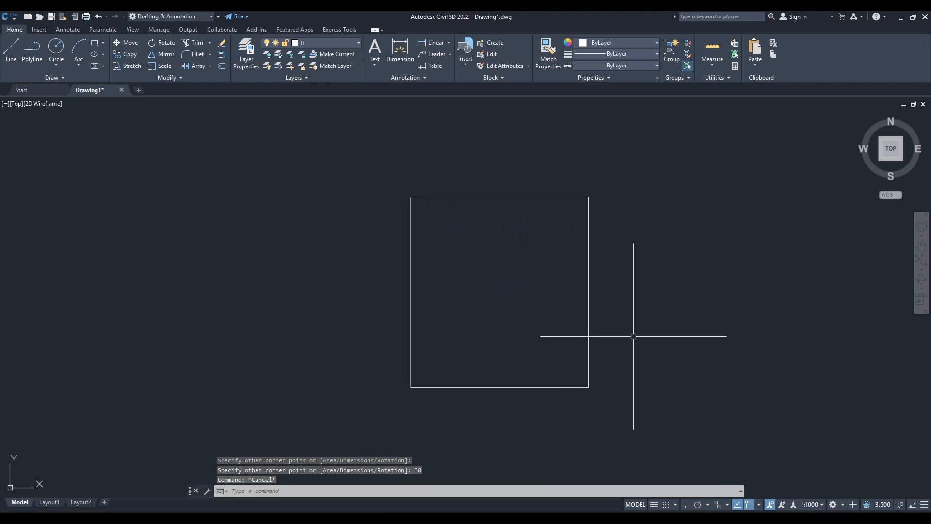
Check the corner radius in the reference drawing and fillet the rectangle's upper-right corner with radius 3.
{"action": "mouse_move", "coordinate": [632, 334]}
{"action": "middle_mouse_down"}
{"action": "mouse_move", "coordinate": [613, 306]}
{"action": "mouse_move", "coordinate": [604, 323]}
{"action": "middle_mouse_up"}
{"action": "left_click", "coordinate": [550, 512]}
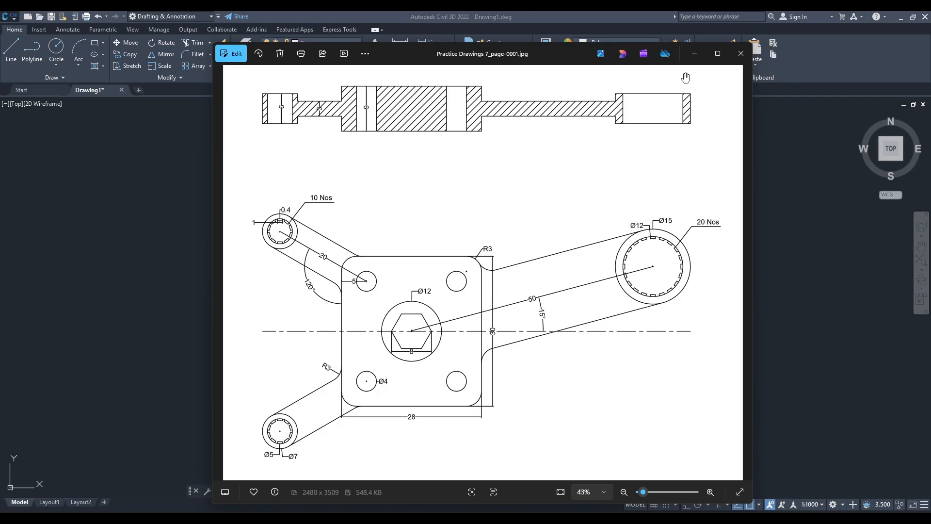
{"action": "left_click", "coordinate": [694, 53]}
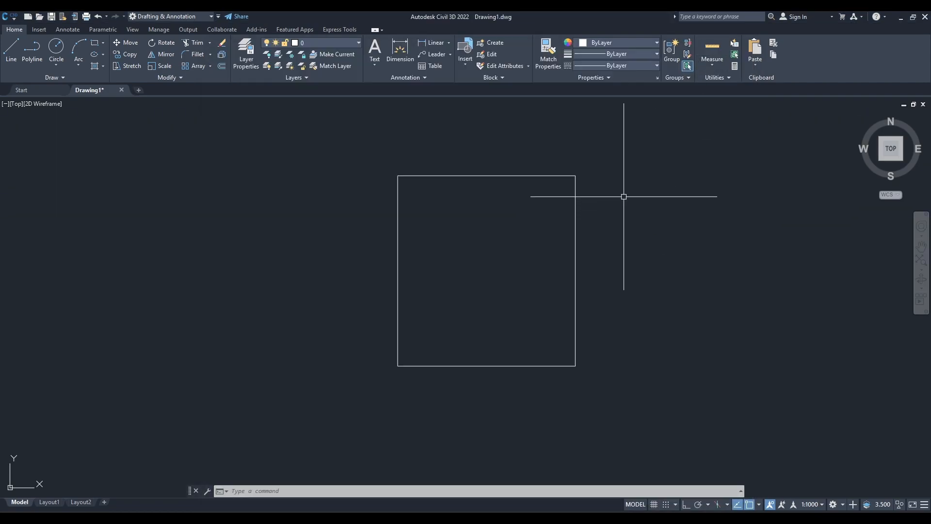
{"action": "type", "text": "f"}
{"action": "key", "text": "Return"}
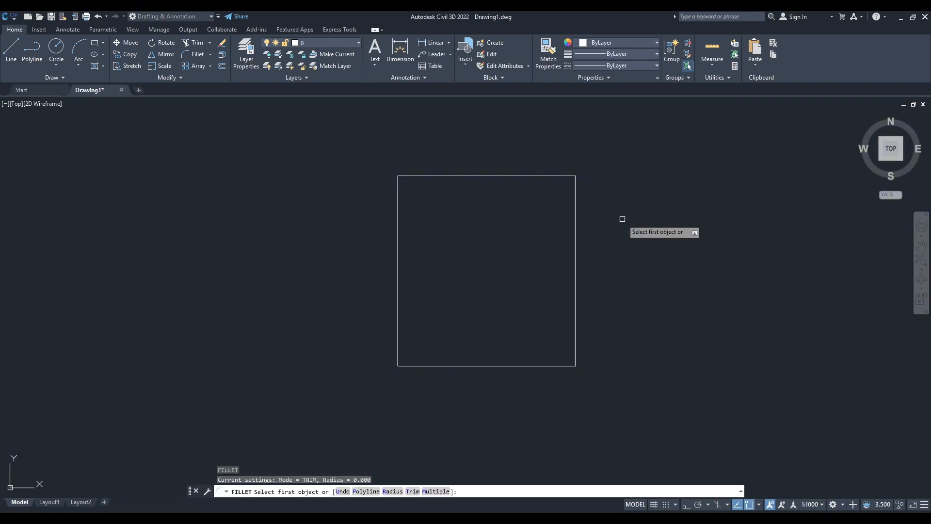
{"action": "type", "text": "r"}
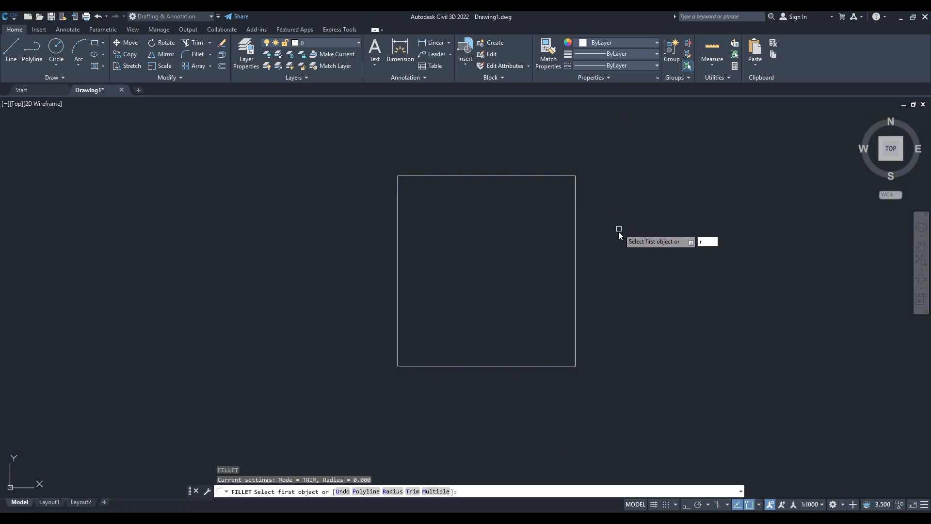
{"action": "key", "text": "Return"}
{"action": "type", "text": "3"}
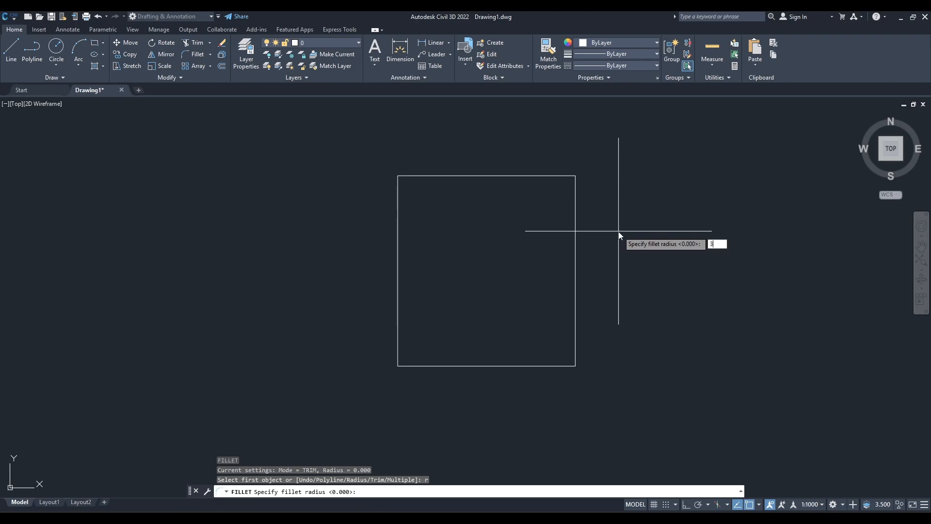
{"action": "key", "text": "Return"}
{"action": "left_click", "coordinate": [568, 177]}
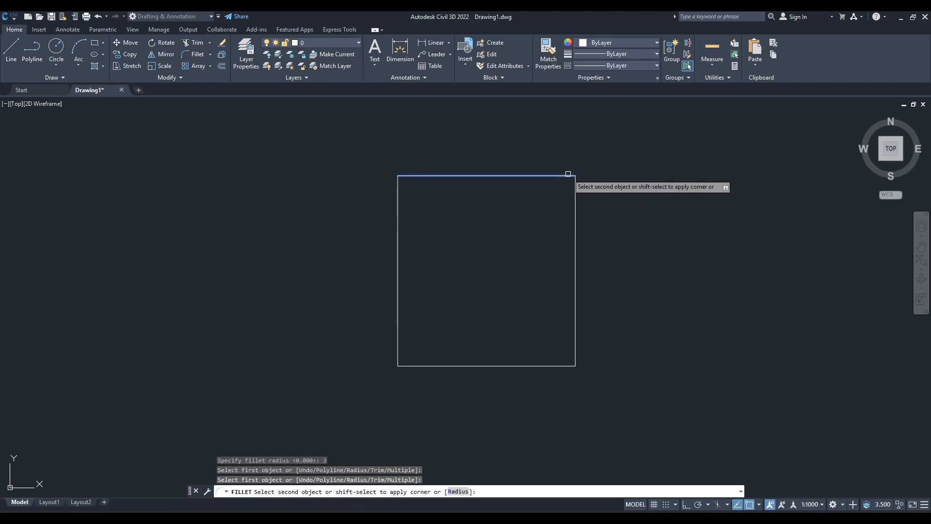
{"action": "left_click", "coordinate": [576, 188]}
Fillet the rectangle's lower-right, lower-left and upper-left corners with the same radius of 3.
{"action": "key", "text": "Return"}
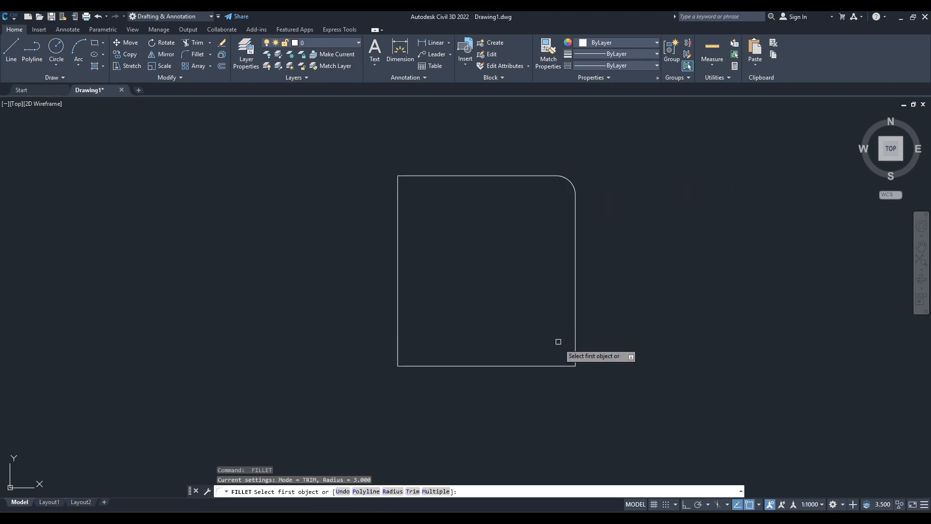
{"action": "left_click", "coordinate": [575, 358]}
{"action": "left_click", "coordinate": [566, 366]}
{"action": "key", "text": "Return"}
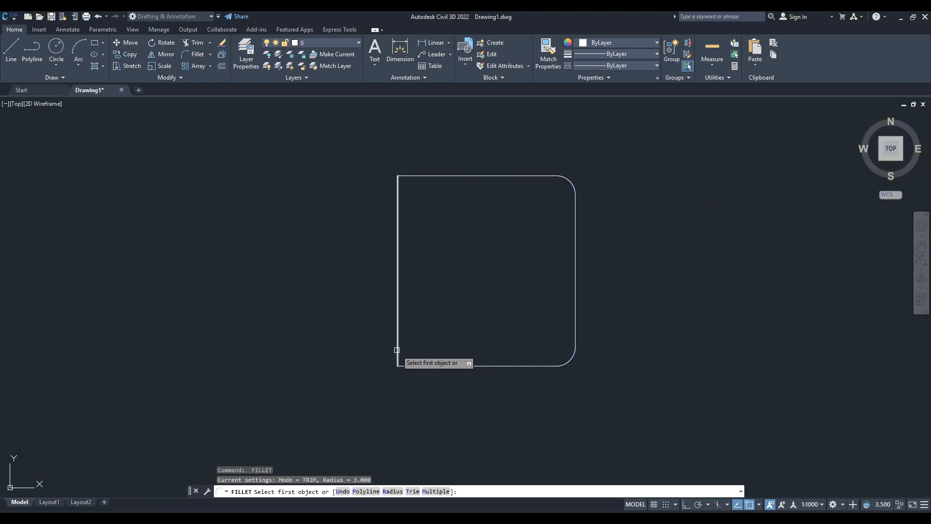
{"action": "left_click", "coordinate": [398, 353]}
{"action": "left_click", "coordinate": [408, 365]}
{"action": "key", "text": "Return"}
{"action": "left_click", "coordinate": [398, 194]}
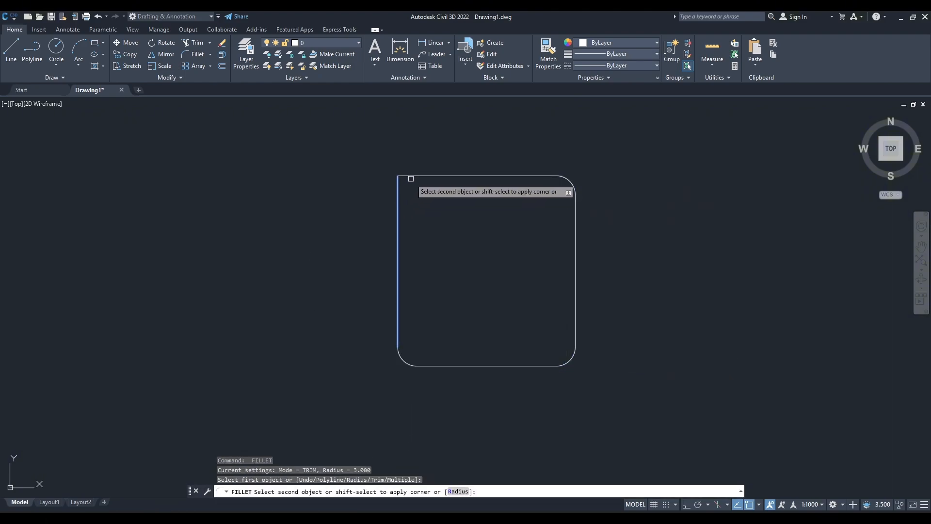
{"action": "left_click", "coordinate": [411, 176]}
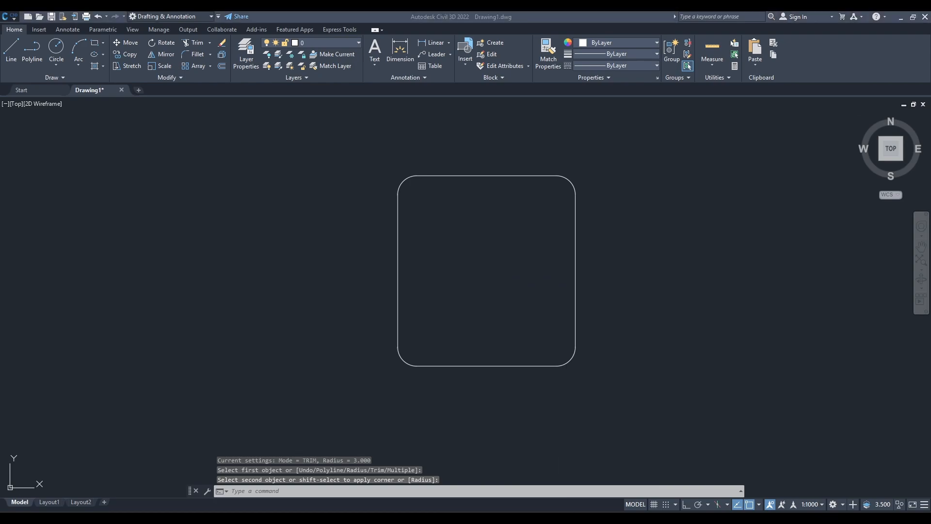
Check the hole spacing in the reference drawing and offset the plate outline 5 units inward.
{"action": "key", "text": "alt+Tab"}
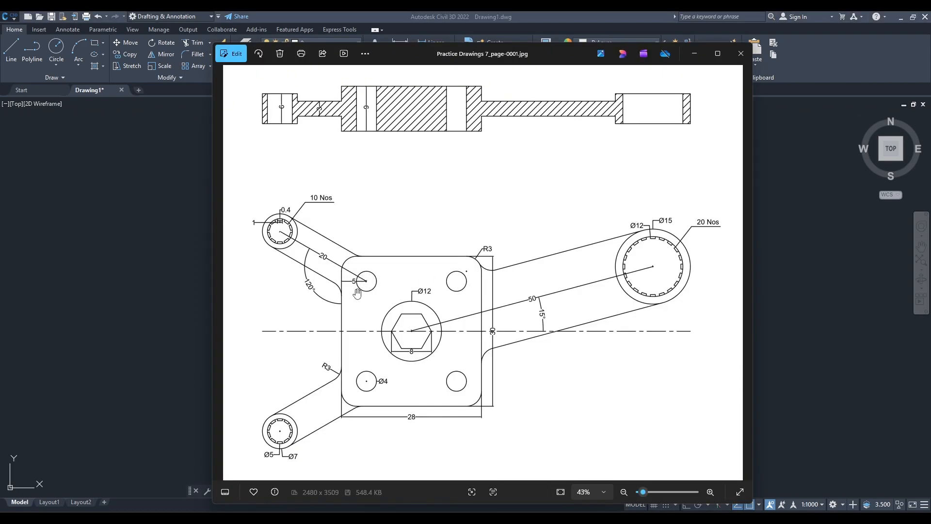
{"action": "scroll", "coordinate": [357, 293], "scroll_direction": "up", "scroll_amount": 5}
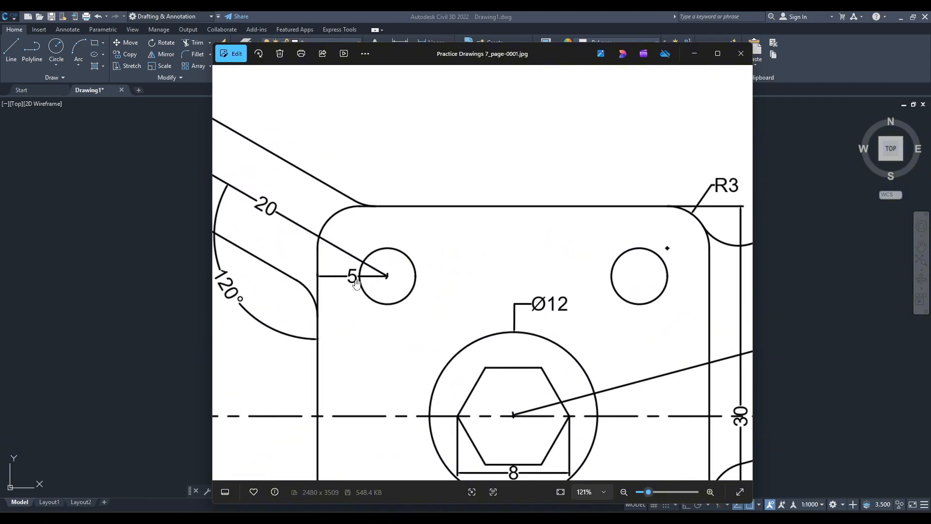
{"action": "scroll", "coordinate": [363, 290], "scroll_direction": "down", "scroll_amount": 3}
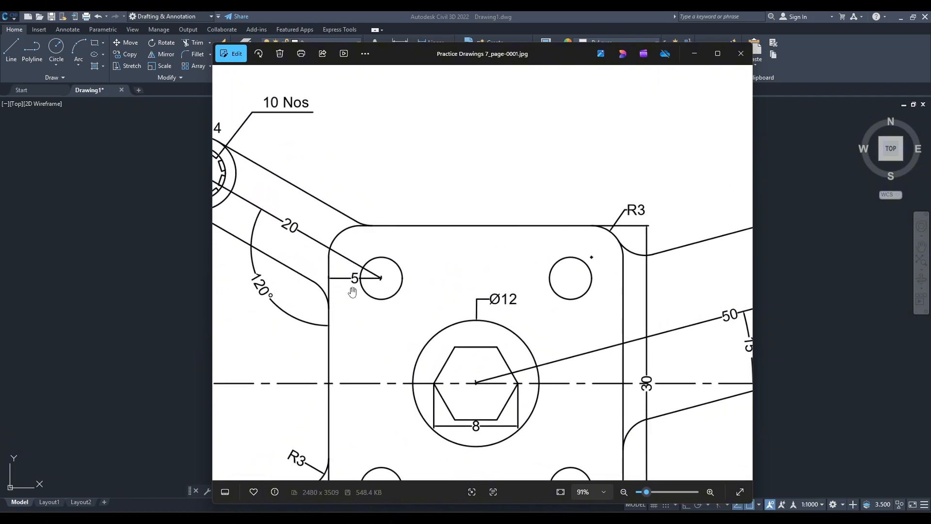
{"action": "scroll", "coordinate": [336, 289], "scroll_direction": "down", "scroll_amount": 5}
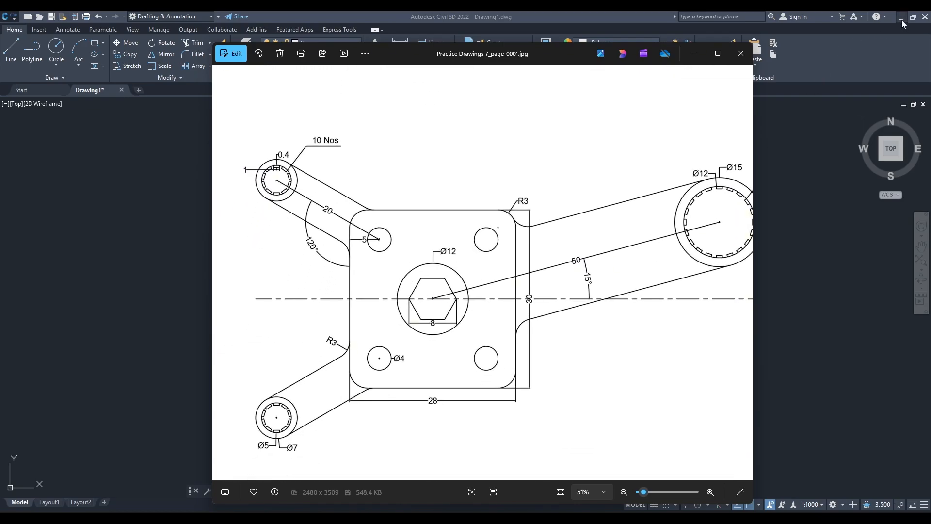
{"action": "left_click", "coordinate": [890, 30]}
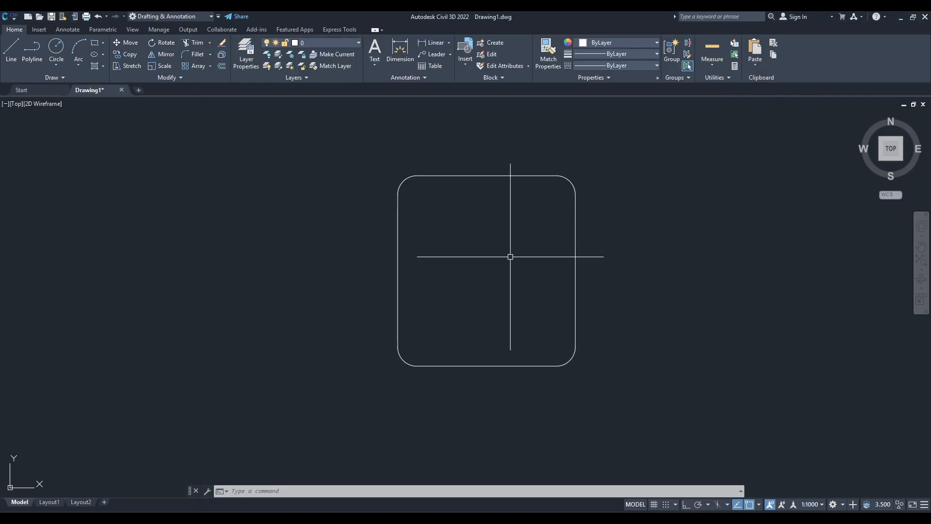
{"action": "type", "text": "o"}
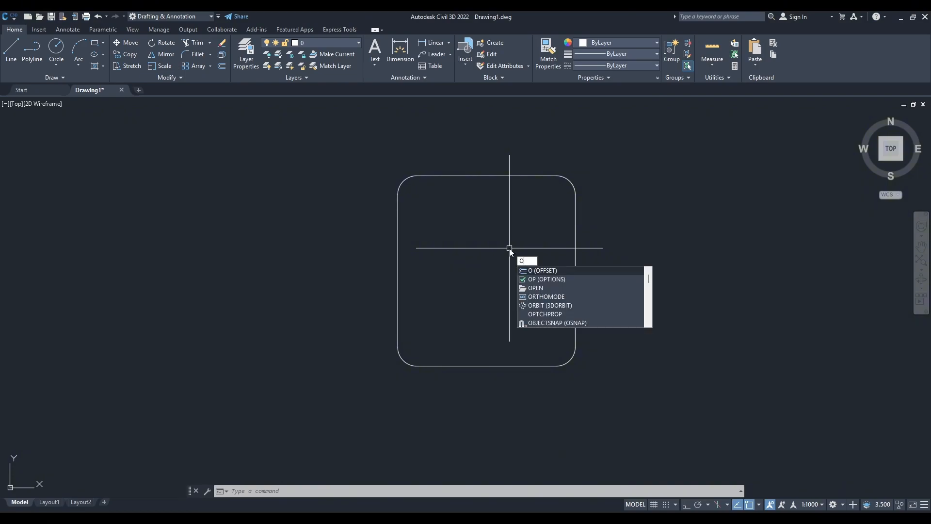
{"action": "key", "text": "Return"}
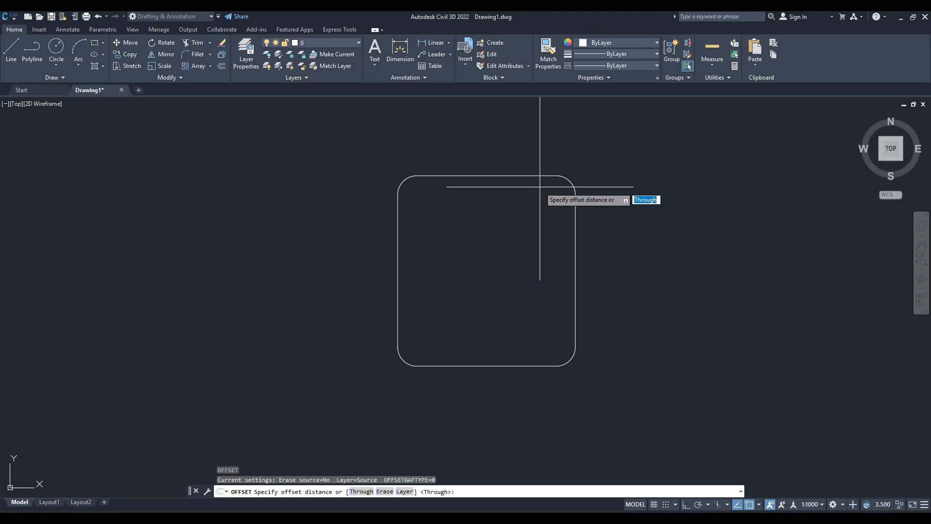
{"action": "type", "text": "5"}
{"action": "key", "text": "Return"}
{"action": "left_click", "coordinate": [528, 176]}
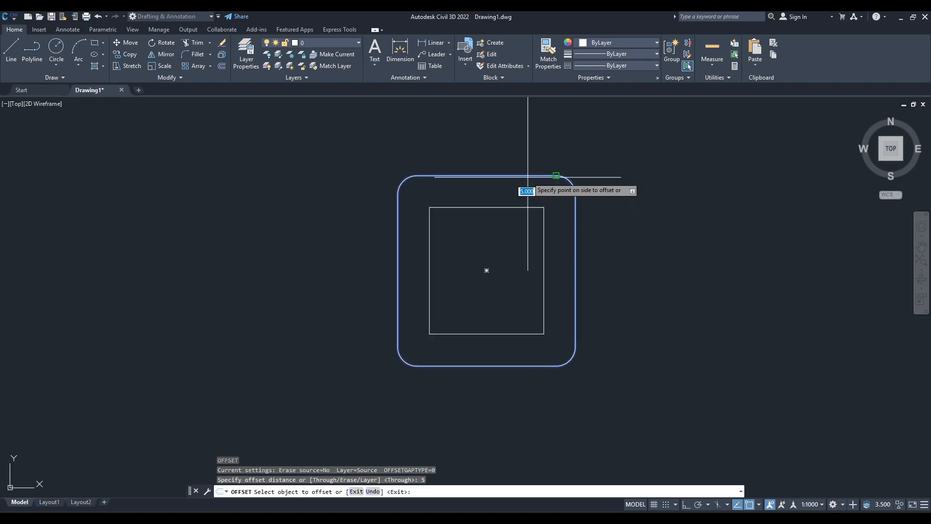
{"action": "left_click", "coordinate": [531, 234]}
{"action": "key", "text": "Escape"}
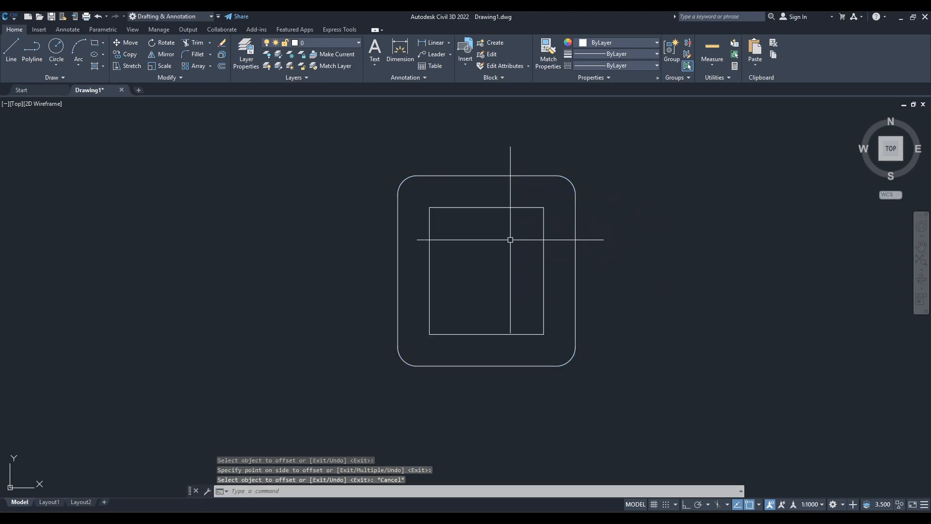
Check the hole size in the reference drawing and draw a 4-diameter circle centred on the inner rectangle's upper-left corner.
{"action": "left_click", "coordinate": [556, 517]}
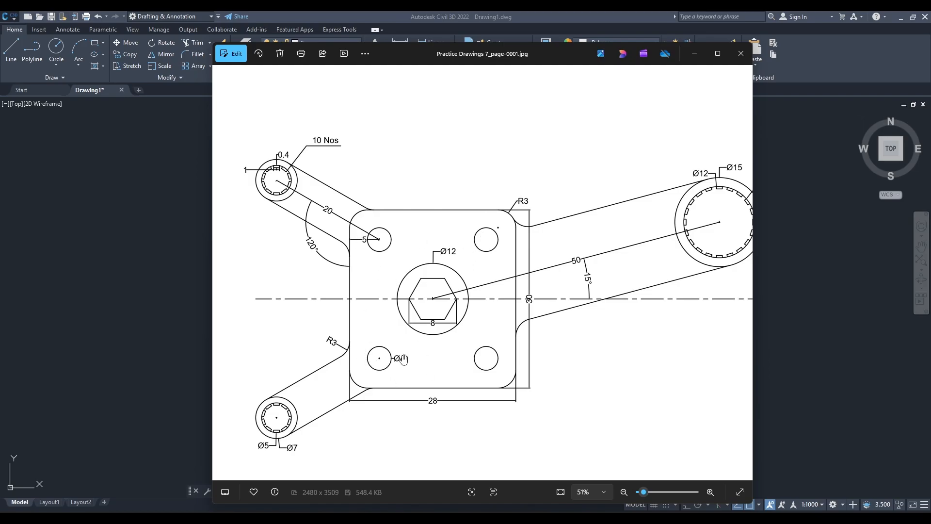
{"action": "left_click", "coordinate": [878, 41]}
{"action": "type", "text": "c"}
{"action": "key", "text": "Return"}
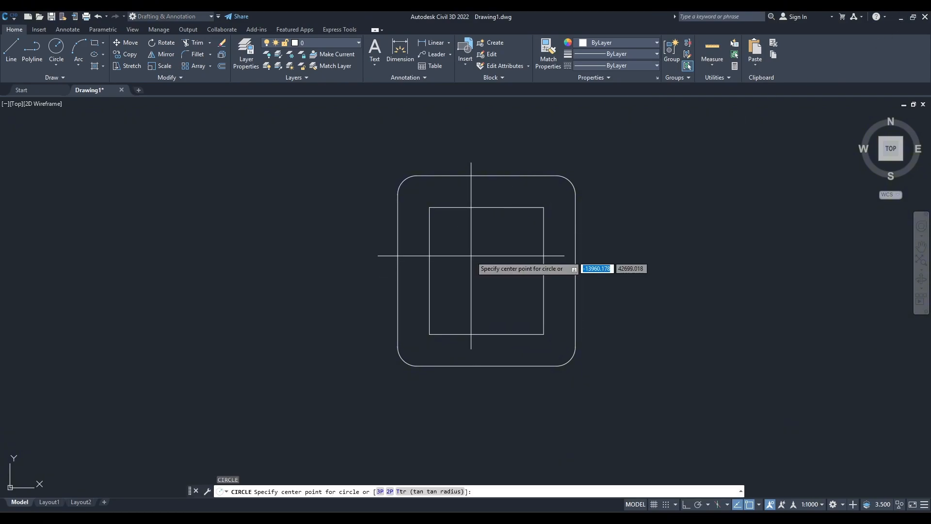
{"action": "left_click", "coordinate": [430, 208]}
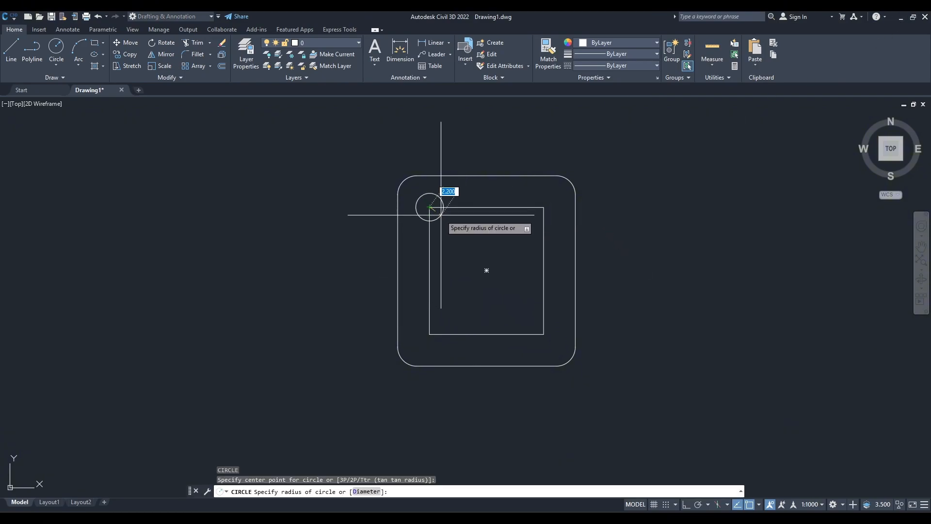
{"action": "type", "text": "d"}
{"action": "key", "text": "Return"}
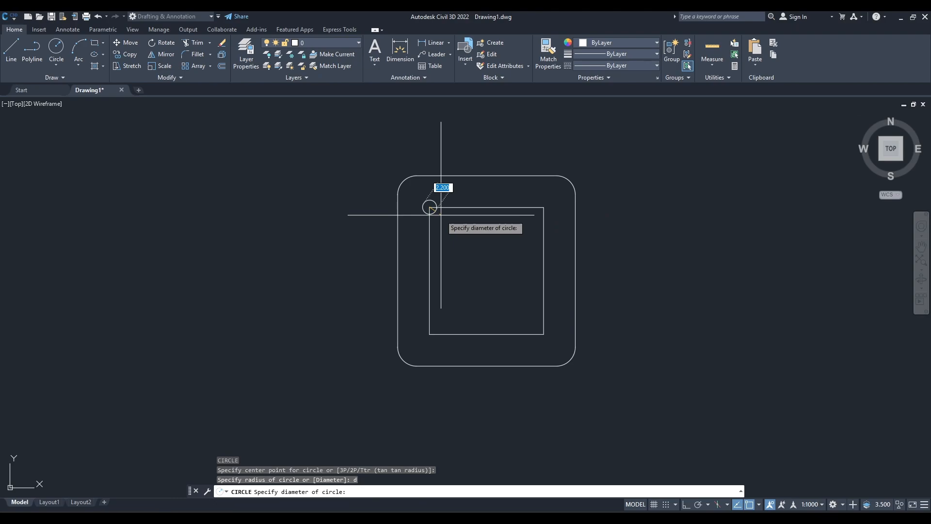
{"action": "type", "text": "4"}
{"action": "key", "text": "Return"}
{"action": "key", "text": "Escape"}
Copy the hole circle from its centre to the other three corners of the inner rectangle.
{"action": "left_click", "coordinate": [435, 196]}
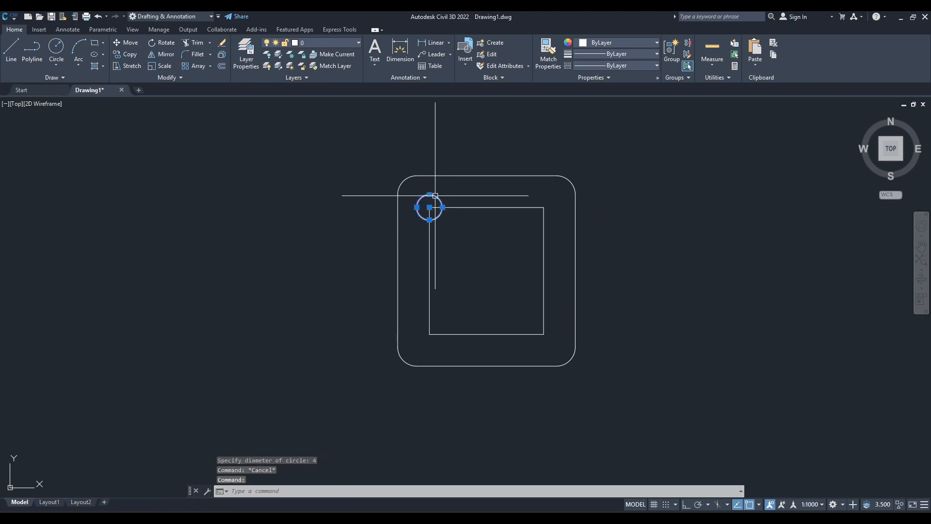
{"action": "type", "text": "co"}
{"action": "key", "text": "Return"}
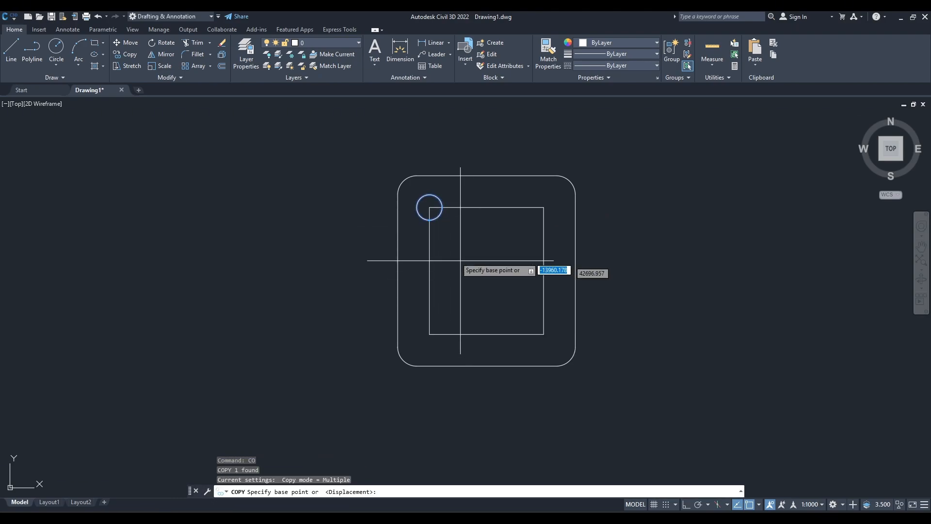
{"action": "left_click", "coordinate": [429, 207]}
{"action": "left_click", "coordinate": [543, 207]}
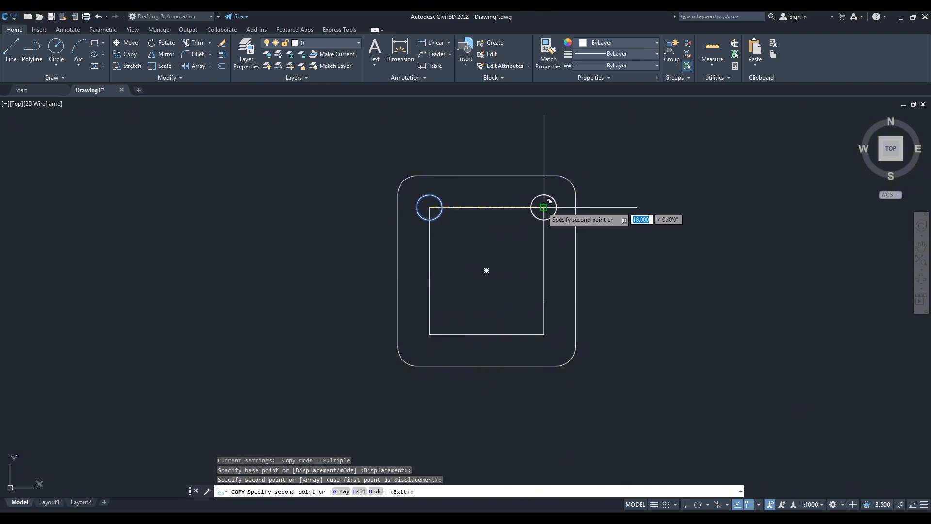
{"action": "left_click", "coordinate": [544, 334]}
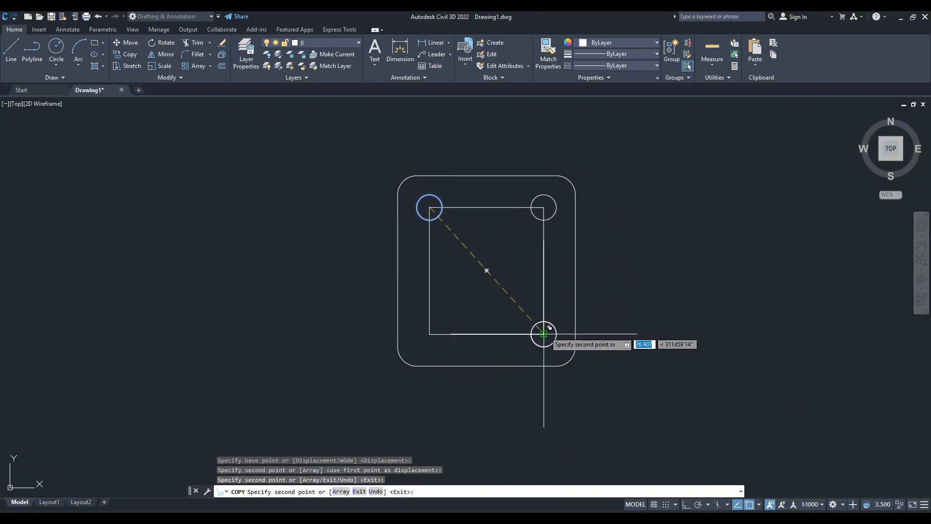
{"action": "left_click", "coordinate": [431, 329]}
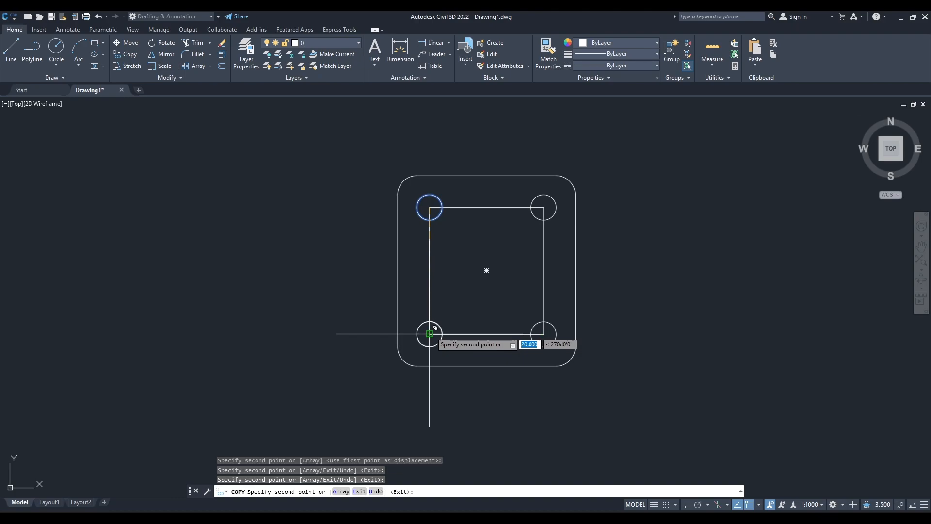
Erase the inner offset rectangle that joins the four corner hole centres.
{"action": "key", "text": "Escape"}
{"action": "left_click", "coordinate": [565, 285]}
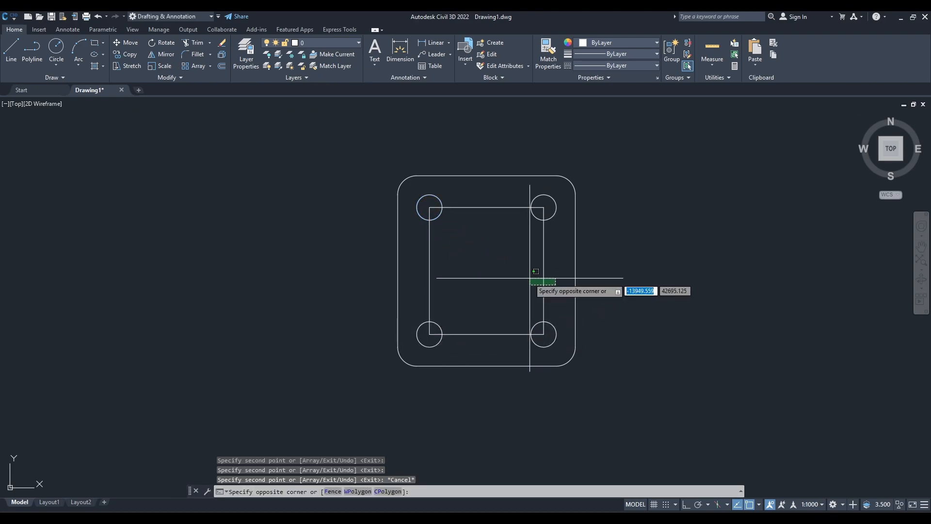
{"action": "left_click", "coordinate": [427, 261]}
{"action": "type", "text": "e"}
{"action": "key", "text": "Return"}
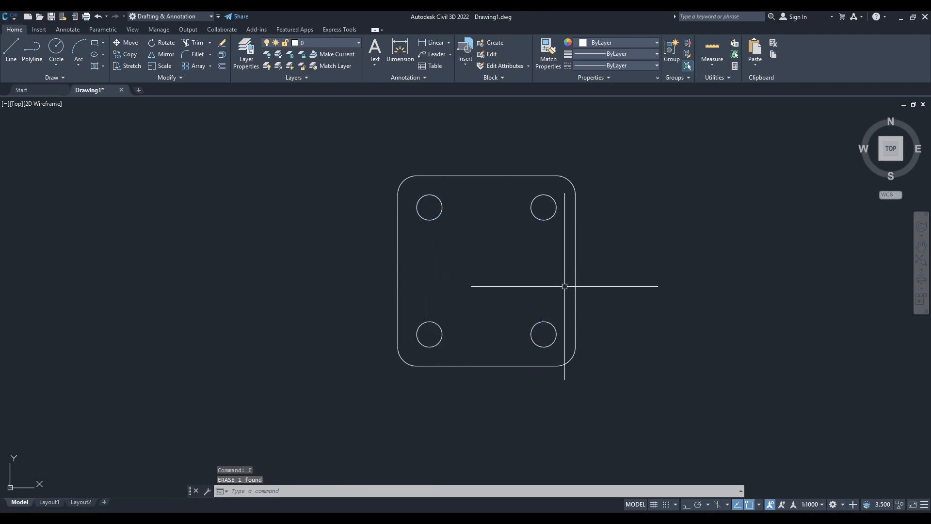
Check the central hole in the reference drawing and place a new circle's centre at the plate's geometric centre.
{"action": "left_click", "coordinate": [574, 519]}
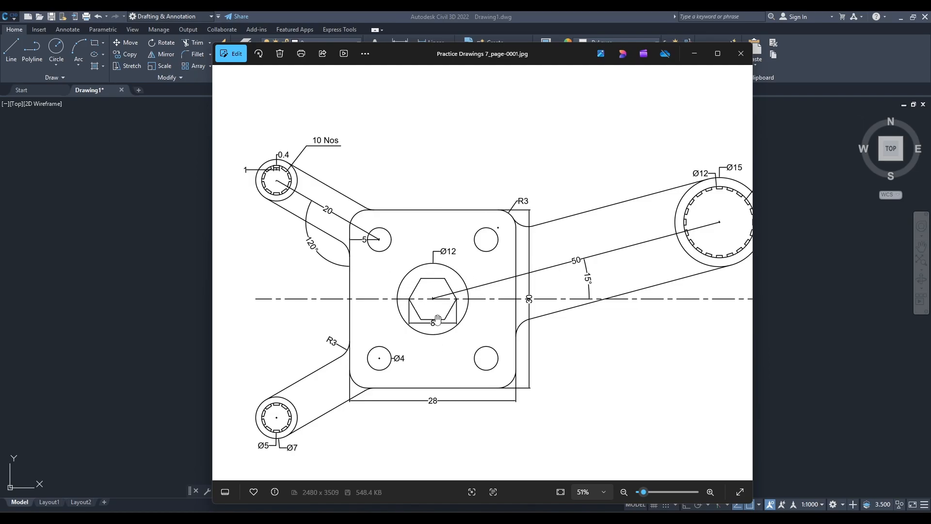
{"action": "scroll", "coordinate": [437, 323], "scroll_direction": "up", "scroll_amount": 3}
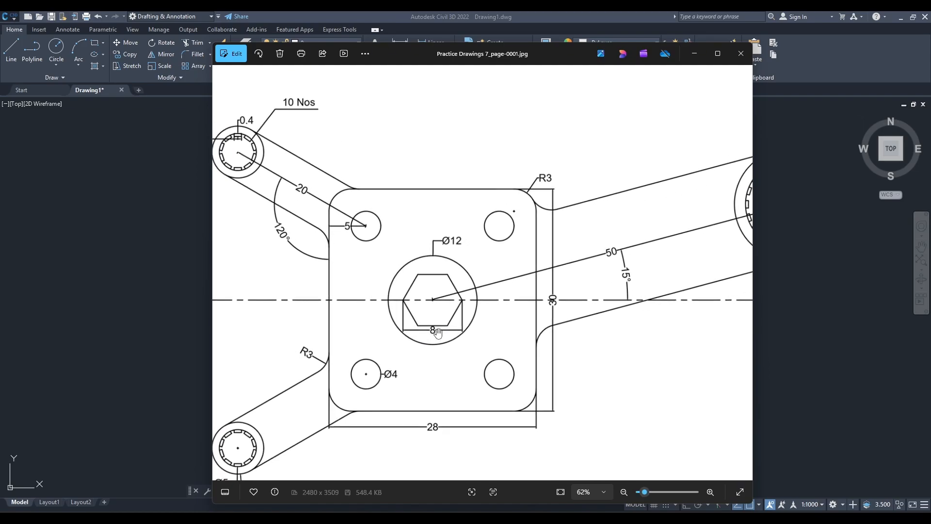
{"action": "scroll", "coordinate": [438, 332], "scroll_direction": "down", "scroll_amount": 5}
{"action": "left_click", "coordinate": [894, 30]}
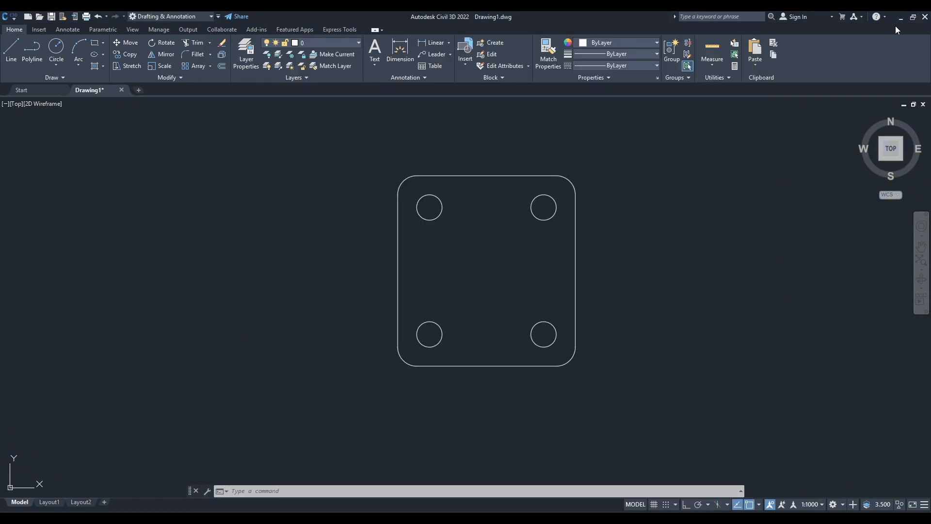
{"action": "scroll", "coordinate": [508, 268], "scroll_direction": "up", "scroll_amount": 2}
{"action": "type", "text": "c"}
{"action": "key", "text": "Return"}
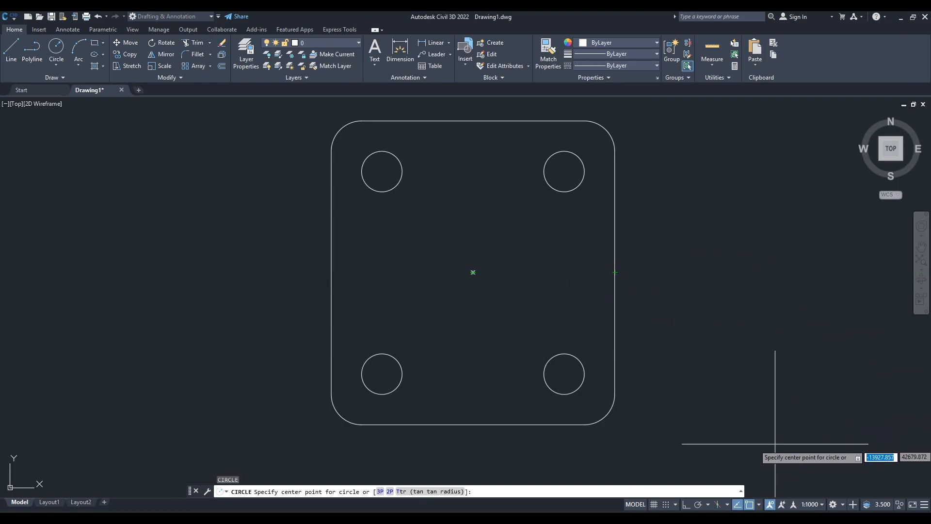
{"action": "left_click", "coordinate": [760, 504]}
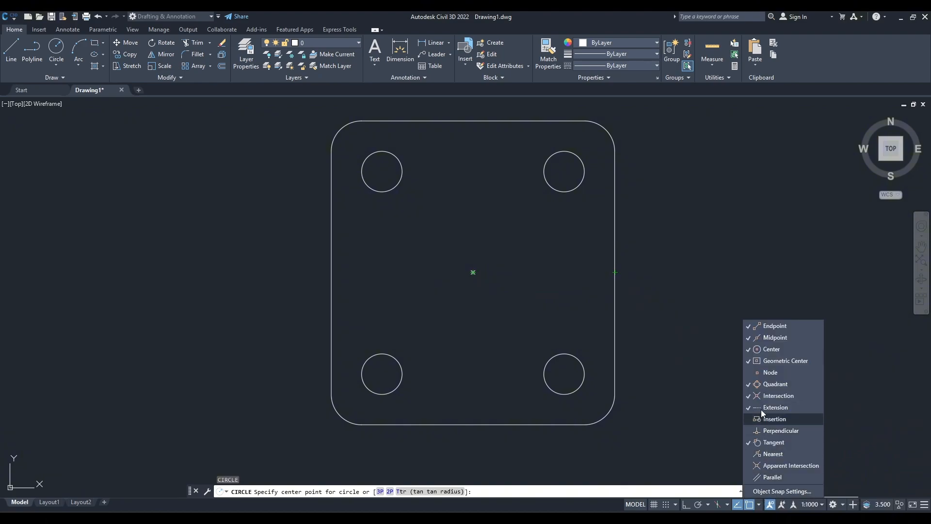
{"action": "left_click", "coordinate": [776, 361]}
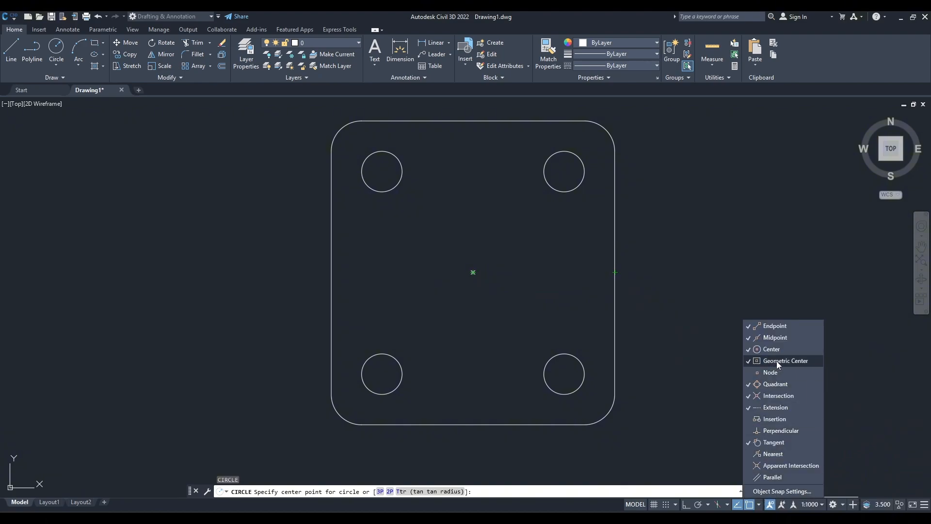
{"action": "left_click", "coordinate": [759, 505]}
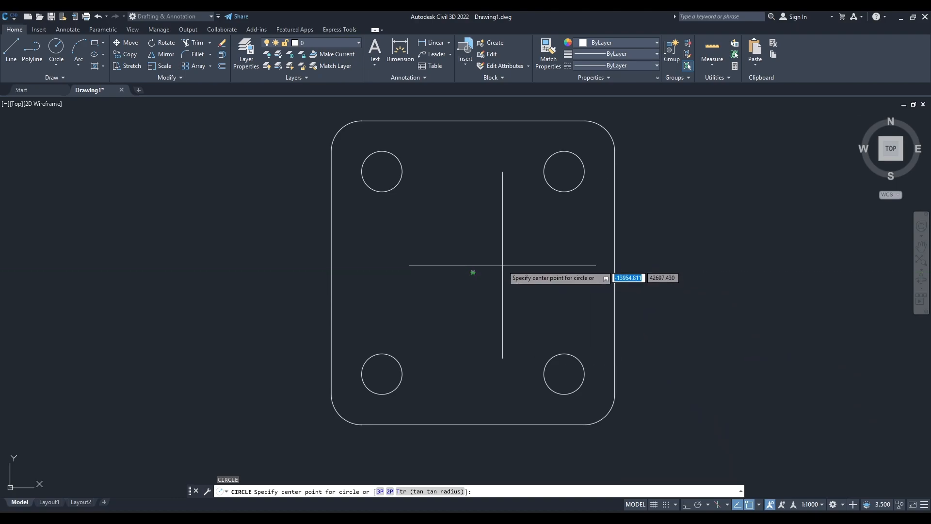
{"action": "left_click", "coordinate": [473, 272]}
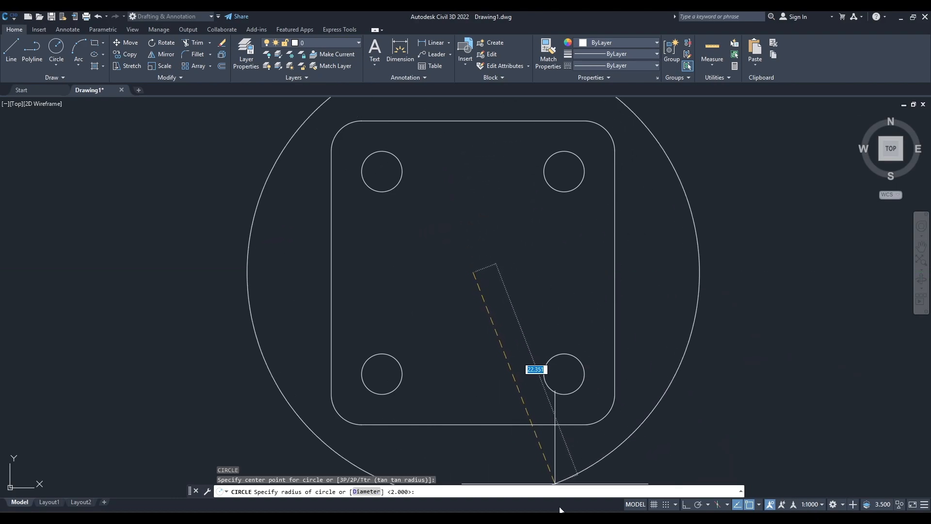
Check the central hole's size in the reference drawing and give the circle a diameter of 12.
{"action": "key", "text": "alt+Tab"}
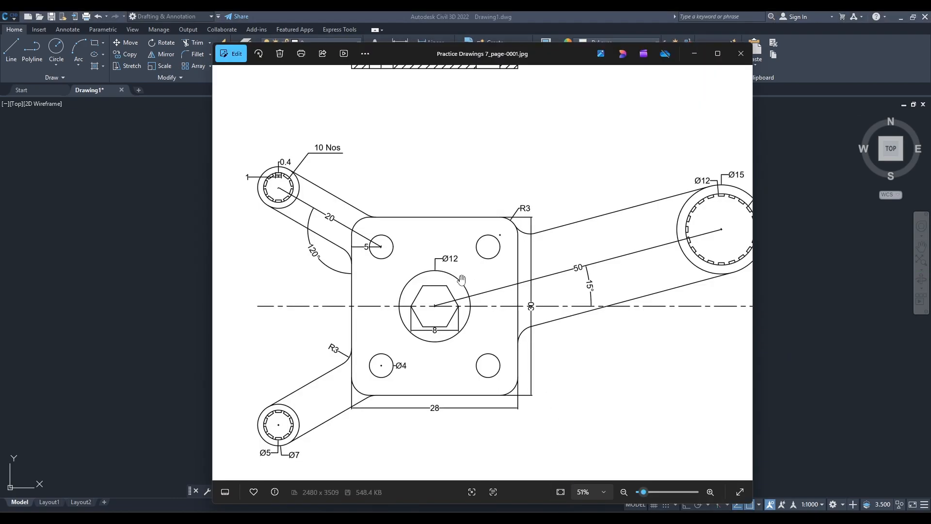
{"action": "left_click", "coordinate": [889, 39]}
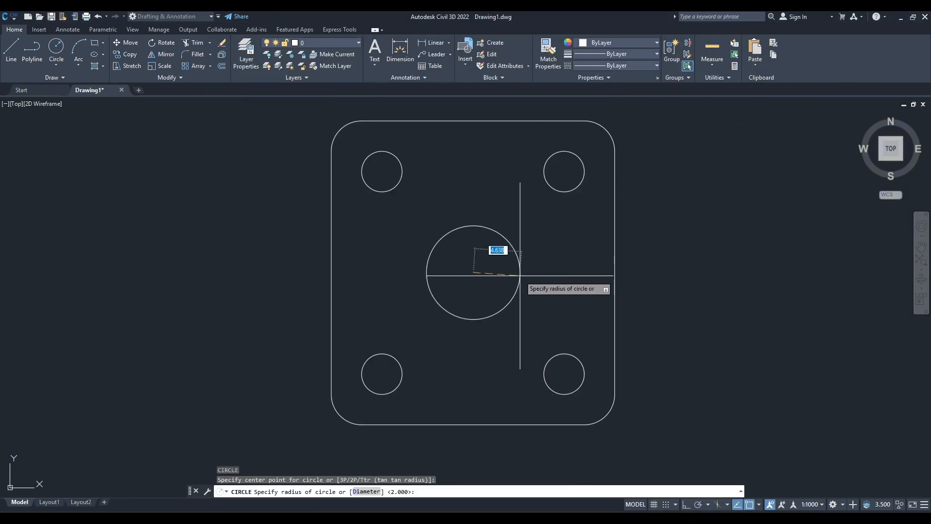
{"action": "type", "text": "d"}
{"action": "key", "text": "Return"}
{"action": "type", "text": "1"}
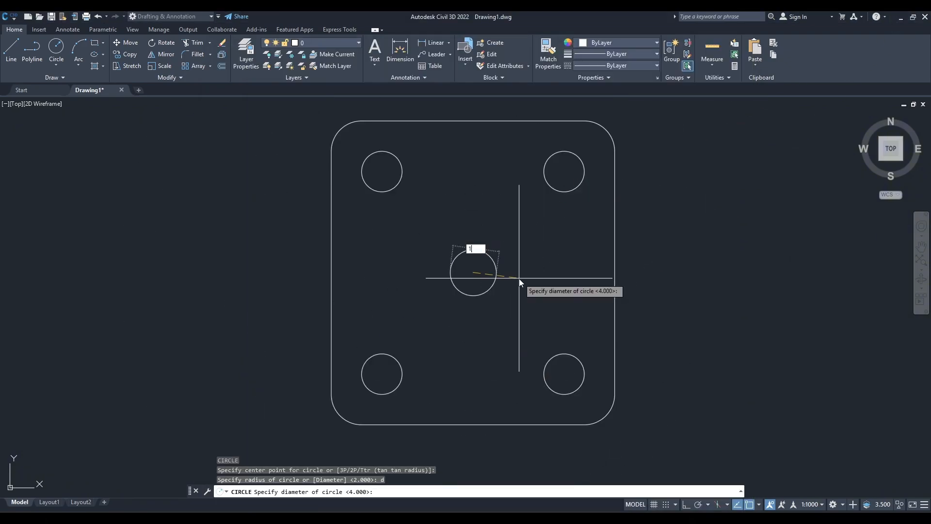
{"action": "type", "text": "2"}
{"action": "key", "text": "Return"}
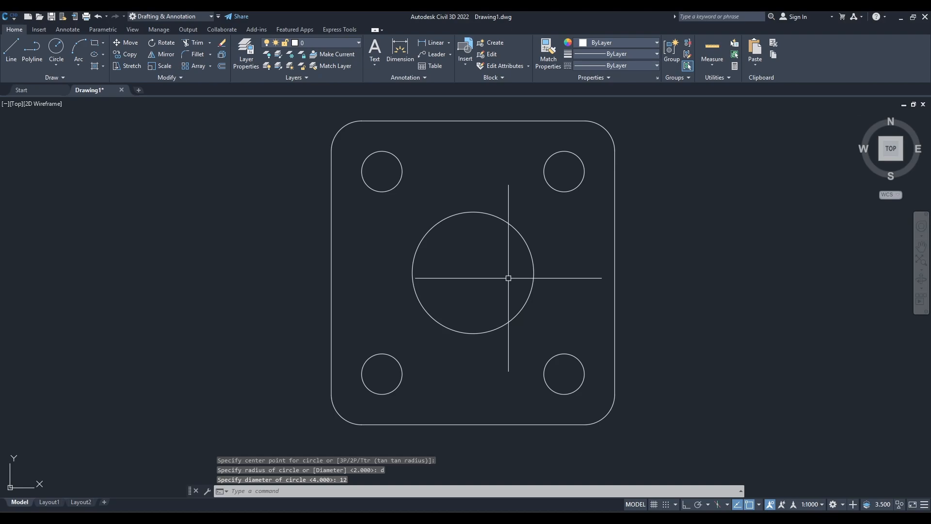
Begin a 6-sided polygon, inscribed in a circle, at the central hole's centre after checking the hexagon in the reference drawing.
{"action": "left_click", "coordinate": [103, 43]}
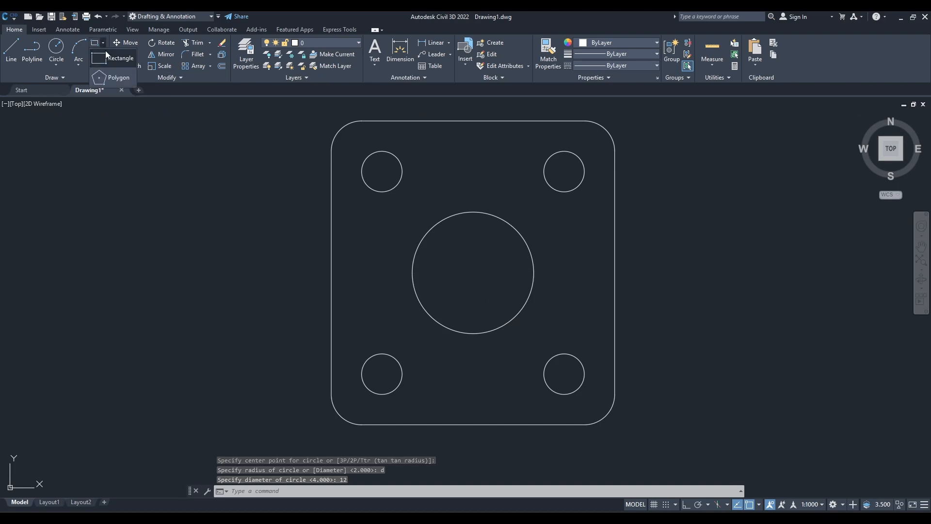
{"action": "left_click", "coordinate": [124, 76]}
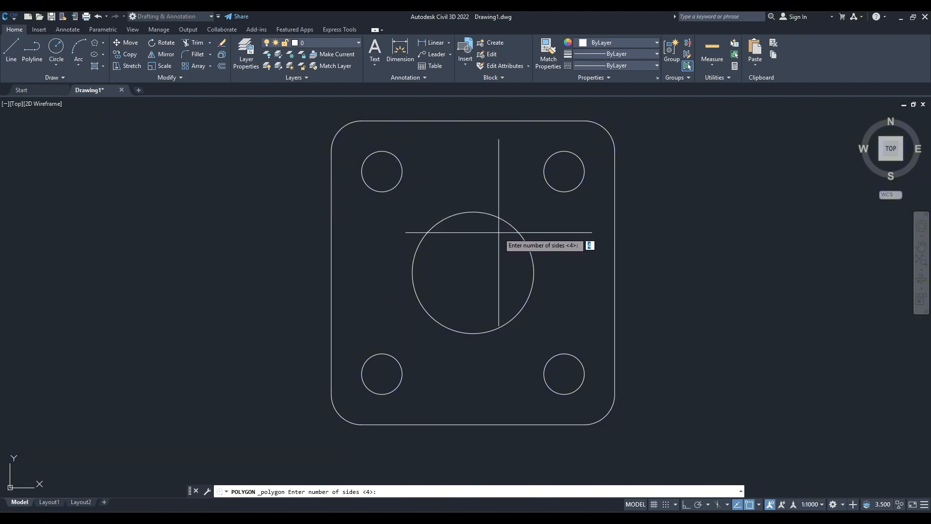
{"action": "left_click", "coordinate": [583, 517]}
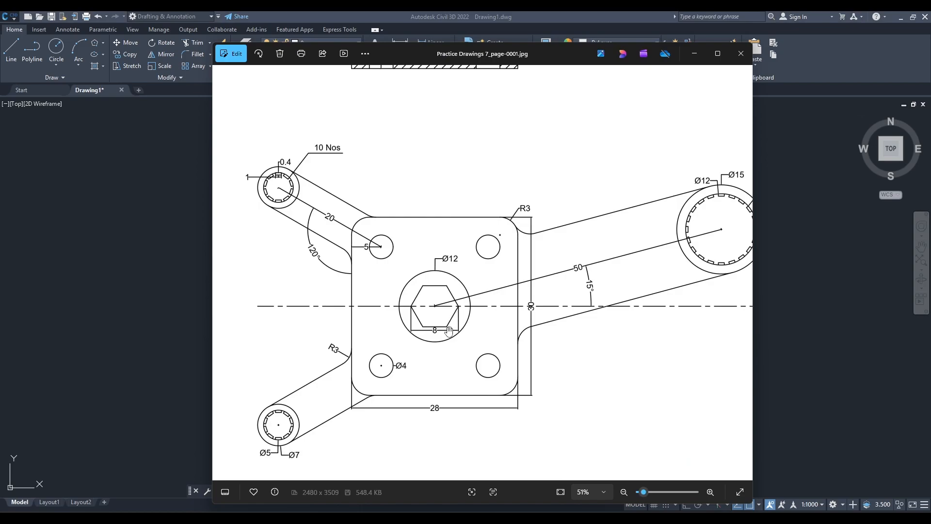
{"action": "left_click", "coordinate": [882, 19]}
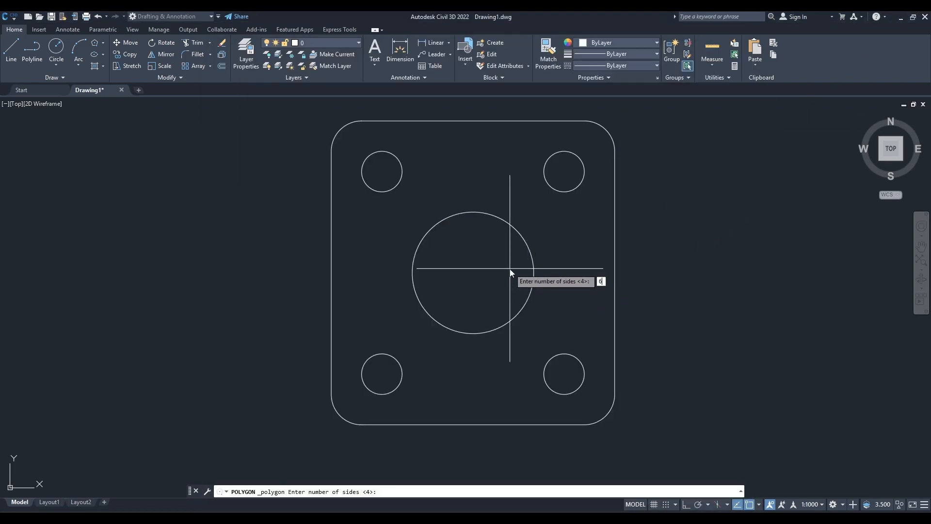
{"action": "type", "text": "6"}
{"action": "key", "text": "Return"}
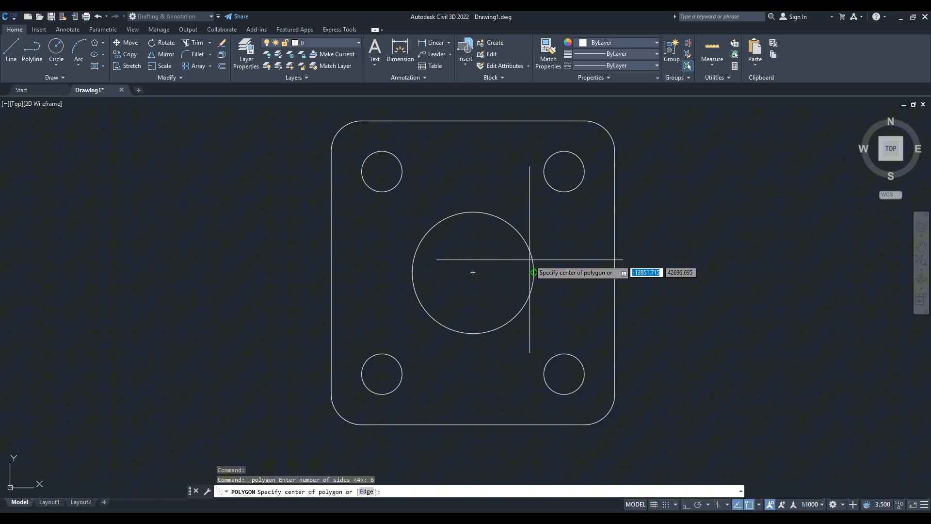
{"action": "left_click", "coordinate": [473, 272]}
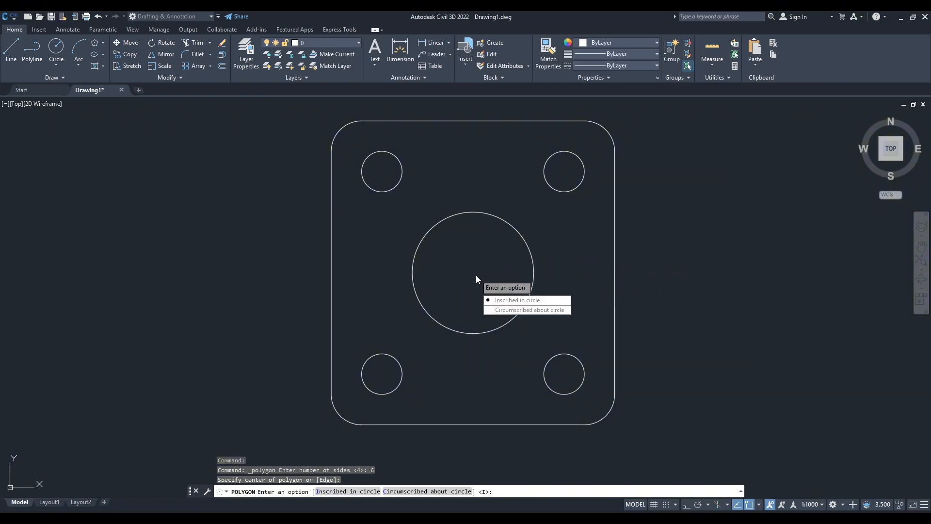
{"action": "left_click", "coordinate": [511, 304]}
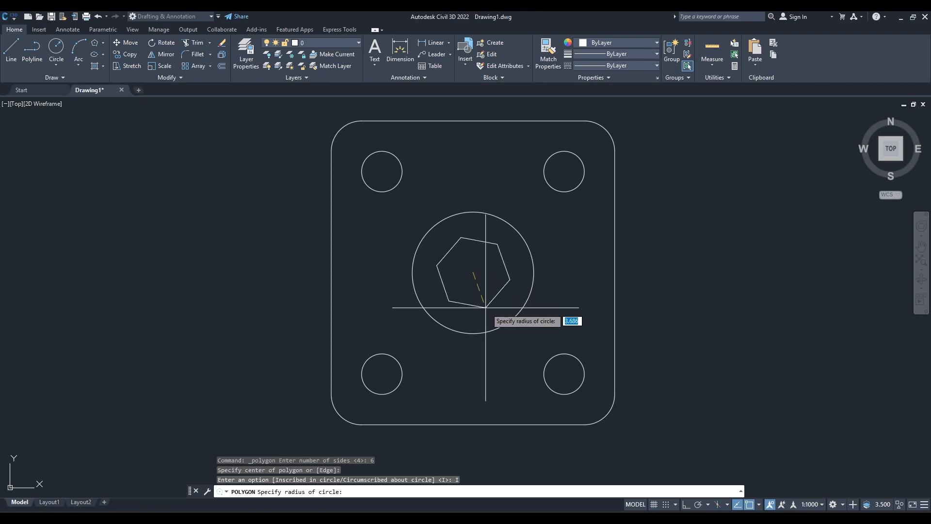
Turn Ortho on, check the hexagon's size in the reference drawing and finish it with radius 4 and horizontal top and bottom edges.
{"action": "key", "text": "F8"}
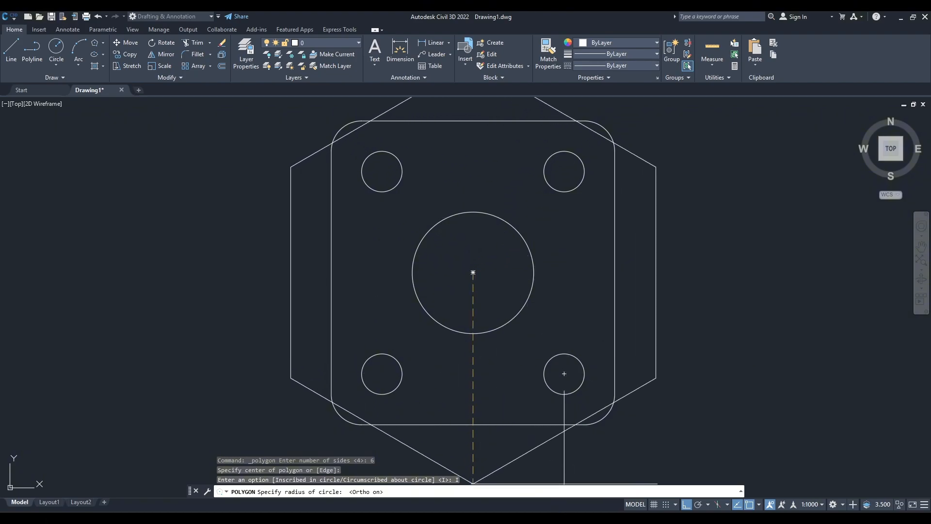
{"action": "key", "text": "alt+Tab"}
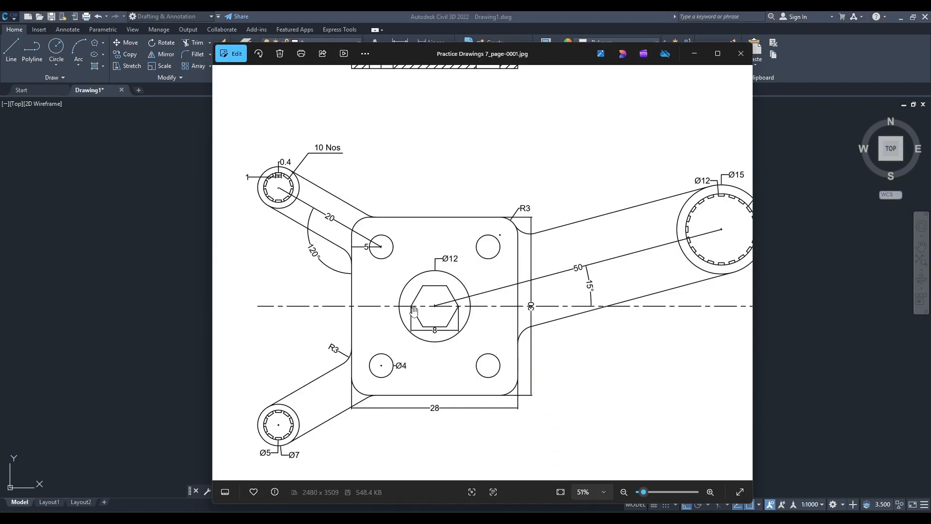
{"action": "left_click", "coordinate": [899, 13]}
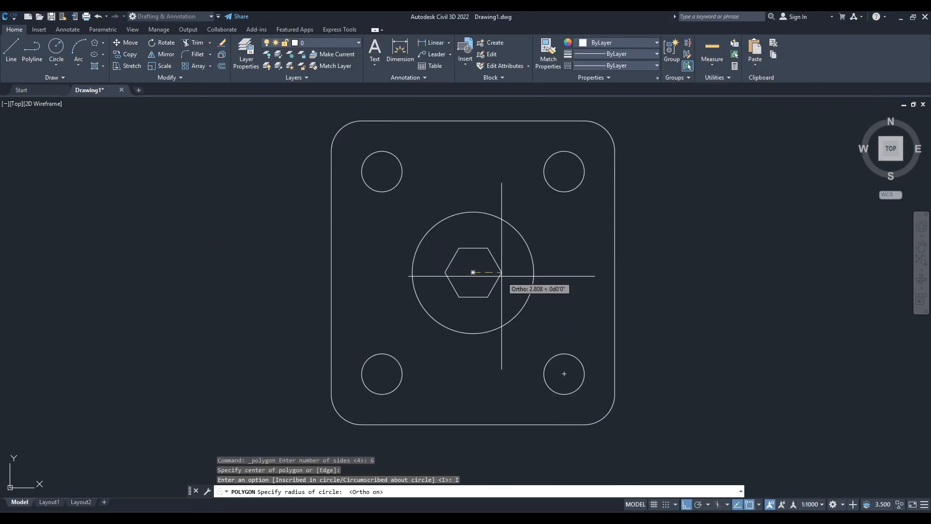
{"action": "type", "text": "4"}
{"action": "key", "text": "Return"}
{"action": "key", "text": "Escape"}
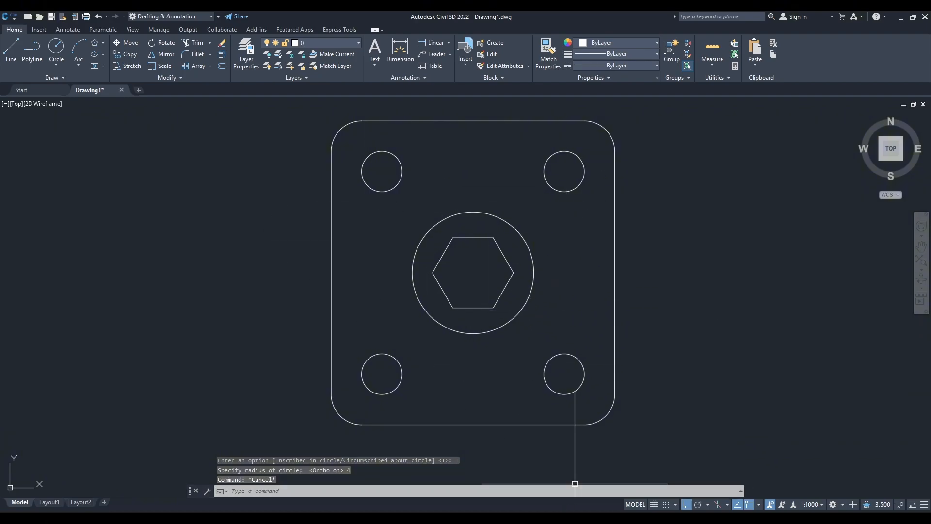
Check the upper-left arm's angle in the reference drawing and turn on polar tracking with an angle increment that fits it.
{"action": "key", "text": "alt+Tab"}
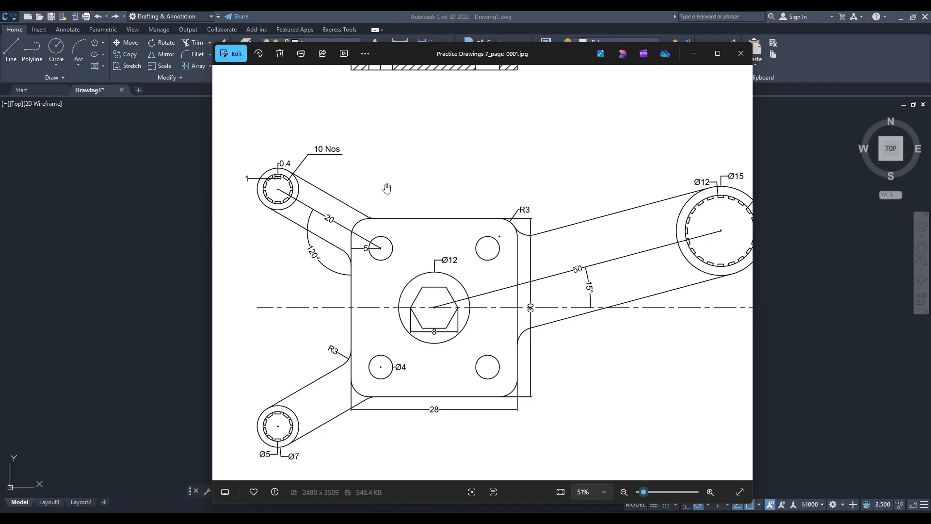
{"action": "left_click", "coordinate": [695, 54]}
{"action": "middle_click_drag", "start_coordinate": [406, 208], "coordinate": [418, 357]}
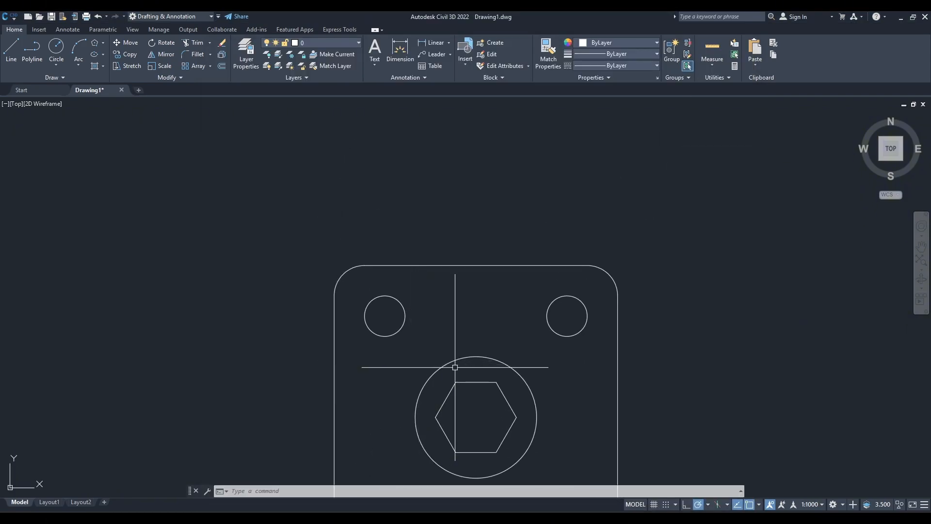
{"action": "left_click", "coordinate": [708, 504]}
{"action": "left_click", "coordinate": [723, 460]}
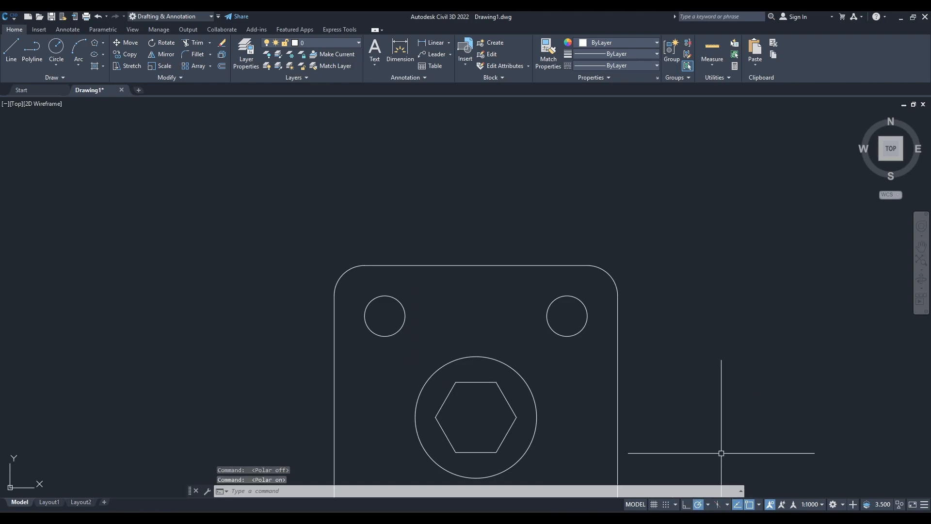
{"action": "left_click", "coordinate": [708, 506]}
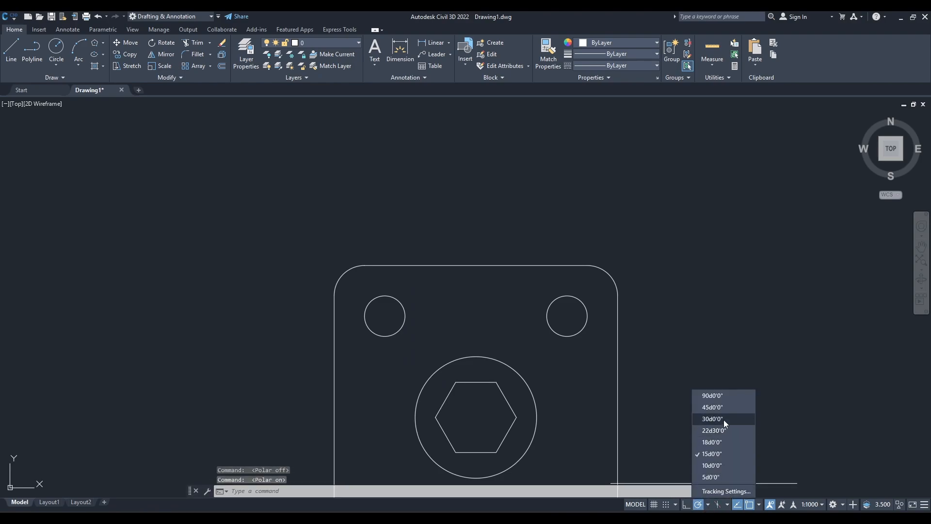
{"action": "left_click", "coordinate": [722, 412]}
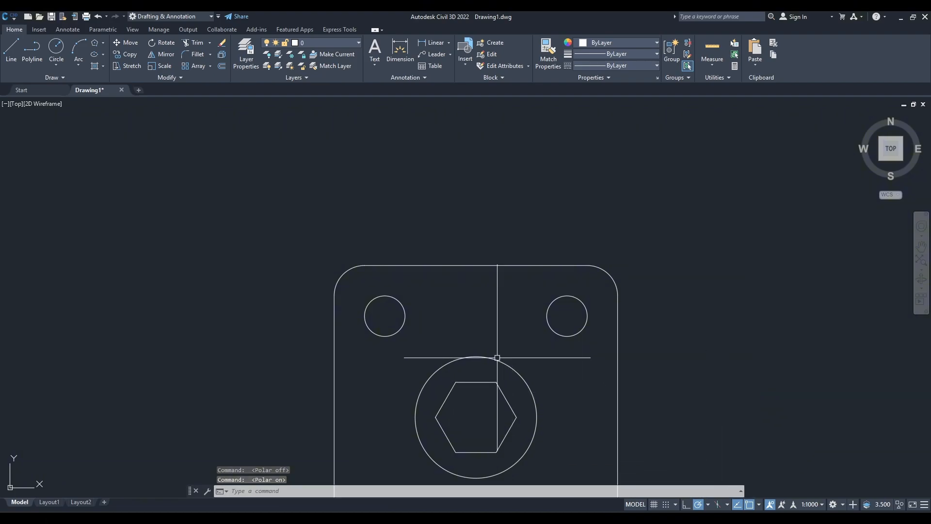
Draw a vertical reference line upward from the upper-left hole's centre to well above the plate.
{"action": "type", "text": "l"}
{"action": "key", "text": "Return"}
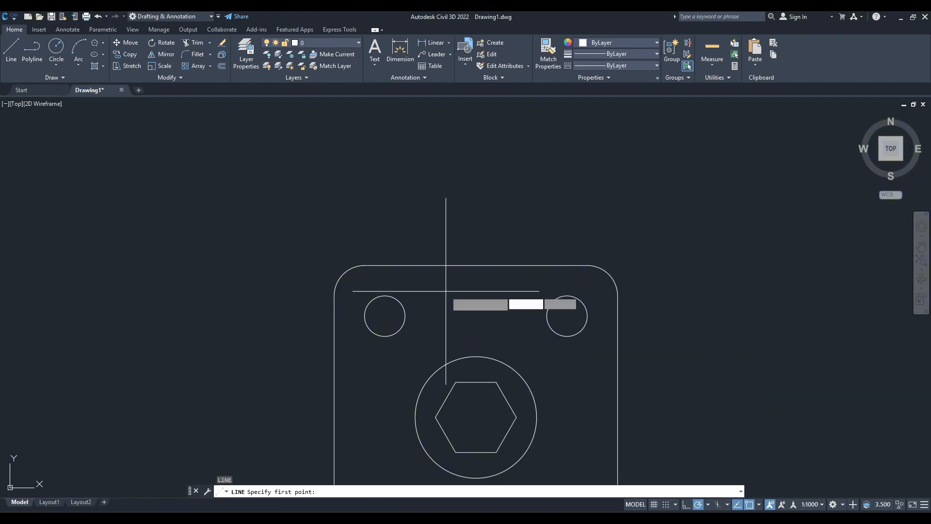
{"action": "left_click", "coordinate": [384, 316]}
{"action": "left_click", "coordinate": [385, 115]}
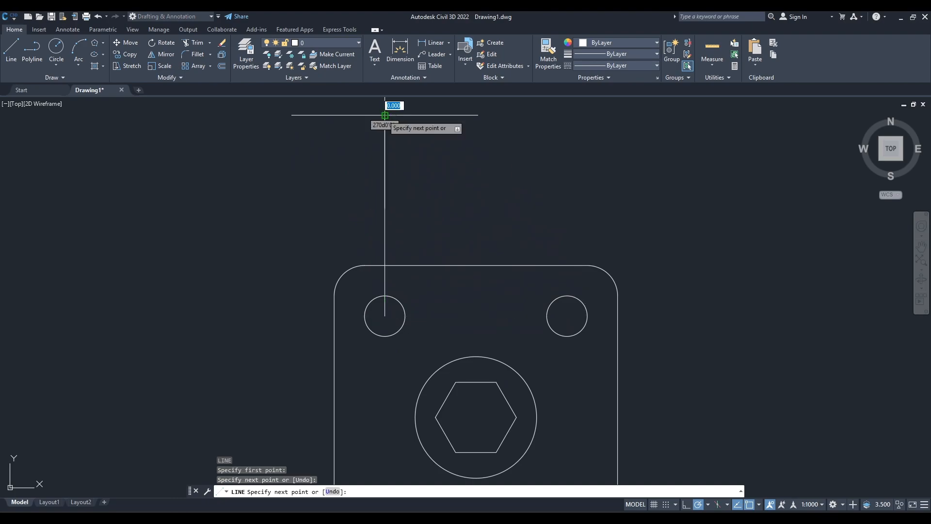
{"action": "key", "text": "Return"}
{"action": "key", "text": "Return"}
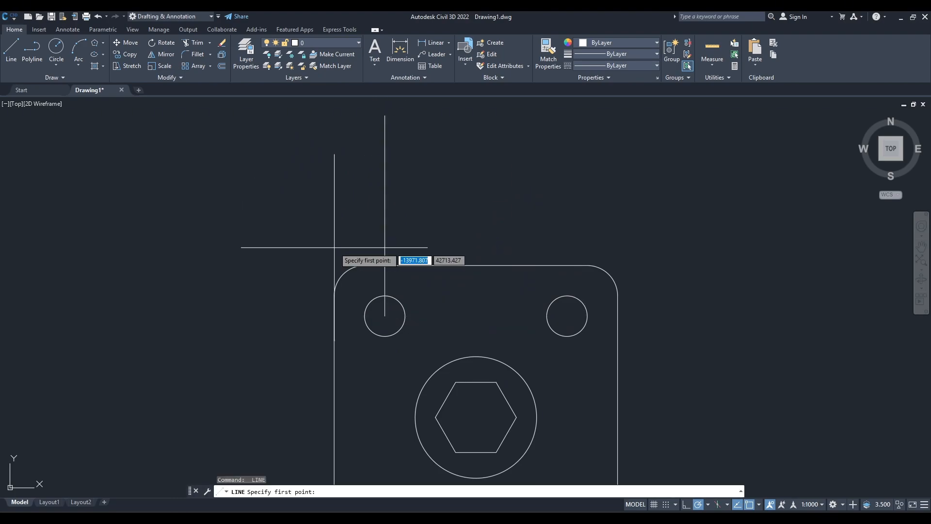
Draw a line 20 units long at 150 degrees from the upper-left hole's centre as the arm's centreline.
{"action": "left_click", "coordinate": [384, 316]}
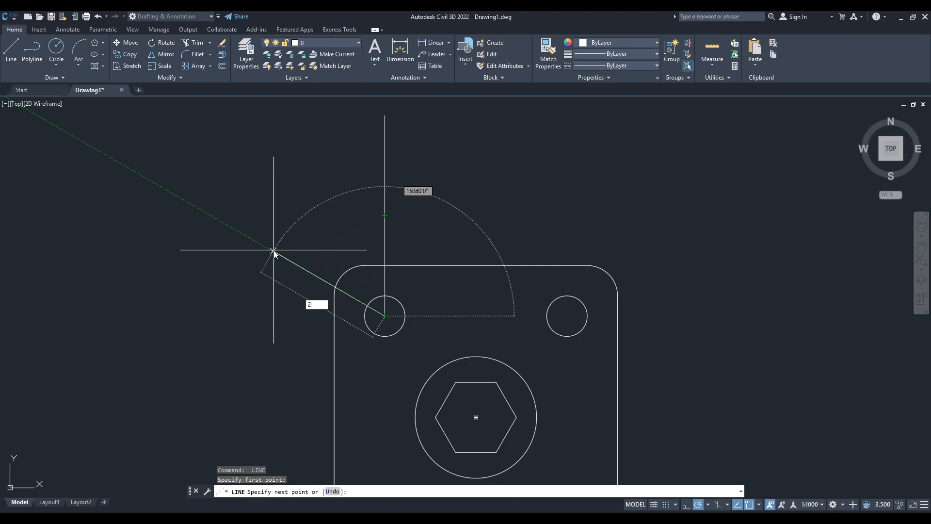
{"action": "key", "text": "Return"}
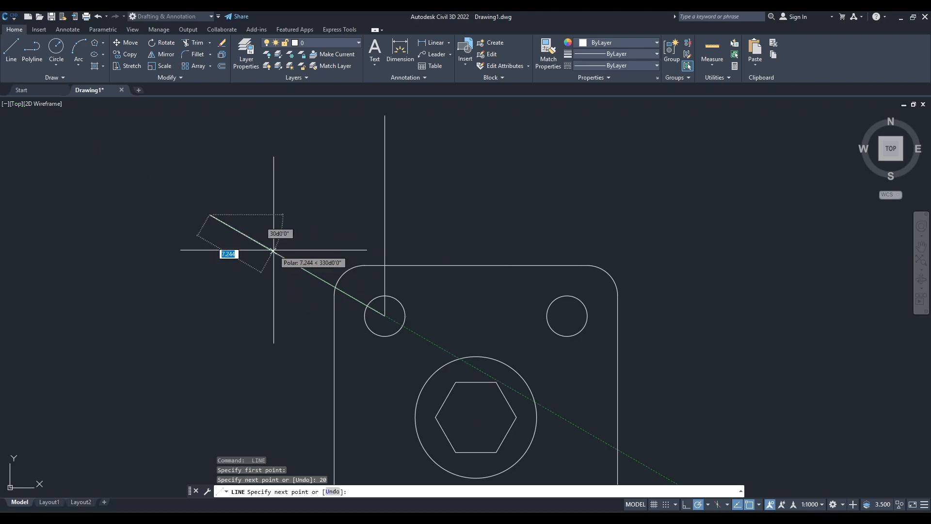
{"action": "key", "text": "Escape"}
Add an angular dimension between the plate's left edge and the upper-left arm's centreline to check its angle.
{"action": "type", "text": "di"}
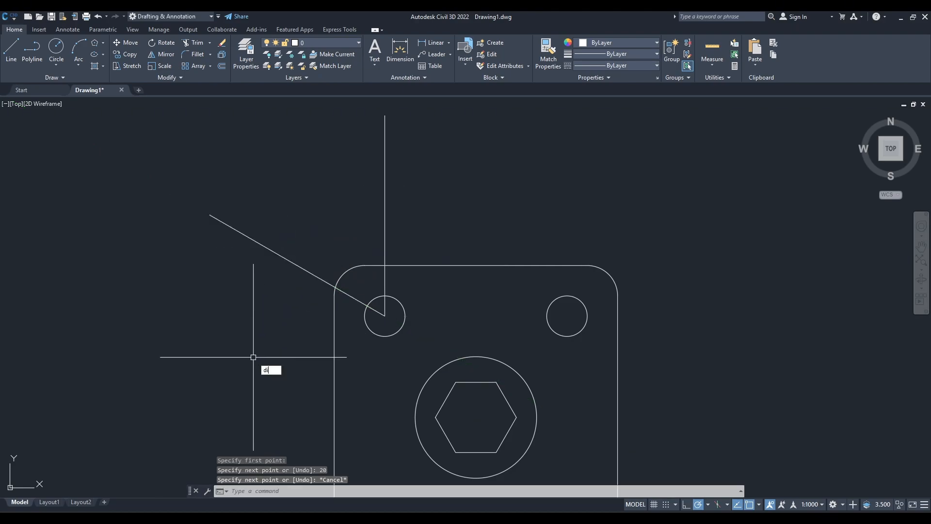
{"action": "type", "text": "mangu"}
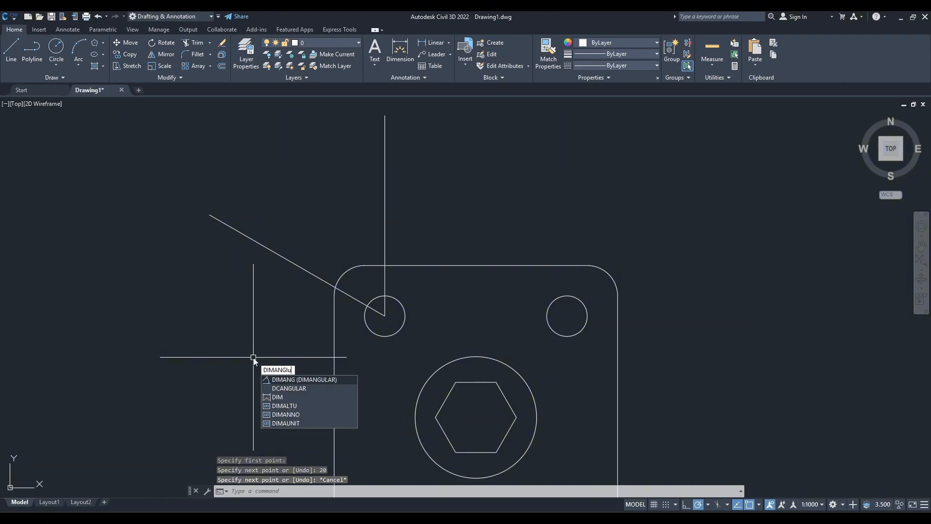
{"action": "key", "text": "Return"}
{"action": "left_click", "coordinate": [334, 357]}
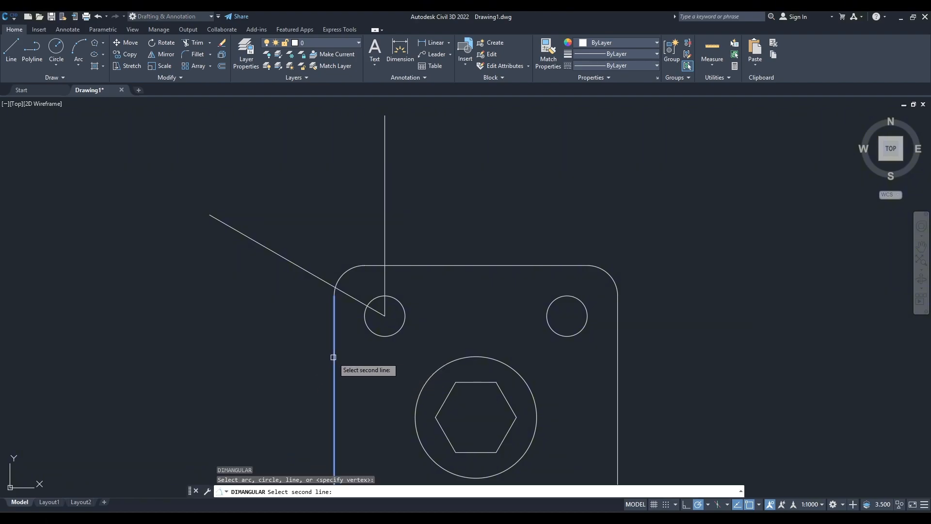
{"action": "left_click", "coordinate": [301, 268]}
{"action": "left_click", "coordinate": [286, 315]}
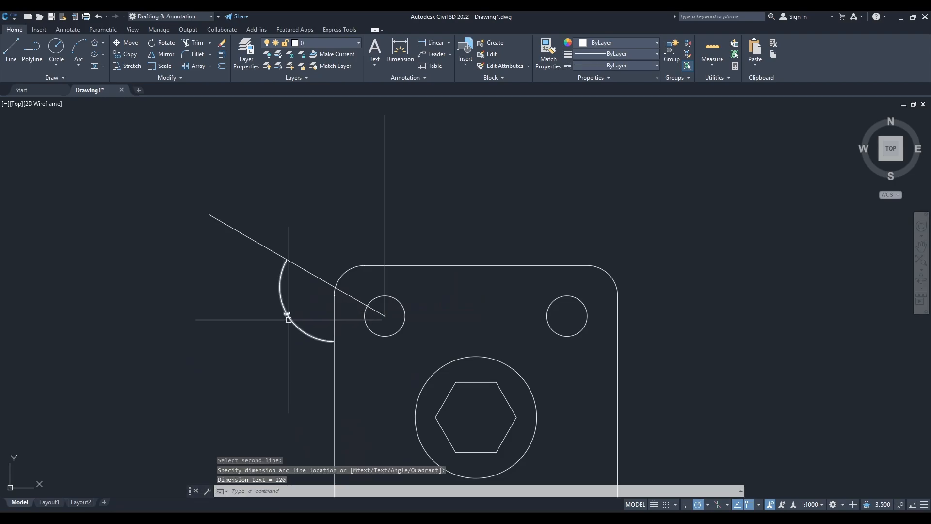
{"action": "scroll", "coordinate": [286, 316], "scroll_direction": "up", "scroll_amount": 6}
{"action": "scroll", "coordinate": [287, 316], "scroll_direction": "down", "scroll_amount": 8}
Add an angular dimension between the vertical reference line and the upper-left arm's centreline, placing its arc above the plate corner.
{"action": "key", "text": "Return"}
{"action": "scroll", "coordinate": [331, 258], "scroll_direction": "up", "scroll_amount": 4}
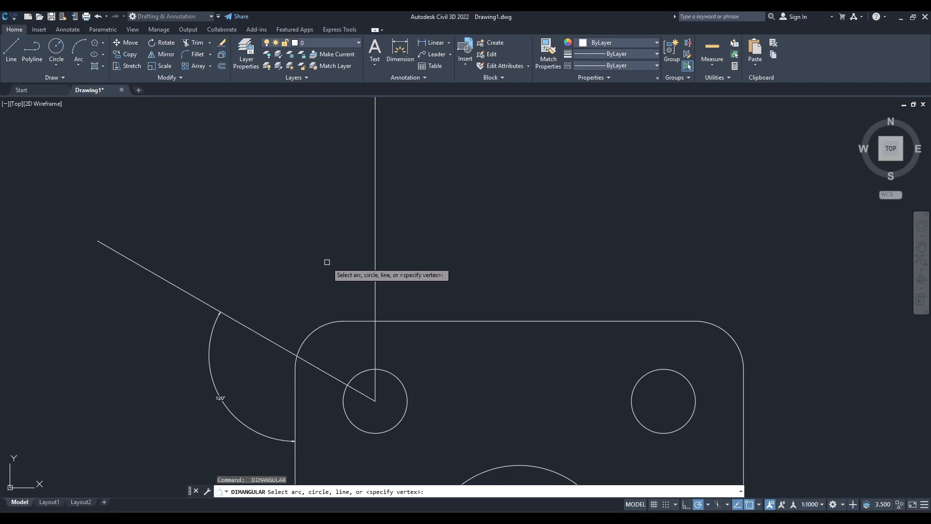
{"action": "left_click", "coordinate": [374, 247]}
{"action": "left_click", "coordinate": [250, 326]}
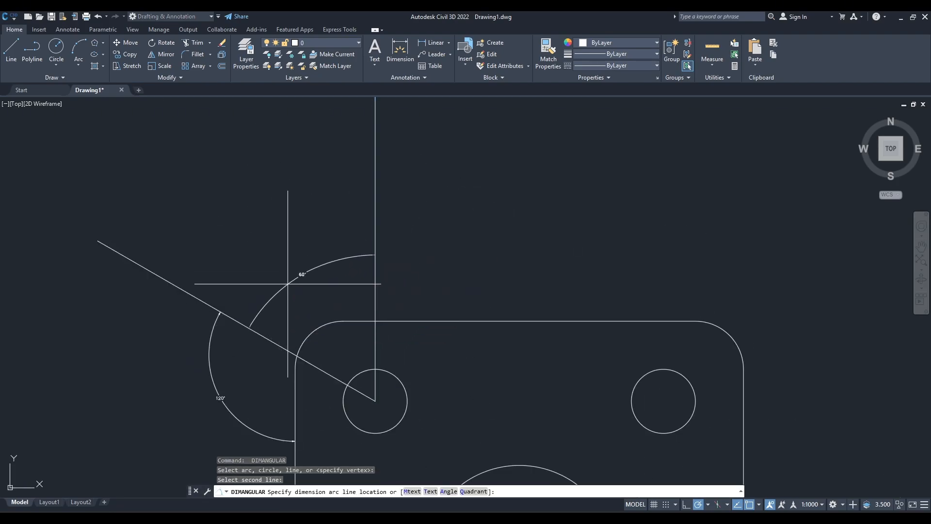
{"action": "left_click", "coordinate": [301, 277]}
{"action": "scroll", "coordinate": [301, 270], "scroll_direction": "up", "scroll_amount": 6}
{"action": "scroll", "coordinate": [316, 228], "scroll_direction": "down", "scroll_amount": 2}
{"action": "scroll", "coordinate": [316, 227], "scroll_direction": "down", "scroll_amount": 5}
{"action": "scroll", "coordinate": [327, 266], "scroll_direction": "up", "scroll_amount": 3}
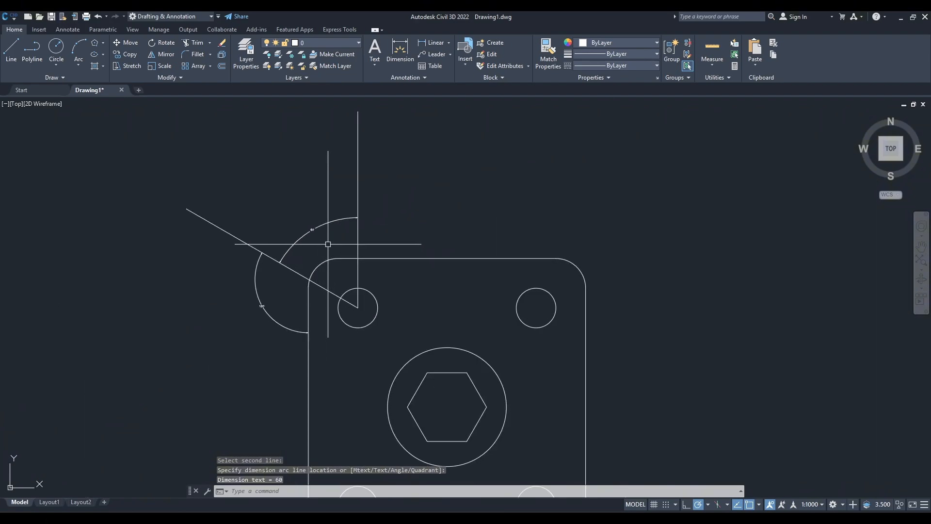
{"action": "scroll", "coordinate": [327, 243], "scroll_direction": "up", "scroll_amount": 1}
{"action": "left_click", "coordinate": [334, 262]}
{"action": "left_click", "coordinate": [303, 242]}
{"action": "left_click", "coordinate": [277, 332]}
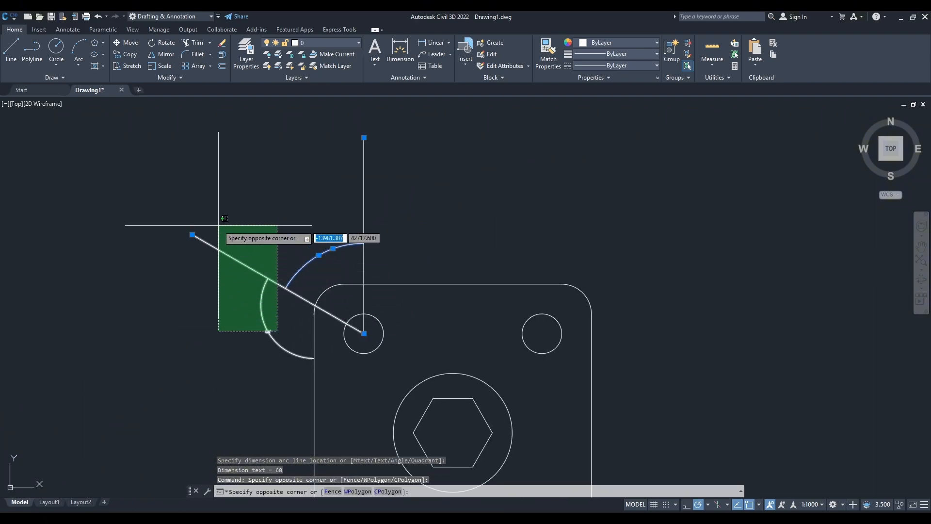
{"action": "left_click", "coordinate": [220, 225]}
{"action": "key", "text": "Escape"}
Erase the vertical reference line and both angular dimensions, keeping the arm's centreline.
{"action": "left_click", "coordinate": [390, 232]}
{"action": "left_click", "coordinate": [333, 206]}
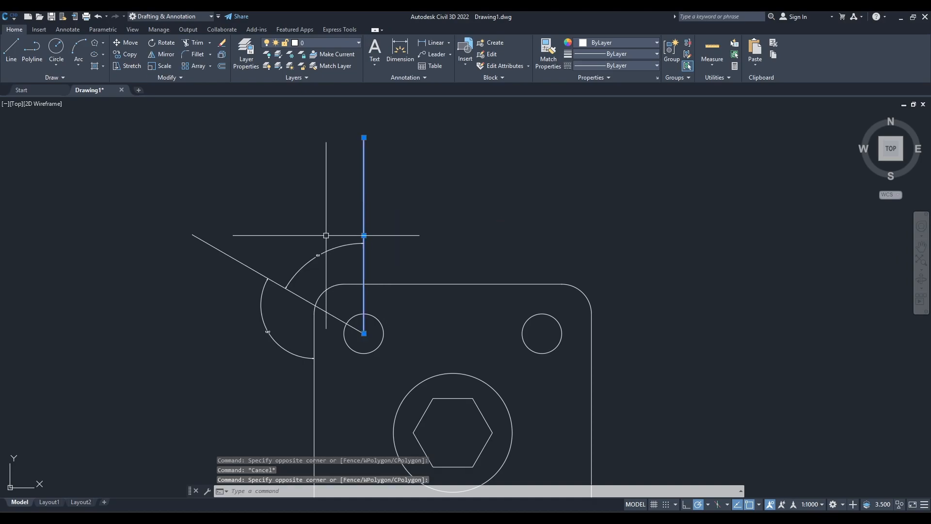
{"action": "left_click", "coordinate": [326, 259]}
{"action": "left_click", "coordinate": [307, 245]}
{"action": "left_click", "coordinate": [297, 294]}
{"action": "left_click", "coordinate": [220, 350]}
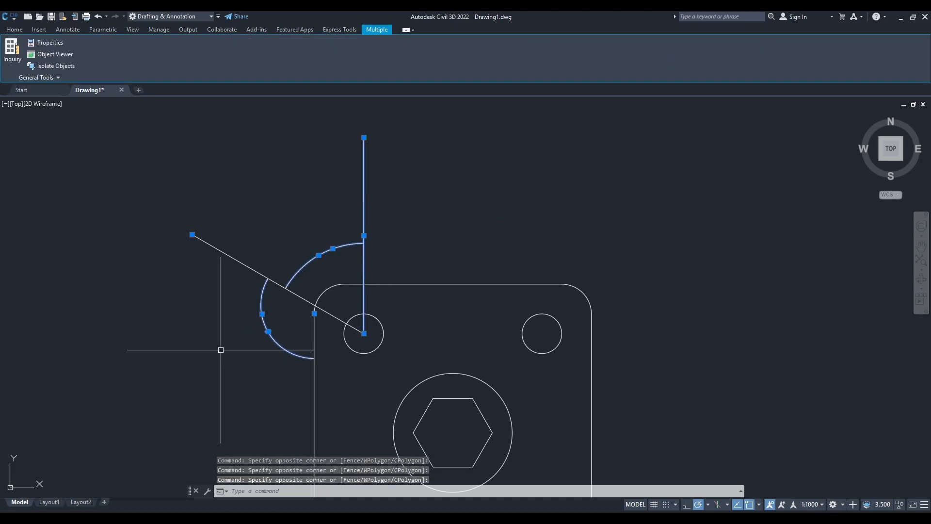
{"action": "type", "text": "e"}
{"action": "key", "text": "Return"}
Check the arm end's circle diameters in the reference drawing and draw a circle of diameter 5 at the centreline's outer end.
{"action": "scroll", "coordinate": [338, 355], "scroll_direction": "down", "scroll_amount": 3}
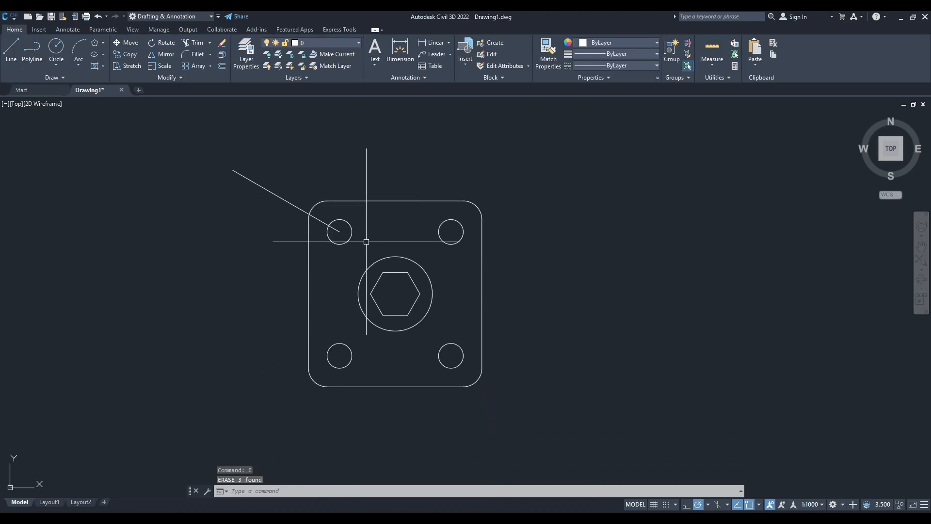
{"action": "middle_click_drag", "start_coordinate": [368, 244], "coordinate": [379, 287]}
{"action": "scroll", "coordinate": [379, 287], "scroll_direction": "up", "scroll_amount": 2}
{"action": "left_click", "coordinate": [542, 520]}
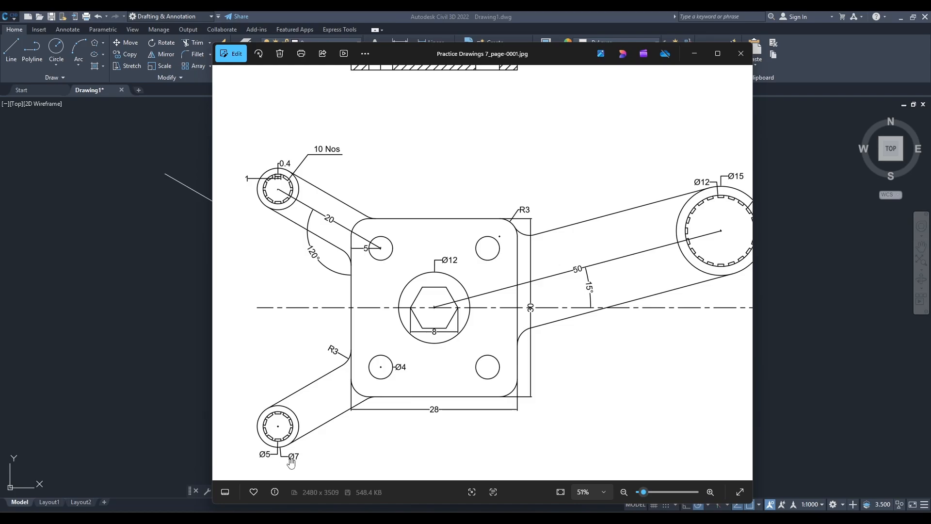
{"action": "left_click", "coordinate": [694, 54]}
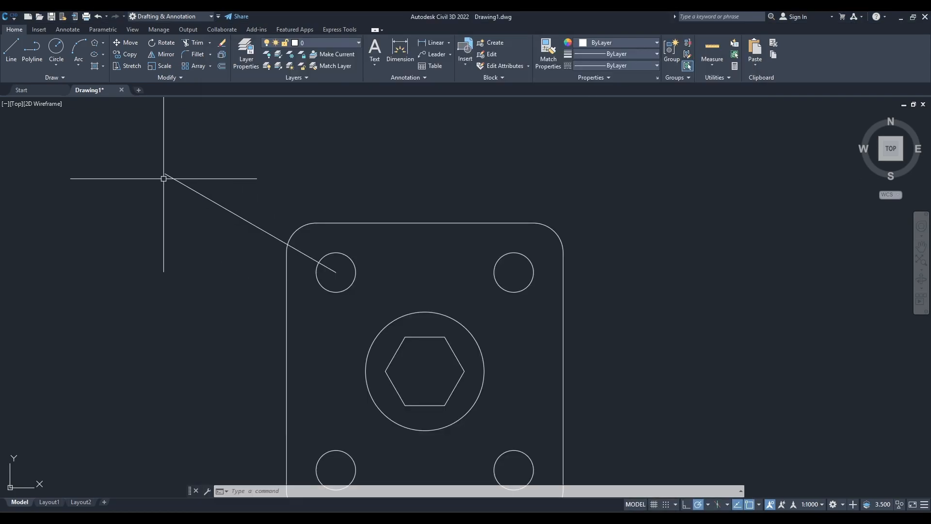
{"action": "scroll", "coordinate": [216, 243], "scroll_direction": "up", "scroll_amount": 3}
{"action": "type", "text": "c"}
{"action": "key", "text": "Return"}
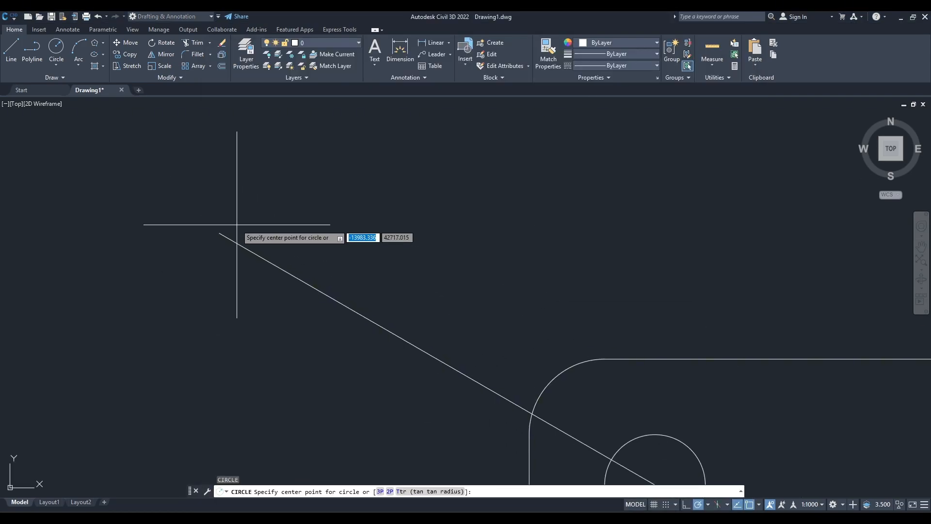
{"action": "left_click", "coordinate": [219, 233]}
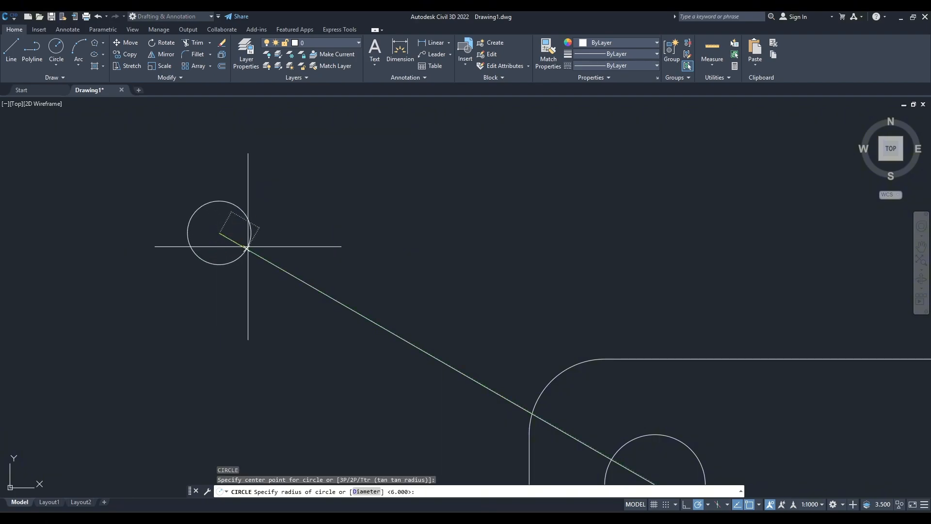
{"action": "type", "text": "d"}
{"action": "key", "text": "Return"}
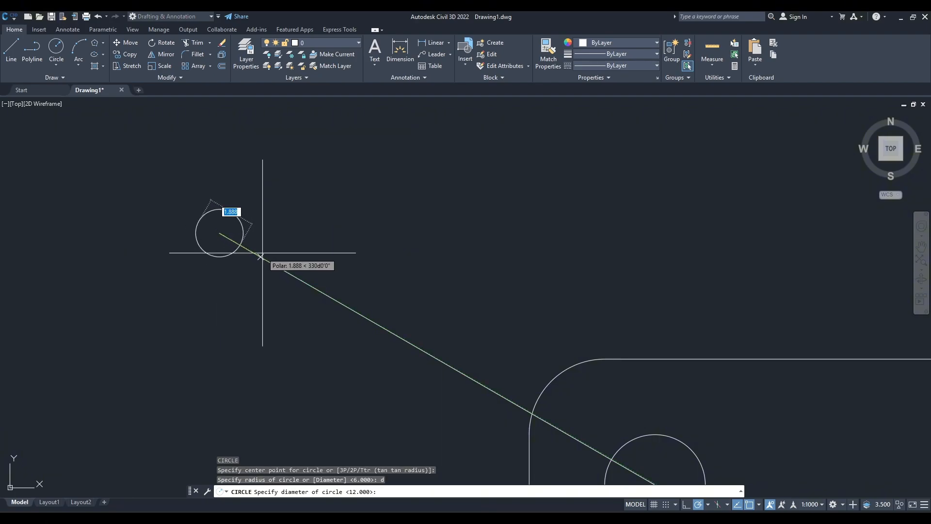
{"action": "type", "text": "5"}
{"action": "key", "text": "Return"}
{"action": "key", "text": "Return"}
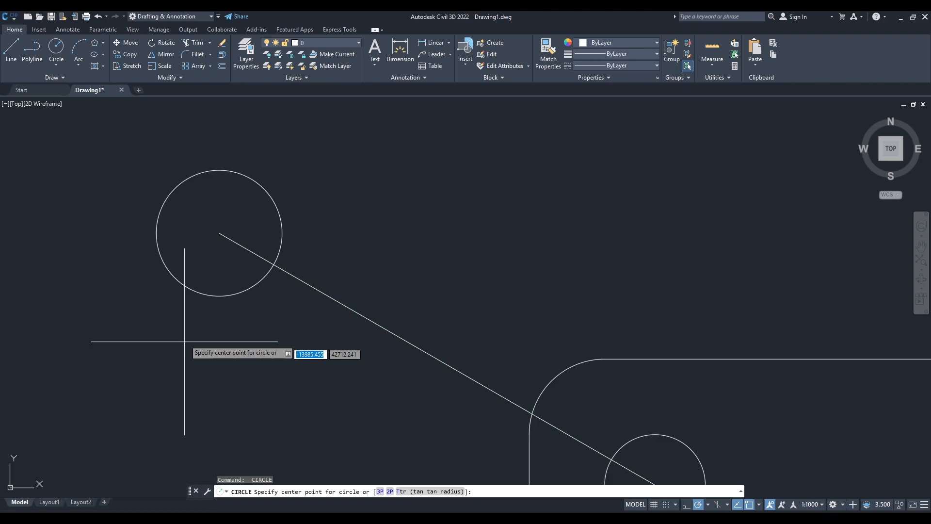
Draw a concentric circle of diameter 7 around the 5-diameter circle at the centreline's outer end.
{"action": "left_click", "coordinate": [220, 234]}
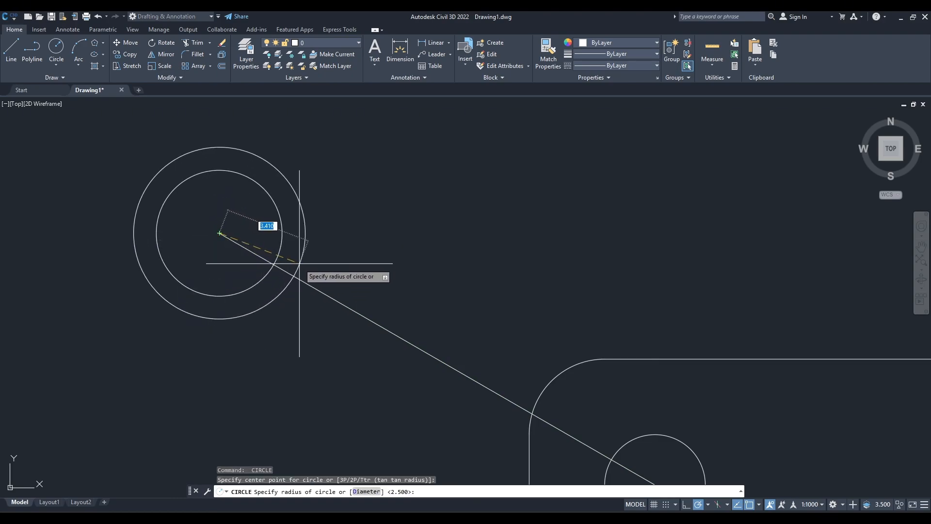
{"action": "type", "text": "d"}
{"action": "key", "text": "Return"}
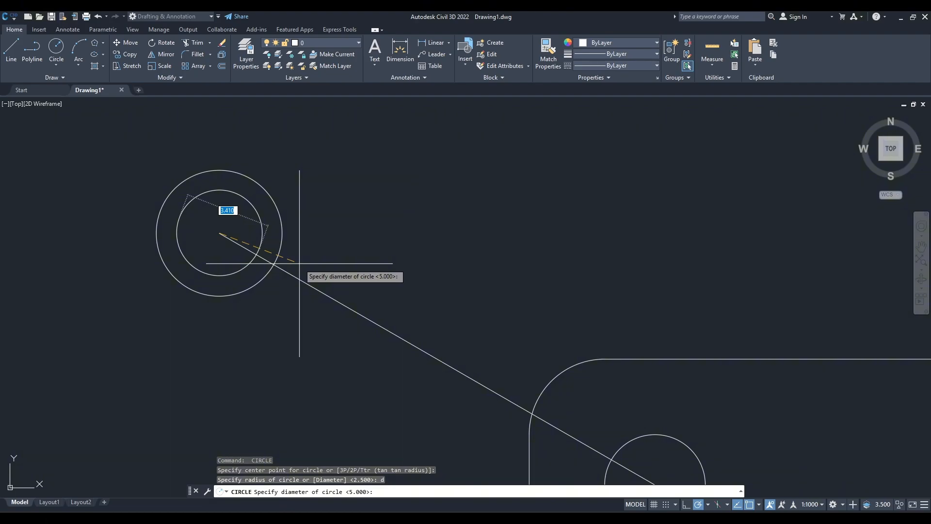
{"action": "type", "text": "7"}
{"action": "key", "text": "Return"}
{"action": "key", "text": "Escape"}
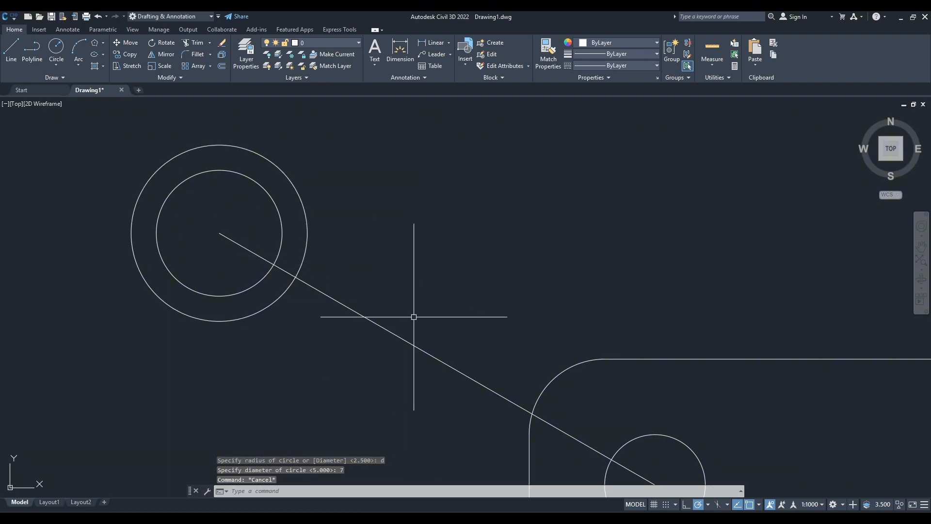
Check in the reference drawing how the upper-left arm's side lines run from the end circle to the plate.
{"action": "scroll", "coordinate": [349, 277], "scroll_direction": "down", "scroll_amount": 1}
{"action": "scroll", "coordinate": [359, 287], "scroll_direction": "down", "scroll_amount": 1}
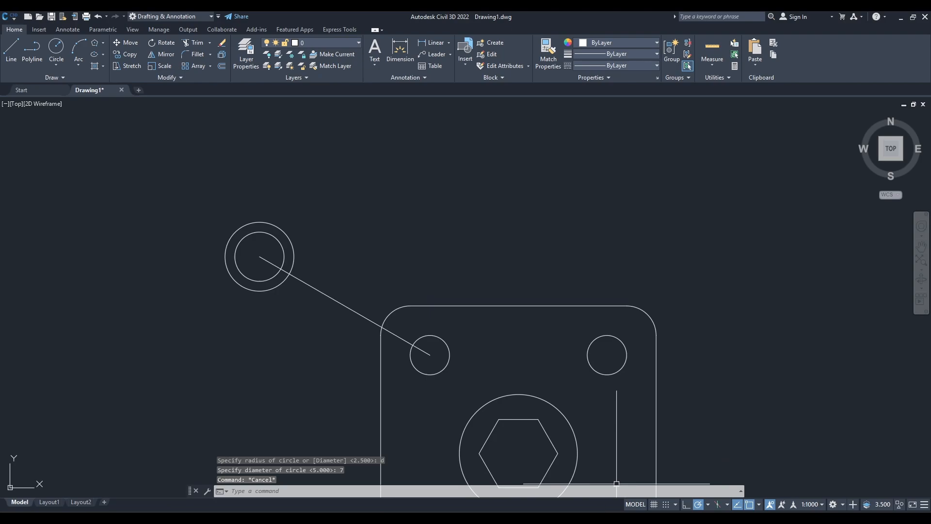
{"action": "key", "text": "alt+Tab"}
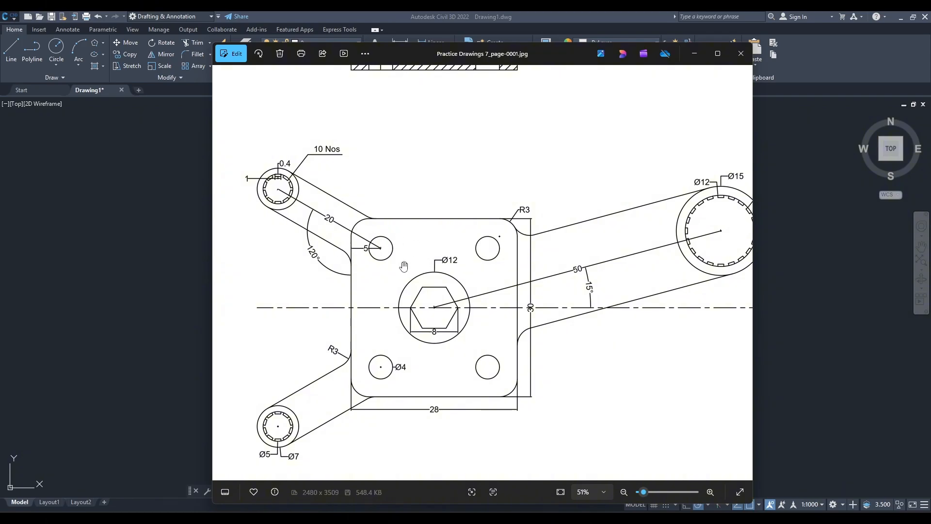
{"action": "left_click", "coordinate": [694, 53]}
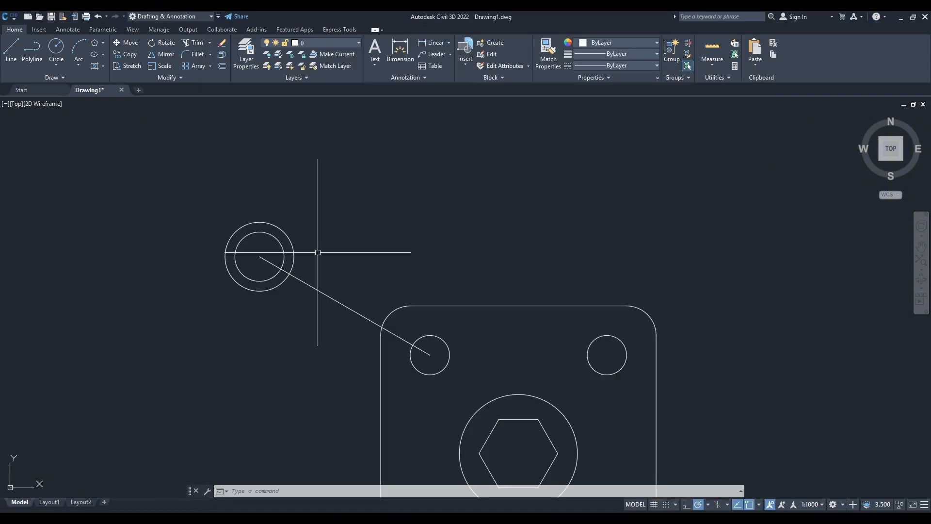
{"action": "key", "text": "l"}
{"action": "key", "text": "Return"}
{"action": "scroll", "coordinate": [316, 257], "scroll_direction": "up", "scroll_amount": 4}
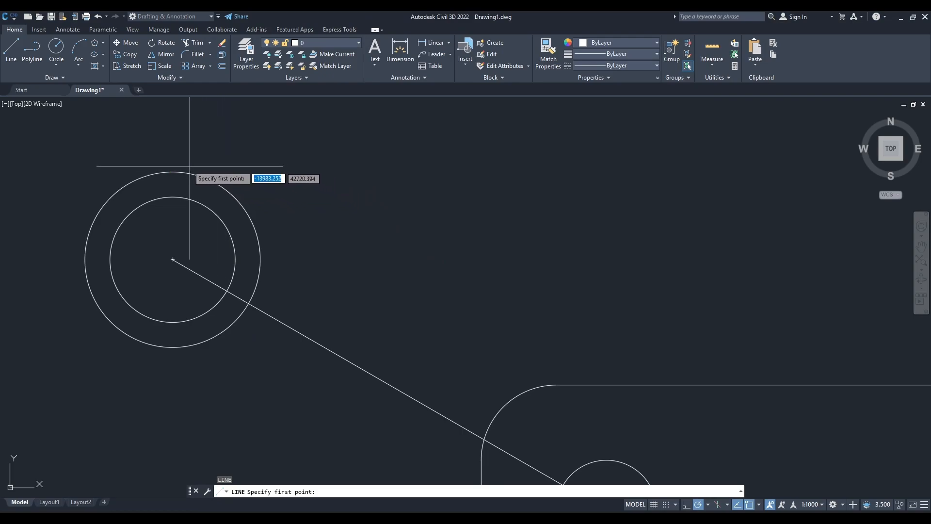
{"action": "left_click", "coordinate": [173, 172]}
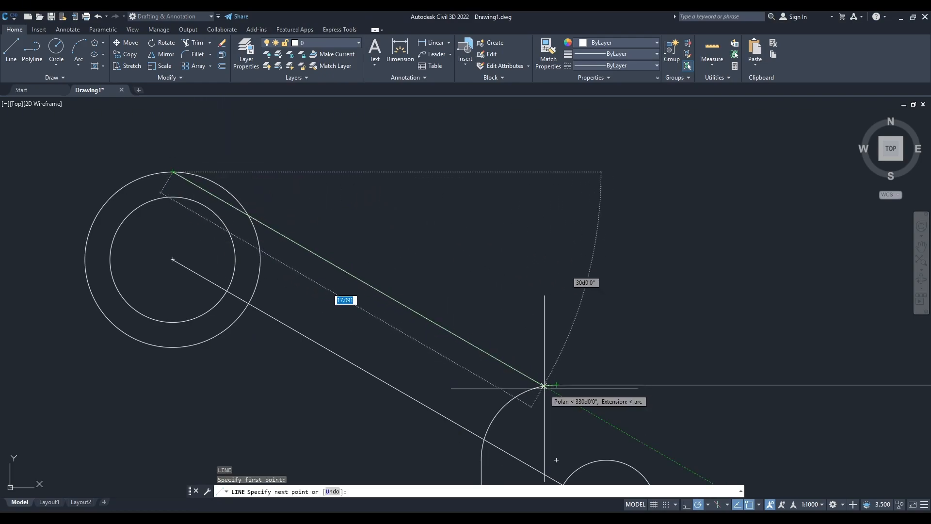
{"action": "key", "text": "Escape"}
Offset the arm's centreline 3.5 units to its upper side, tangent to the outer end circle.
{"action": "scroll", "coordinate": [355, 328], "scroll_direction": "down", "scroll_amount": 2}
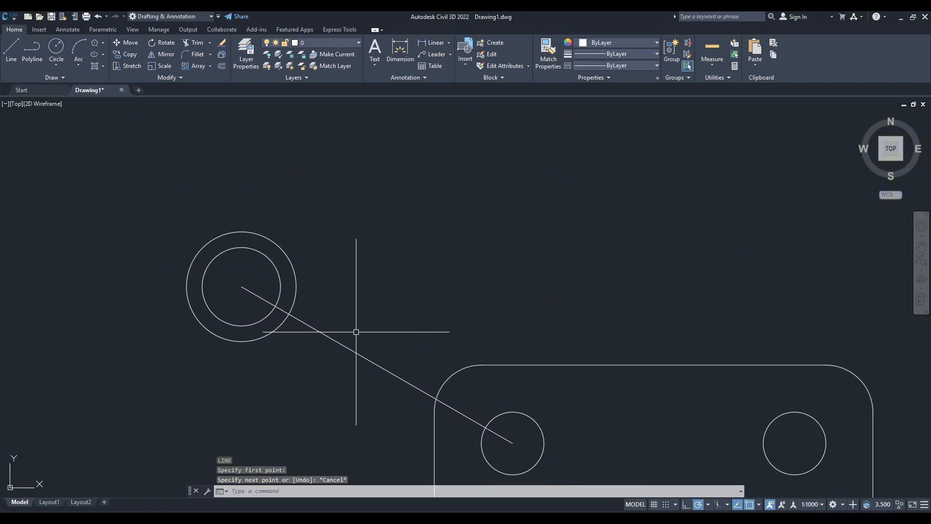
{"action": "middle_click_drag", "start_coordinate": [356, 328], "coordinate": [399, 307]}
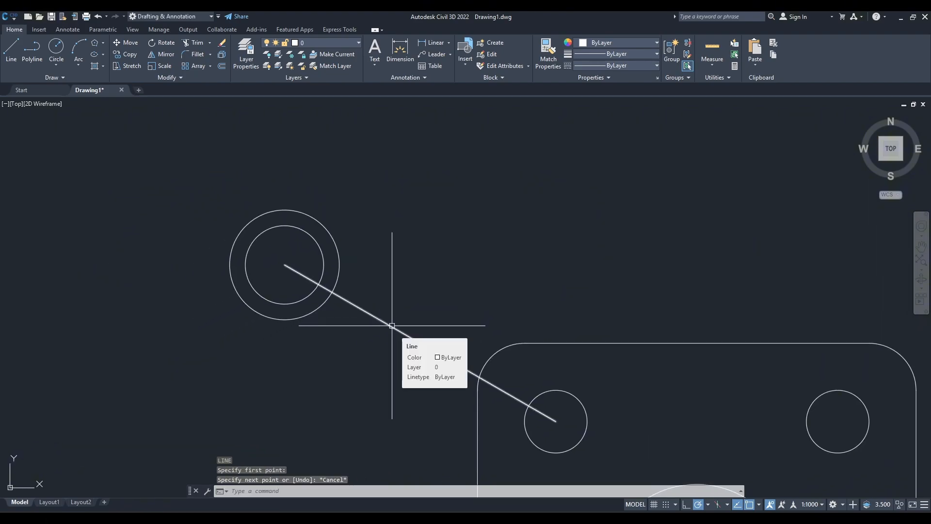
{"action": "left_click", "coordinate": [394, 322]}
{"action": "type", "text": "o"}
{"action": "key", "text": "Return"}
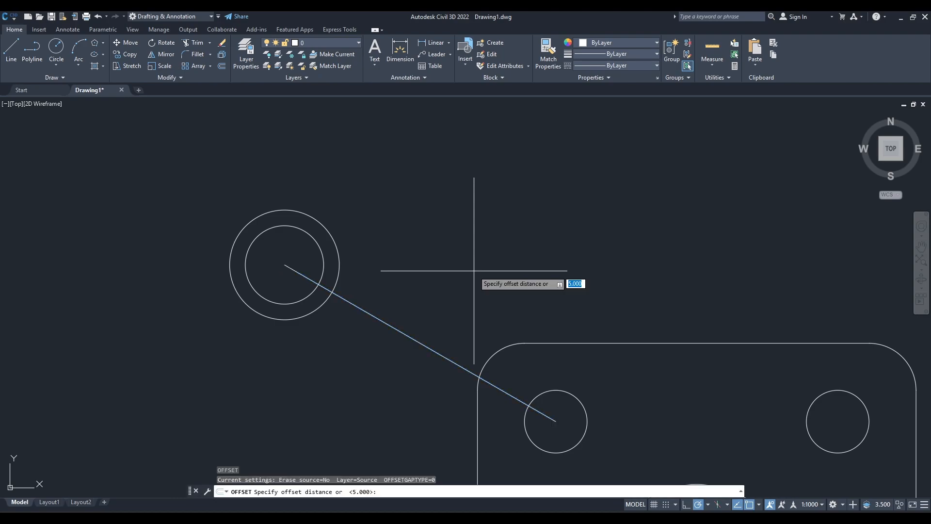
{"action": "scroll", "coordinate": [310, 312], "scroll_direction": "up", "scroll_amount": 4}
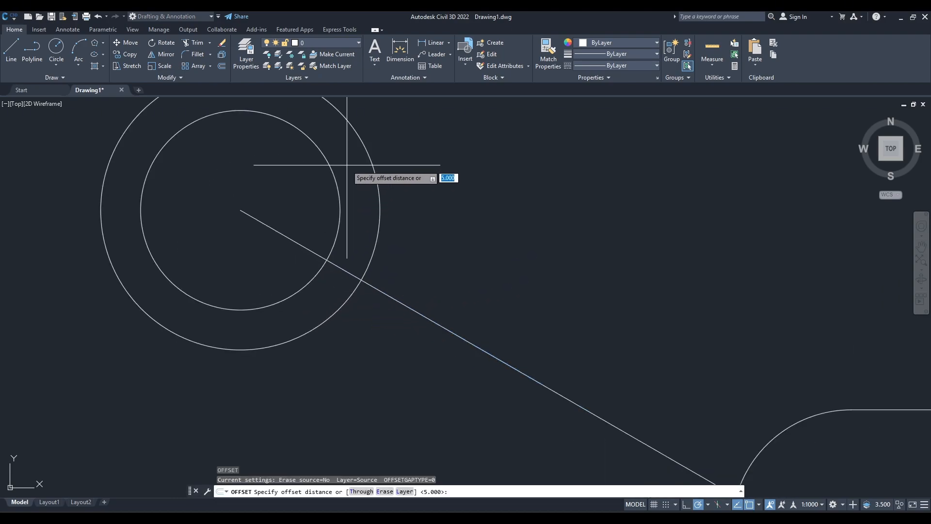
{"action": "middle_click_drag", "start_coordinate": [332, 166], "coordinate": [376, 252]}
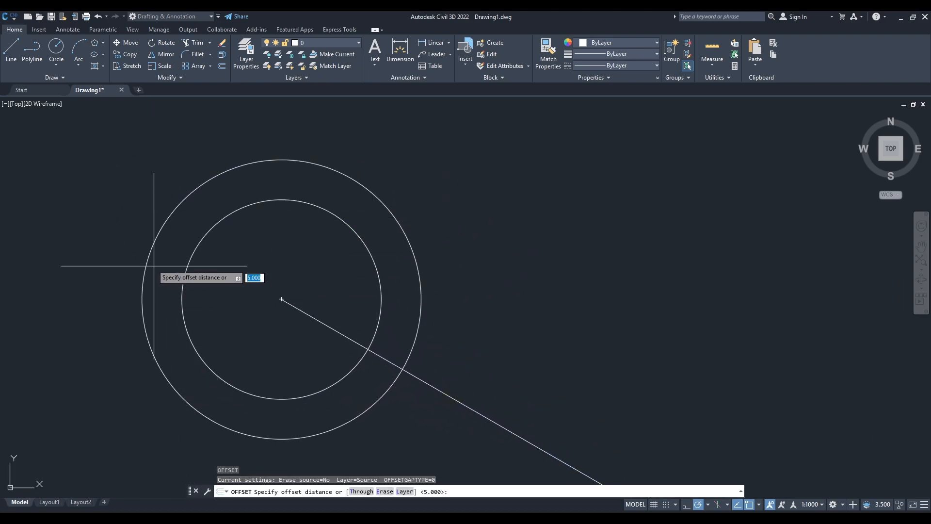
{"action": "scroll", "coordinate": [364, 277], "scroll_direction": "down", "scroll_amount": 2}
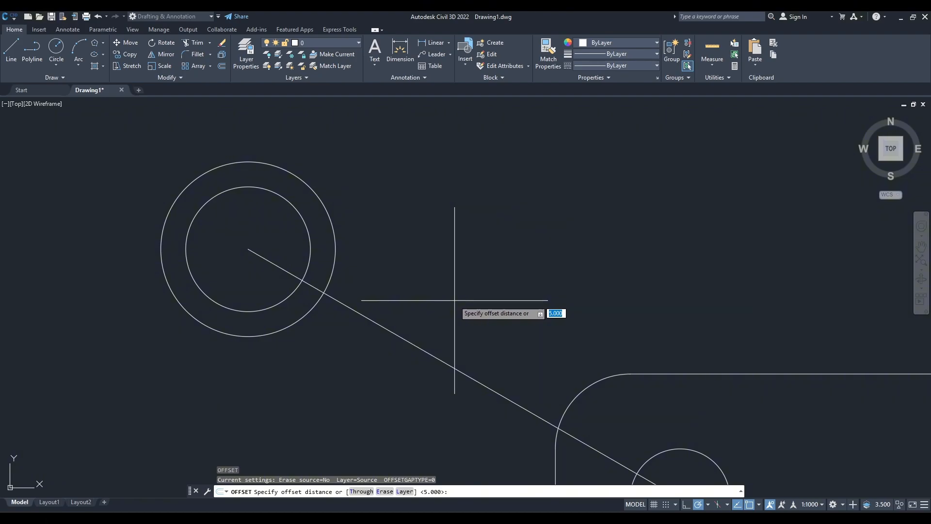
{"action": "key", "text": "Return"}
{"action": "left_click", "coordinate": [437, 358]}
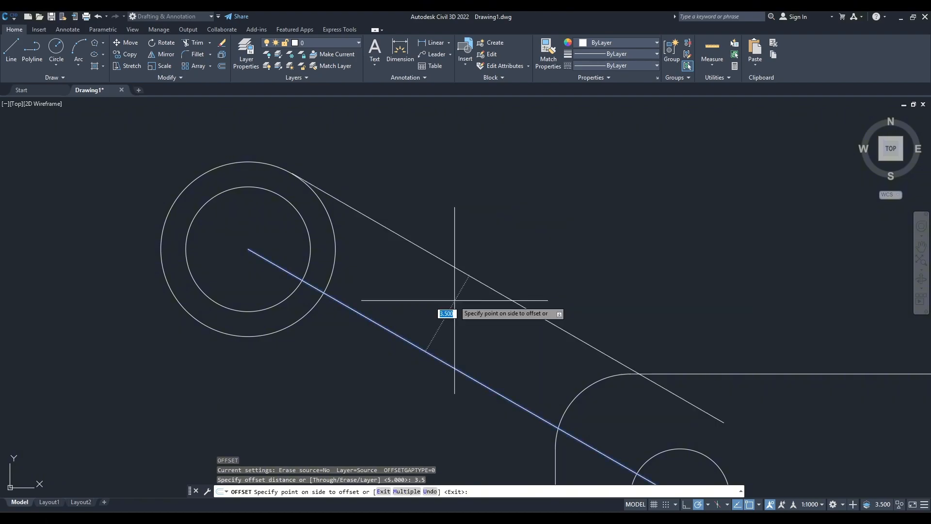
{"action": "left_click", "coordinate": [442, 214]}
Offset the arm's centreline by the same 3.5 units to its lower side and finish the Offset command.
{"action": "left_click", "coordinate": [410, 341]}
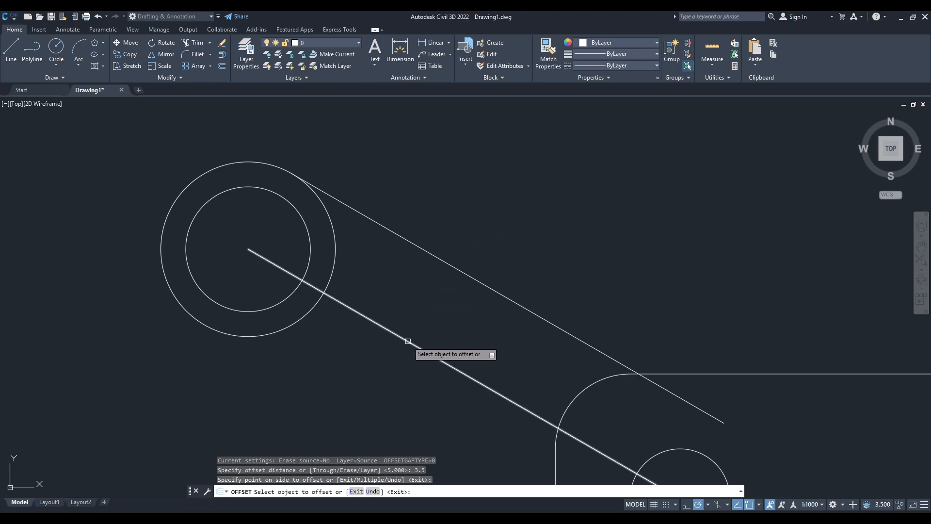
{"action": "left_click", "coordinate": [374, 374]}
{"action": "scroll", "coordinate": [424, 377], "scroll_direction": "down", "scroll_amount": 3}
{"action": "mouse_move", "coordinate": [442, 425]}
{"action": "middle_mouse_down"}
{"action": "mouse_move", "coordinate": [458, 352]}
{"action": "mouse_move", "coordinate": [416, 343]}
{"action": "middle_mouse_up"}
{"action": "key", "text": "Escape"}
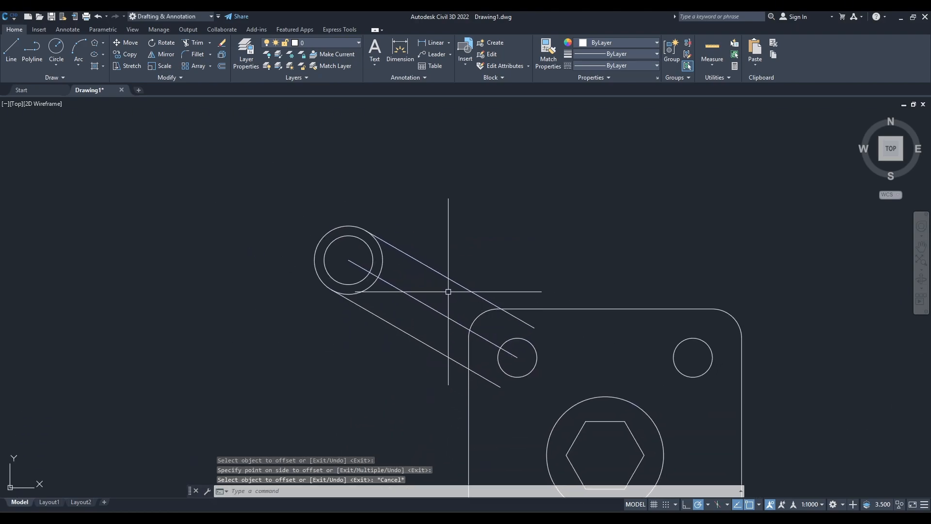
Erase the upper-left arm's centreline, keeping the two side lines.
{"action": "left_click", "coordinate": [451, 319]}
{"action": "type", "text": "e"}
{"action": "key", "text": "Return"}
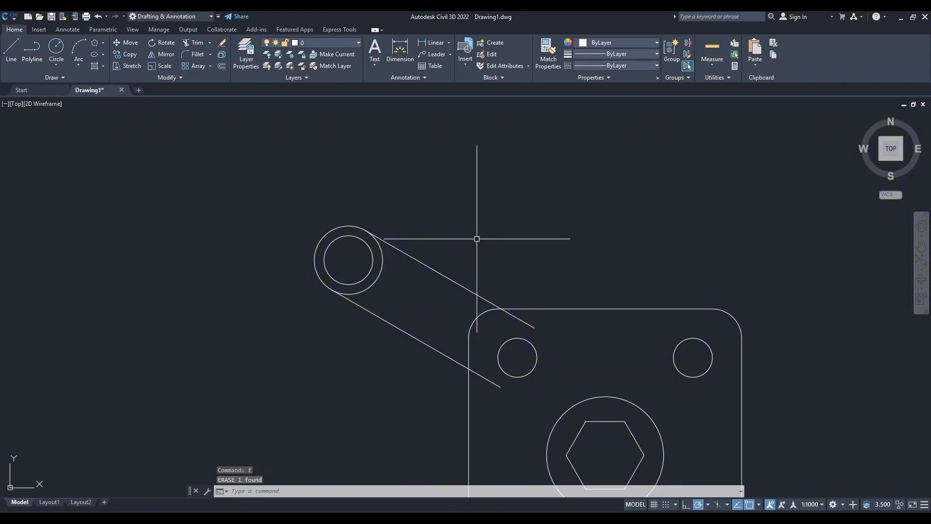
Trim the ends of the upper-left arm's two side lines that run inside the plate outline.
{"action": "type", "text": "tr"}
{"action": "key", "text": "Return"}
{"action": "left_click", "coordinate": [521, 321]}
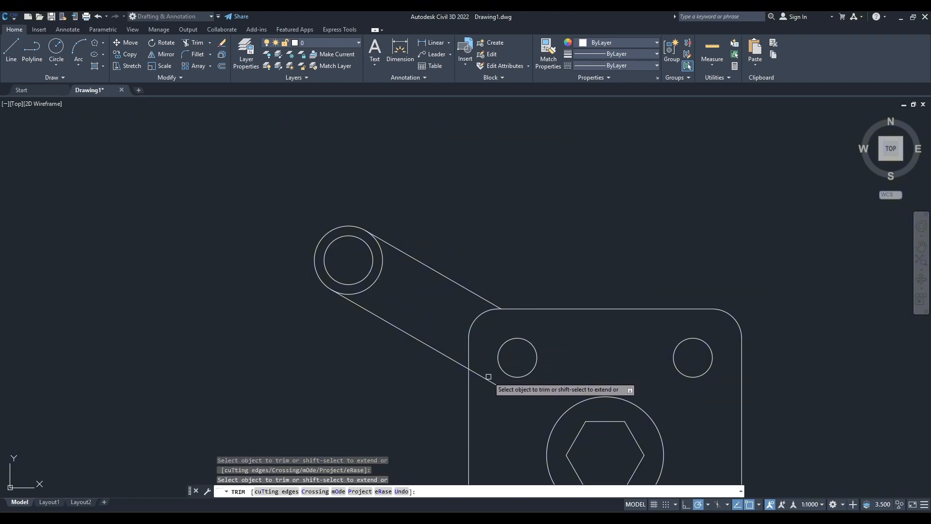
{"action": "left_click", "coordinate": [488, 378]}
{"action": "key", "text": "Escape"}
Mirror the upper-left arm with its end circles about the plate's horizontal centreline, keeping the source objects.
{"action": "middle_click_drag", "start_coordinate": [520, 470], "coordinate": [469, 368]}
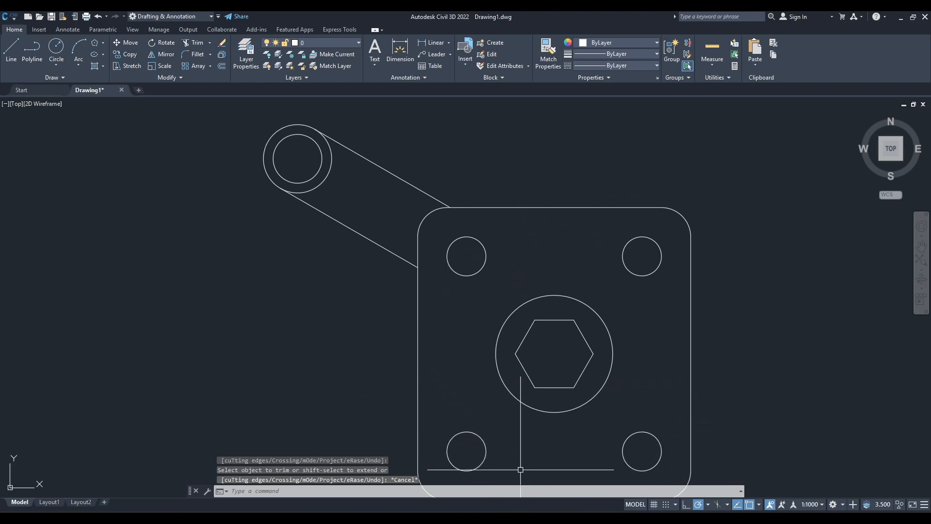
{"action": "mouse_move", "coordinate": [551, 516]}
{"action": "middle_click_drag", "start_coordinate": [416, 335], "coordinate": [491, 372]}
{"action": "left_click", "coordinate": [429, 286]}
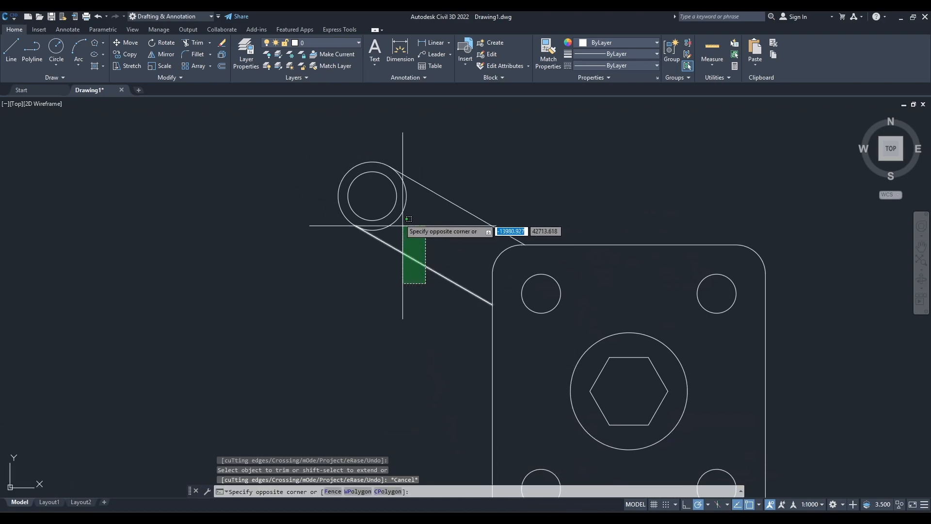
{"action": "left_click", "coordinate": [306, 146]}
{"action": "mouse_move", "coordinate": [424, 356]}
{"action": "middle_mouse_down"}
{"action": "mouse_move", "coordinate": [372, 303]}
{"action": "mouse_move", "coordinate": [294, 263]}
{"action": "middle_mouse_up"}
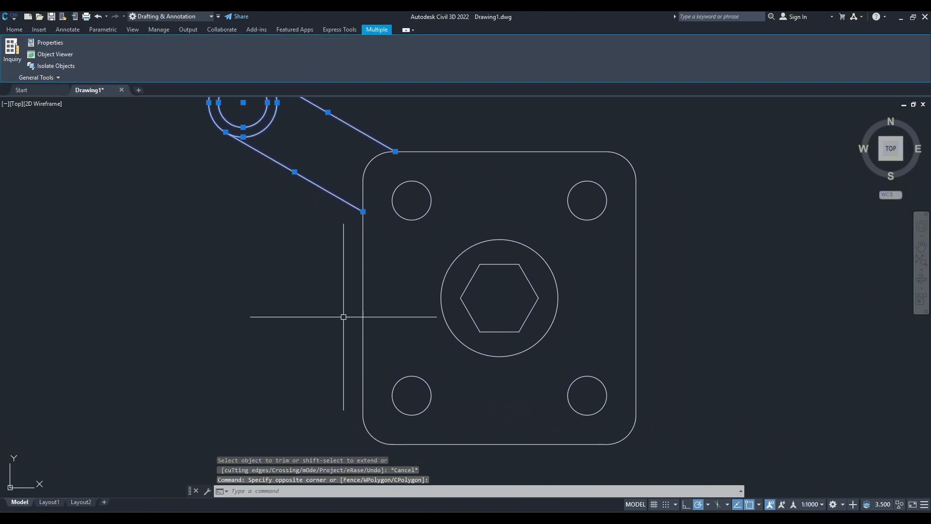
{"action": "type", "text": "mi"}
{"action": "key", "text": "Return"}
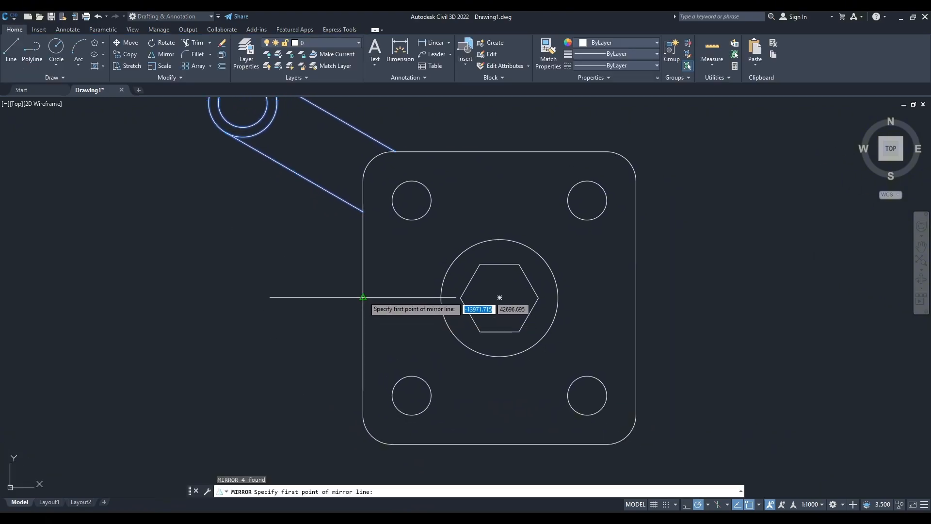
{"action": "left_click", "coordinate": [363, 297]}
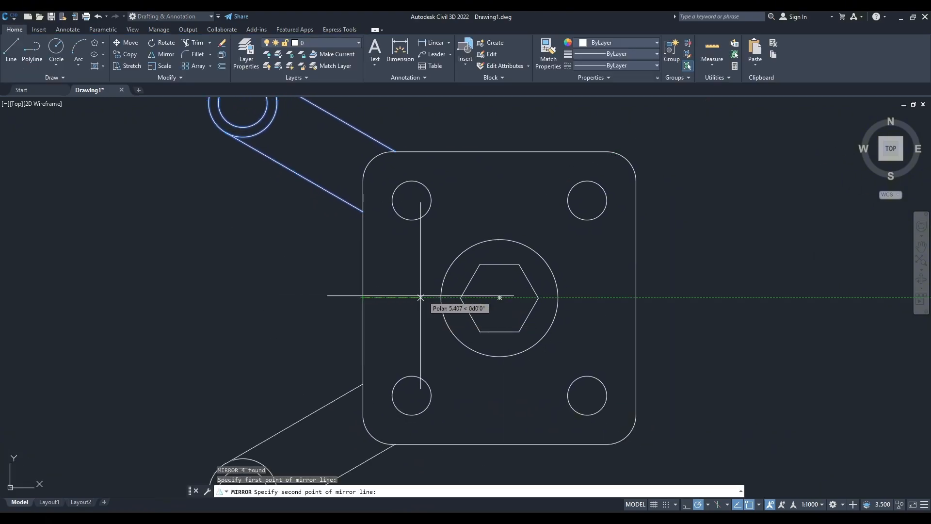
{"action": "left_click", "coordinate": [636, 298]}
{"action": "key", "text": "Return"}
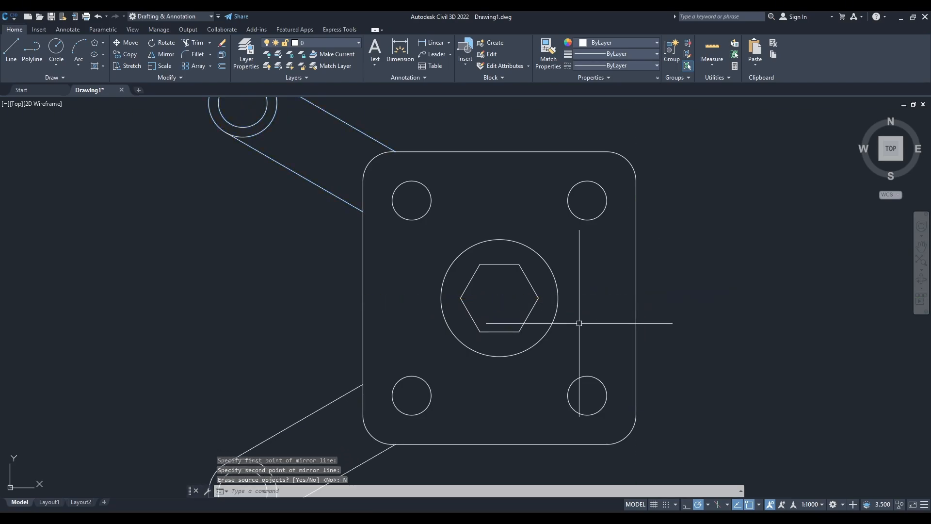
Check in the reference drawing how the left arms blend into the plate and which fillet radius is specified.
{"action": "scroll", "coordinate": [339, 322], "scroll_direction": "down", "scroll_amount": 2}
{"action": "scroll", "coordinate": [422, 358], "scroll_direction": "up", "scroll_amount": 1}
{"action": "middle_click_drag", "start_coordinate": [391, 259], "coordinate": [393, 318]}
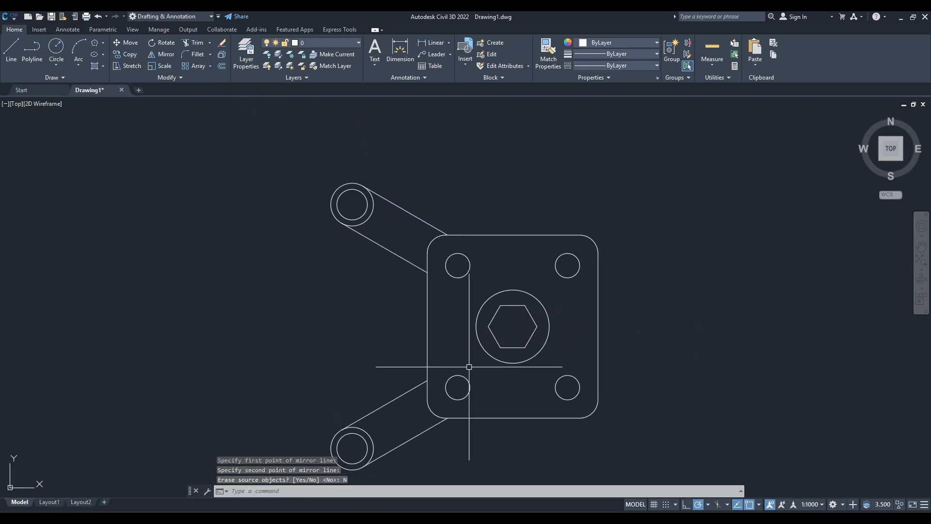
{"action": "left_click", "coordinate": [534, 518]}
{"action": "scroll", "coordinate": [313, 265], "scroll_direction": "up", "scroll_amount": 5}
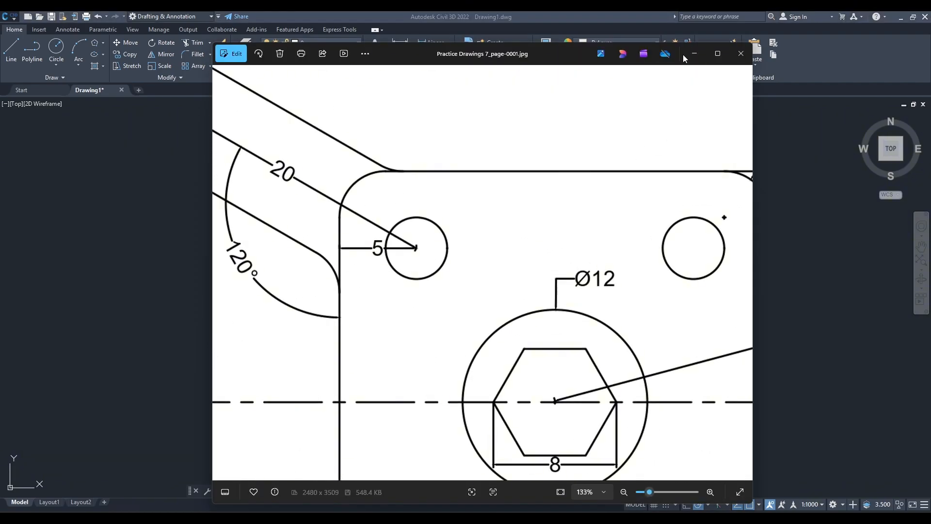
{"action": "scroll", "coordinate": [498, 270], "scroll_direction": "down", "scroll_amount": 2}
{"action": "left_click_drag", "start_coordinate": [584, 316], "coordinate": [395, 301]}
{"action": "scroll", "coordinate": [502, 213], "scroll_direction": "down", "scroll_amount": 2}
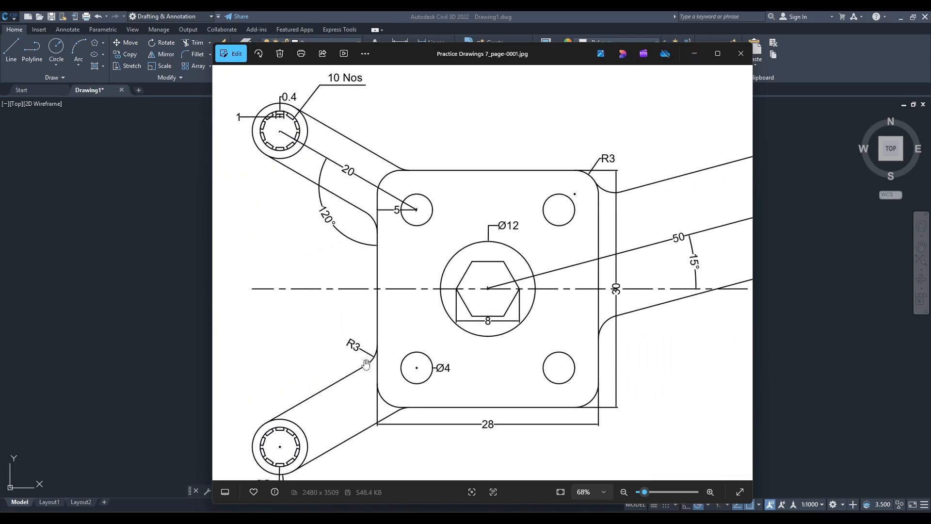
{"action": "left_click", "coordinate": [694, 56]}
Fillet the upper-left arm's upper side line to the plate's top edge with a radius of 3.
{"action": "scroll", "coordinate": [381, 271], "scroll_direction": "up", "scroll_amount": 5}
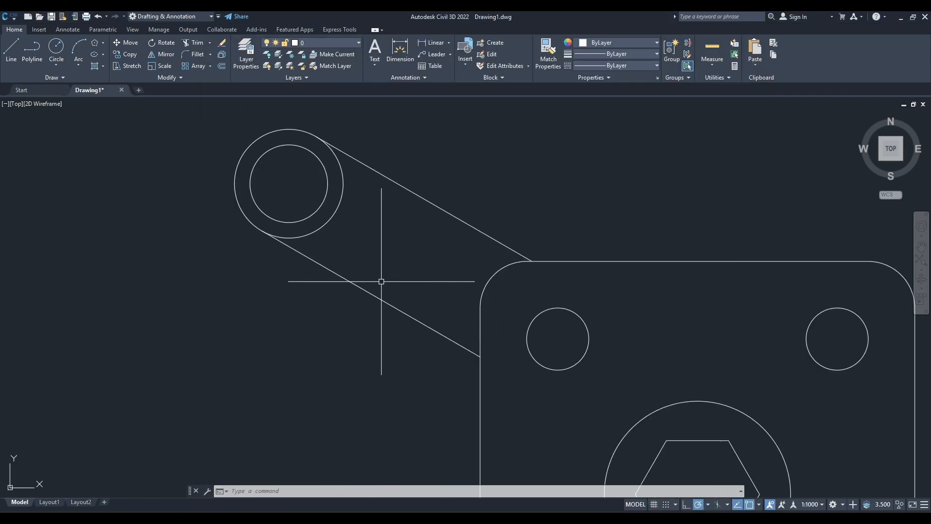
{"action": "type", "text": "f"}
{"action": "key", "text": "Return"}
{"action": "type", "text": "r"}
{"action": "key", "text": "Return"}
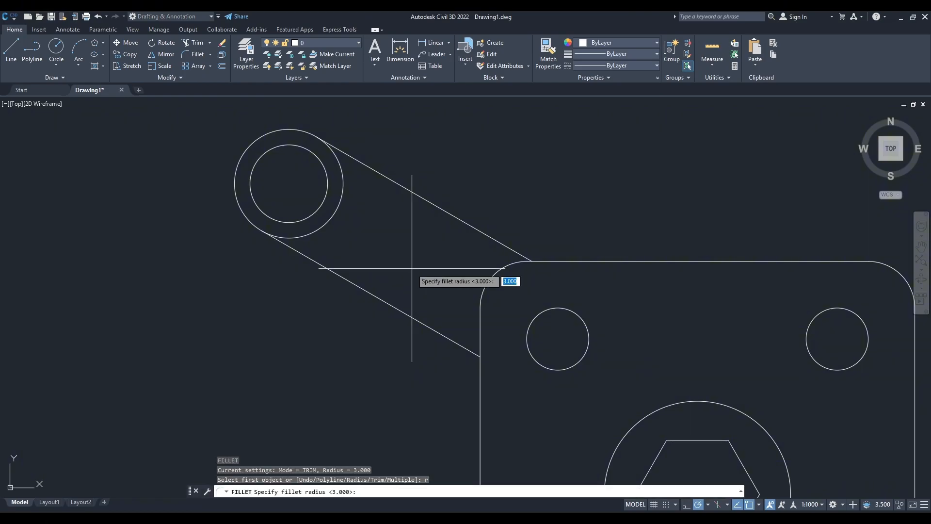
{"action": "key", "text": "Return"}
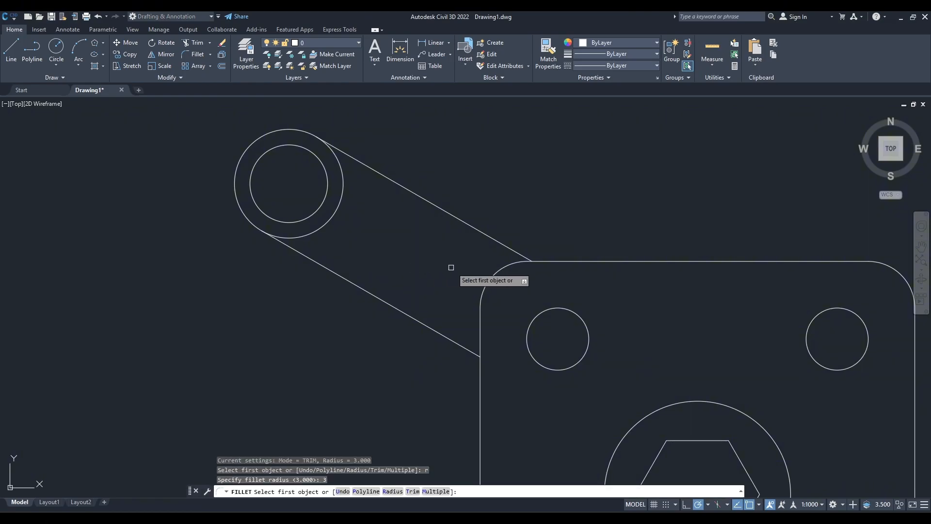
{"action": "left_click", "coordinate": [529, 259]}
{"action": "left_click", "coordinate": [547, 260]}
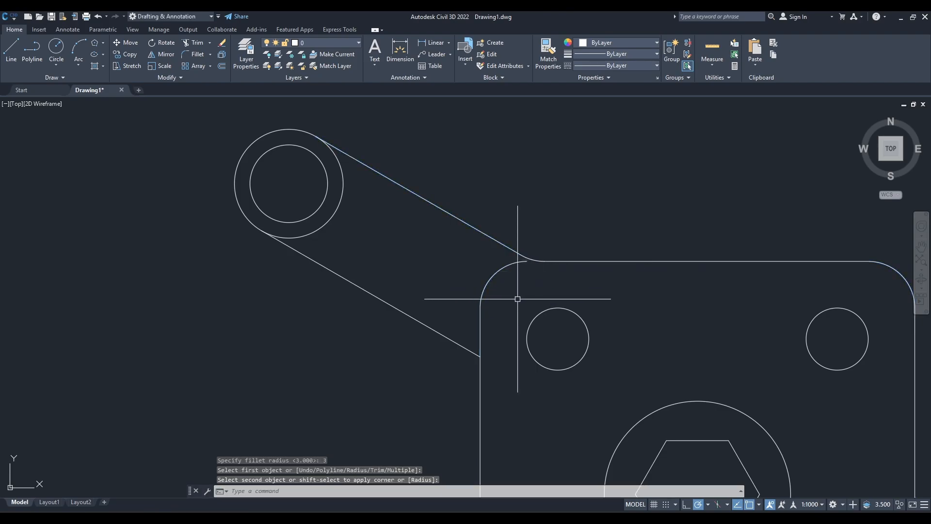
Fillet the upper-left arm's lower side line to the plate's left edge with the same radius of 3.
{"action": "key", "text": "Return"}
{"action": "left_click", "coordinate": [463, 347]}
{"action": "left_click", "coordinate": [480, 370]}
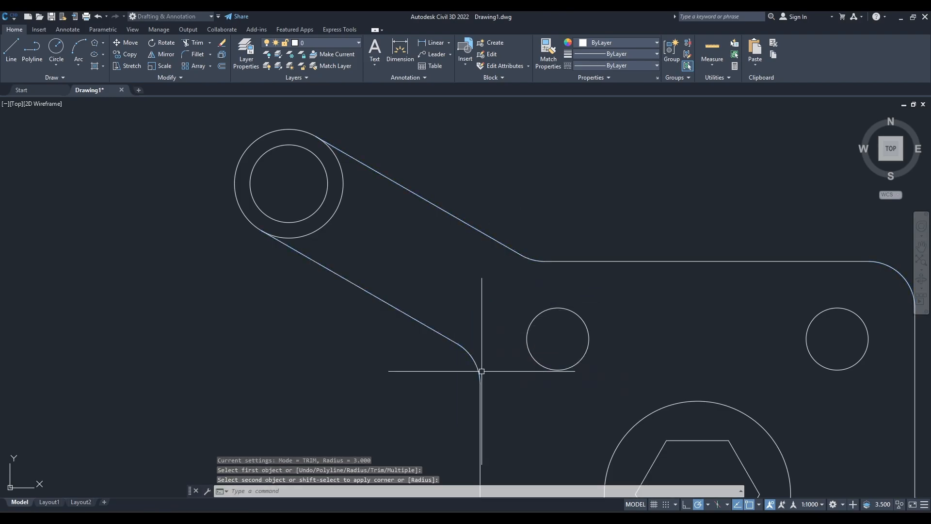
Undo both radius 3 fillets between the upper-left arm and the plate.
{"action": "scroll", "coordinate": [419, 267], "scroll_direction": "down", "scroll_amount": 4}
{"action": "middle_click_drag", "start_coordinate": [418, 268], "coordinate": [403, 310]}
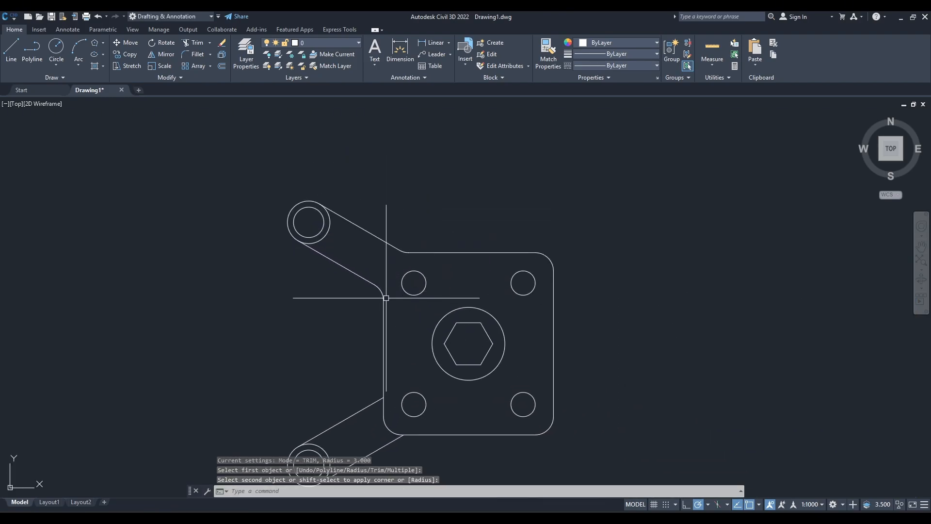
{"action": "scroll", "coordinate": [407, 286], "scroll_direction": "up", "scroll_amount": 6}
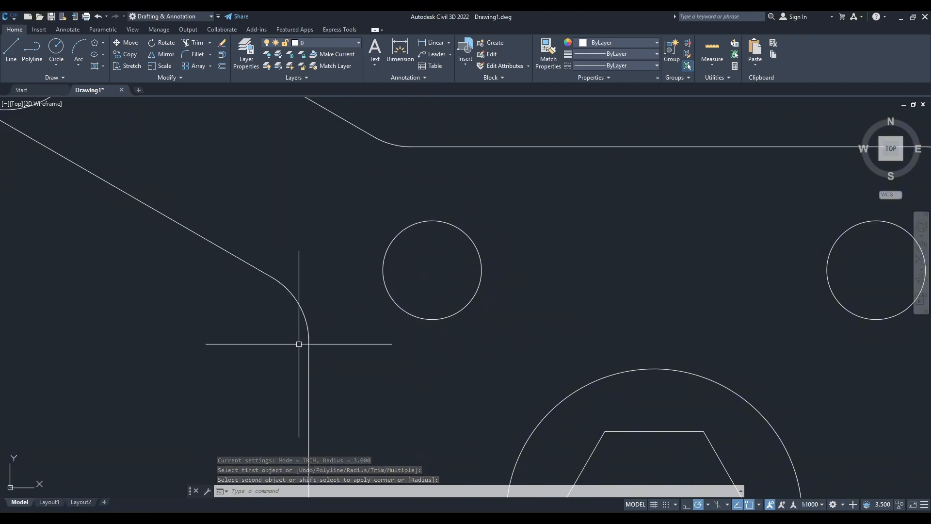
{"action": "scroll", "coordinate": [333, 235], "scroll_direction": "down", "scroll_amount": 5}
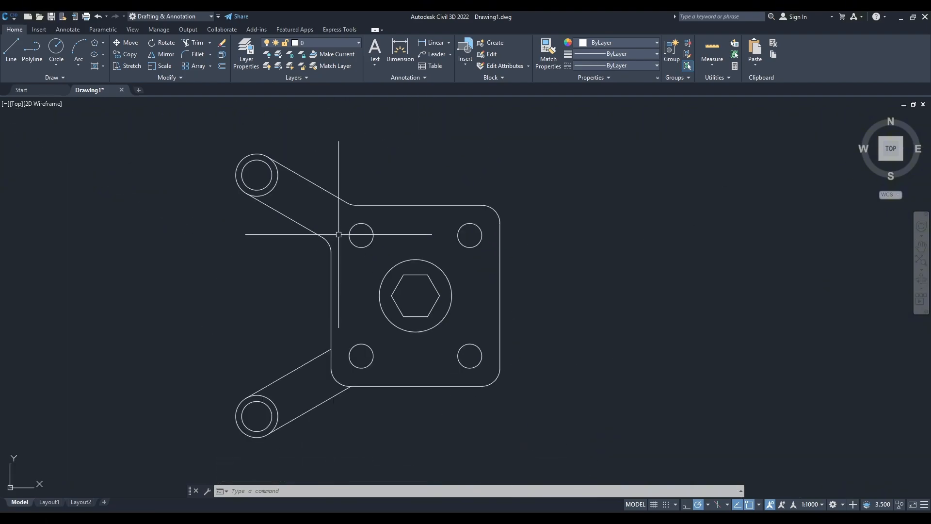
{"action": "scroll", "coordinate": [354, 308], "scroll_direction": "up", "scroll_amount": 3}
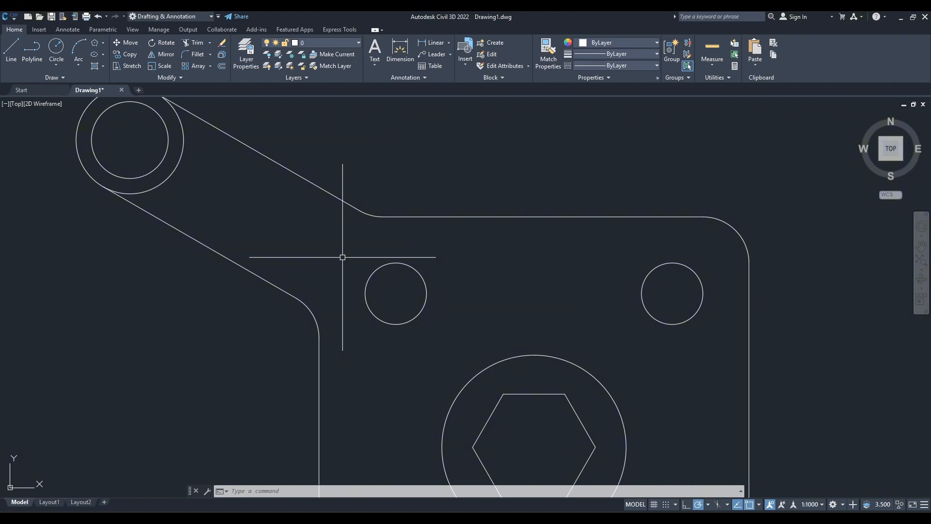
{"action": "scroll", "coordinate": [340, 258], "scroll_direction": "down", "scroll_amount": 4}
{"action": "key", "text": "ctrl+z"}
{"action": "scroll", "coordinate": [350, 243], "scroll_direction": "down", "scroll_amount": 4}
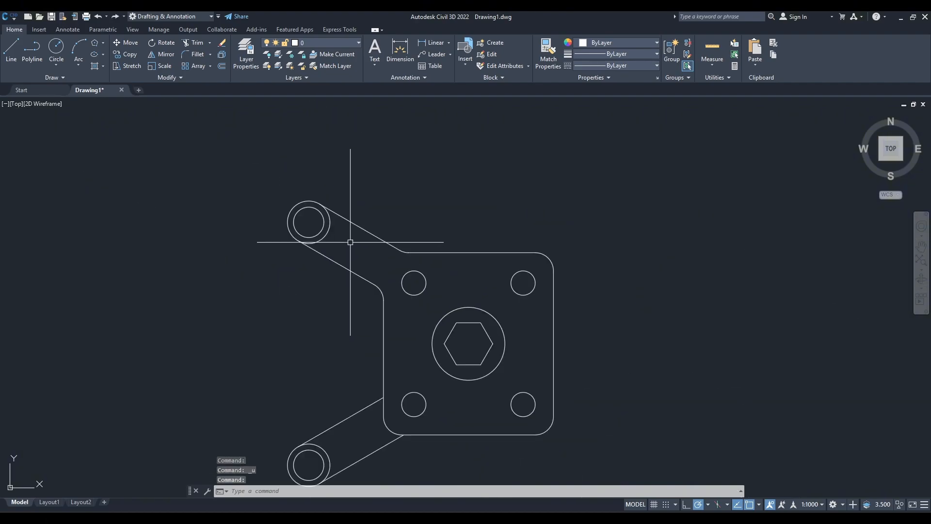
{"action": "key", "text": "ctrl+z"}
{"action": "key", "text": "ctrl+z"}
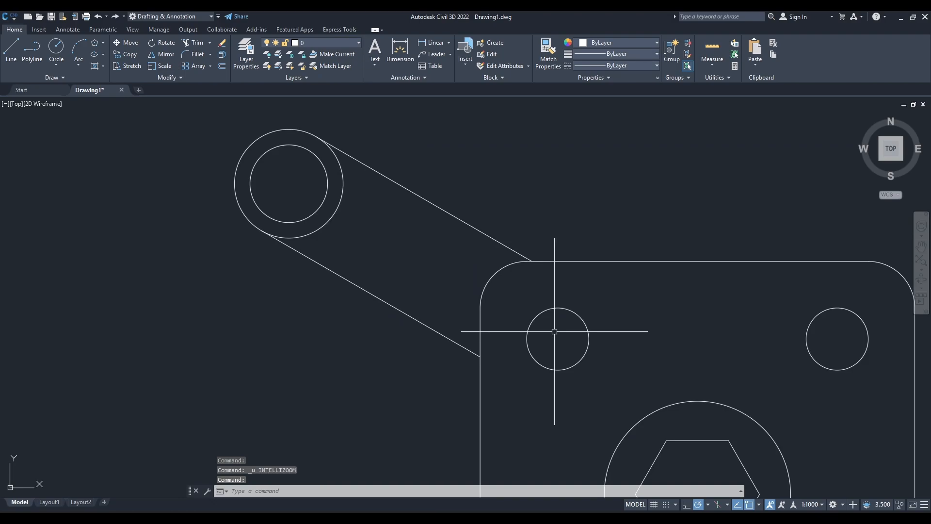
Draw a tangent-tangent-radius circle of radius 3 touching the upper-left arm's lower side line and the plate's left edge.
{"action": "left_click", "coordinate": [58, 69]}
{"action": "left_click", "coordinate": [70, 163]}
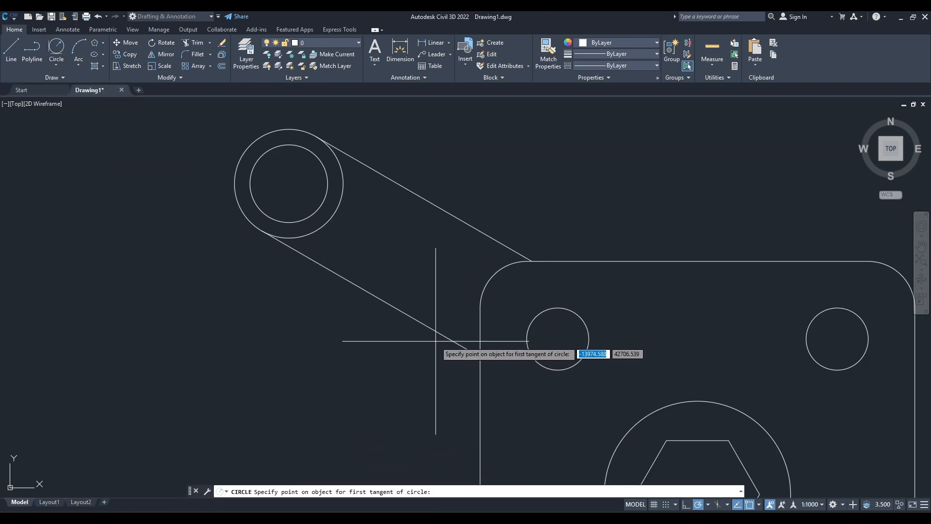
{"action": "left_click", "coordinate": [456, 341]}
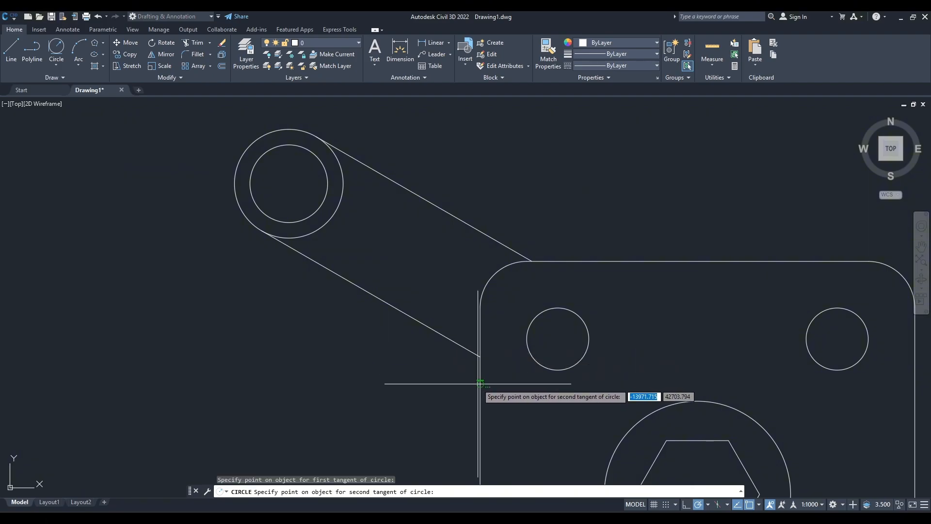
{"action": "left_click", "coordinate": [479, 383]}
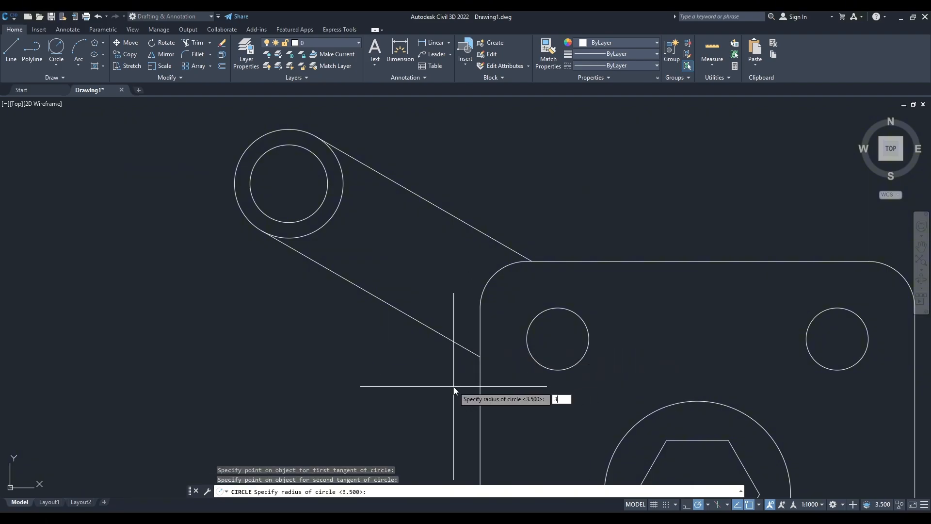
{"action": "key", "text": "Return"}
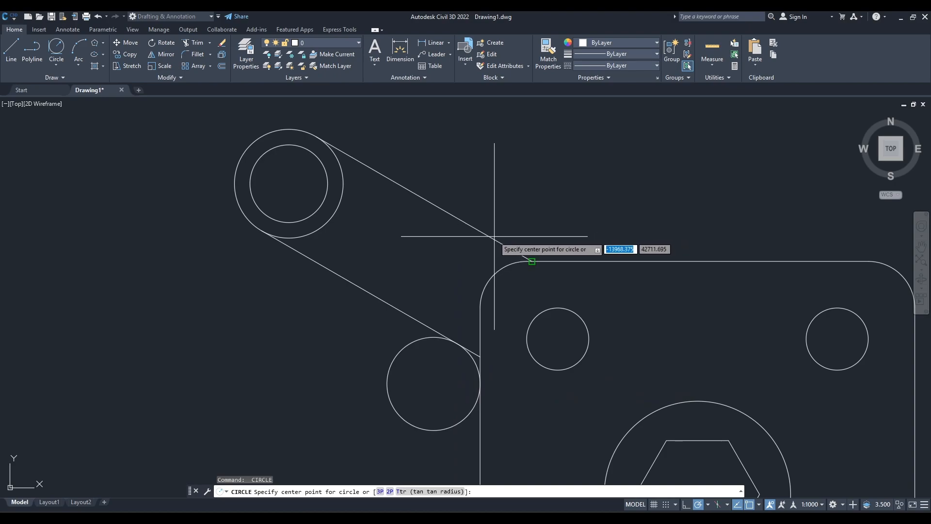
Draw a tangent-tangent-radius circle of radius 3 touching the upper-left arm's upper side line and the plate's top edge.
{"action": "left_click", "coordinate": [56, 47]}
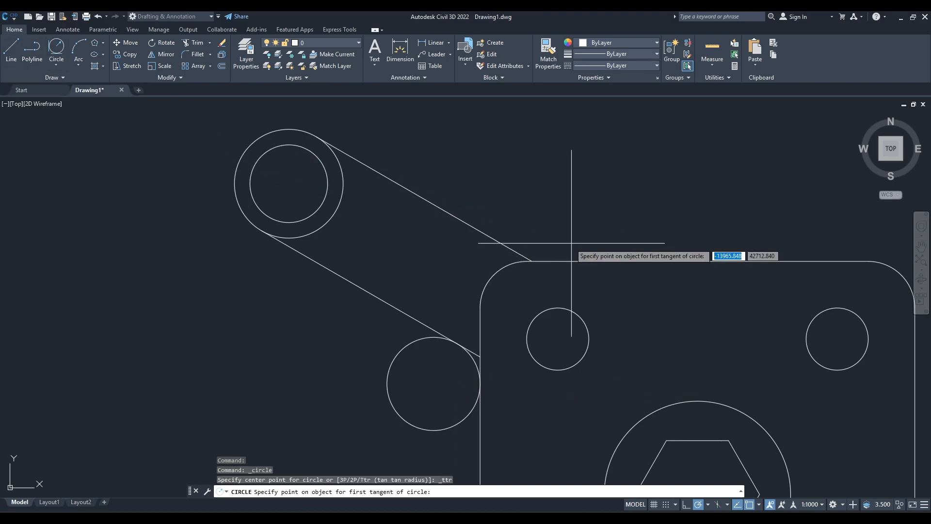
{"action": "left_click", "coordinate": [498, 243]}
{"action": "left_click", "coordinate": [558, 261]}
{"action": "type", "text": "3"}
{"action": "key", "text": "Return"}
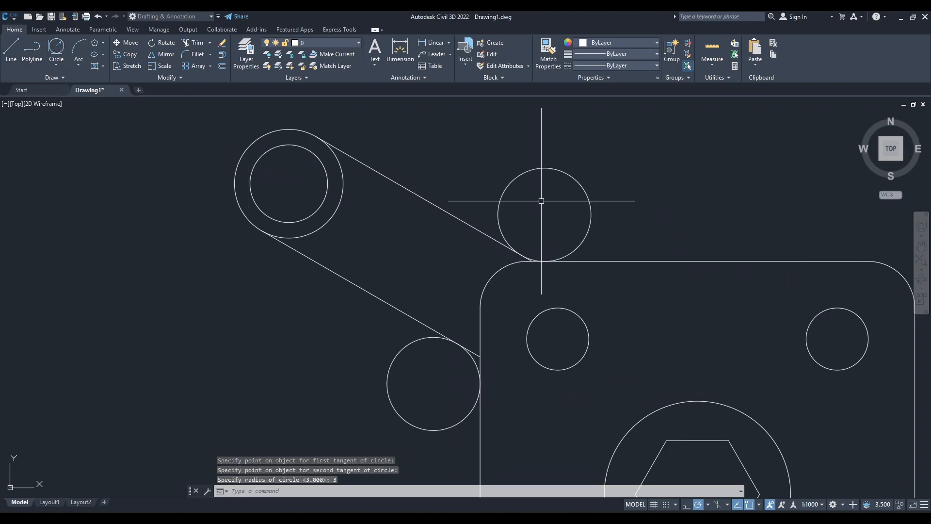
Draw a tangent-tangent-radius circle of radius 3 touching the lower-left arm's upper side line and the plate's left edge.
{"action": "scroll", "coordinate": [545, 380], "scroll_direction": "down", "scroll_amount": 5}
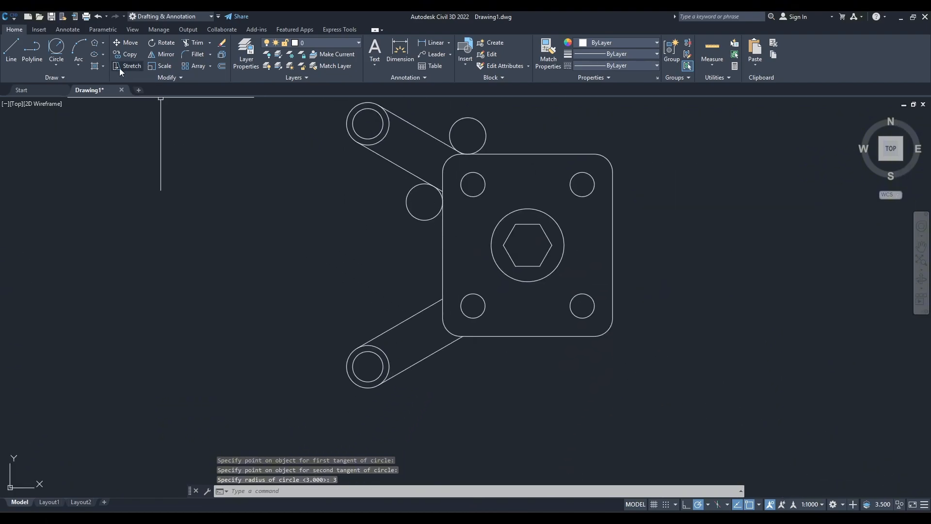
{"action": "left_click", "coordinate": [56, 49]}
{"action": "scroll", "coordinate": [388, 315], "scroll_direction": "up", "scroll_amount": 8}
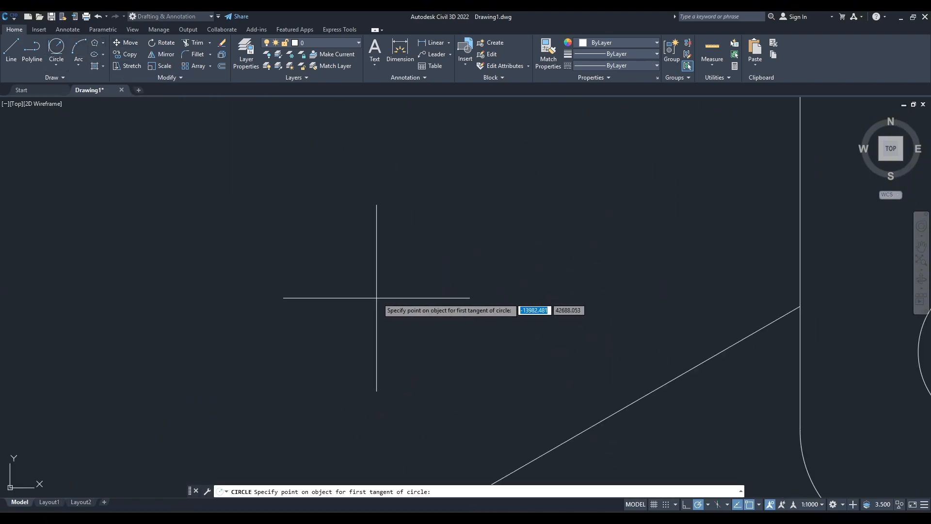
{"action": "left_click", "coordinate": [514, 230]}
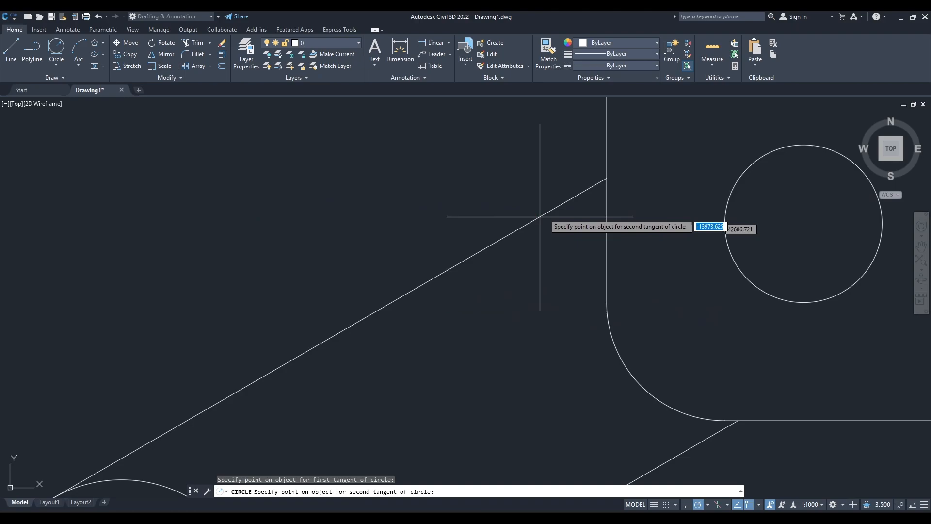
{"action": "left_click", "coordinate": [606, 145]}
{"action": "type", "text": "3"}
{"action": "key", "text": "Return"}
Draw a tangent-tangent-radius circle of radius 3 touching the lower-left arm's lower side line and the plate's bottom edge.
{"action": "mouse_move", "coordinate": [548, 388]}
{"action": "middle_mouse_down"}
{"action": "mouse_move", "coordinate": [449, 314]}
{"action": "mouse_move", "coordinate": [378, 291]}
{"action": "middle_mouse_up"}
{"action": "left_click", "coordinate": [56, 49]}
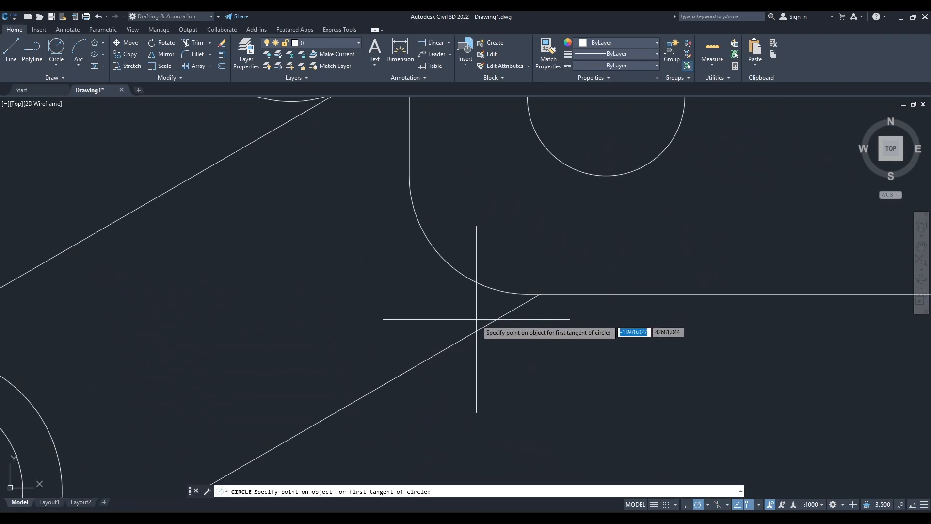
{"action": "left_click", "coordinate": [479, 329]}
{"action": "left_click", "coordinate": [599, 293]}
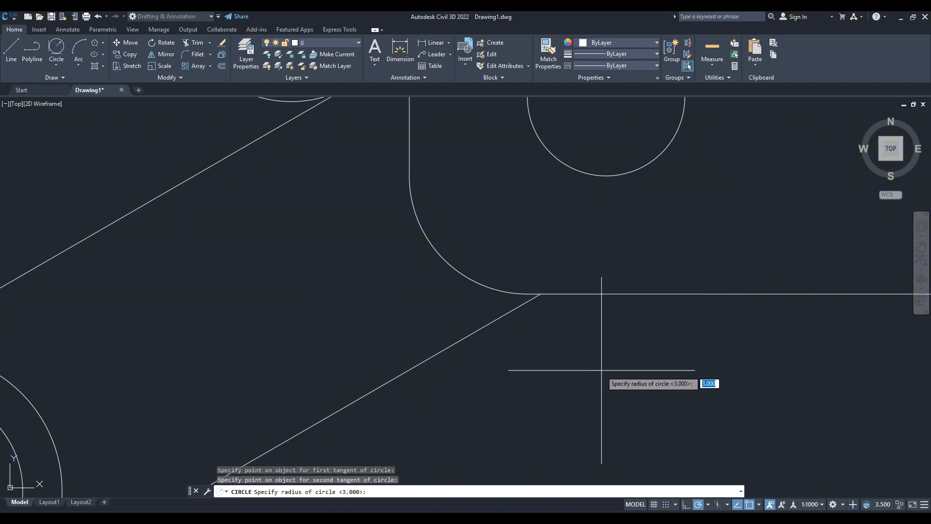
{"action": "type", "text": "3"}
{"action": "key", "text": "Return"}
Trim the lower-left arm's lower side line and its radius 3 circle, leaving only the blend arc into the plate's bottom edge.
{"action": "middle_click_drag", "start_coordinate": [565, 348], "coordinate": [447, 355]}
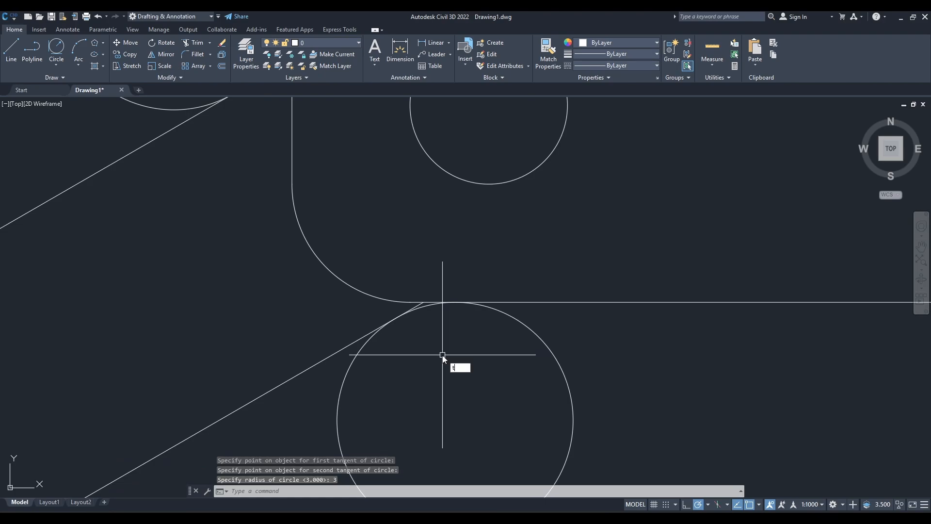
{"action": "type", "text": "tr"}
{"action": "key", "text": "Return"}
{"action": "scroll", "coordinate": [437, 339], "scroll_direction": "up", "scroll_amount": 5}
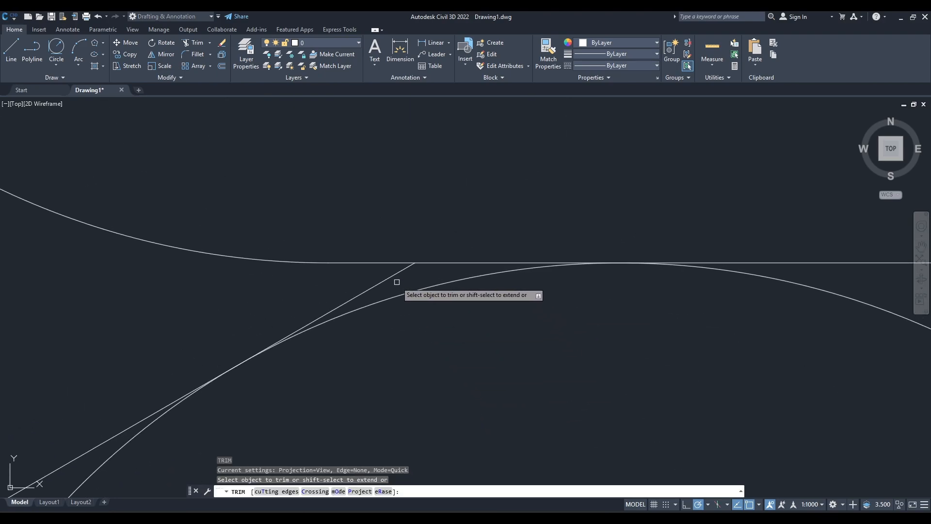
{"action": "scroll", "coordinate": [426, 326], "scroll_direction": "down", "scroll_amount": 5}
{"action": "scroll", "coordinate": [426, 328], "scroll_direction": "up", "scroll_amount": 4}
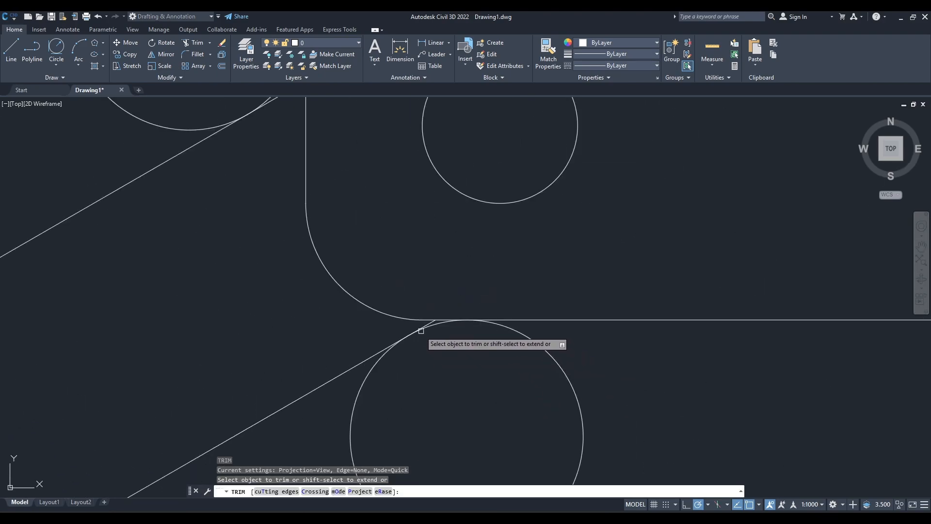
{"action": "left_click", "coordinate": [430, 322]}
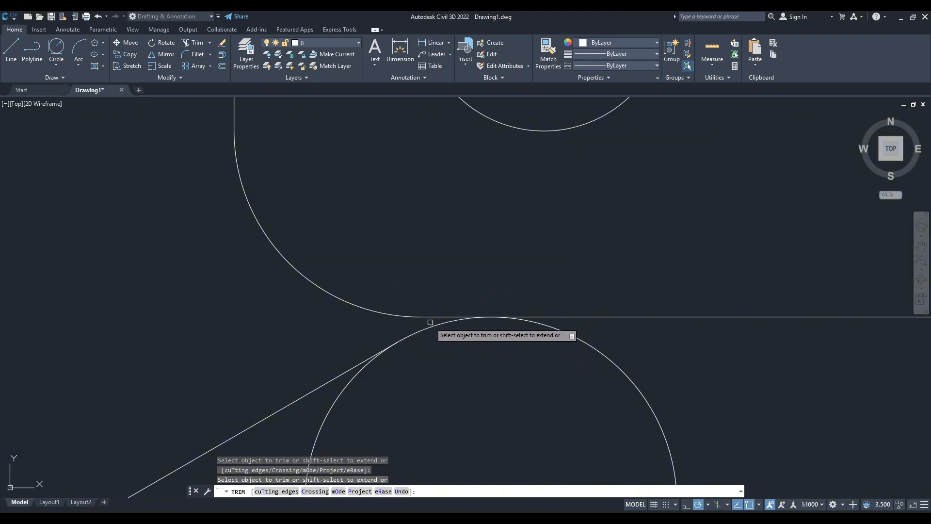
{"action": "left_click", "coordinate": [549, 325]}
Trim the lower-left arm's upper side line and its tangent circle to leave the blend arc at the plate's left edge.
{"action": "middle_click_drag", "start_coordinate": [419, 206], "coordinate": [467, 476]}
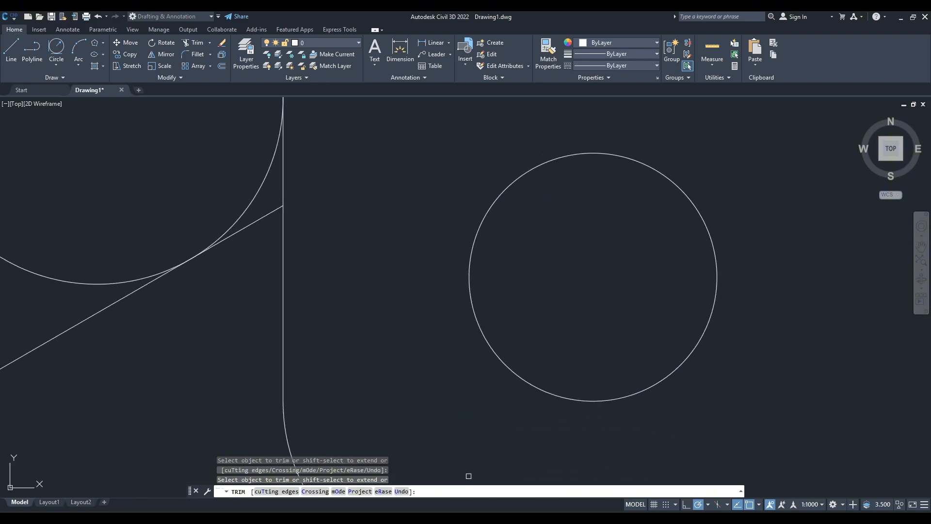
{"action": "middle_click_drag", "start_coordinate": [357, 241], "coordinate": [503, 288]}
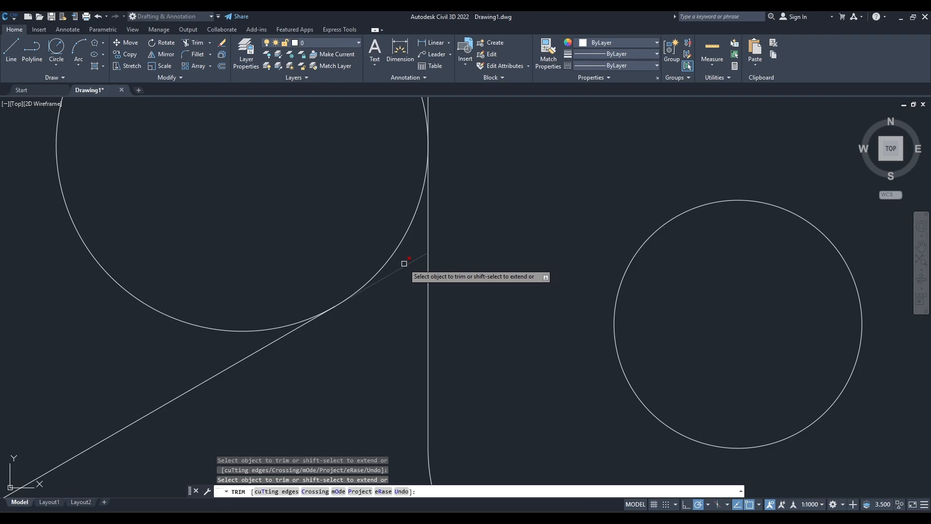
{"action": "left_click", "coordinate": [404, 263]}
{"action": "left_click", "coordinate": [242, 329]}
Trim the upper-left arm's lower side line and its tangent circle to leave the blend arc at the plate's left edge.
{"action": "middle_click_drag", "start_coordinate": [498, 227], "coordinate": [504, 460]}
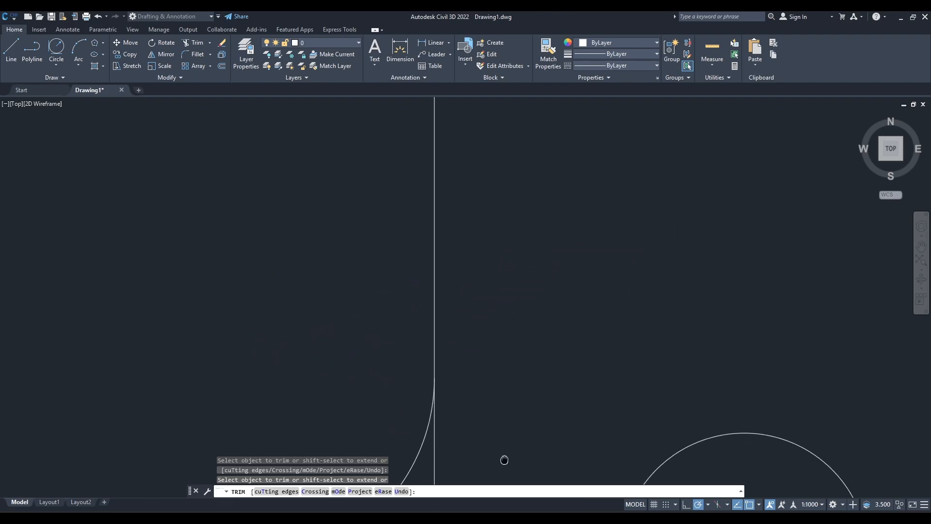
{"action": "middle_click_drag", "start_coordinate": [534, 232], "coordinate": [495, 456]}
{"action": "middle_click_drag", "start_coordinate": [472, 242], "coordinate": [512, 431]}
{"action": "middle_click_drag", "start_coordinate": [531, 237], "coordinate": [536, 422]}
{"action": "mouse_move", "coordinate": [459, 223]}
{"action": "middle_mouse_down"}
{"action": "mouse_move", "coordinate": [543, 331]}
{"action": "mouse_move", "coordinate": [531, 458]}
{"action": "middle_mouse_up"}
{"action": "scroll", "coordinate": [507, 199], "scroll_direction": "up", "scroll_amount": 5}
{"action": "middle_click_drag", "start_coordinate": [568, 209], "coordinate": [577, 311]}
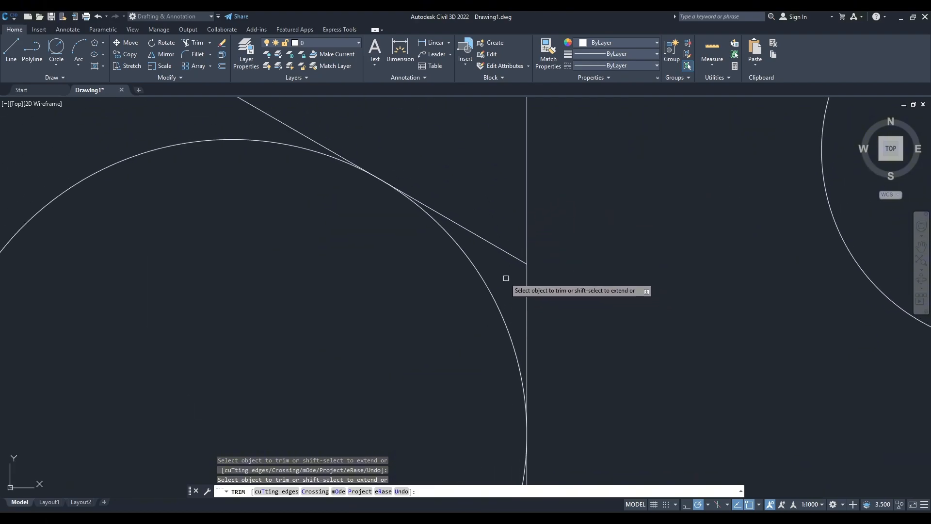
{"action": "left_click", "coordinate": [490, 242]}
{"action": "left_click", "coordinate": [234, 141]}
Trim the upper-left arm's upper side line and its tangent circle, leaving only the blend arc into the plate's top edge.
{"action": "scroll", "coordinate": [645, 257], "scroll_direction": "down", "scroll_amount": 2}
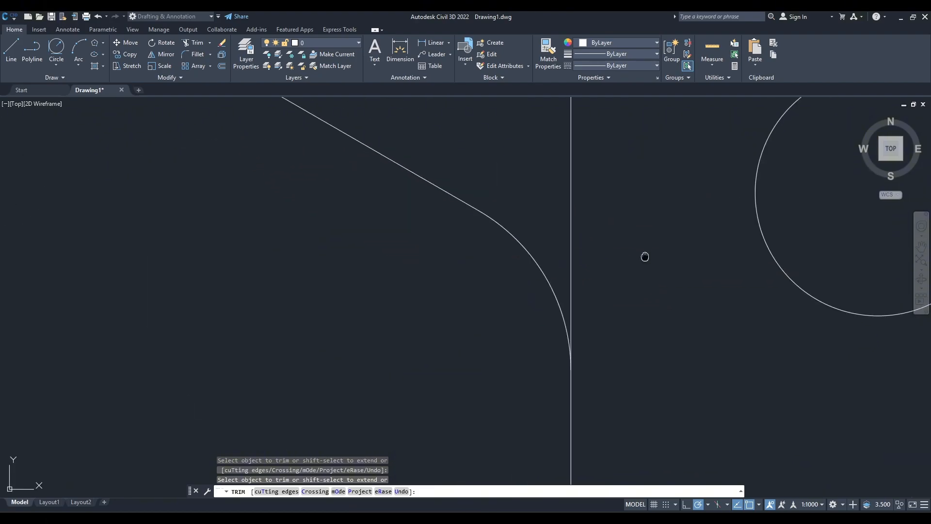
{"action": "middle_click_drag", "start_coordinate": [645, 256], "coordinate": [585, 506]}
{"action": "middle_click_drag", "start_coordinate": [638, 216], "coordinate": [540, 417]}
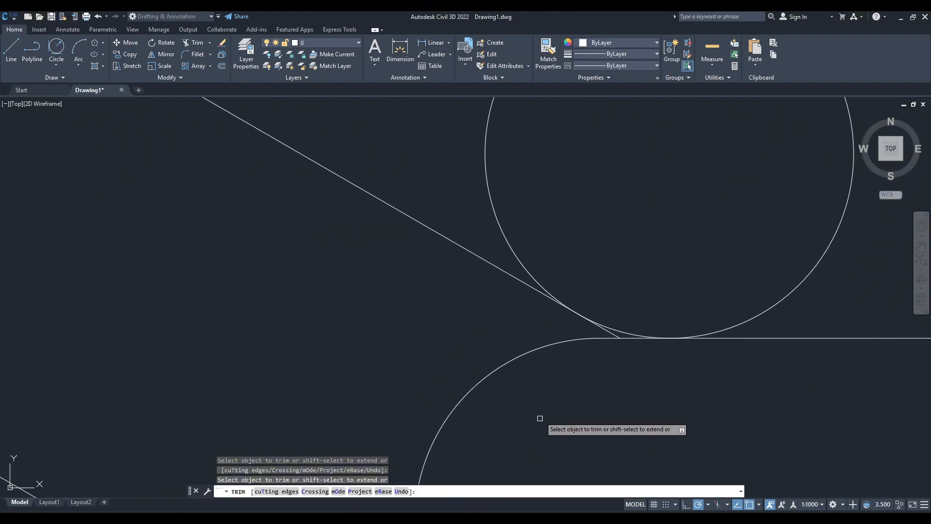
{"action": "left_click", "coordinate": [510, 235]}
{"action": "scroll", "coordinate": [611, 339], "scroll_direction": "up", "scroll_amount": 4}
{"action": "left_click", "coordinate": [615, 329]}
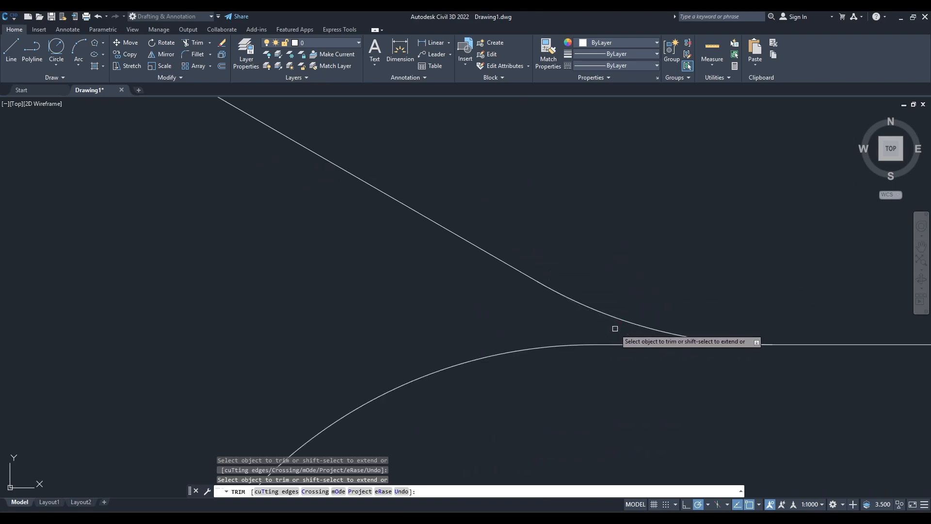
{"action": "scroll", "coordinate": [601, 369], "scroll_direction": "down", "scroll_amount": 9}
{"action": "key", "text": "Escape"}
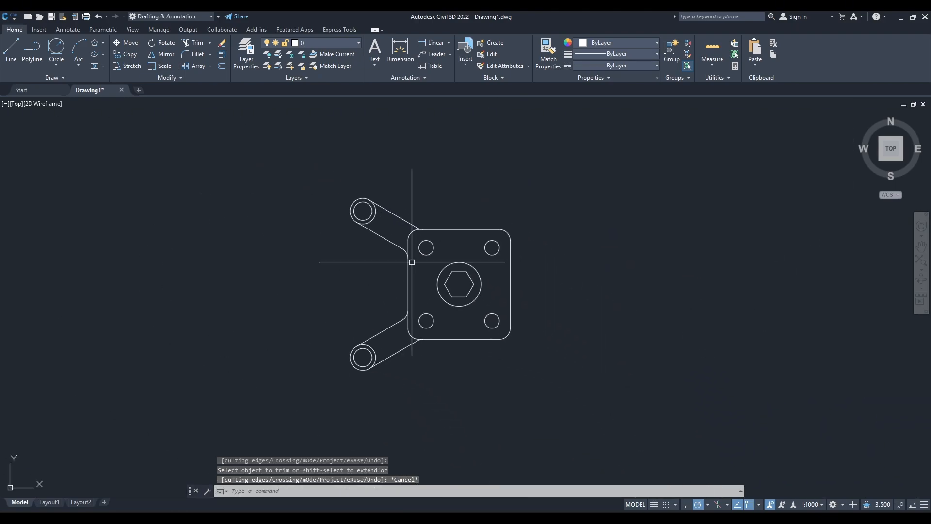
Inspect the trimmed arm blends and check the Practice Drawings 7 reference for the centre line and the remaining right arm.
{"action": "scroll", "coordinate": [403, 313], "scroll_direction": "up", "scroll_amount": 5}
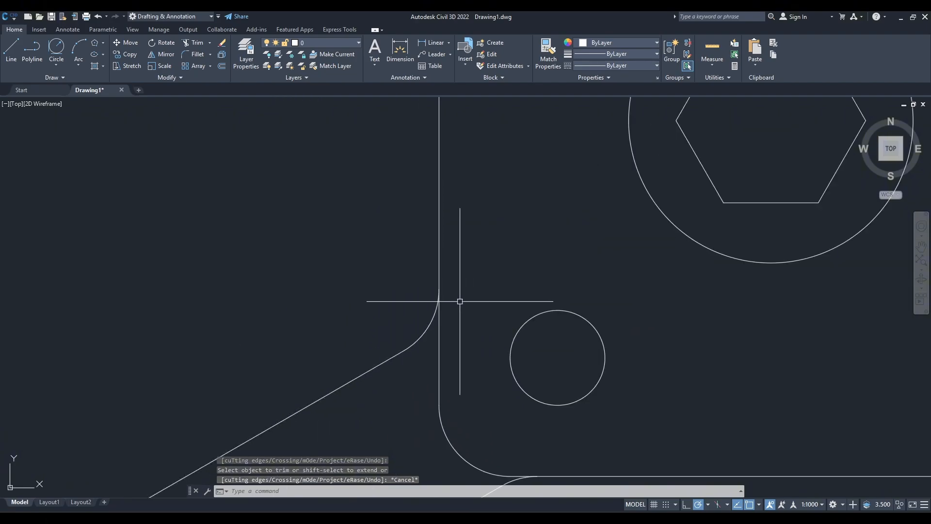
{"action": "scroll", "coordinate": [478, 317], "scroll_direction": "down", "scroll_amount": 2}
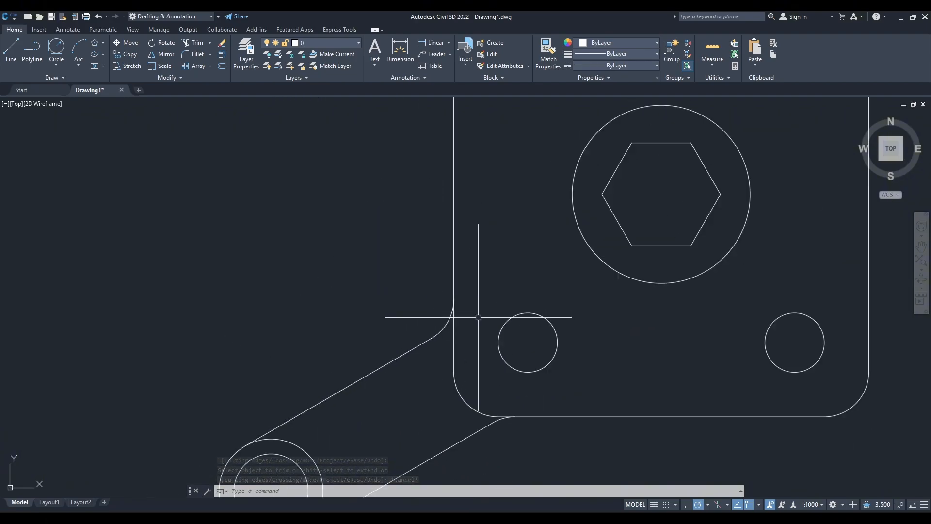
{"action": "scroll", "coordinate": [478, 318], "scroll_direction": "down", "scroll_amount": 5}
{"action": "scroll", "coordinate": [389, 316], "scroll_direction": "up", "scroll_amount": 4}
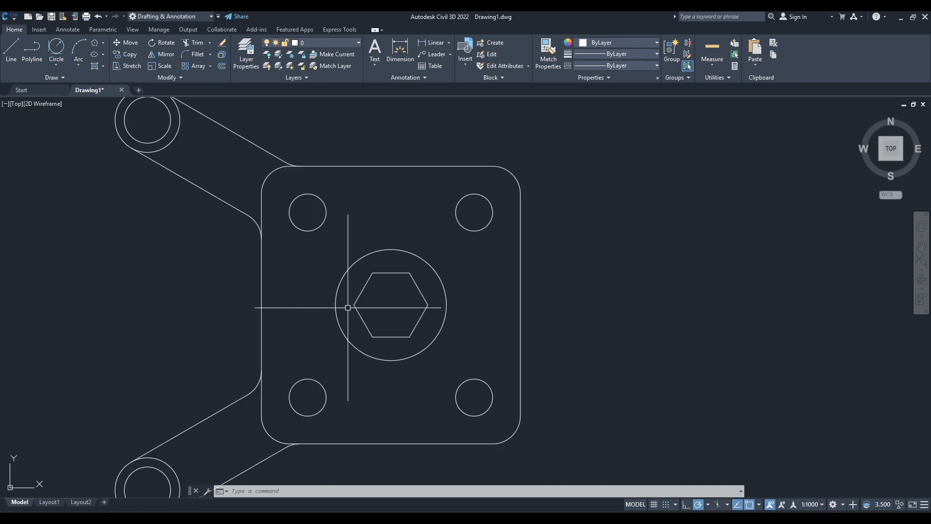
{"action": "scroll", "coordinate": [347, 307], "scroll_direction": "down", "scroll_amount": 2}
{"action": "left_click", "coordinate": [564, 515]}
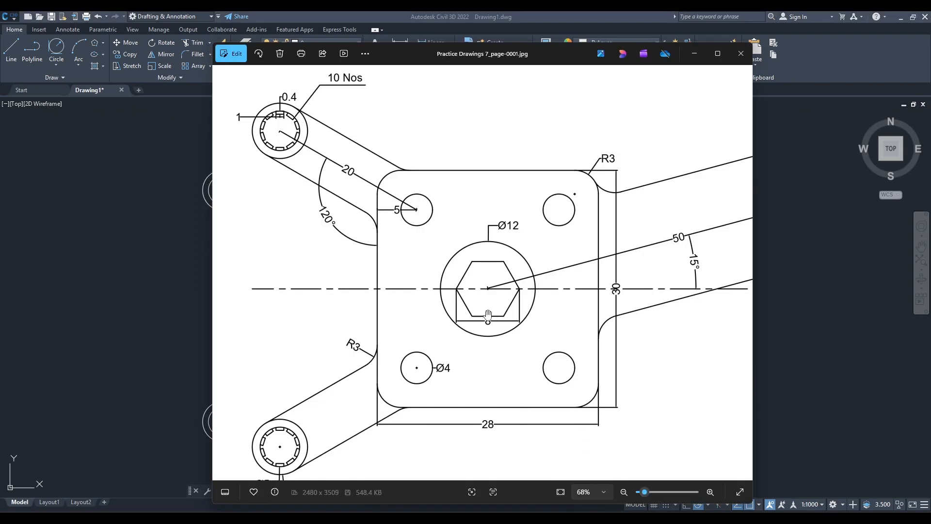
{"action": "scroll", "coordinate": [487, 316], "scroll_direction": "down", "scroll_amount": 4}
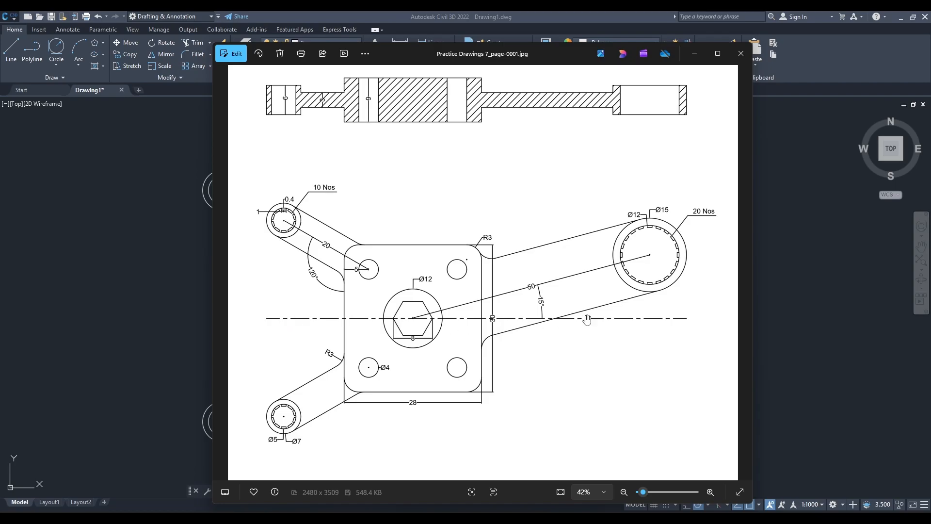
{"action": "left_click", "coordinate": [694, 53]}
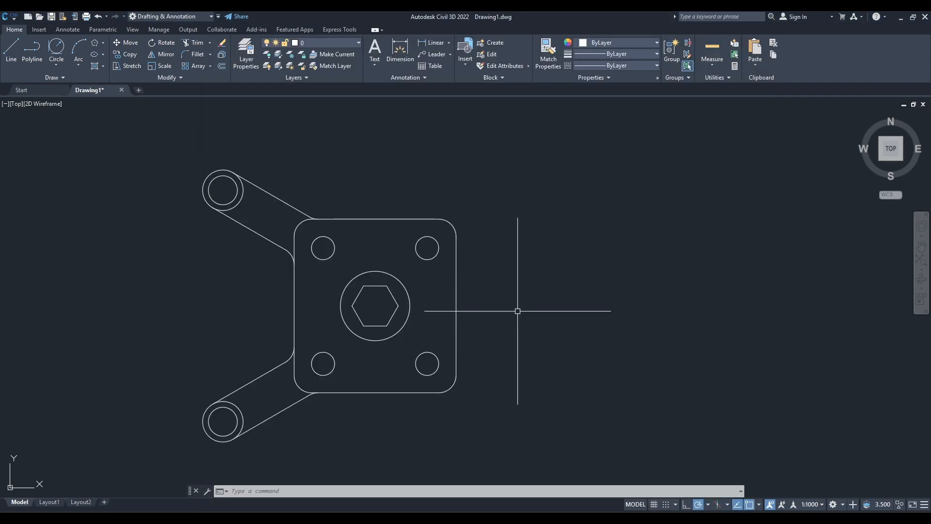
Draw a horizontal line through the plate's centre, starting in line with the left arms' outer quadrants and extending well past the plate's right edge.
{"action": "type", "text": "l"}
{"action": "key", "text": "Return"}
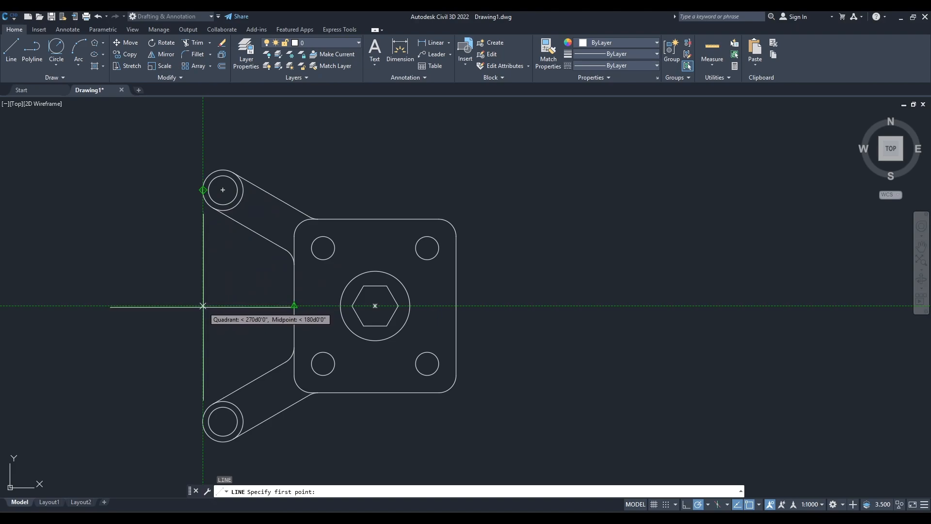
{"action": "left_click", "coordinate": [202, 305]}
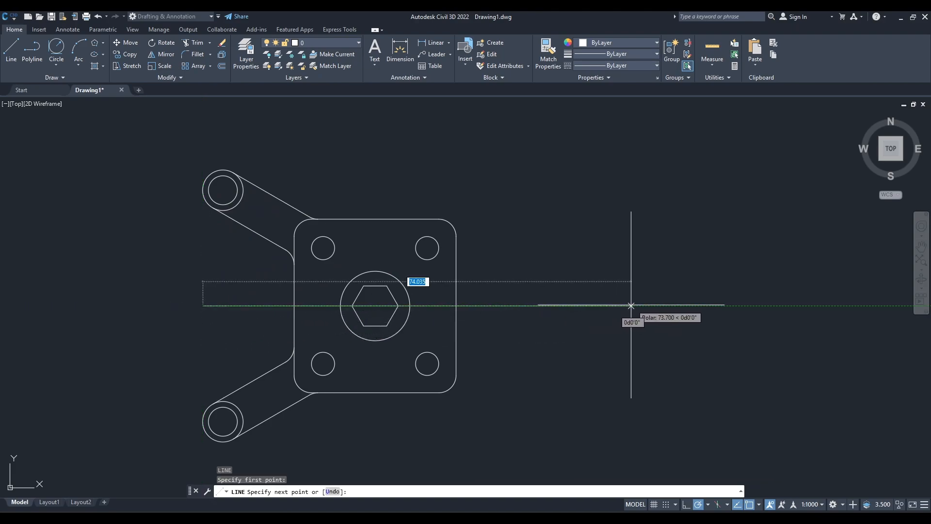
{"action": "left_click", "coordinate": [671, 305]}
{"action": "key", "text": "Escape"}
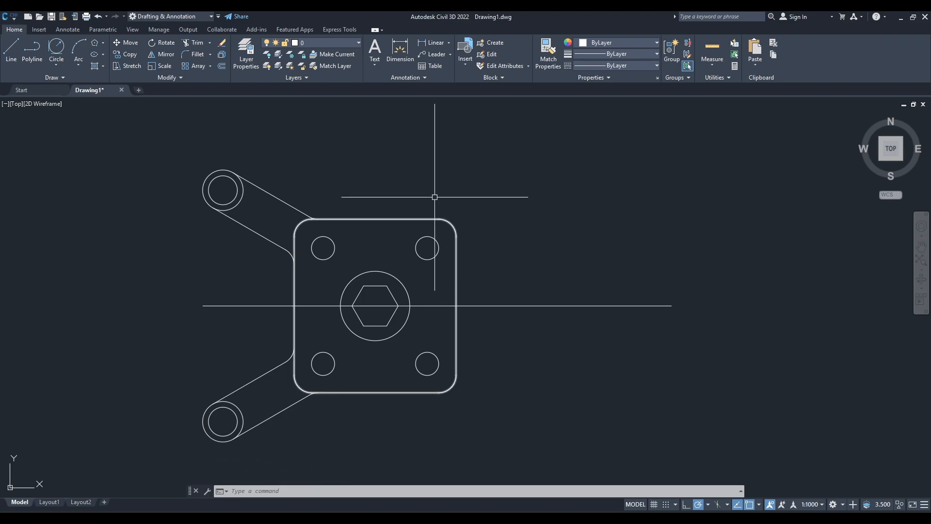
Open the layer manager and delete every layer except 0 by name with LAYDEL.
{"action": "left_click", "coordinate": [248, 56]}
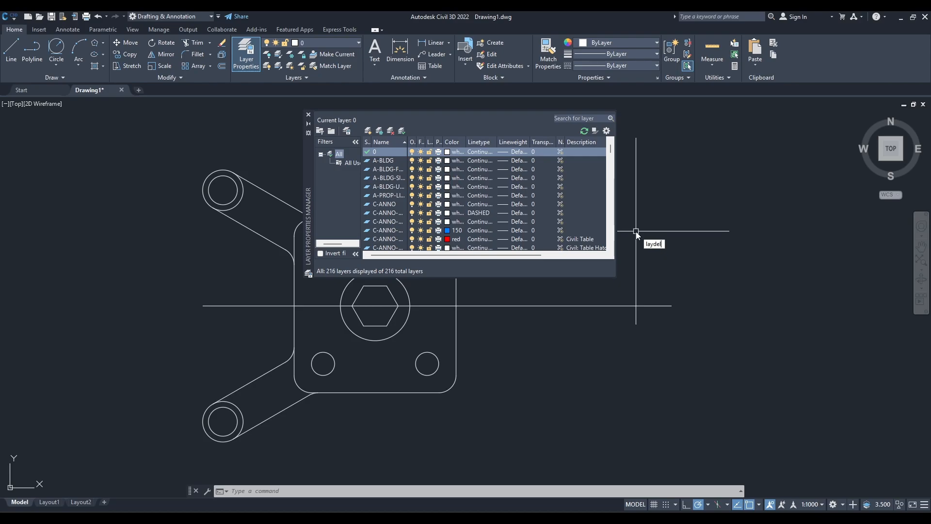
{"action": "key", "text": "Return"}
{"action": "right_click", "coordinate": [706, 306]}
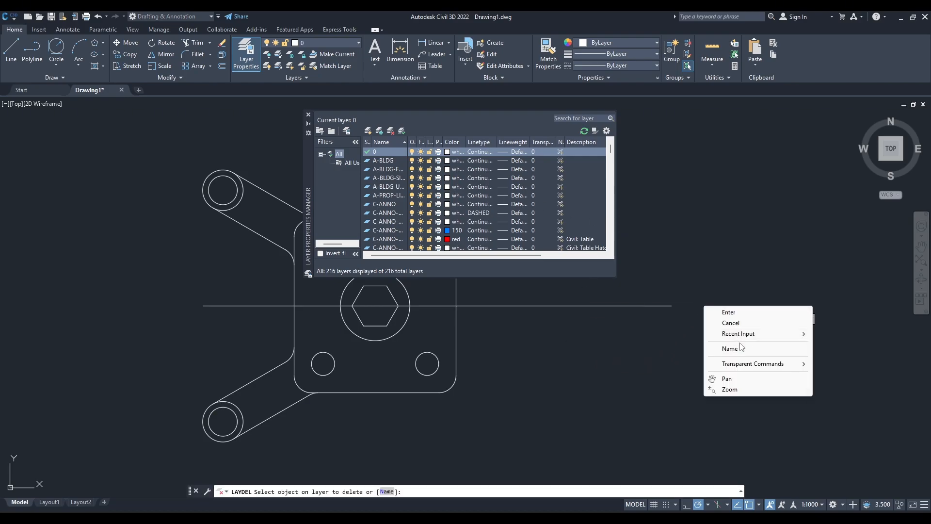
{"action": "left_click", "coordinate": [729, 348]}
{"action": "left_click_drag", "start_coordinate": [445, 230], "coordinate": [443, 350]}
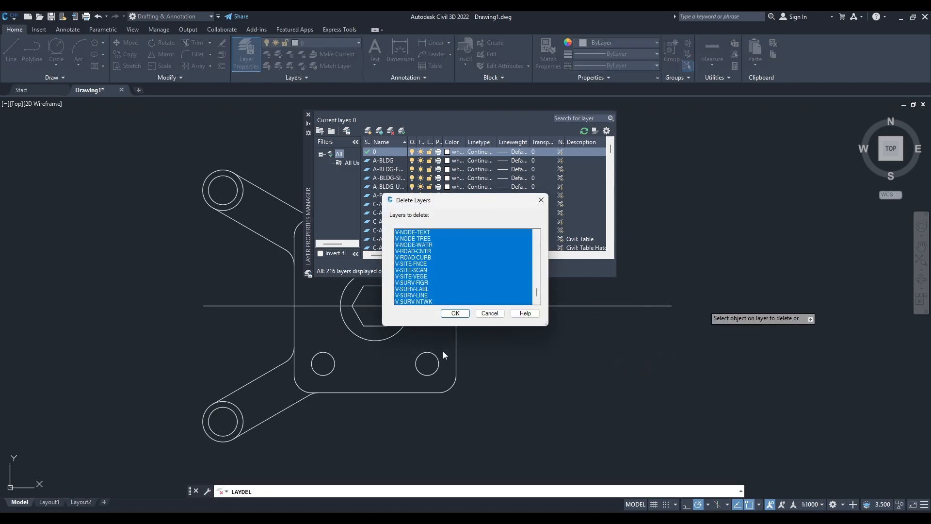
{"action": "left_click", "coordinate": [456, 314]}
{"action": "left_click", "coordinate": [489, 301]}
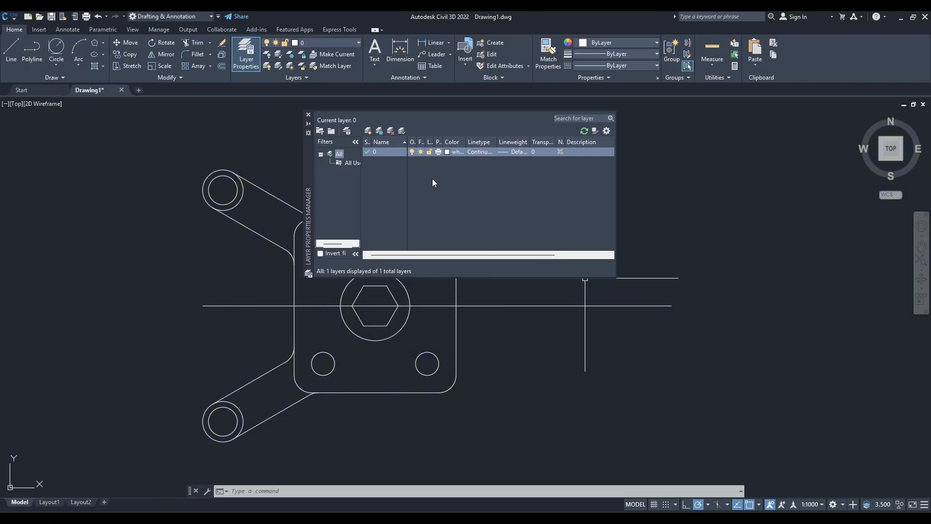
Create a layer named CL with colour blue and linetype CENTER.
{"action": "left_click", "coordinate": [370, 133]}
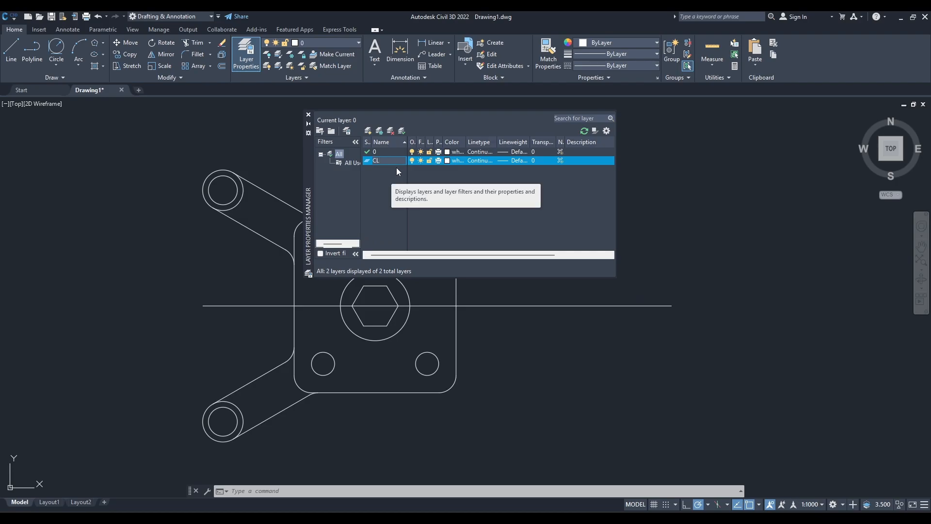
{"action": "left_click", "coordinate": [447, 161]}
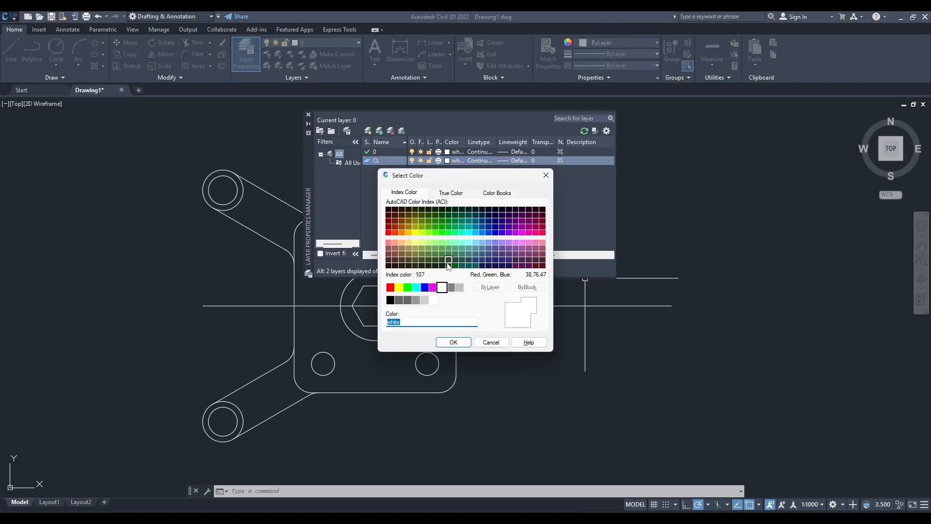
{"action": "left_click", "coordinate": [425, 289]}
{"action": "left_click", "coordinate": [453, 342]}
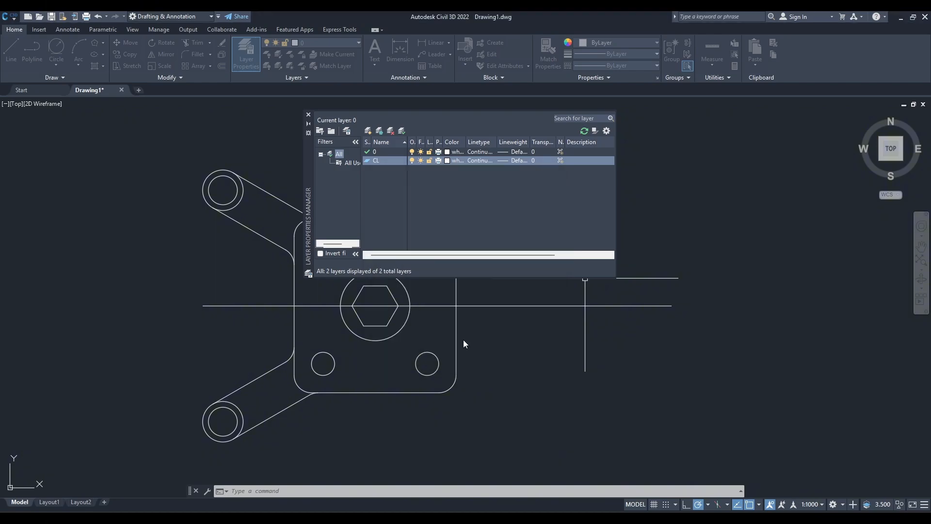
{"action": "left_click", "coordinate": [482, 160]}
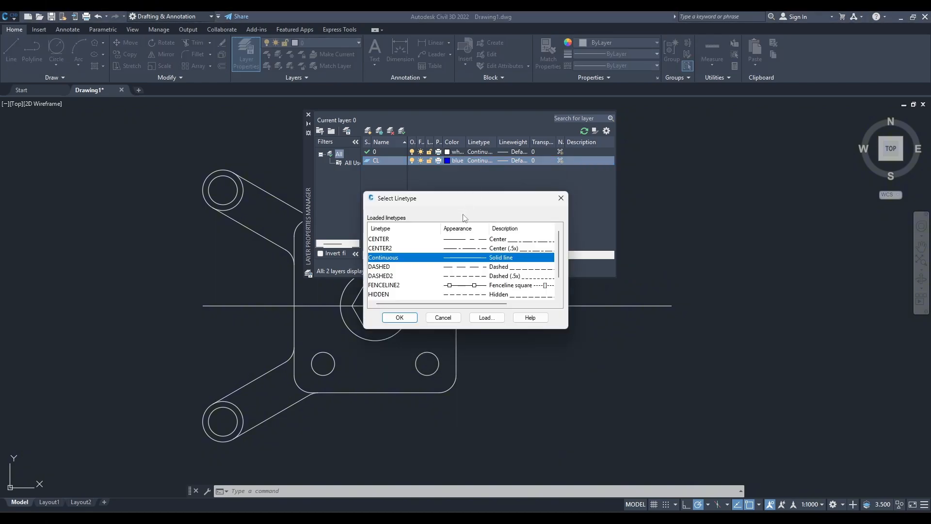
{"action": "left_click", "coordinate": [458, 239]}
{"action": "left_click", "coordinate": [399, 317]}
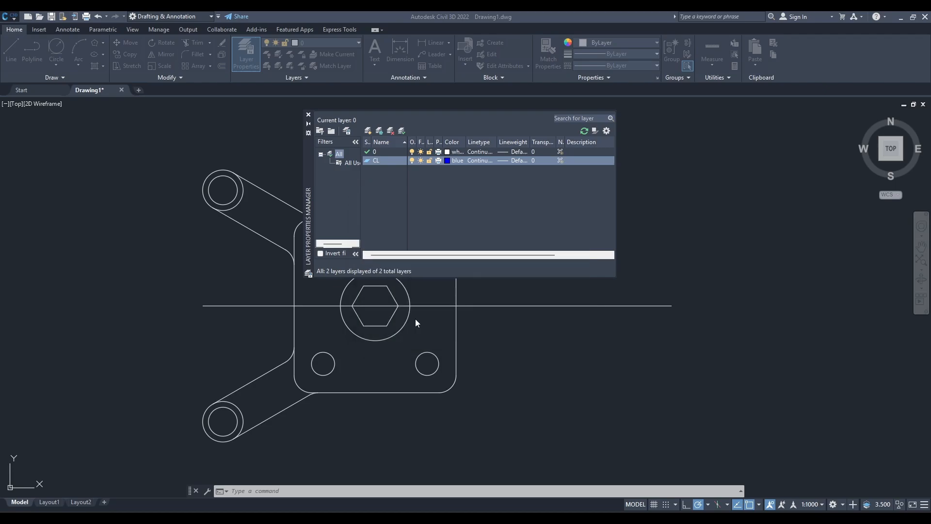
Create a layer named Circles with colour red and linetype Continuous.
{"action": "left_click", "coordinate": [370, 131]}
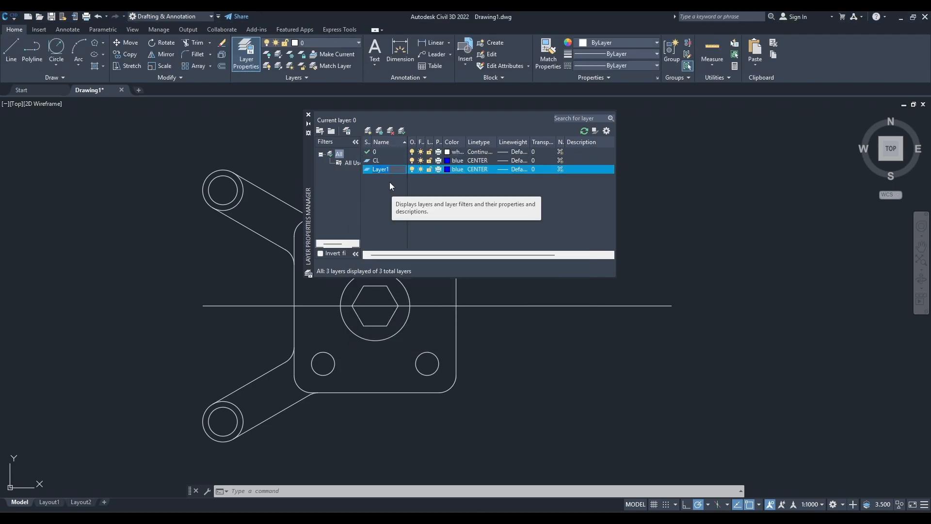
{"action": "left_click", "coordinate": [447, 169]}
{"action": "left_click", "coordinate": [399, 287]}
{"action": "left_click", "coordinate": [390, 288]}
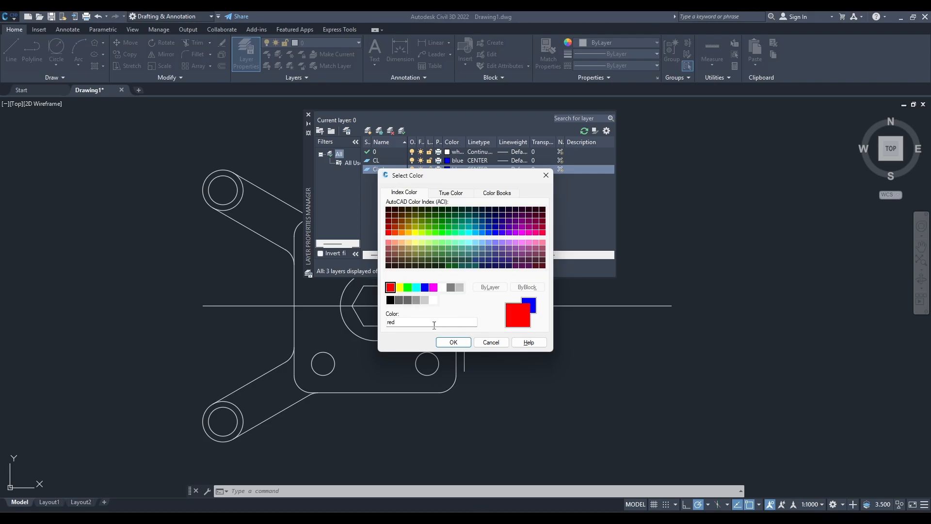
{"action": "left_click", "coordinate": [453, 342]}
{"action": "left_click", "coordinate": [485, 169]}
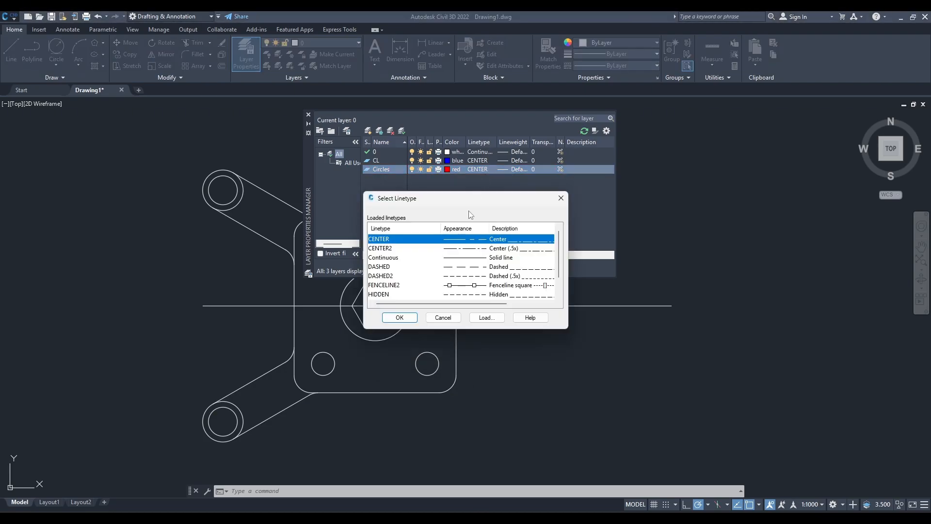
{"action": "left_click", "coordinate": [468, 257]}
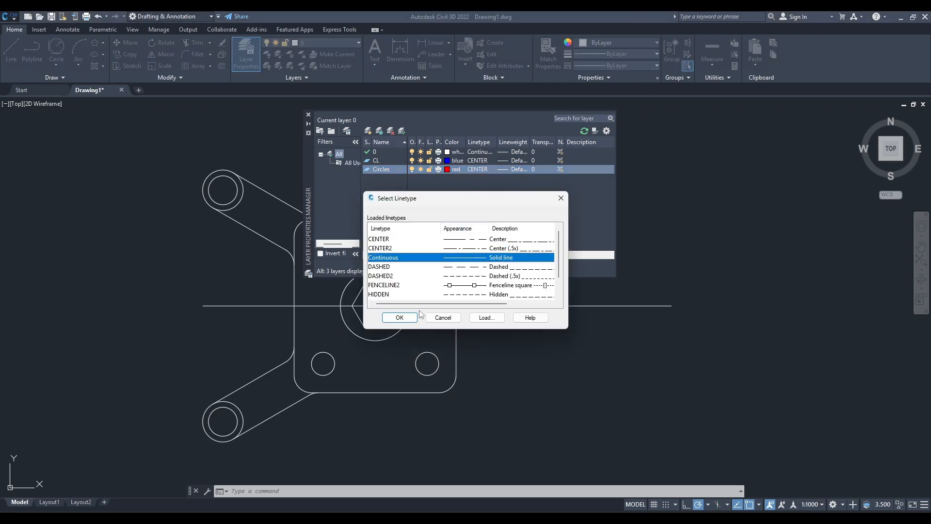
{"action": "left_click", "coordinate": [411, 317]}
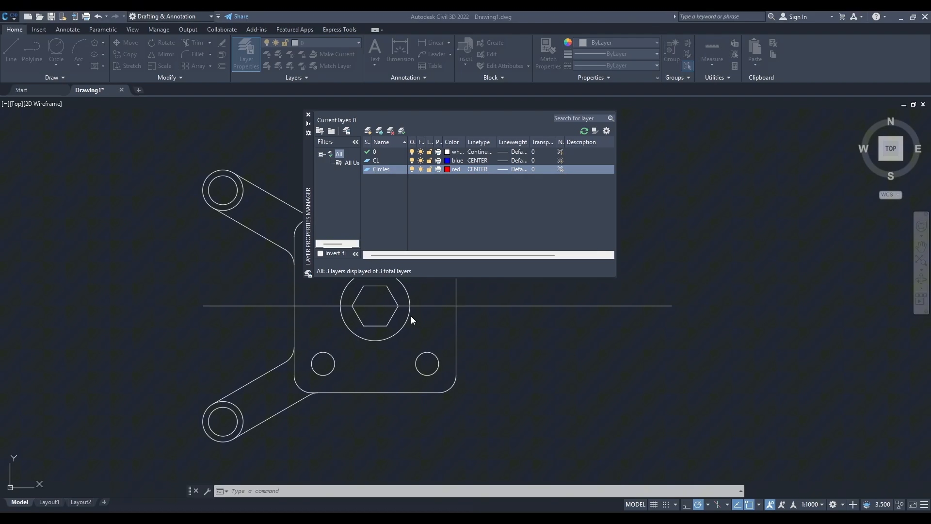
Create a layer named Poly with colour cyan.
{"action": "left_click", "coordinate": [368, 132]}
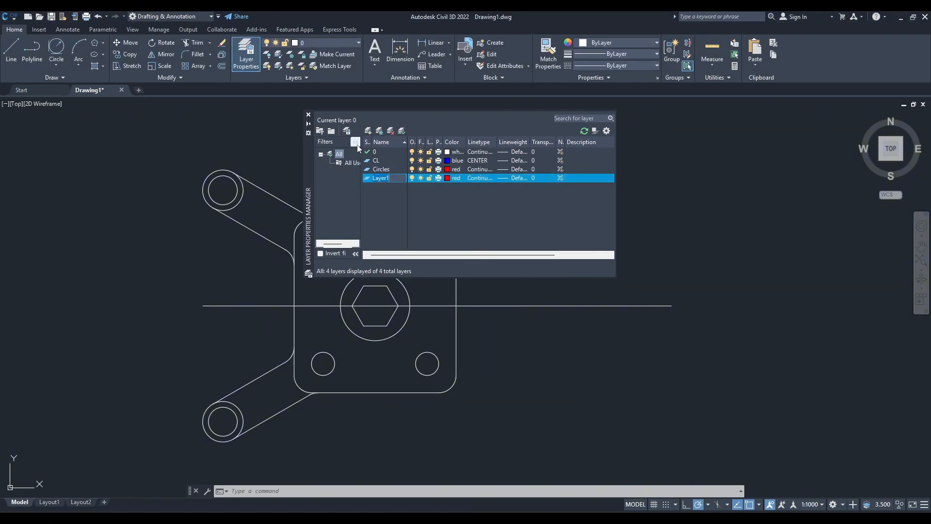
{"action": "left_click", "coordinate": [450, 179]}
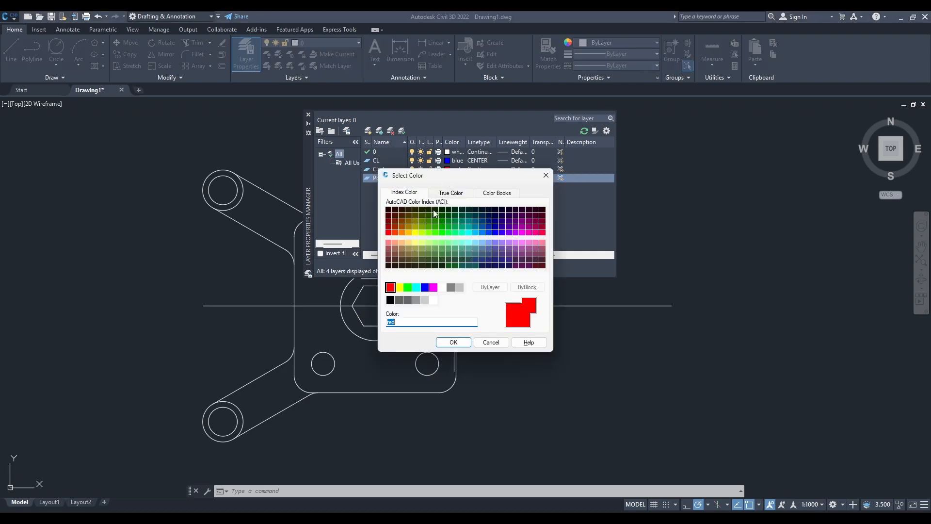
{"action": "left_click", "coordinate": [420, 289]}
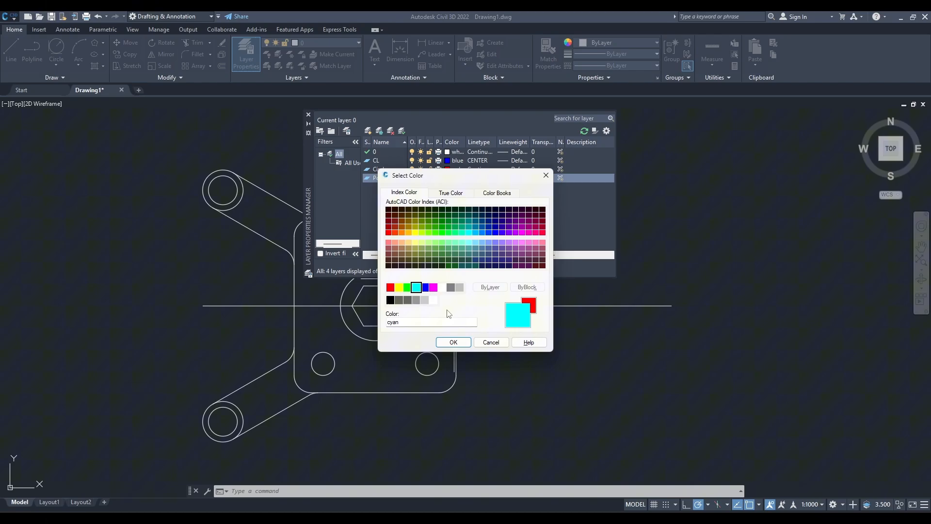
{"action": "left_click", "coordinate": [454, 342]}
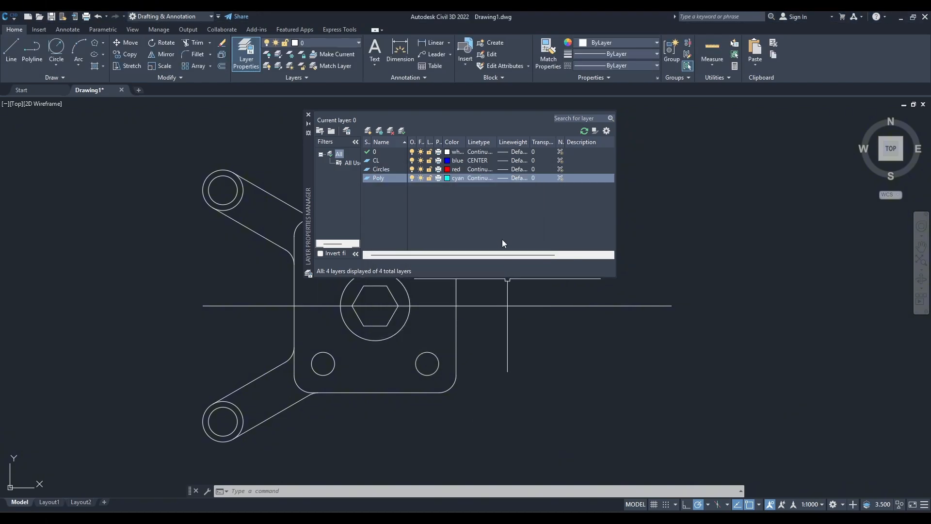
Create a layer named Hatch with colour green.
{"action": "left_click", "coordinate": [368, 131]}
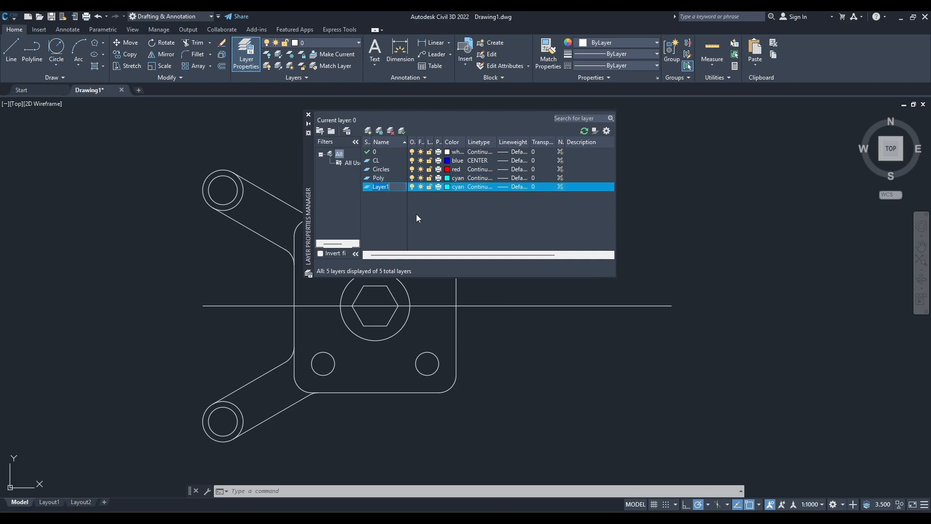
{"action": "type", "text": "Hatch"}
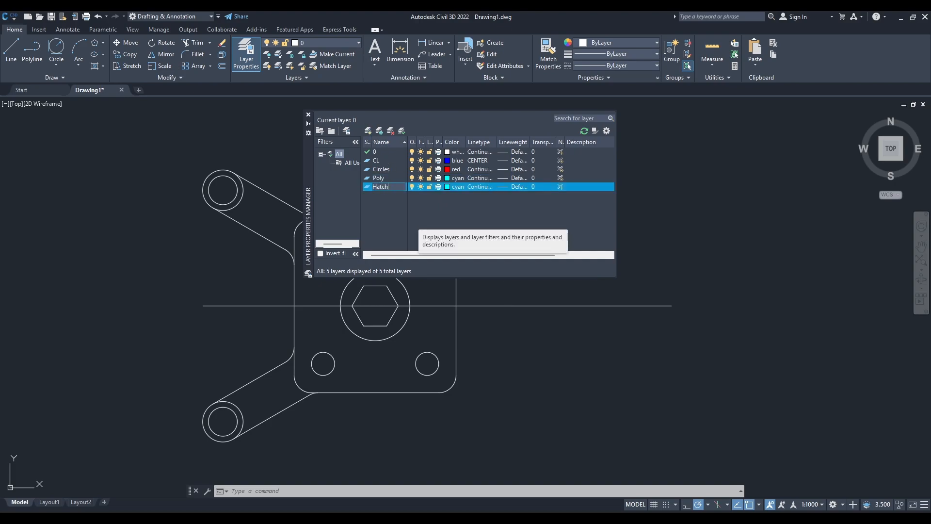
{"action": "left_click", "coordinate": [453, 187]}
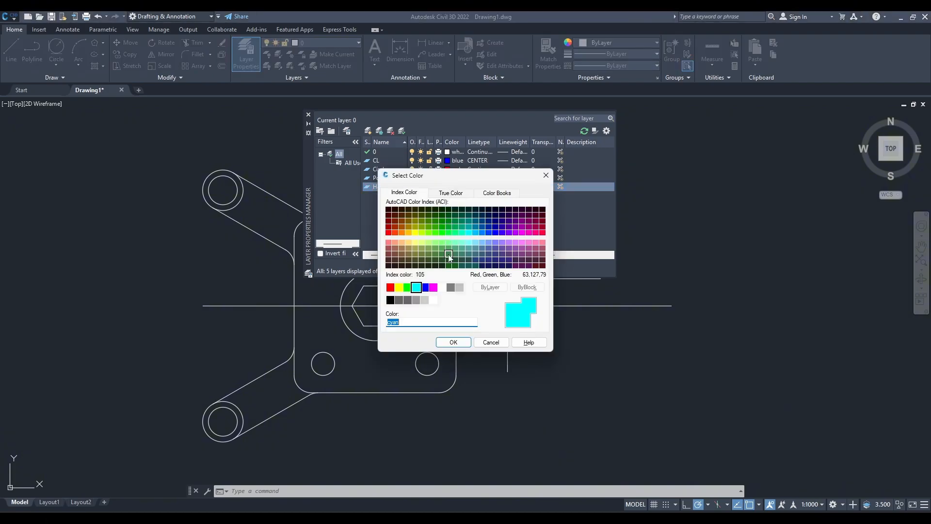
{"action": "left_click", "coordinate": [399, 287]}
{"action": "left_click", "coordinate": [407, 288]}
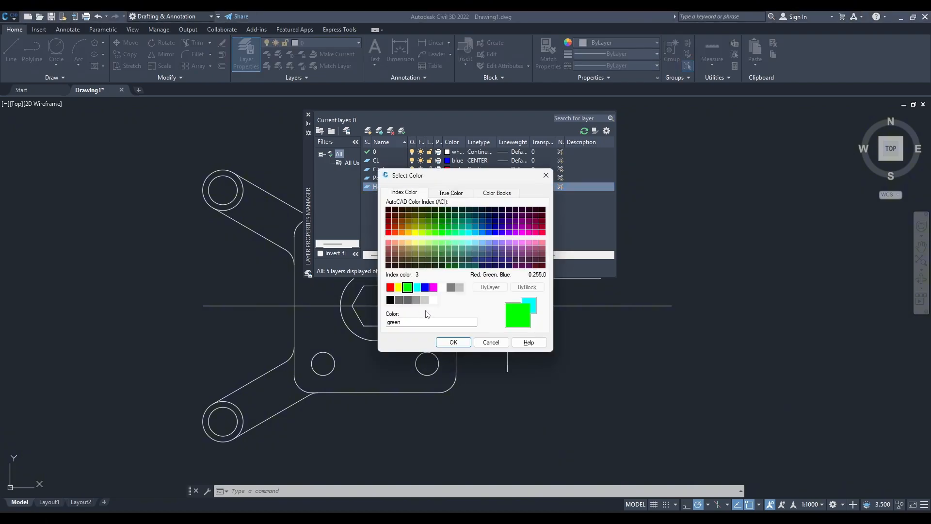
{"action": "left_click", "coordinate": [453, 342]}
Create a layer named Dim with colour yellow and close the layer manager.
{"action": "left_click", "coordinate": [367, 132]}
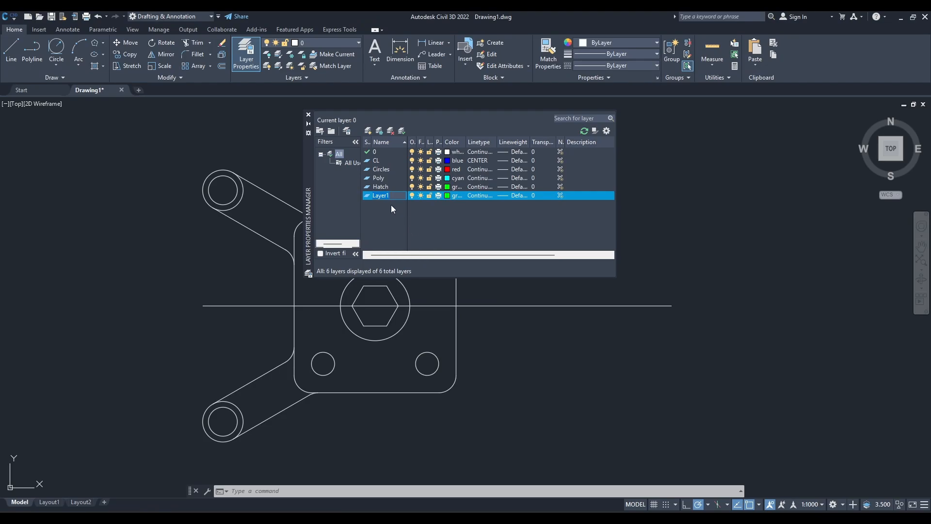
{"action": "type", "text": "Dim"}
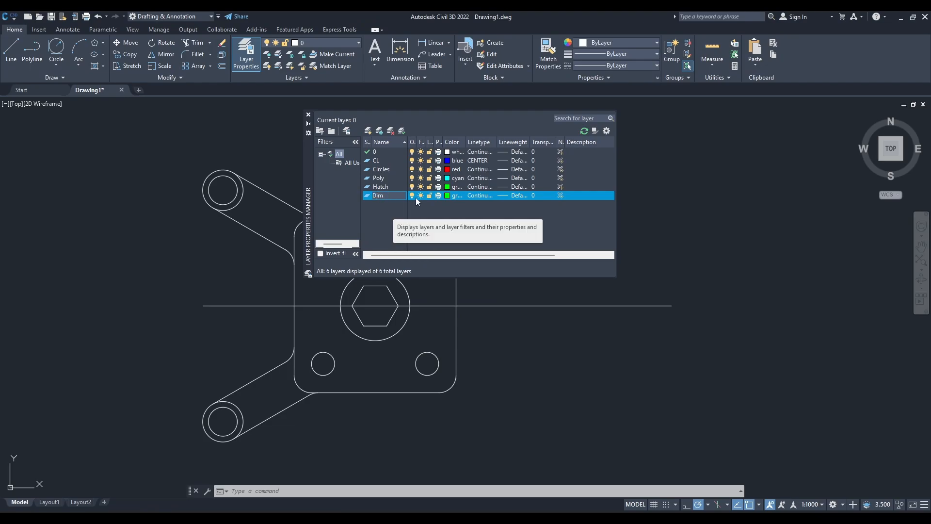
{"action": "left_click", "coordinate": [454, 195]}
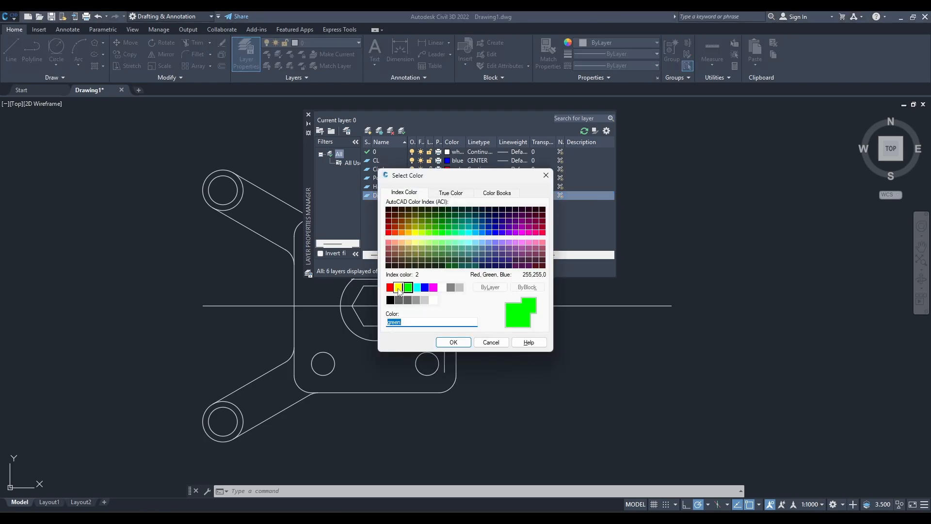
{"action": "left_click", "coordinate": [399, 288]}
{"action": "left_click", "coordinate": [453, 342]}
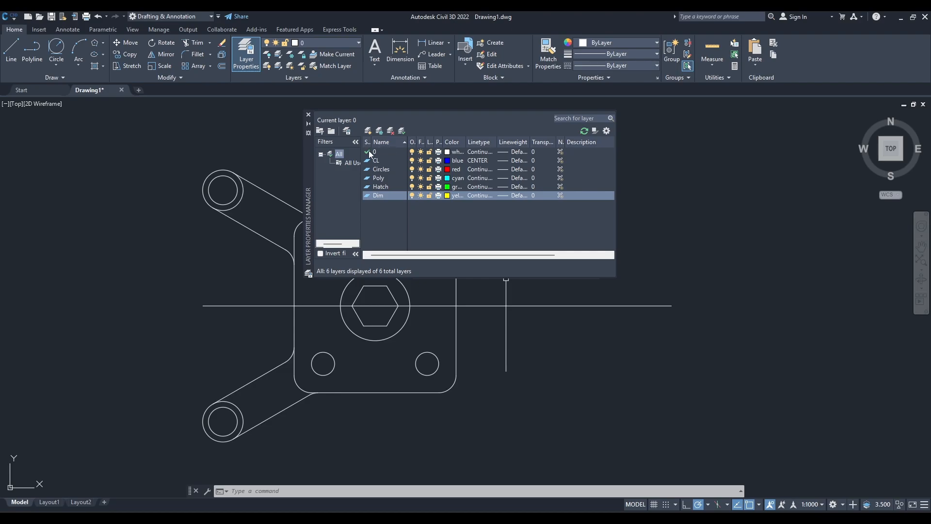
{"action": "left_click", "coordinate": [310, 116]}
Move the horizontal centre line through the plate onto the CL layer.
{"action": "left_click", "coordinate": [266, 305]}
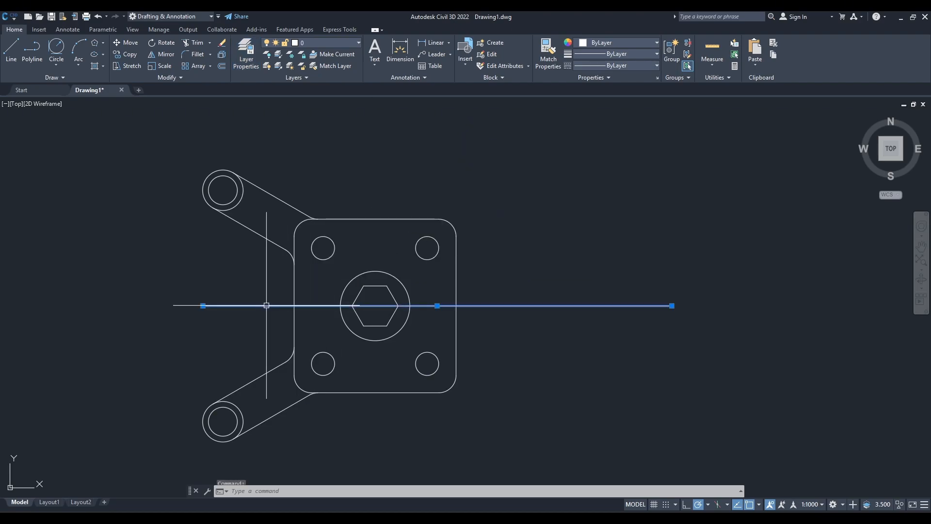
{"action": "left_click", "coordinate": [320, 43]}
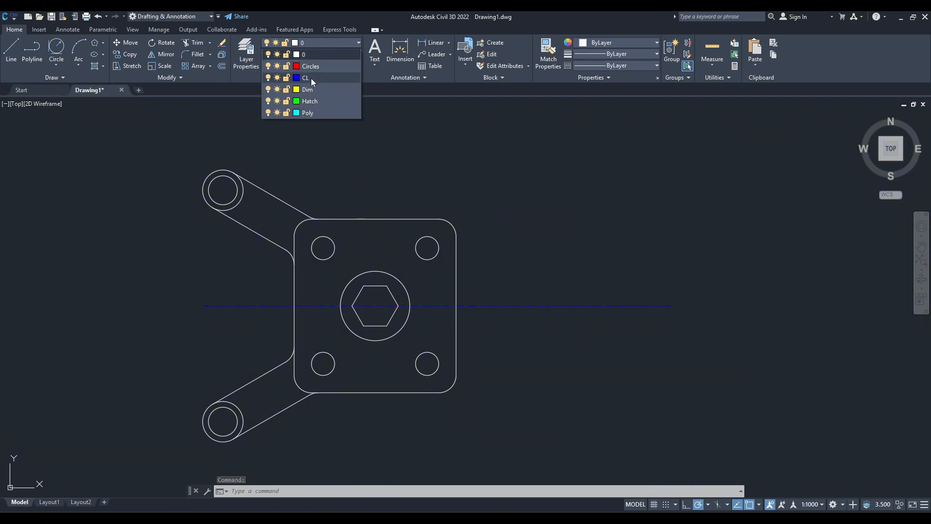
{"action": "left_click", "coordinate": [310, 77]}
{"action": "key", "text": "Escape"}
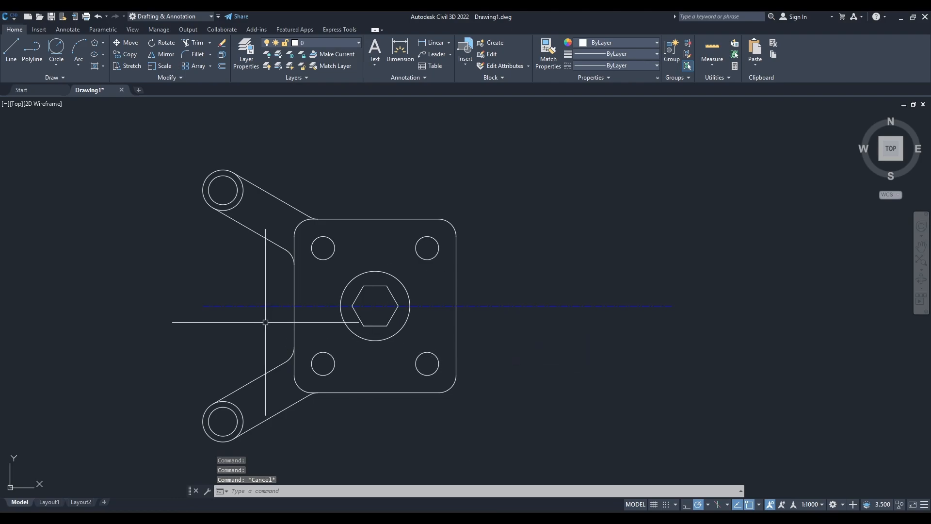
Move the plate's four corner holes and the concentric circles at both left arm ends onto the Circles layer.
{"action": "scroll", "coordinate": [266, 322], "scroll_direction": "up", "scroll_amount": 3}
{"action": "scroll", "coordinate": [381, 316], "scroll_direction": "down", "scroll_amount": 5}
{"action": "scroll", "coordinate": [338, 315], "scroll_direction": "up", "scroll_amount": 2}
{"action": "middle_click_drag", "start_coordinate": [339, 315], "coordinate": [476, 314]}
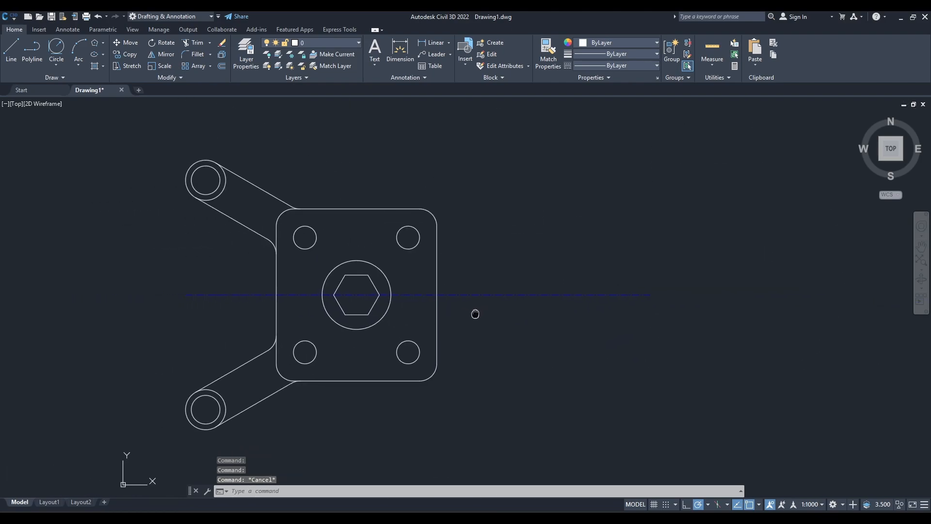
{"action": "left_click", "coordinate": [305, 237]}
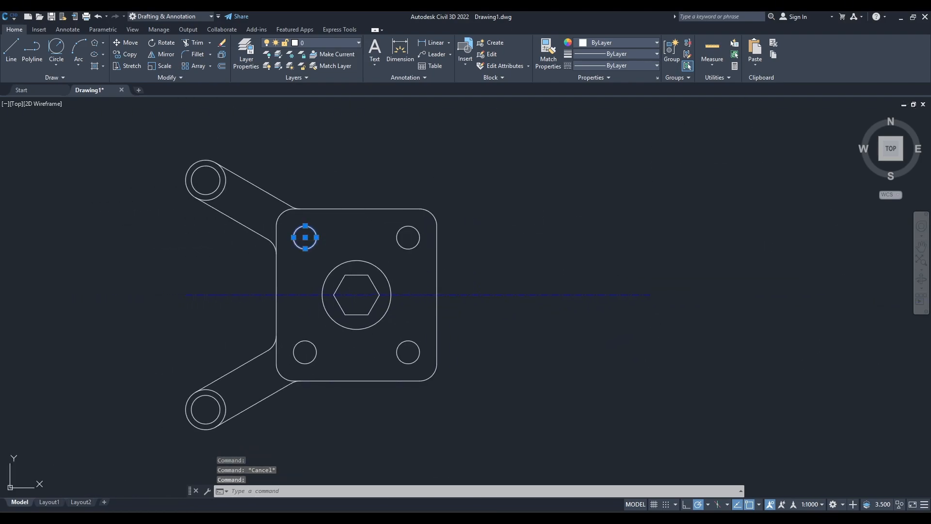
{"action": "left_click", "coordinate": [408, 237]}
{"action": "left_click", "coordinate": [408, 352]}
{"action": "left_click", "coordinate": [305, 352]}
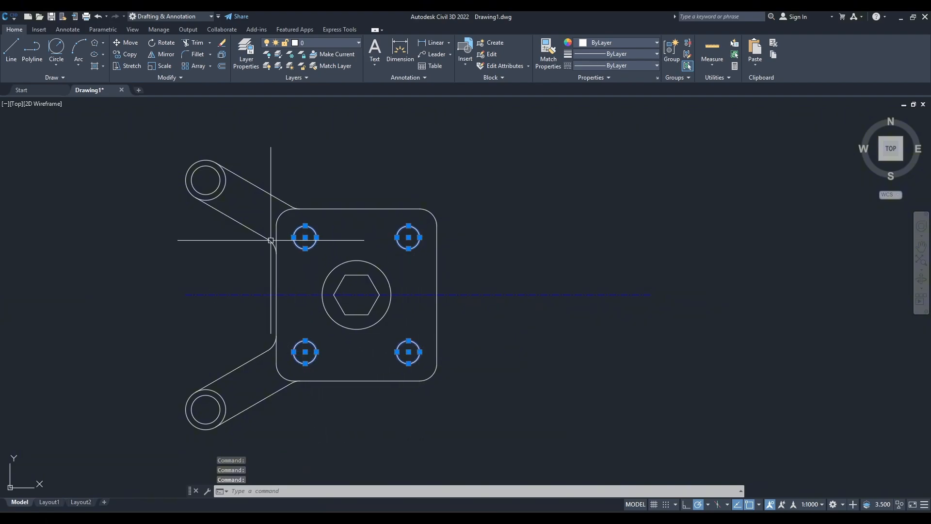
{"action": "left_click", "coordinate": [209, 165]}
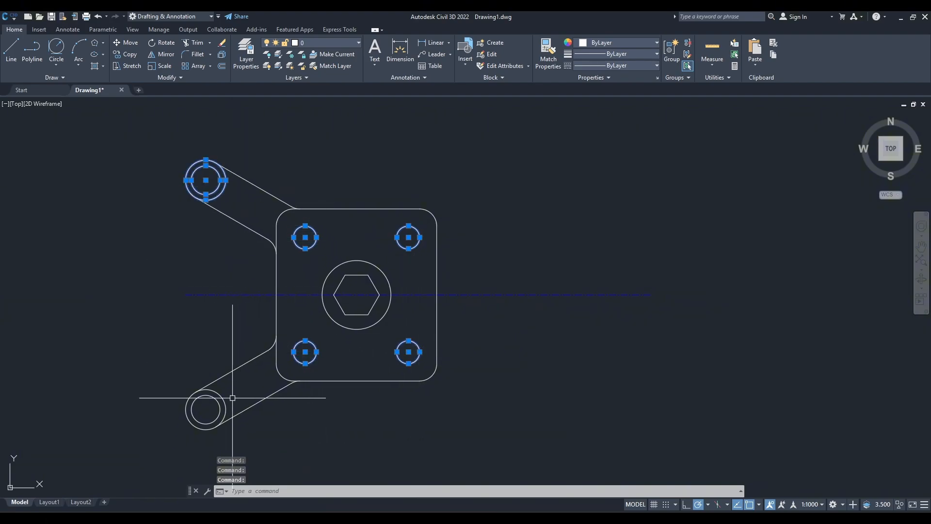
{"action": "left_click", "coordinate": [207, 395]}
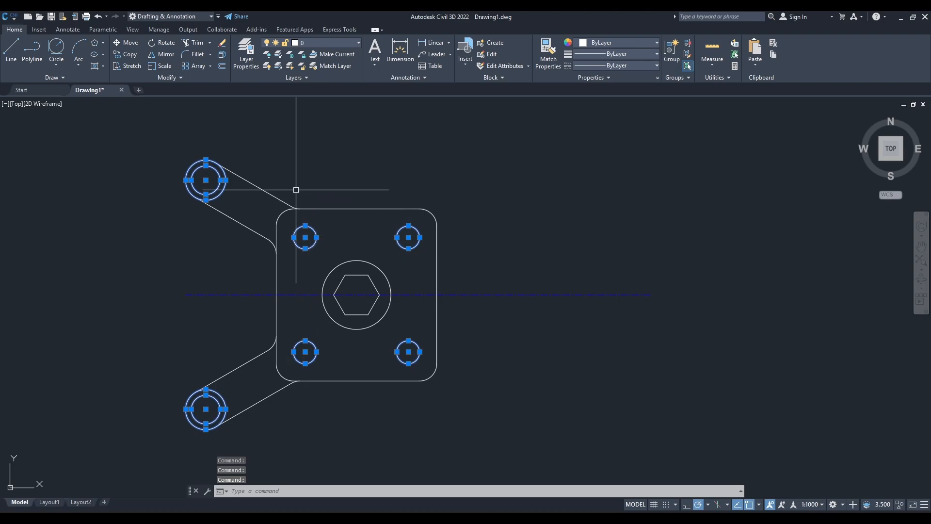
{"action": "left_click", "coordinate": [307, 43]}
{"action": "left_click", "coordinate": [309, 65]}
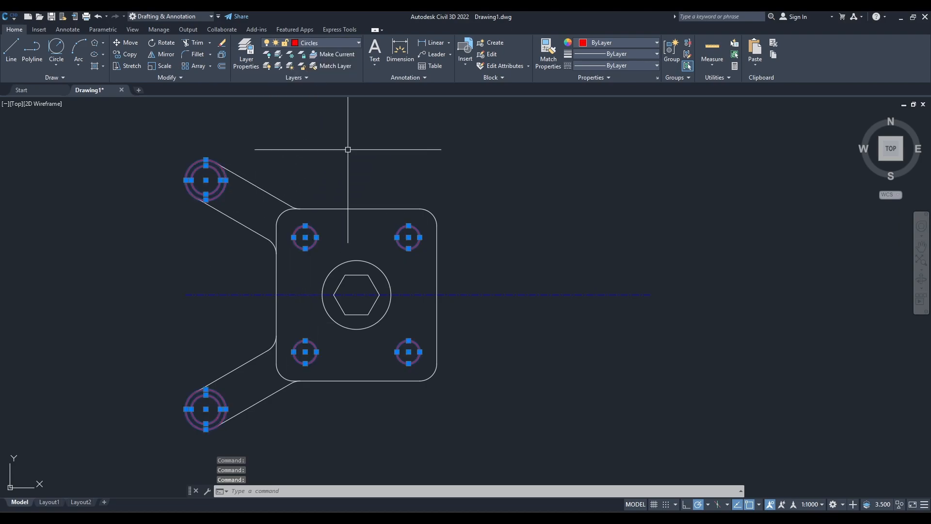
{"action": "key", "text": "Escape"}
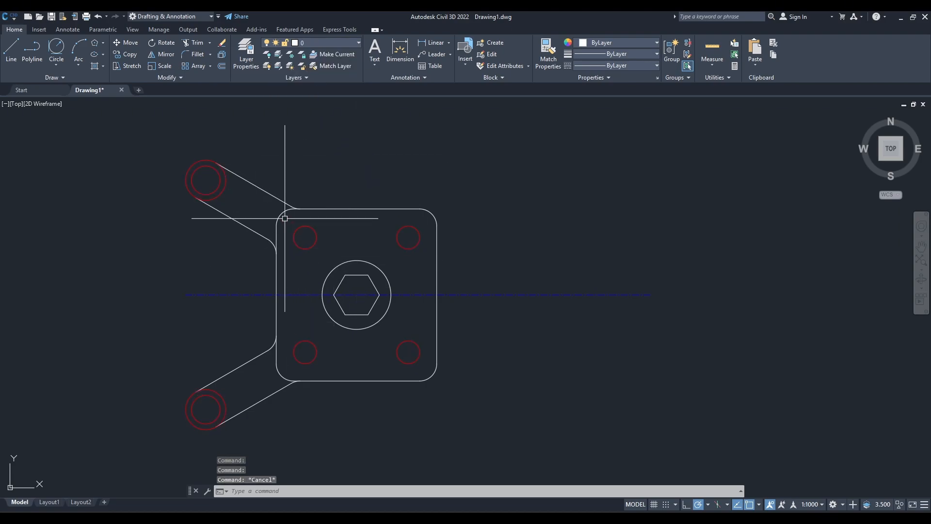
{"action": "left_click", "coordinate": [285, 218]}
{"action": "key", "text": "Escape"}
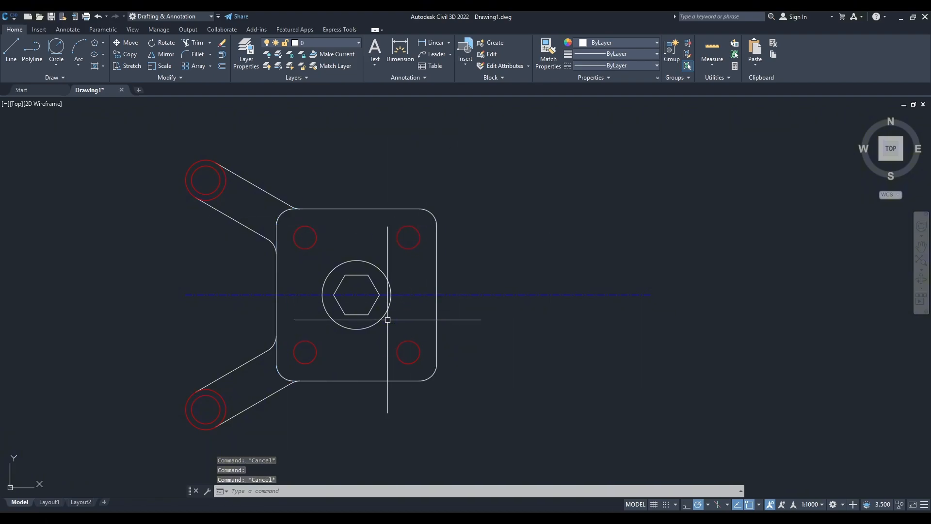
Check the reference drawing, then draw a line 50 long at 15° above the centre line from the plate's central circle centre, using polar tracking.
{"action": "left_click", "coordinate": [566, 517]}
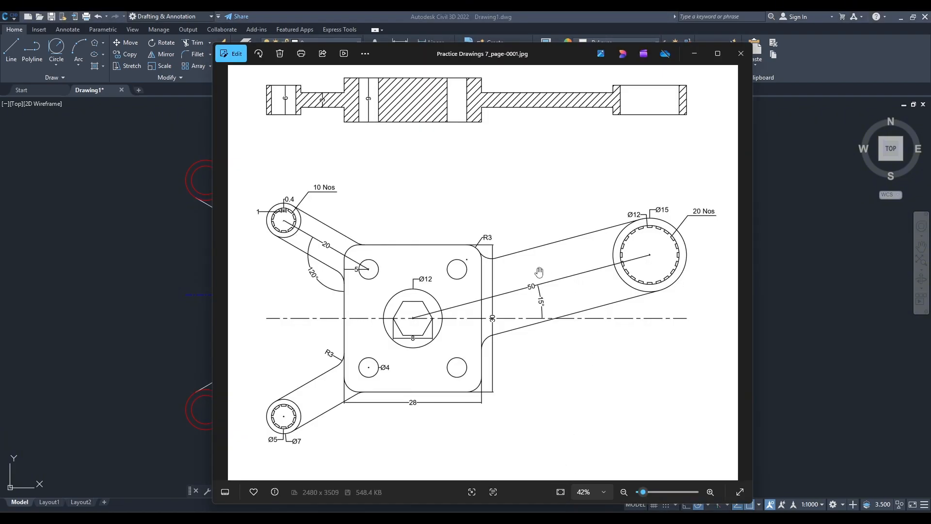
{"action": "scroll", "coordinate": [582, 272], "scroll_direction": "up", "scroll_amount": 5}
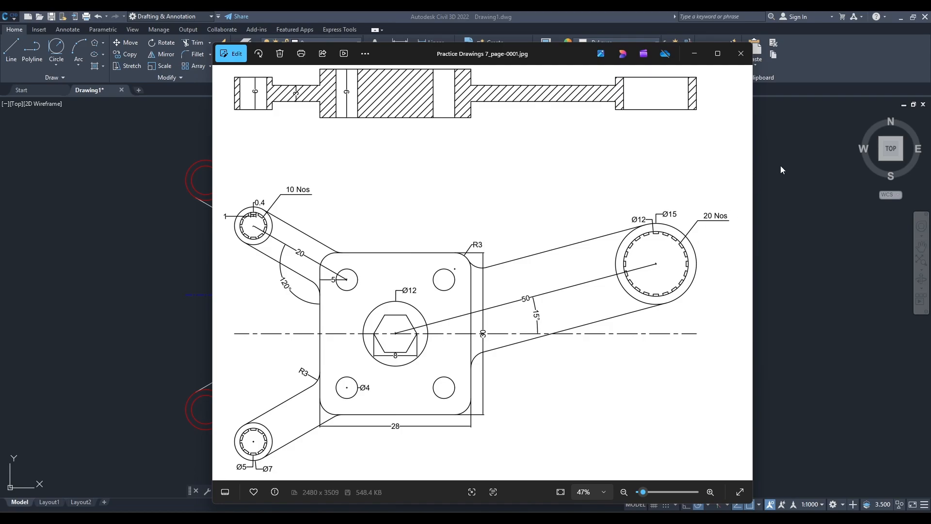
{"action": "left_click", "coordinate": [868, 71]}
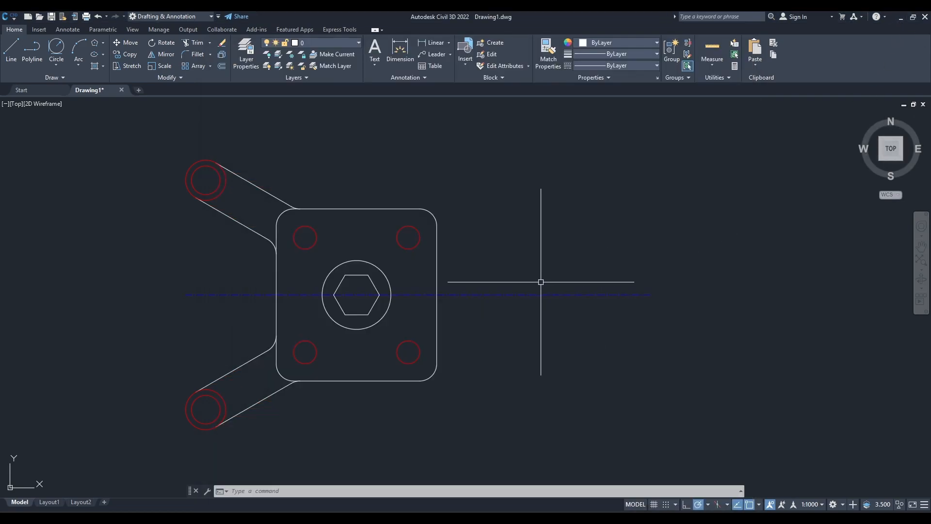
{"action": "type", "text": "l"}
{"action": "key", "text": "Return"}
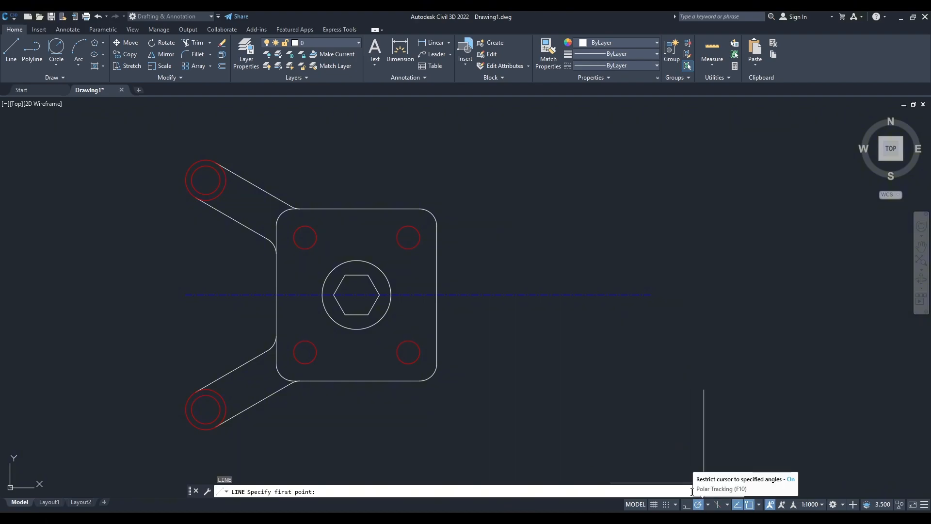
{"action": "left_click", "coordinate": [357, 295]}
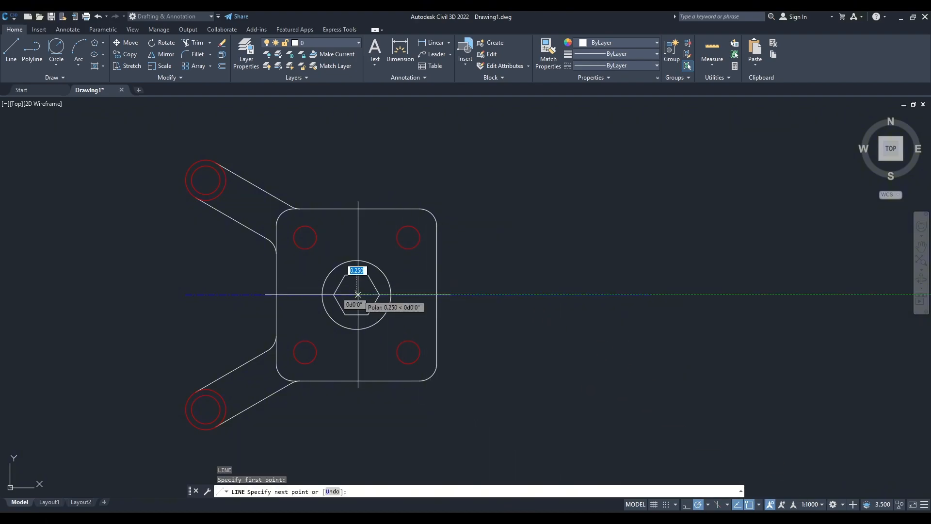
{"action": "left_click", "coordinate": [760, 505]}
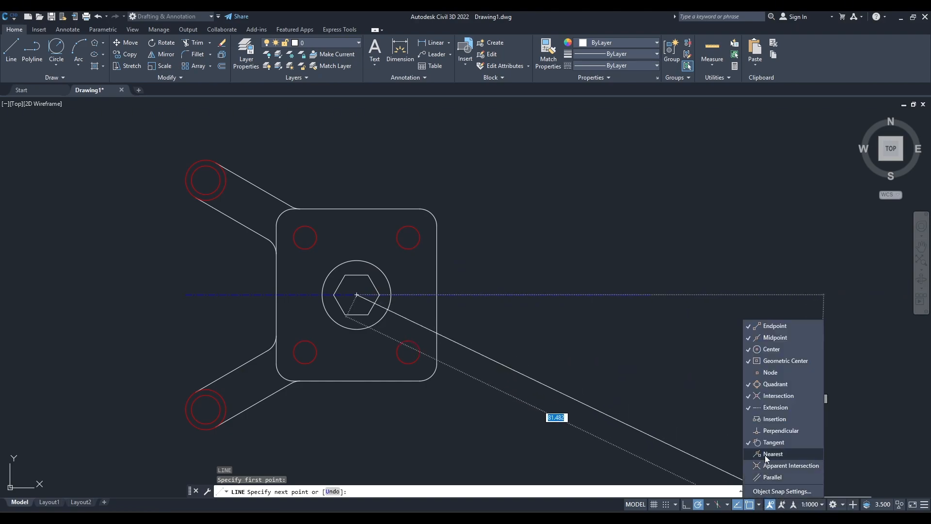
{"action": "left_click", "coordinate": [708, 504]}
{"action": "left_click", "coordinate": [732, 463]}
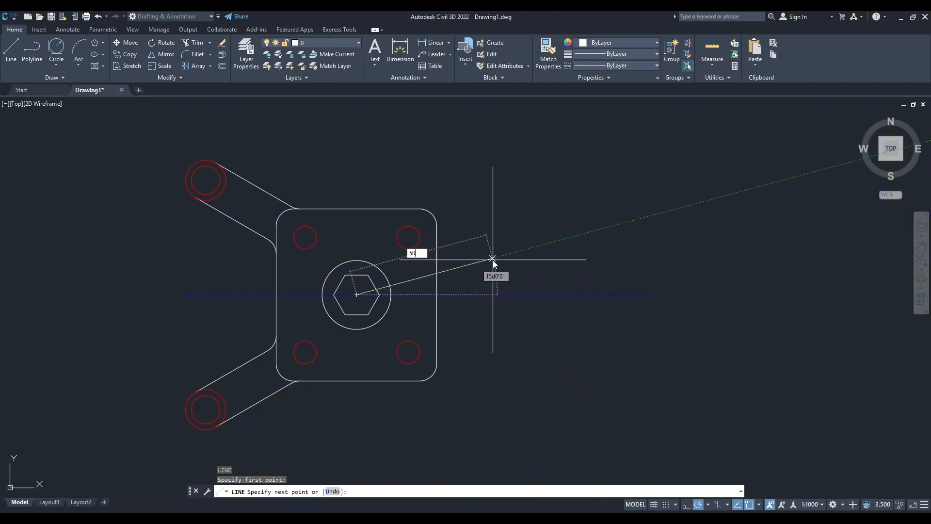
{"action": "key", "text": "Return"}
{"action": "key", "text": "Return"}
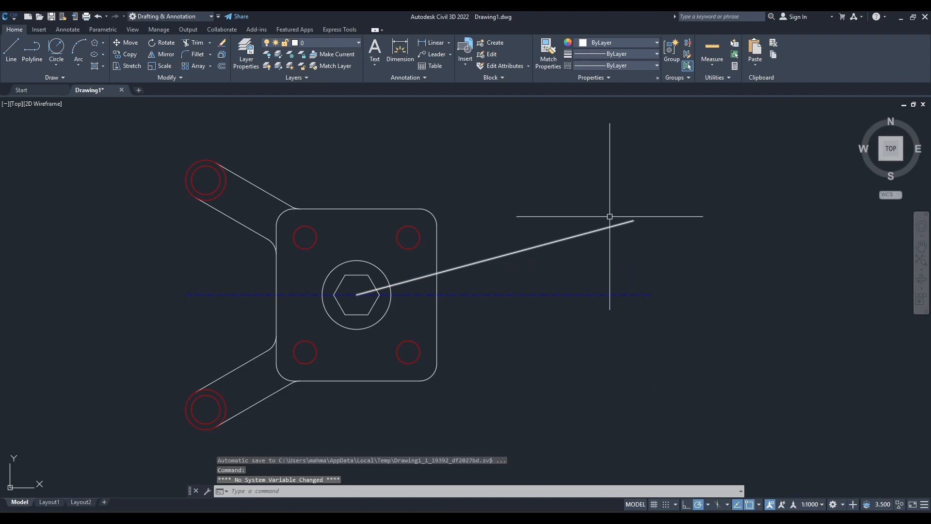
Check the end-circle sizes in the reference drawing, then draw a 12-diameter circle centred on the outer end of the 15° line.
{"action": "scroll", "coordinate": [638, 262], "scroll_direction": "up", "scroll_amount": 2}
{"action": "key", "text": "alt+Tab"}
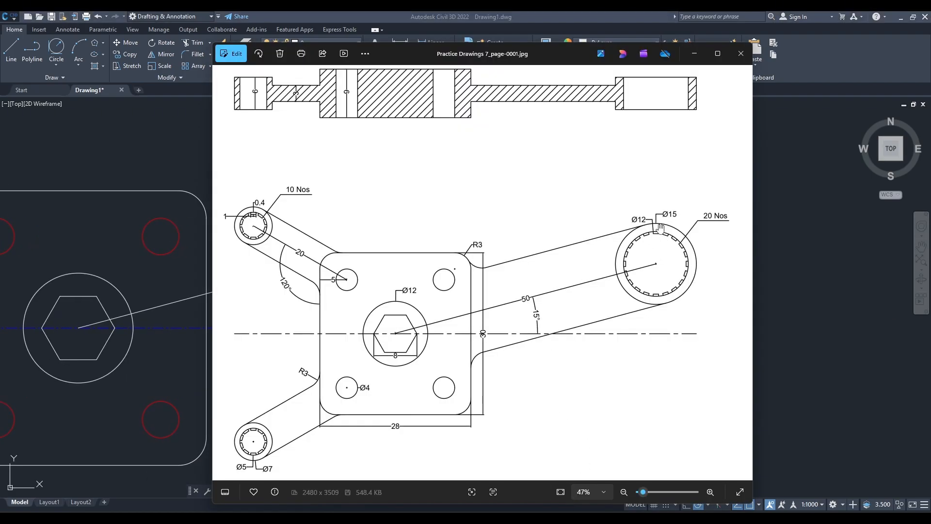
{"action": "left_click", "coordinate": [898, 17]}
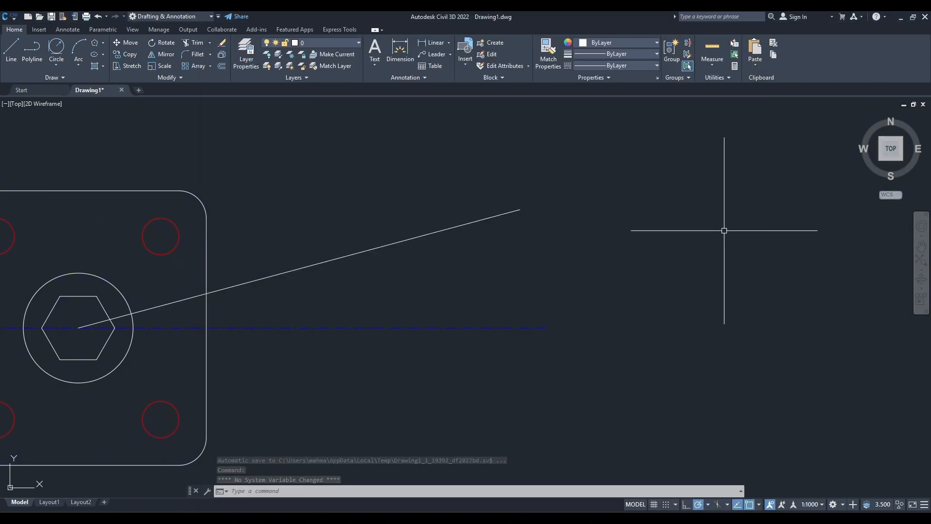
{"action": "type", "text": "c"}
{"action": "key", "text": "Return"}
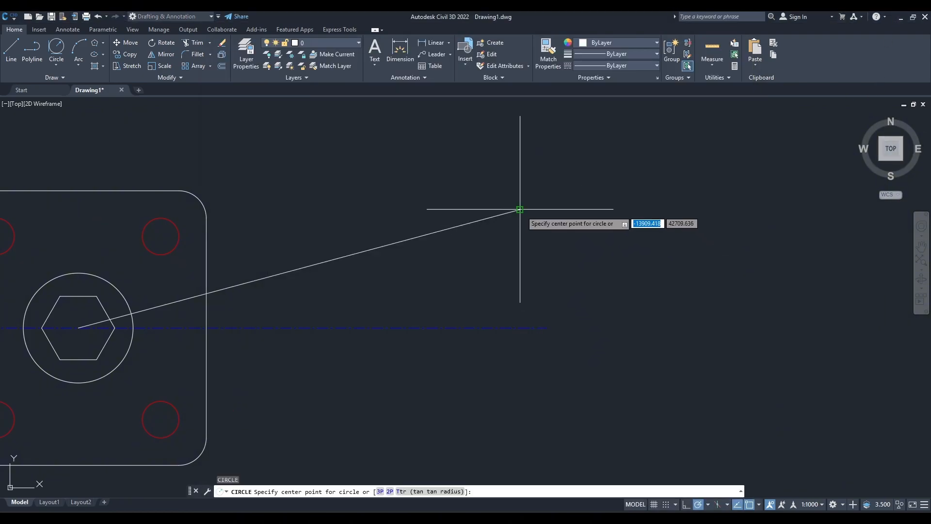
{"action": "left_click", "coordinate": [520, 210]}
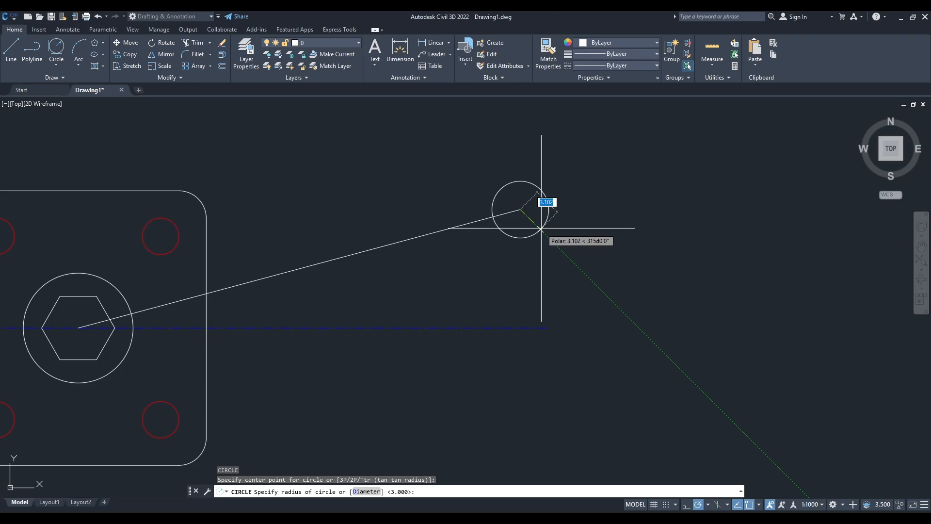
{"action": "type", "text": "d"}
{"action": "key", "text": "Return"}
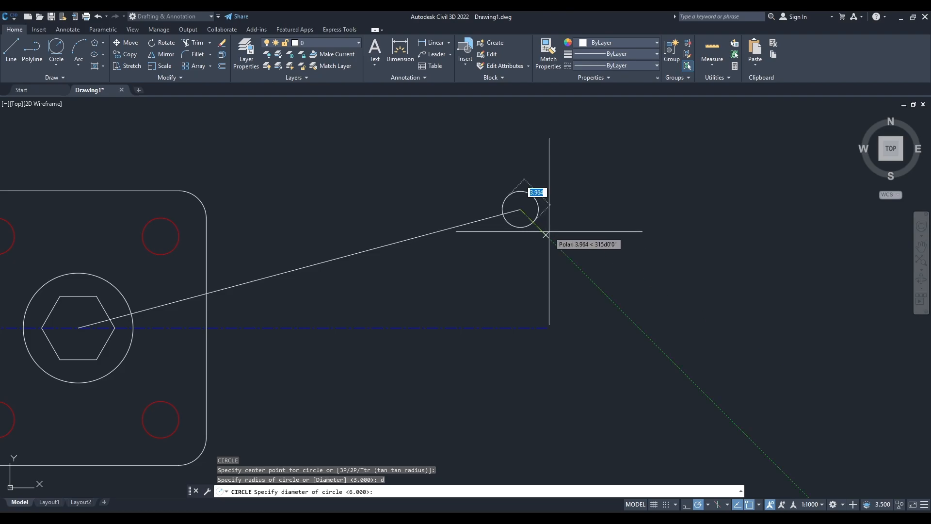
{"action": "type", "text": "12"}
{"action": "key", "text": "Return"}
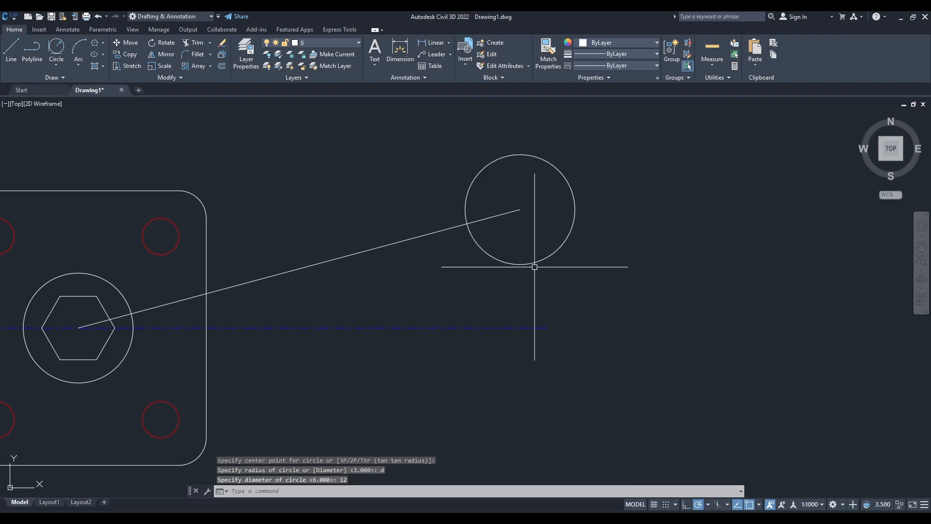
Draw a concentric circle of diameter 15 around the 12-diameter circle at the right arm's end.
{"action": "key", "text": "Return"}
{"action": "left_click", "coordinate": [520, 210]}
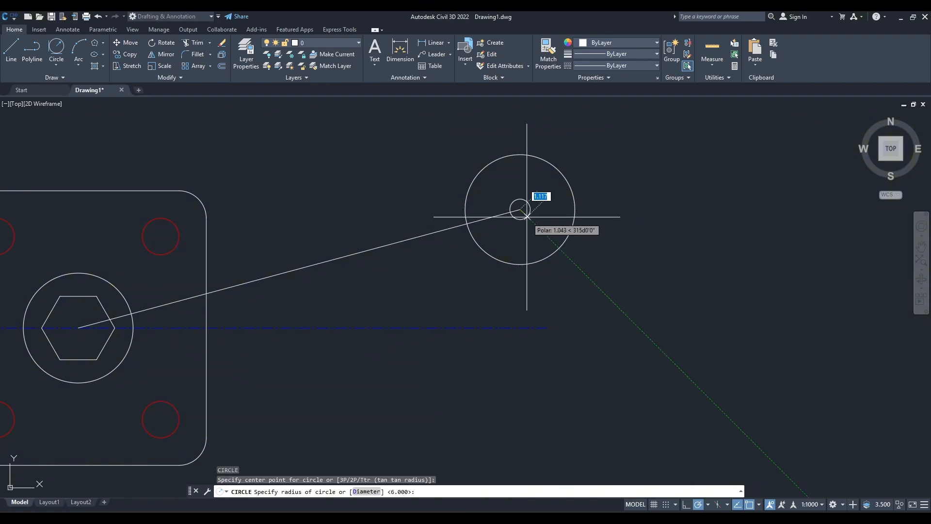
{"action": "type", "text": "d"}
{"action": "key", "text": "Return"}
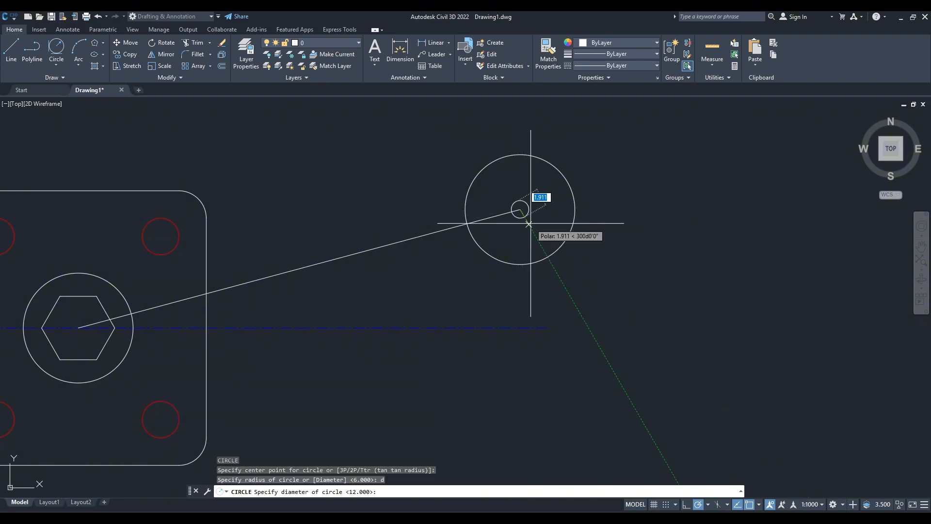
{"action": "type", "text": "15"}
{"action": "key", "text": "Return"}
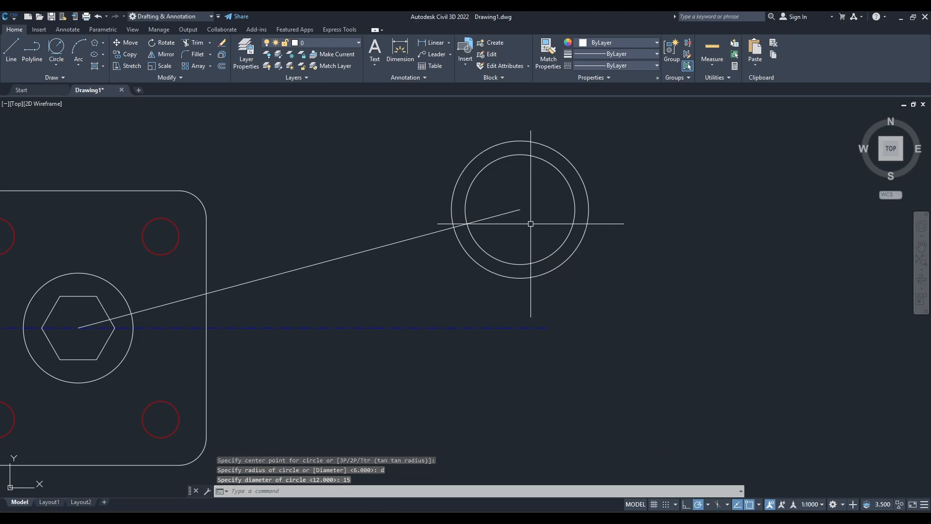
Offset the 15° arm line by 7.5 to both sides to form the right arm's upper and lower edges.
{"action": "middle_click_drag", "start_coordinate": [407, 262], "coordinate": [477, 269]}
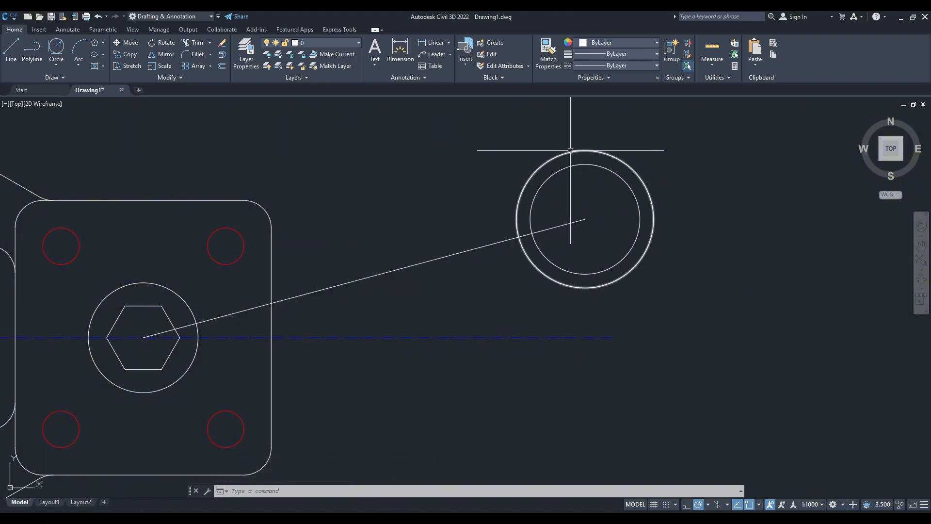
{"action": "mouse_move", "coordinate": [573, 153]}
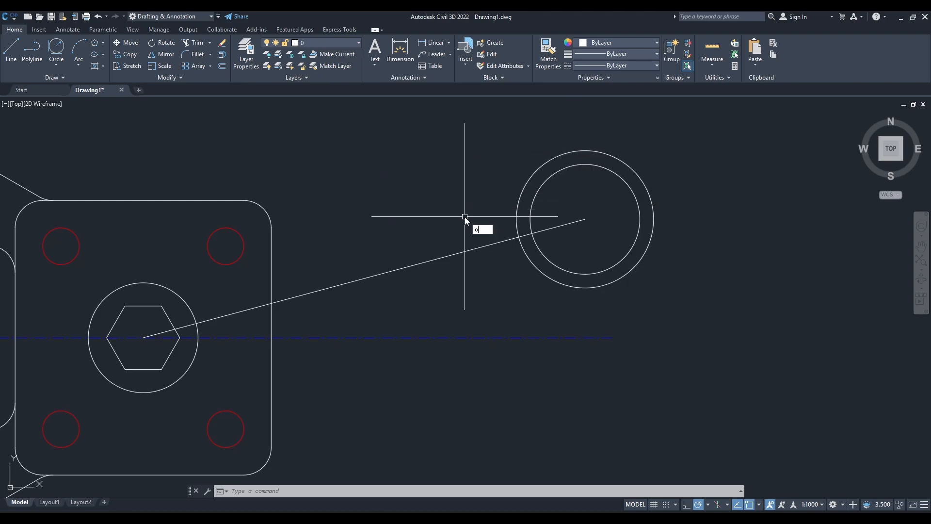
{"action": "key", "text": "Return"}
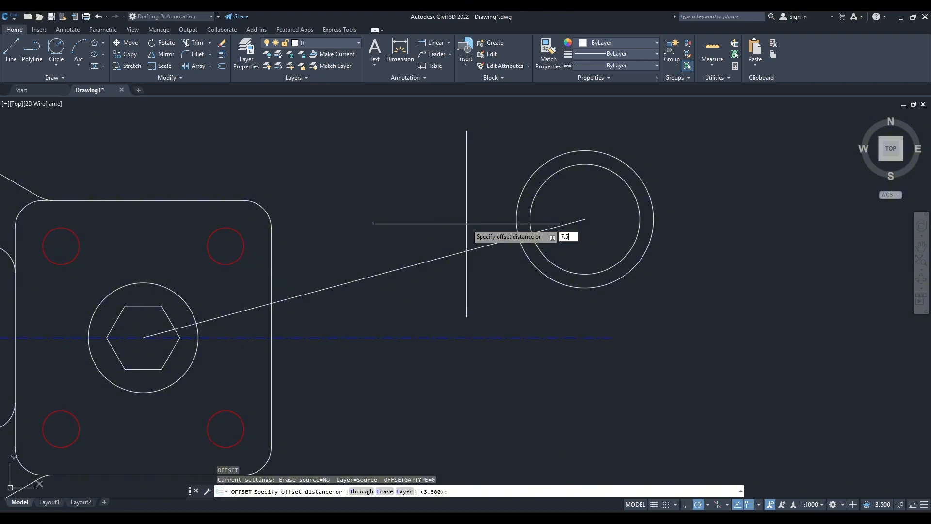
{"action": "key", "text": "Return"}
{"action": "left_click", "coordinate": [477, 248]}
{"action": "left_click", "coordinate": [449, 196]}
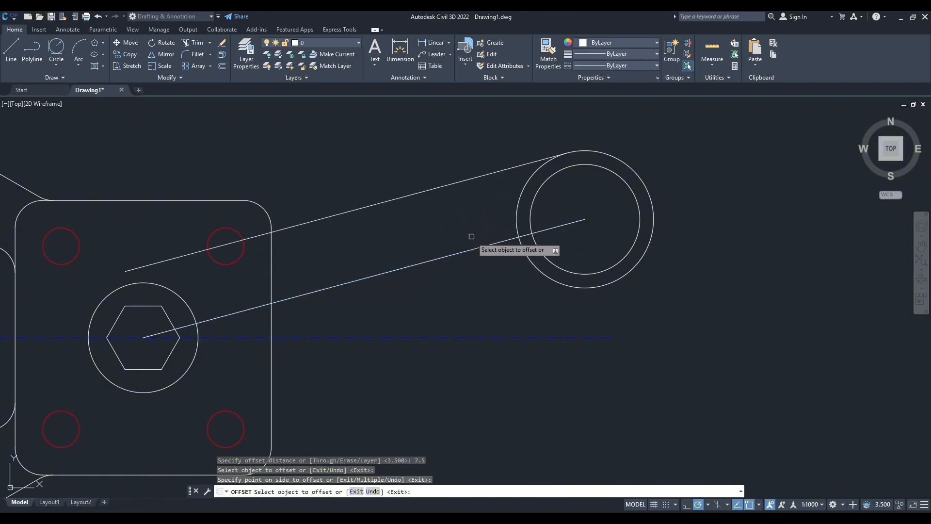
{"action": "left_click", "coordinate": [477, 248]}
{"action": "left_click", "coordinate": [487, 286]}
{"action": "key", "text": "Escape"}
{"action": "left_click", "coordinate": [475, 287]}
{"action": "key", "text": "Escape"}
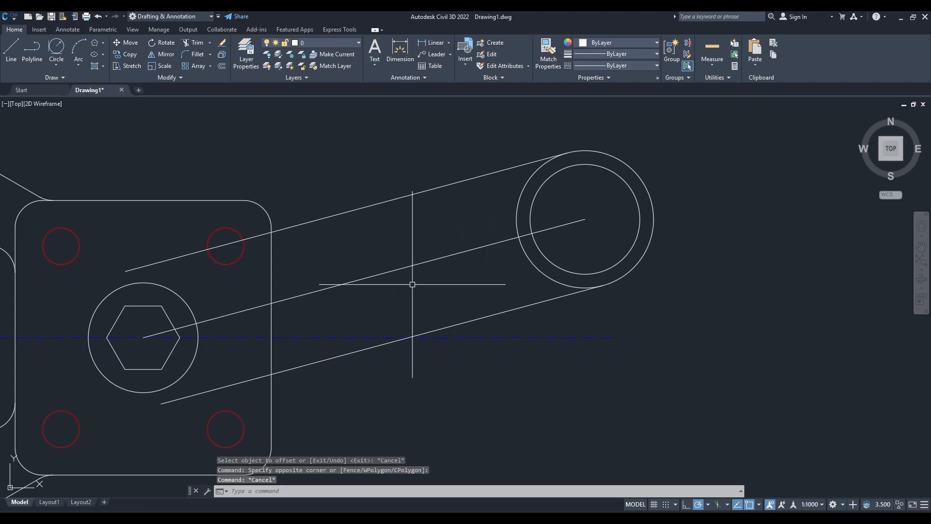
Erase the original 15° line running through the middle of the right arm.
{"action": "left_click", "coordinate": [365, 278]}
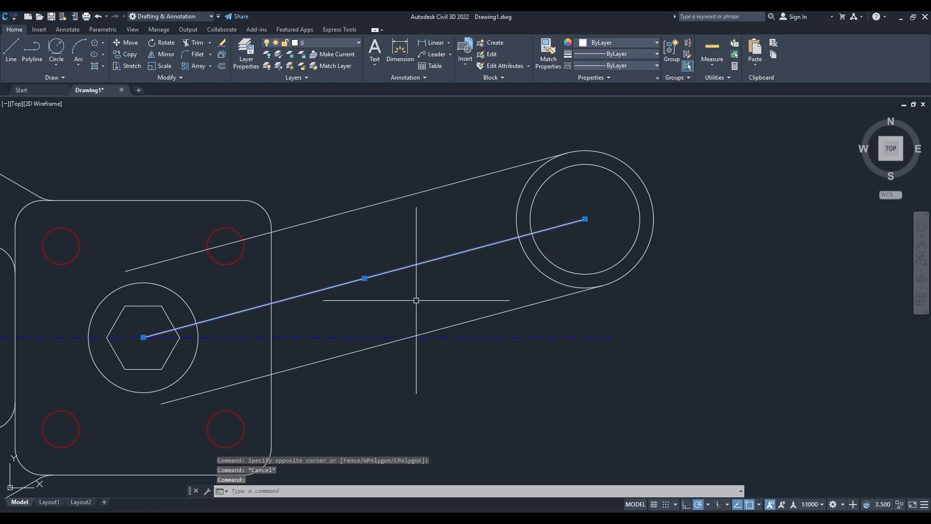
{"action": "type", "text": "e"}
{"action": "key", "text": "Return"}
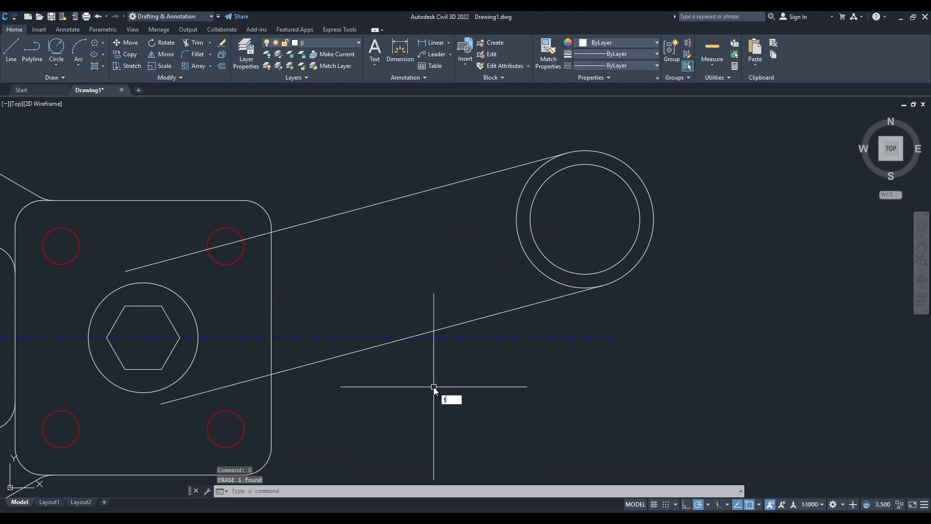
Trim the portions of both right arm edges that lie inside the plate.
{"action": "type", "text": "tr"}
{"action": "key", "text": "Return"}
{"action": "middle_click_drag", "start_coordinate": [418, 388], "coordinate": [499, 370]}
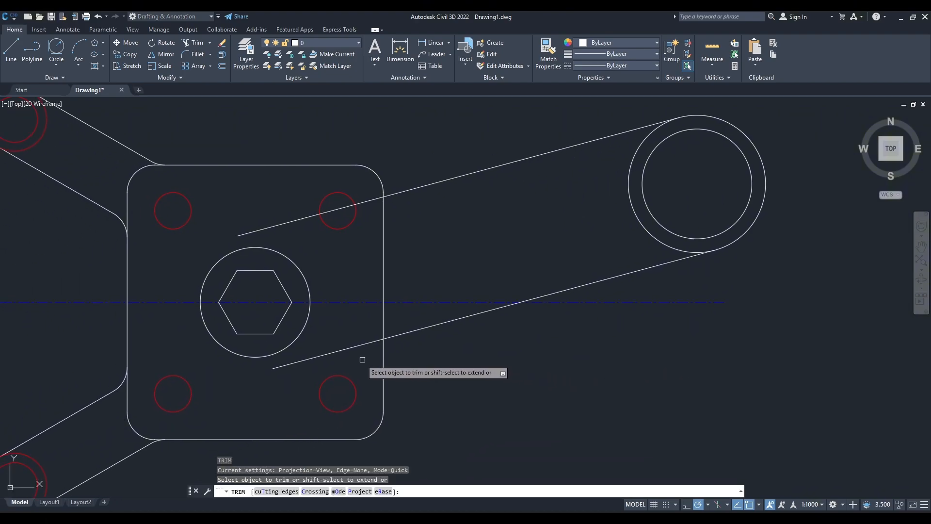
{"action": "left_click", "coordinate": [349, 349]}
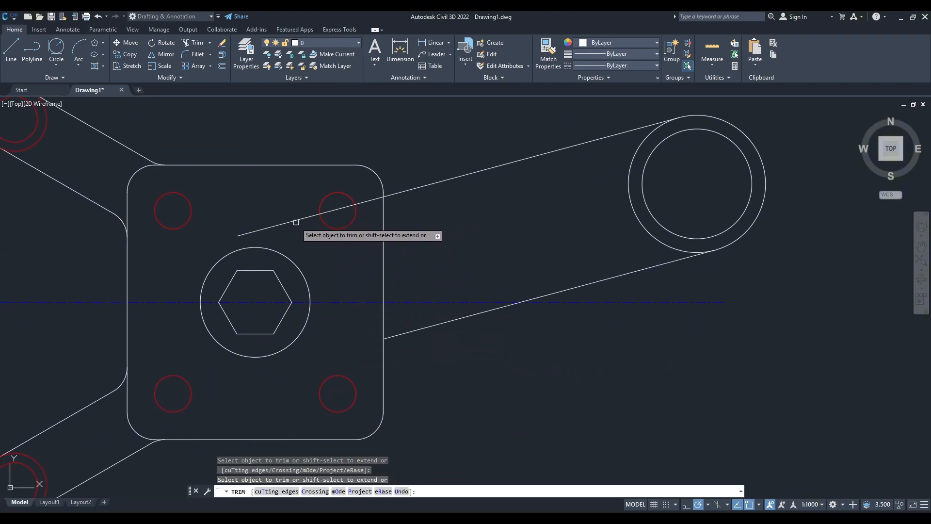
{"action": "left_click", "coordinate": [326, 215]}
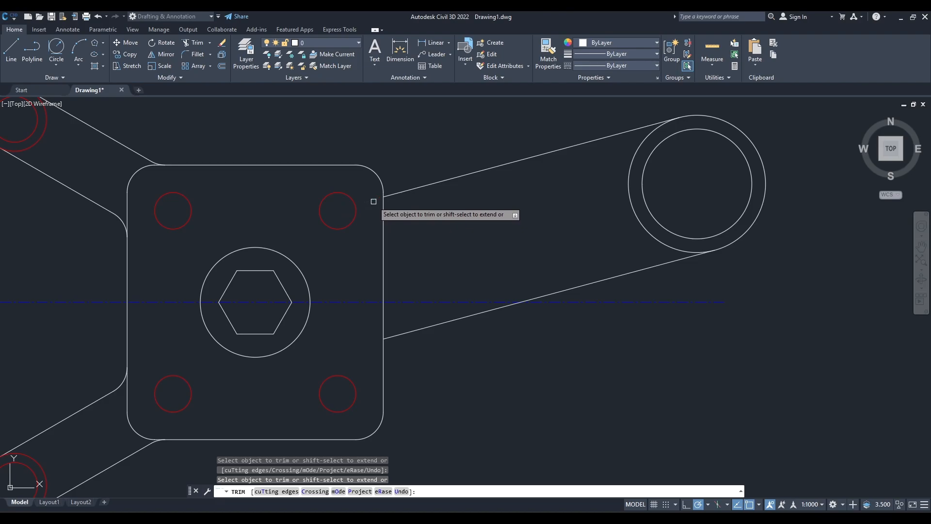
{"action": "key", "text": "Escape"}
{"action": "middle_click_drag", "start_coordinate": [437, 219], "coordinate": [438, 284]}
{"action": "type", "text": "f"}
{"action": "key", "text": "Return"}
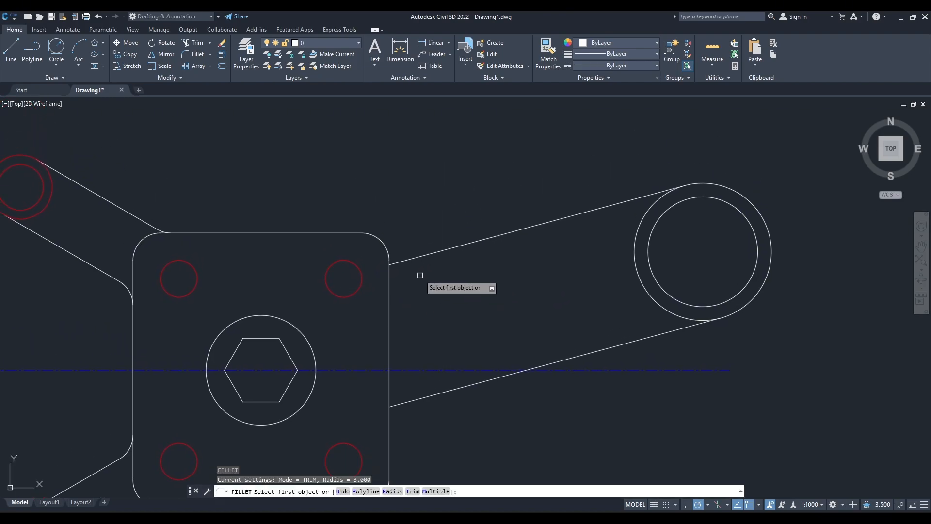
{"action": "left_click", "coordinate": [386, 251]}
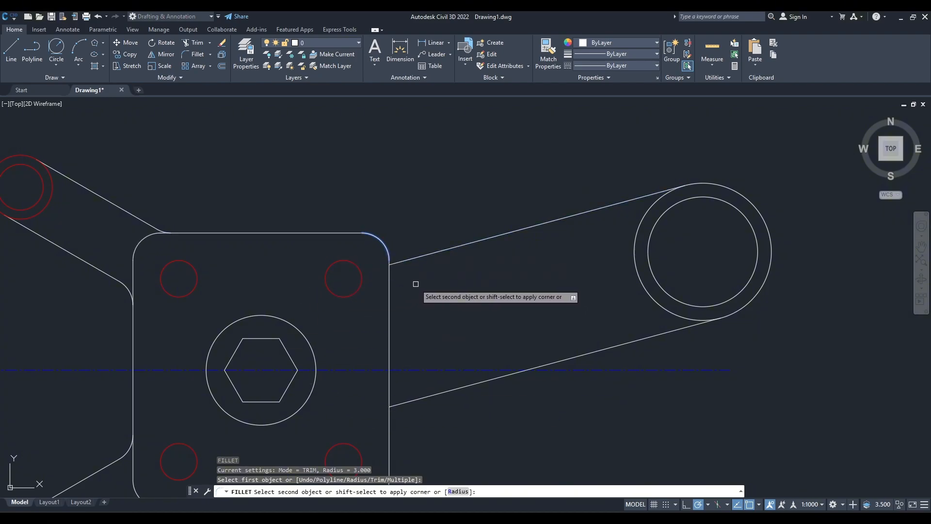
{"action": "key", "text": "Escape"}
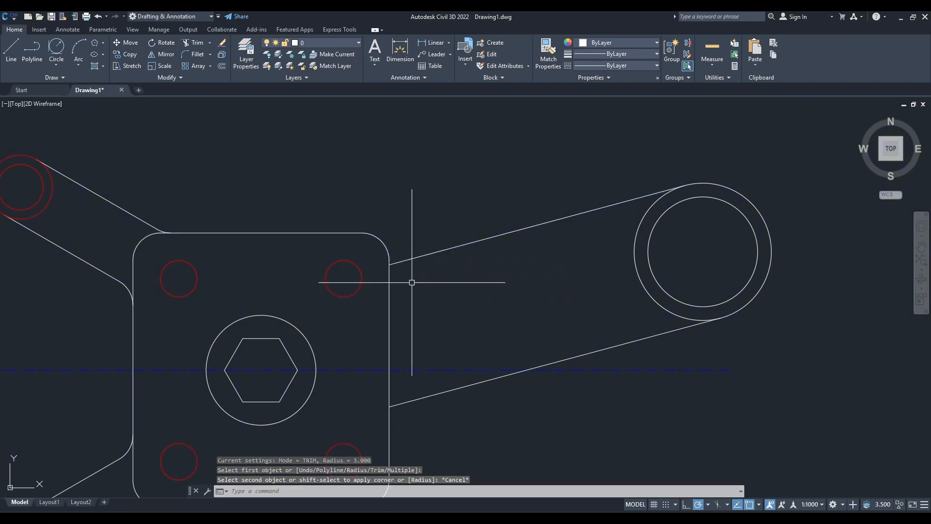
Draw a radius 3 circle tangent to the plate's upper right corner arc and the right arm's upper edge.
{"action": "left_click", "coordinate": [57, 48]}
{"action": "left_click", "coordinate": [395, 253]}
{"action": "left_click", "coordinate": [420, 254]}
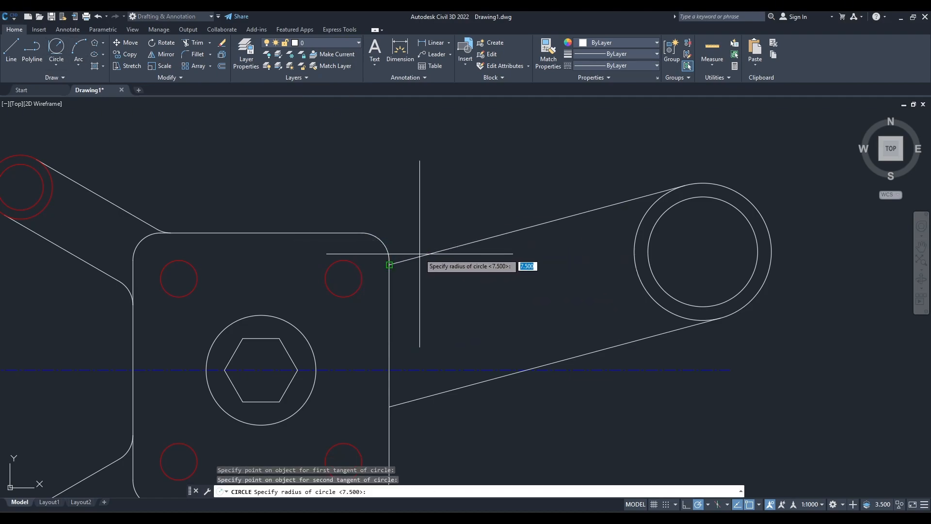
{"action": "type", "text": "3"}
{"action": "key", "text": "Return"}
{"action": "scroll", "coordinate": [437, 314], "scroll_direction": "down", "scroll_amount": 5}
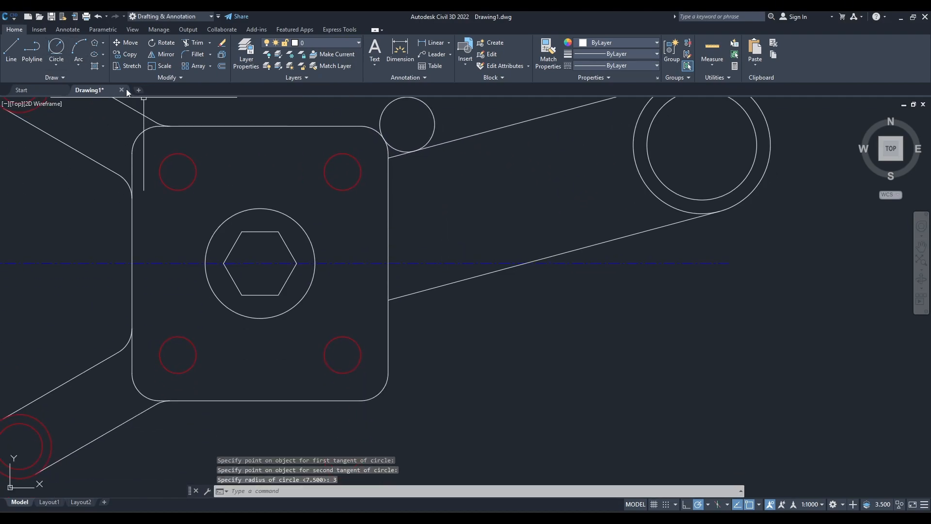
Draw a radius 3 circle tangent to the right arm's lower edge and the plate's right side.
{"action": "left_click", "coordinate": [56, 48]}
{"action": "left_click", "coordinate": [414, 293]}
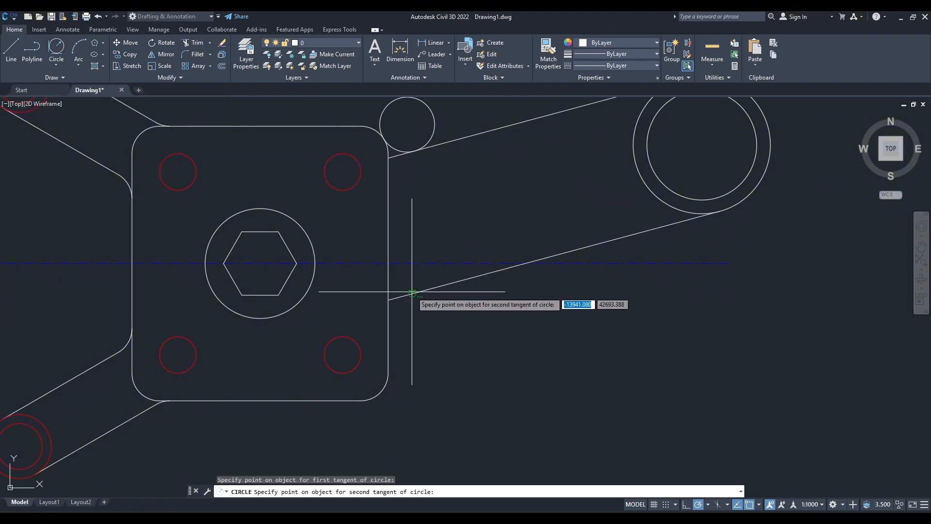
{"action": "left_click", "coordinate": [389, 321]}
{"action": "type", "text": "3"}
{"action": "key", "text": "Return"}
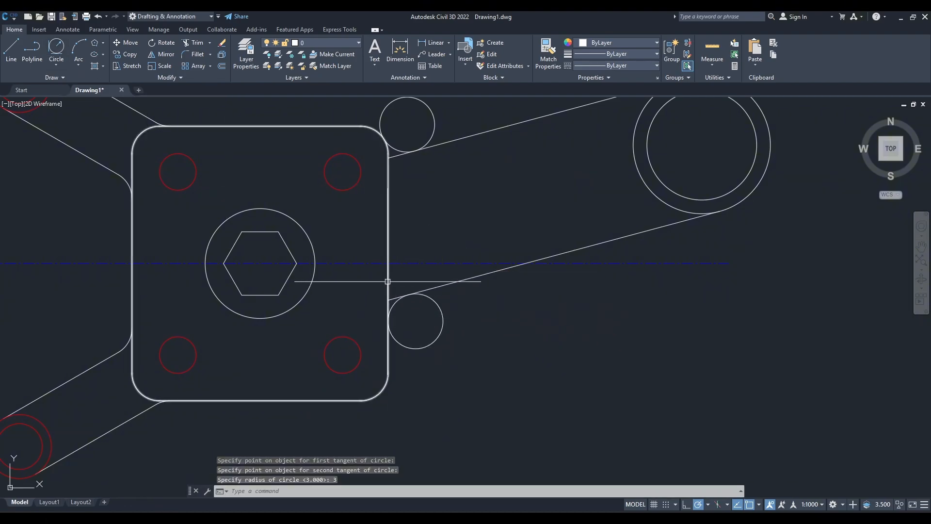
Trim the lower arm edge's stub and the lower tangent circle's excess, leaving only the fillet arc against the plate.
{"action": "type", "text": "tr"}
{"action": "key", "text": "Return"}
{"action": "scroll", "coordinate": [399, 302], "scroll_direction": "up", "scroll_amount": 6}
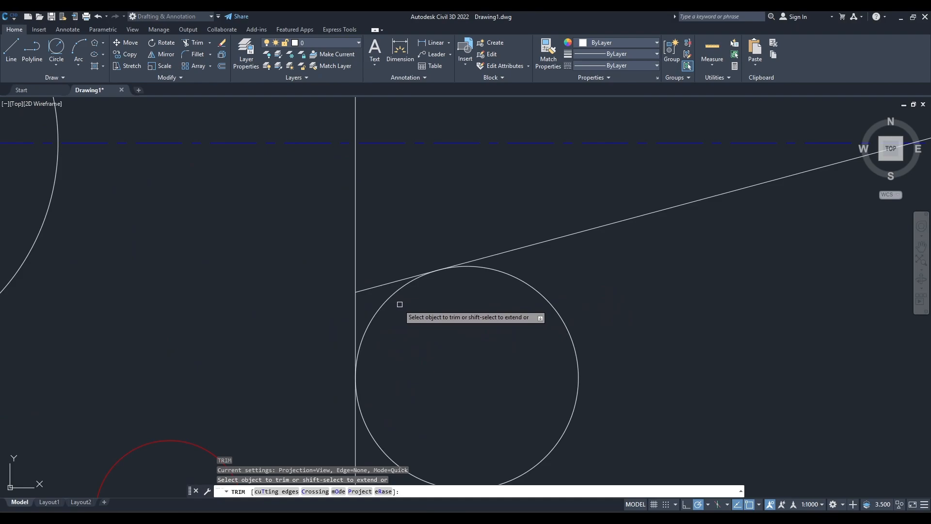
{"action": "left_click", "coordinate": [369, 289]}
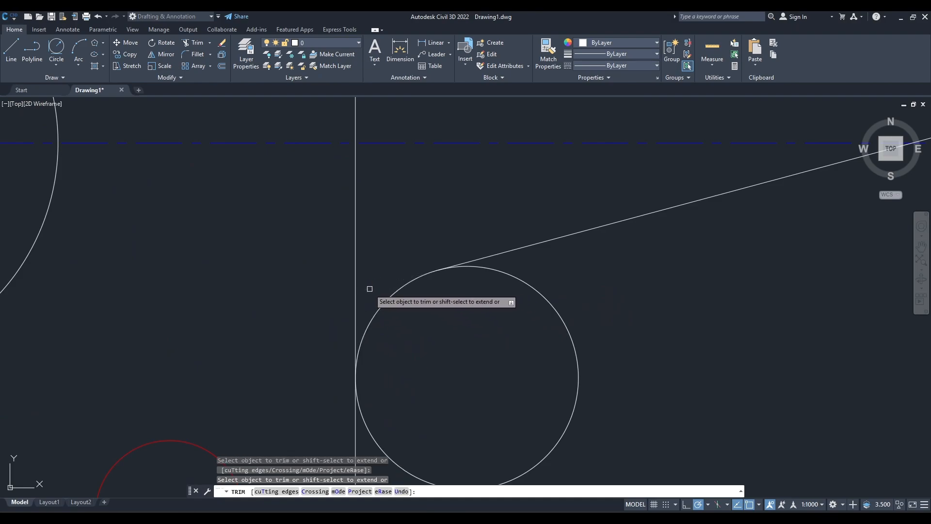
{"action": "left_click", "coordinate": [367, 426]}
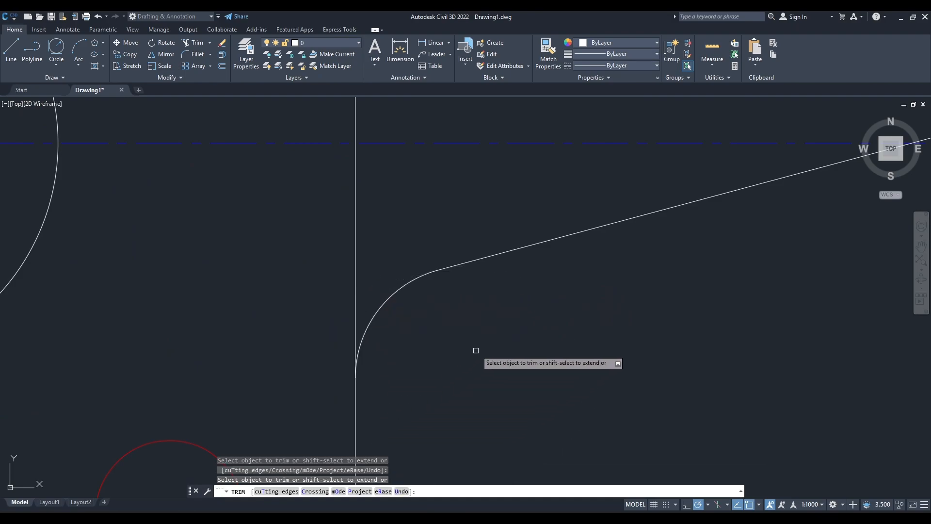
Trim the upper tangent circle to the fillet arc joining the plate's corner and the right arm's upper edge.
{"action": "scroll", "coordinate": [516, 384], "scroll_direction": "down", "scroll_amount": 6}
{"action": "scroll", "coordinate": [508, 362], "scroll_direction": "up", "scroll_amount": 6}
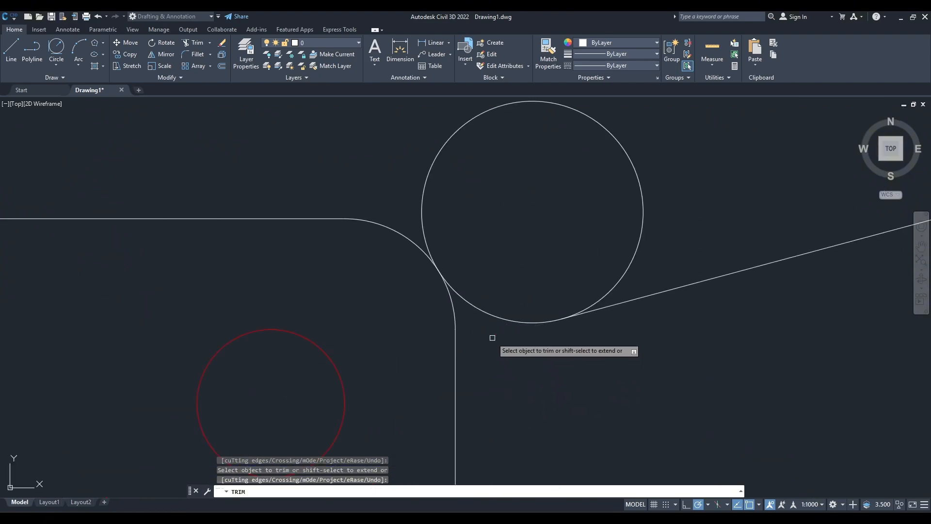
{"action": "left_click", "coordinate": [434, 163]}
{"action": "scroll", "coordinate": [547, 312], "scroll_direction": "down", "scroll_amount": 6}
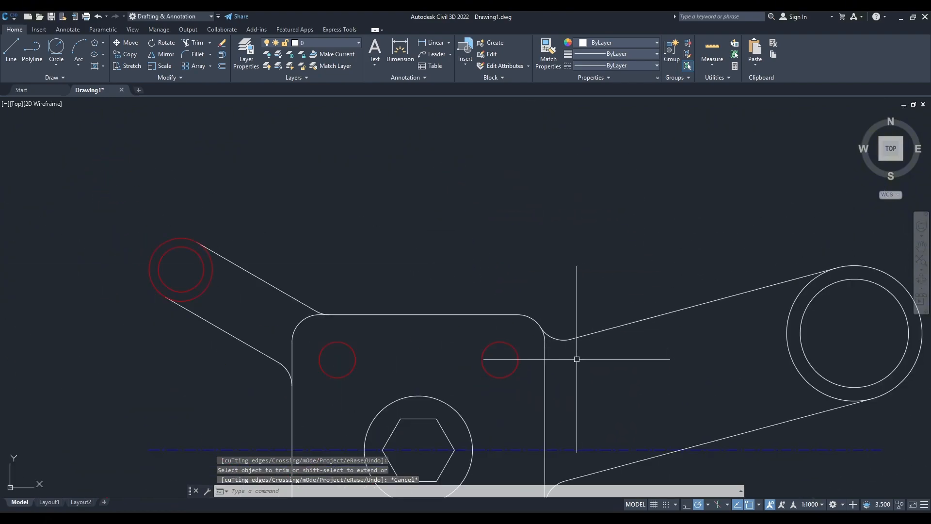
{"action": "key", "text": "Escape"}
Examine the reference drawing's notch details and counts around the inner circles at the right and upper left arm ends.
{"action": "left_click", "coordinate": [591, 521]}
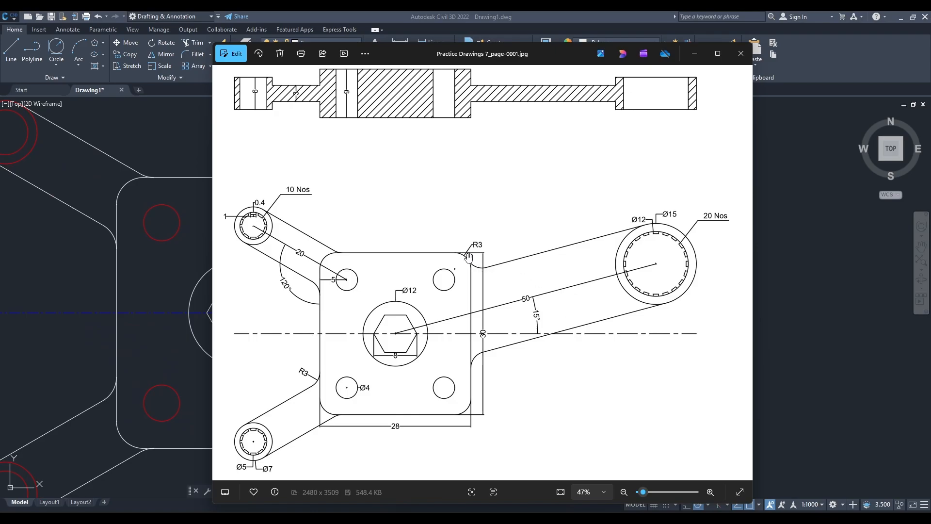
{"action": "scroll", "coordinate": [625, 267], "scroll_direction": "up", "scroll_amount": 2}
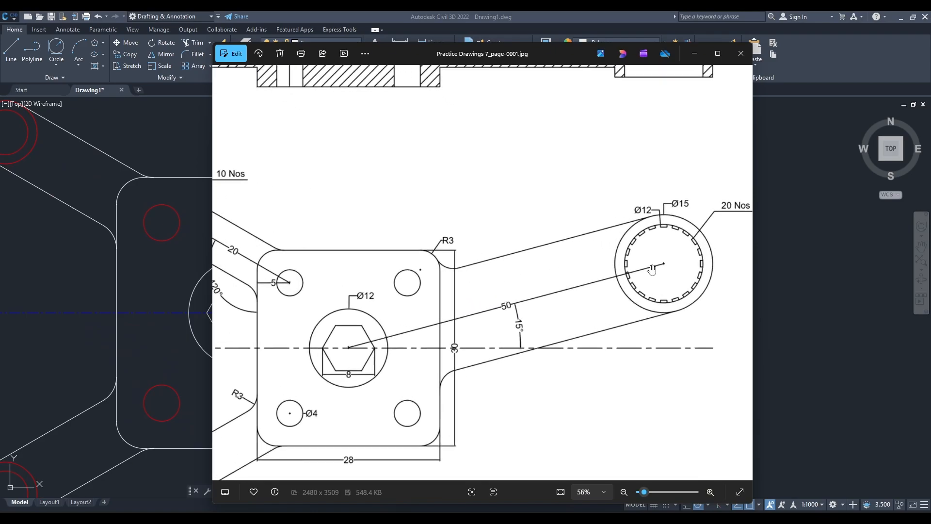
{"action": "scroll", "coordinate": [640, 276], "scroll_direction": "down", "scroll_amount": 2}
{"action": "left_click_drag", "start_coordinate": [395, 339], "coordinate": [417, 332]}
{"action": "scroll", "coordinate": [259, 221], "scroll_direction": "up", "scroll_amount": 5}
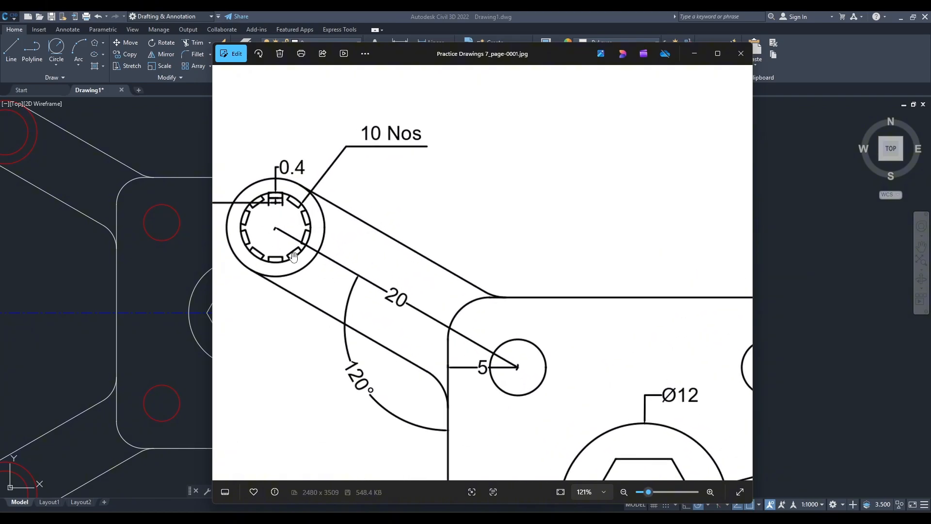
{"action": "scroll", "coordinate": [291, 253], "scroll_direction": "down", "scroll_amount": 4}
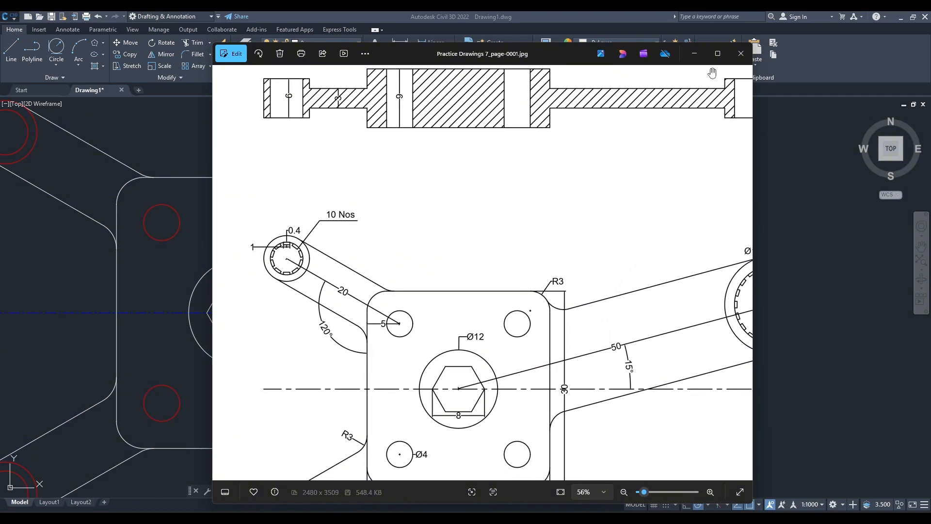
Move the two concentric circles at the right arm's end onto the Circles layer.
{"action": "left_click", "coordinate": [694, 54]}
{"action": "middle_click_drag", "start_coordinate": [329, 234], "coordinate": [440, 263]}
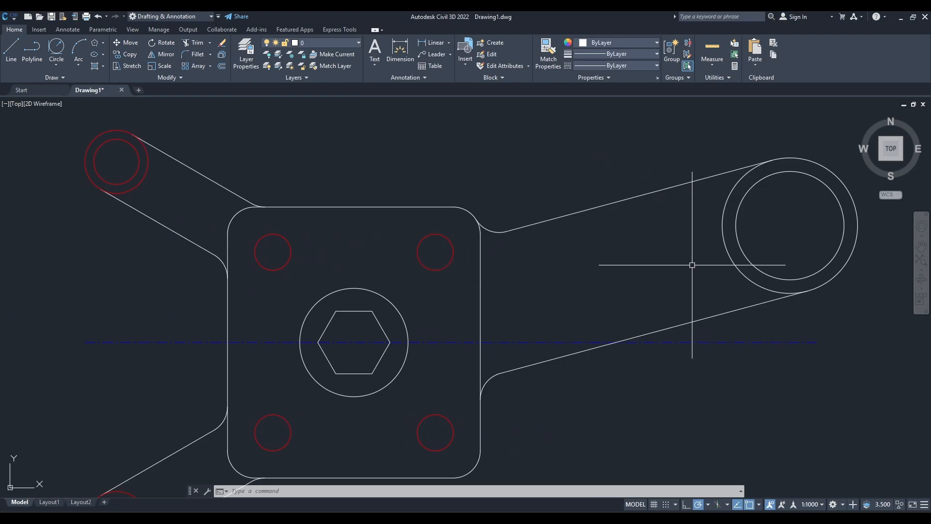
{"action": "left_click", "coordinate": [743, 241]}
{"action": "left_click", "coordinate": [676, 248]}
{"action": "left_click", "coordinate": [353, 43]}
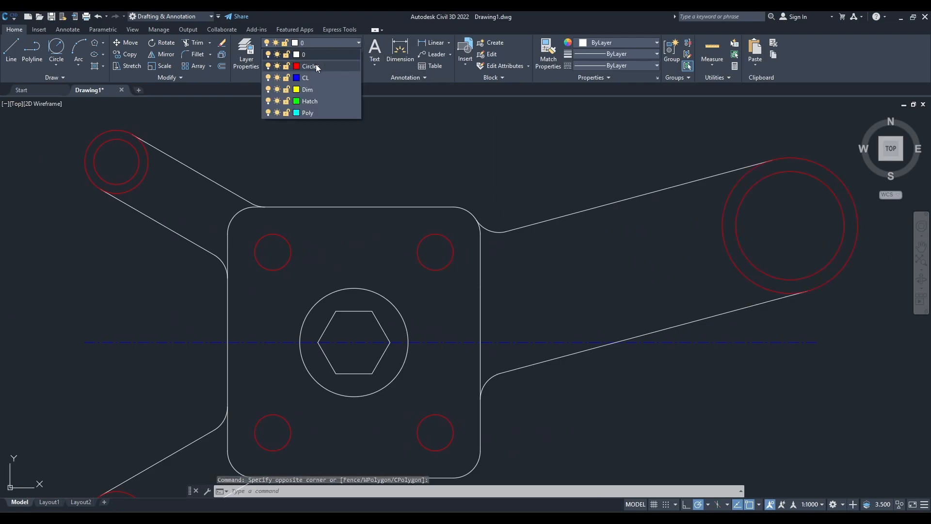
{"action": "left_click", "coordinate": [310, 66]}
{"action": "key", "text": "Escape"}
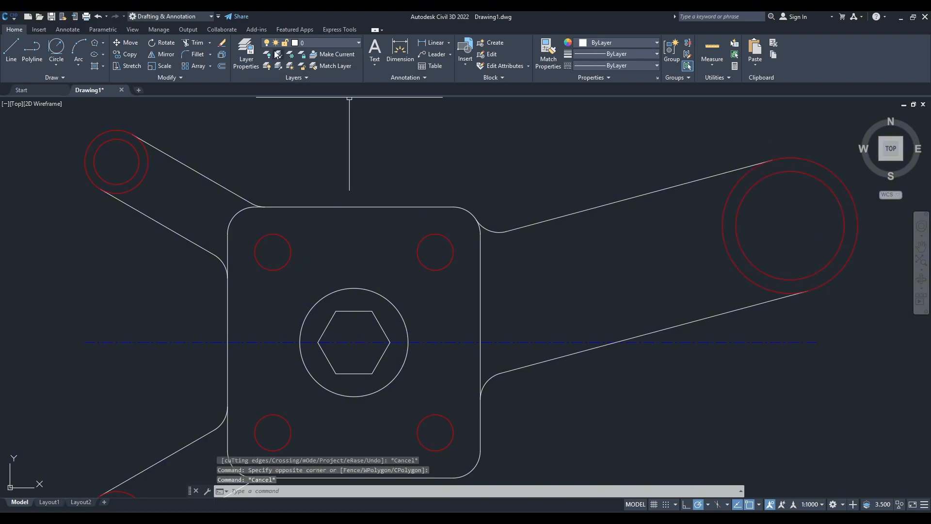
Create a magenta layer named Polar and make it the current layer.
{"action": "left_click", "coordinate": [247, 51]}
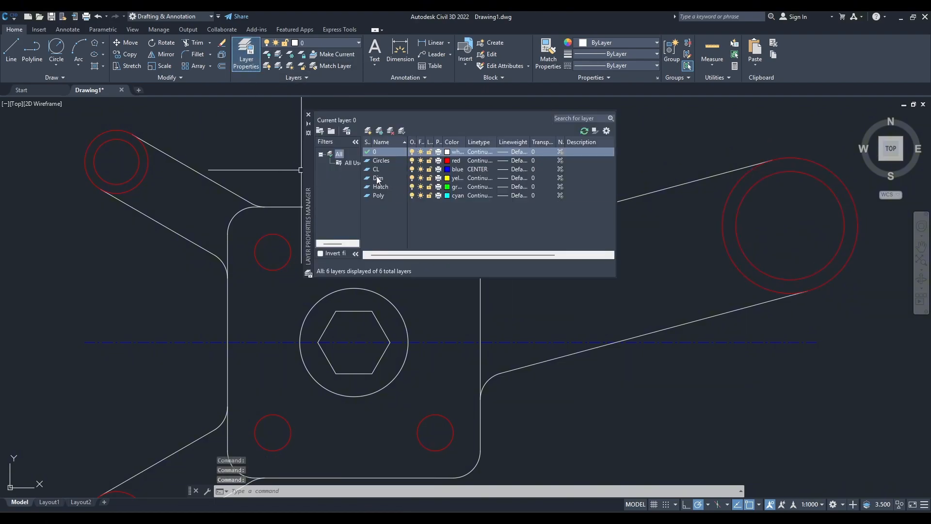
{"action": "left_click", "coordinate": [367, 132]}
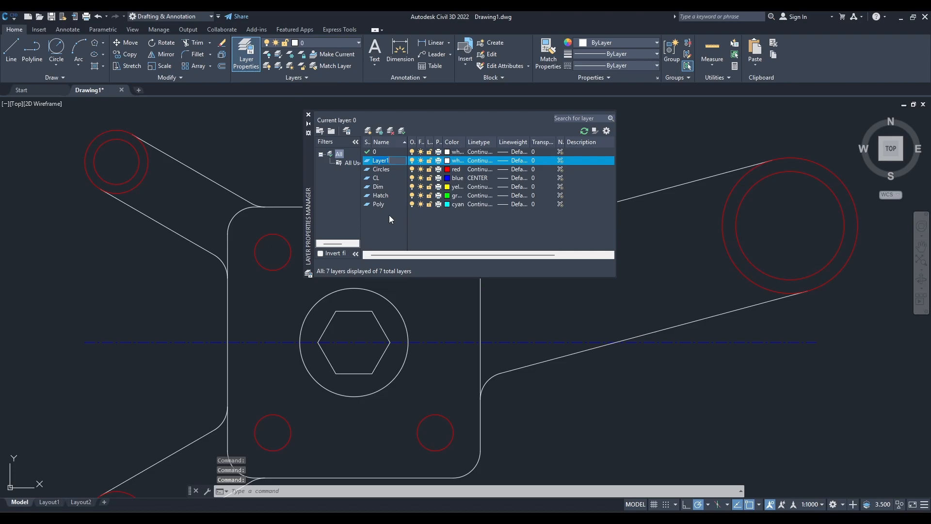
{"action": "type", "text": "Polar"}
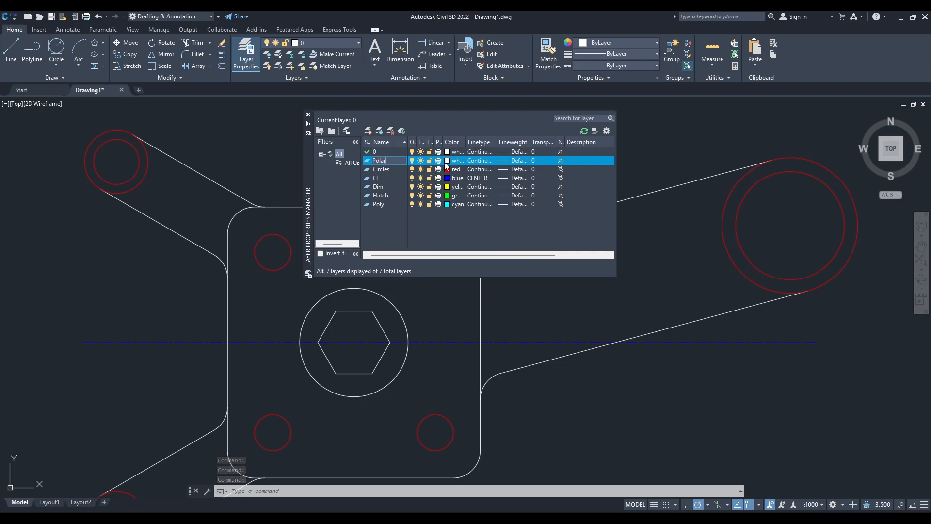
{"action": "left_click", "coordinate": [446, 161]}
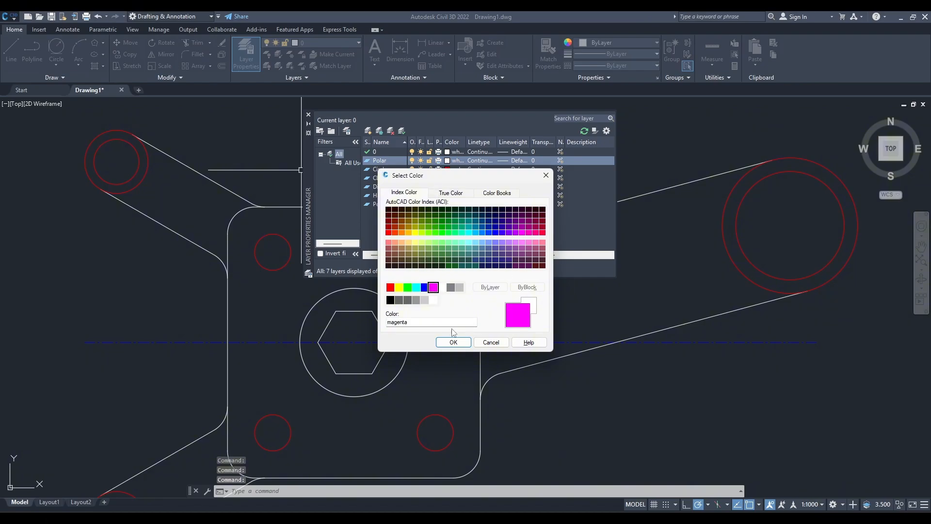
{"action": "left_click", "coordinate": [453, 343]}
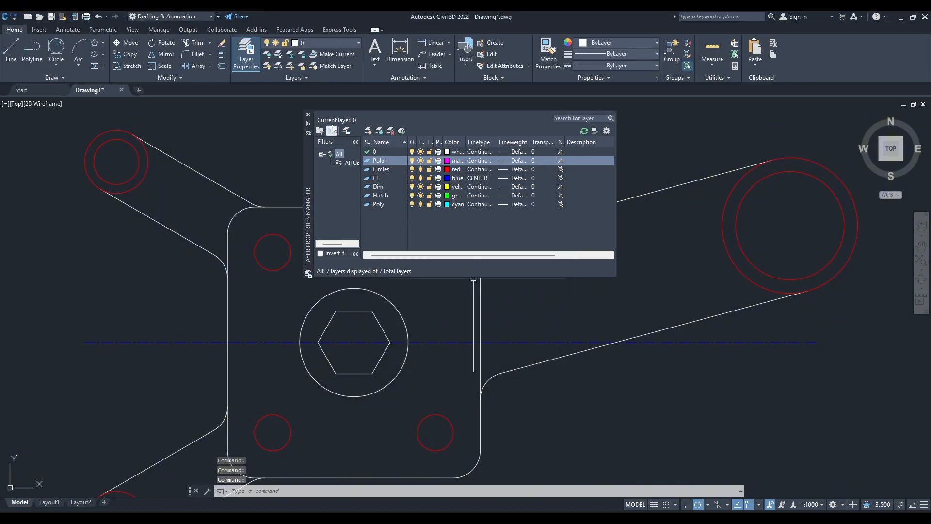
{"action": "left_click", "coordinate": [309, 116]}
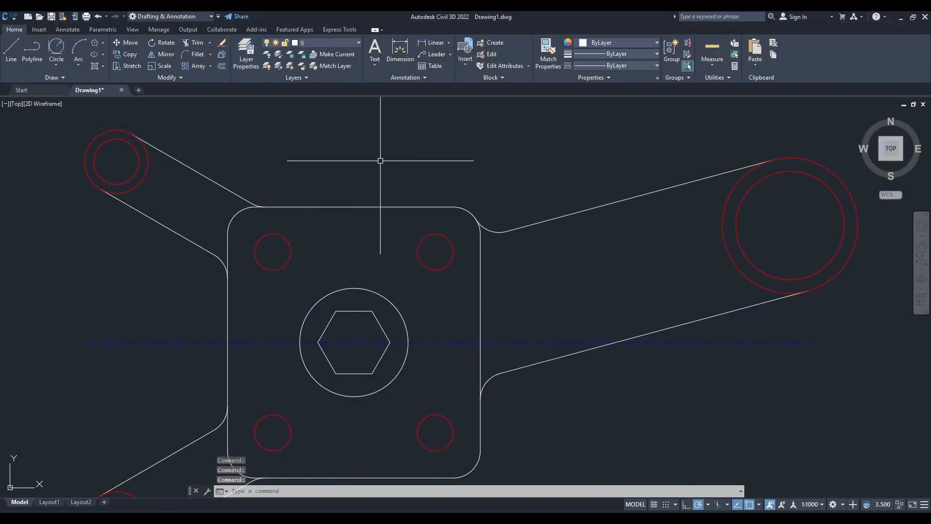
{"action": "left_click", "coordinate": [324, 44]}
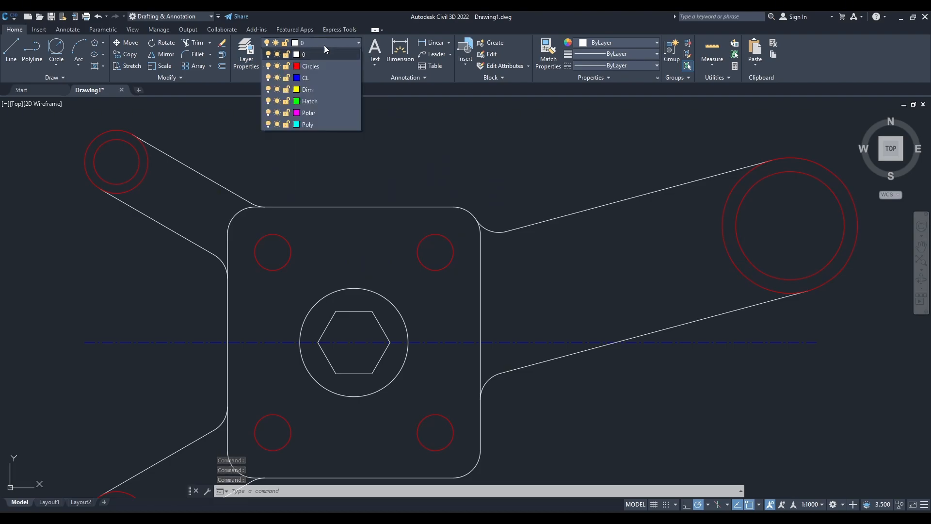
{"action": "left_click", "coordinate": [317, 112]}
Check the notch dimensions and count at the upper left arm's end in the reference drawing.
{"action": "middle_click_drag", "start_coordinate": [172, 177], "coordinate": [374, 202]}
{"action": "scroll", "coordinate": [322, 193], "scroll_direction": "up", "scroll_amount": 6}
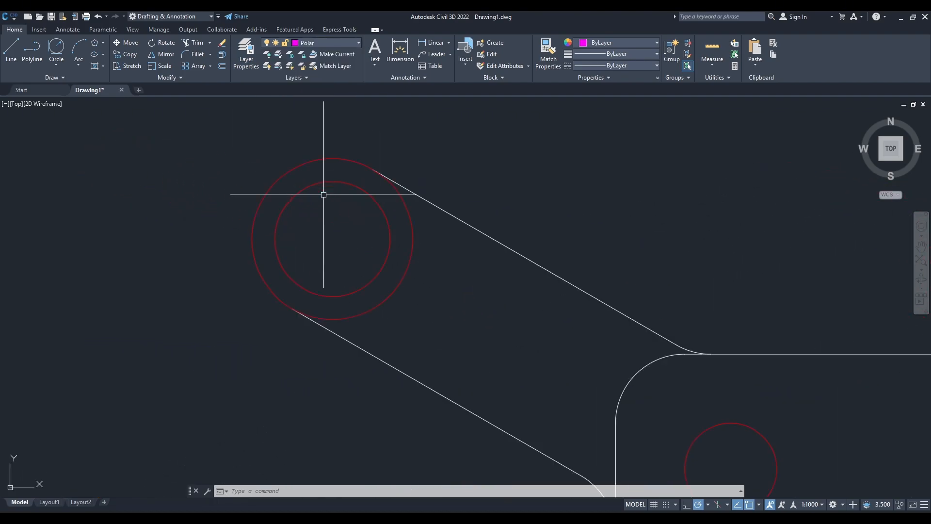
{"action": "key", "text": "alt+Tab"}
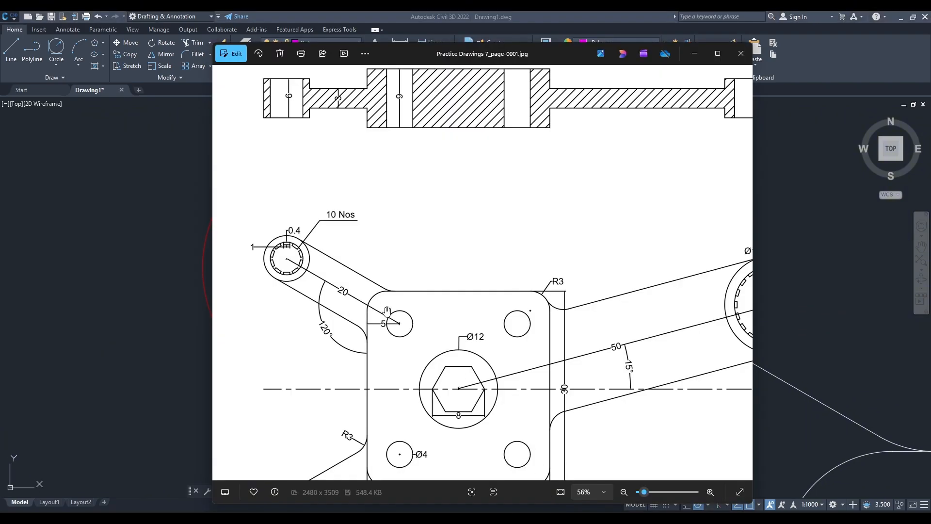
{"action": "scroll", "coordinate": [276, 256], "scroll_direction": "up", "scroll_amount": 5}
{"action": "left_click_drag", "start_coordinate": [276, 256], "coordinate": [363, 272]}
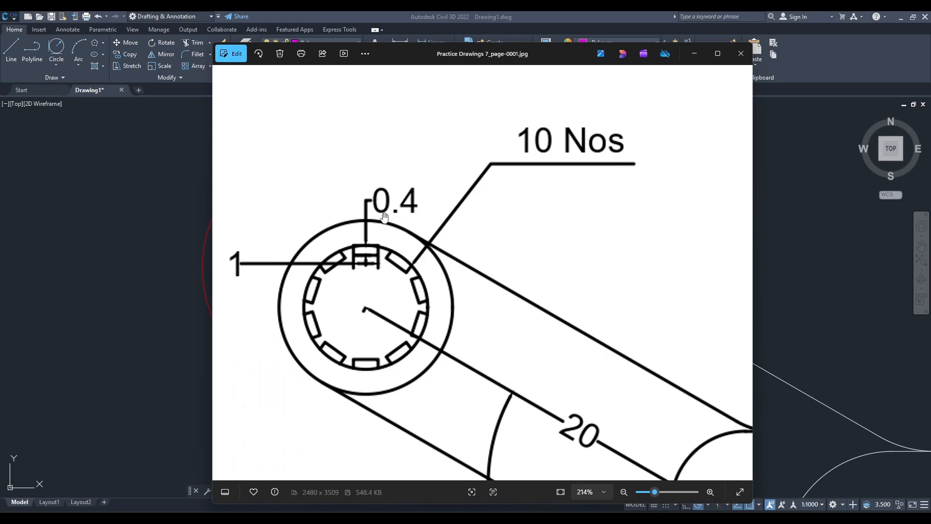
{"action": "left_click", "coordinate": [694, 54]}
{"action": "middle_click_drag", "start_coordinate": [530, 229], "coordinate": [407, 303]}
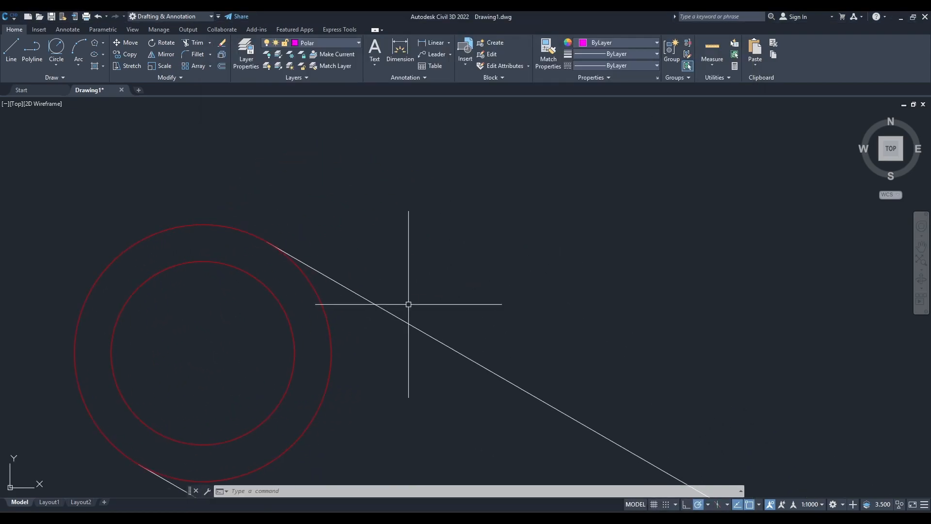
Start a rectangle for the notch with its first corner in the empty area above the upper left arm.
{"action": "type", "text": "rec"}
{"action": "key", "text": "Return"}
{"action": "left_click", "coordinate": [413, 192]}
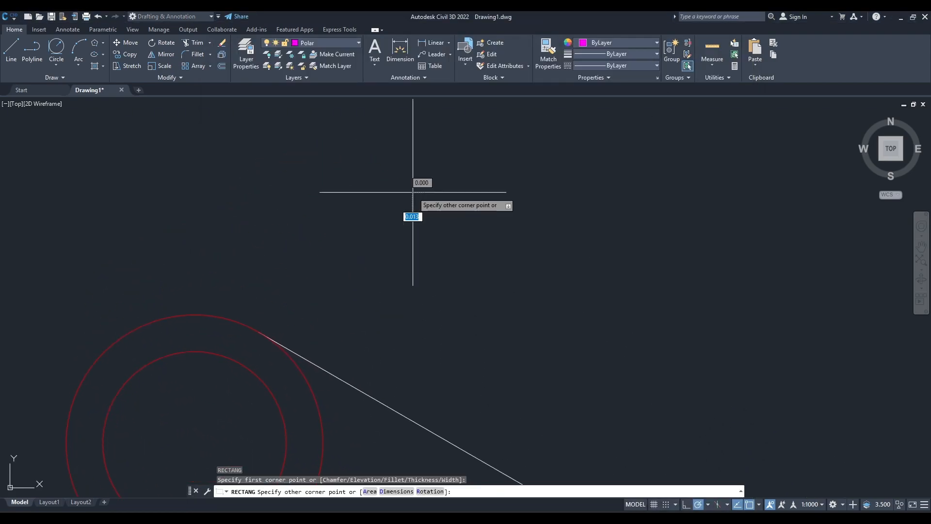
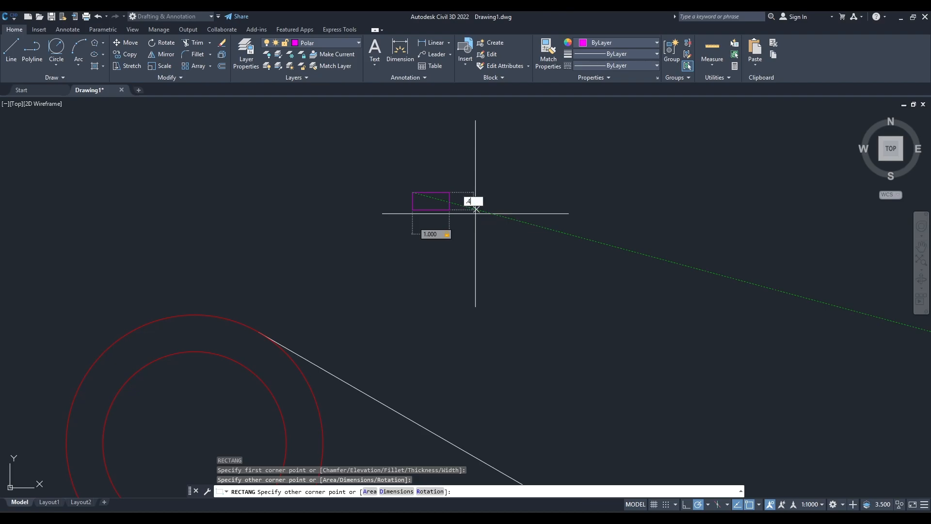
Finish the 1 by 0.4 notch rectangle and move it by its top-edge midpoint to the top quadrant of the upper left arm's inner circle.
{"action": "key", "text": "Return"}
{"action": "left_click", "coordinate": [453, 212]}
{"action": "left_click", "coordinate": [411, 192]}
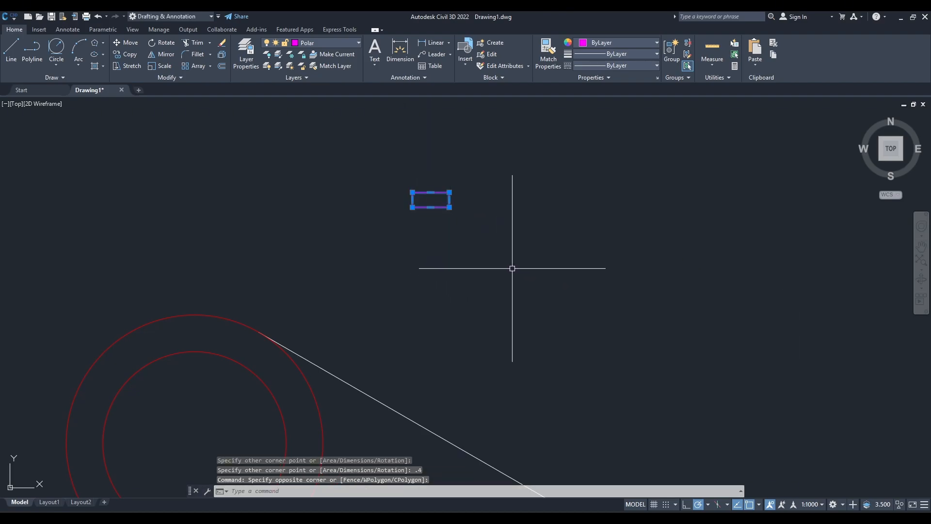
{"action": "type", "text": "M"}
{"action": "key", "text": "Return"}
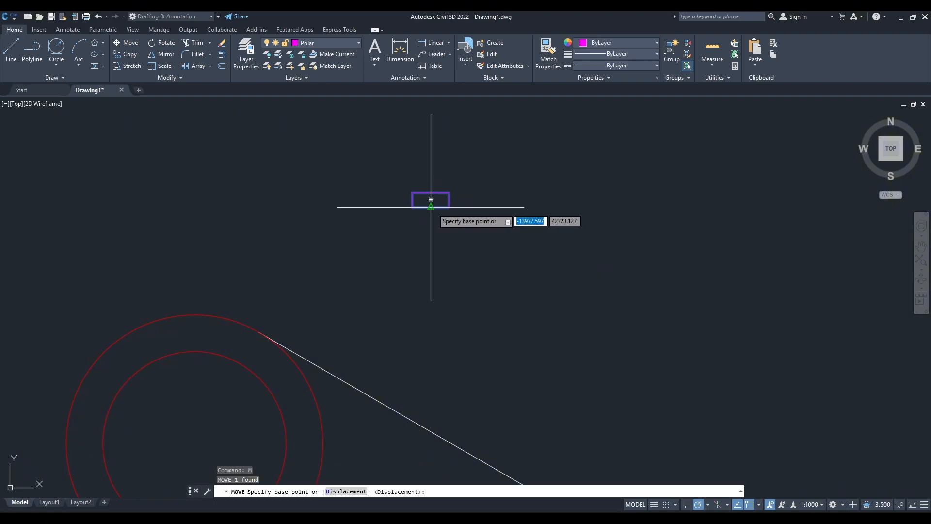
{"action": "left_click", "coordinate": [431, 200]}
{"action": "scroll", "coordinate": [195, 353], "scroll_direction": "up", "scroll_amount": 4}
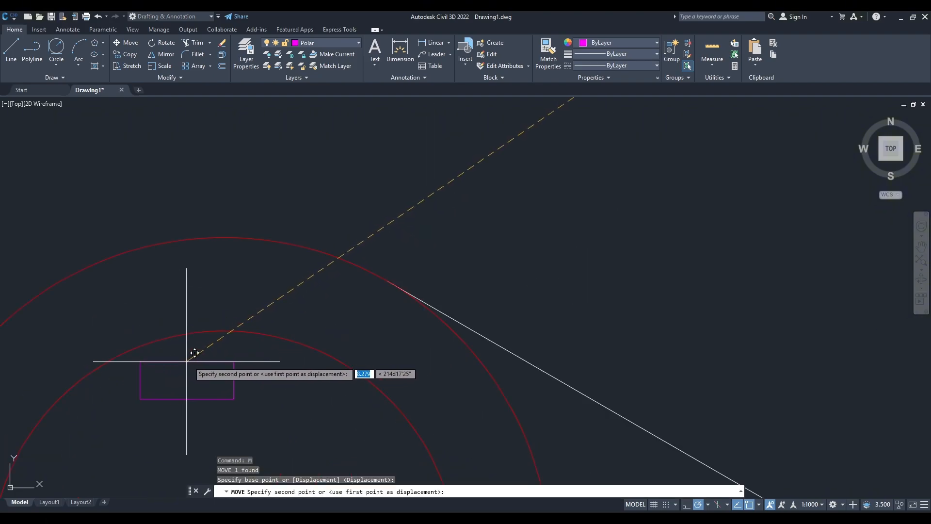
{"action": "left_click", "coordinate": [223, 330]}
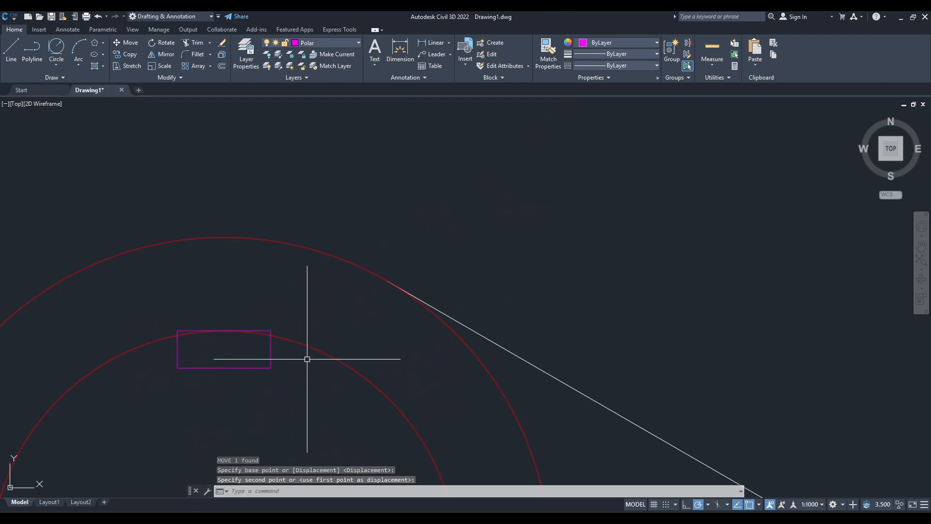
{"action": "key", "text": "Escape"}
Trim the parts of the notch rectangle that extend outside the upper left arm's inner circle.
{"action": "scroll", "coordinate": [219, 345], "scroll_direction": "up", "scroll_amount": 4}
{"action": "type", "text": "tr"}
{"action": "key", "text": "space"}
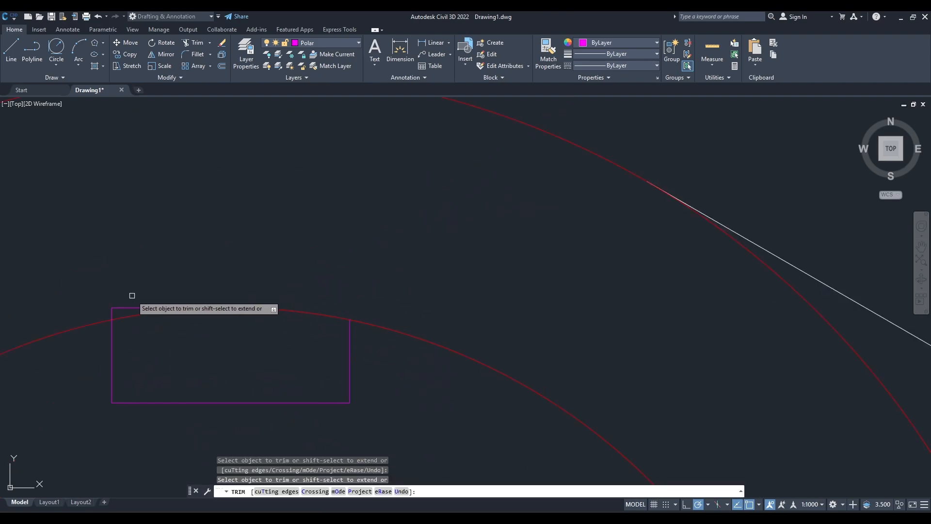
{"action": "left_click", "coordinate": [132, 308]}
{"action": "key", "text": "Escape"}
{"action": "scroll", "coordinate": [202, 302], "scroll_direction": "down", "scroll_amount": 5}
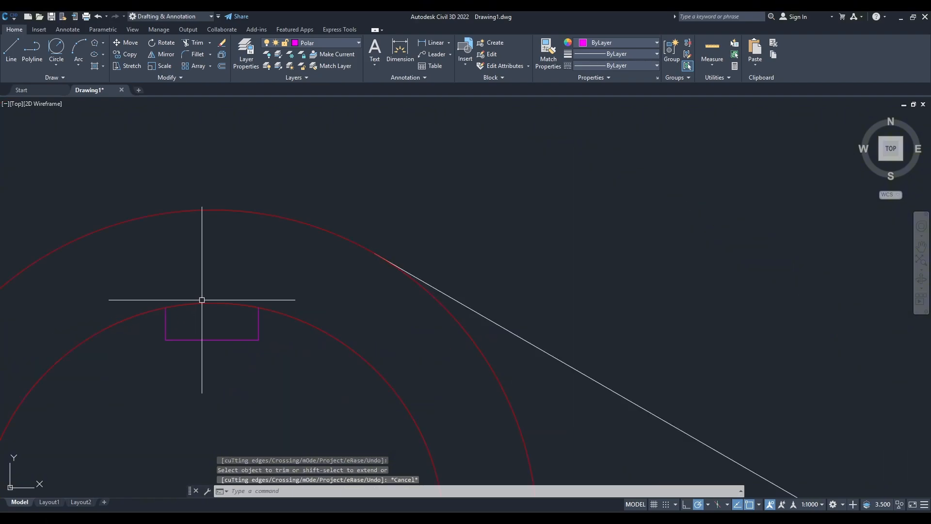
Create a polar array of the trimmed notch about the common centre of the upper left arm's end circles.
{"action": "left_click", "coordinate": [368, 291]}
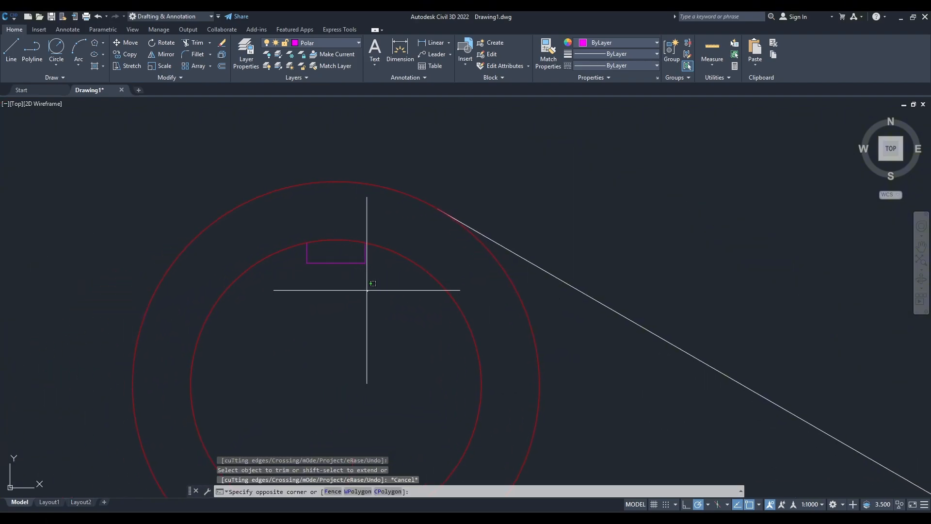
{"action": "left_click", "coordinate": [326, 261]}
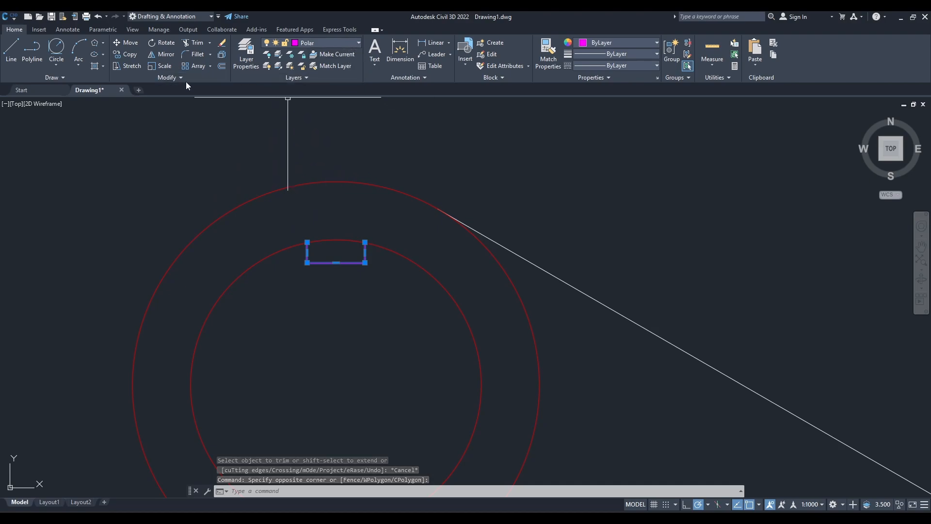
{"action": "left_click", "coordinate": [210, 66]}
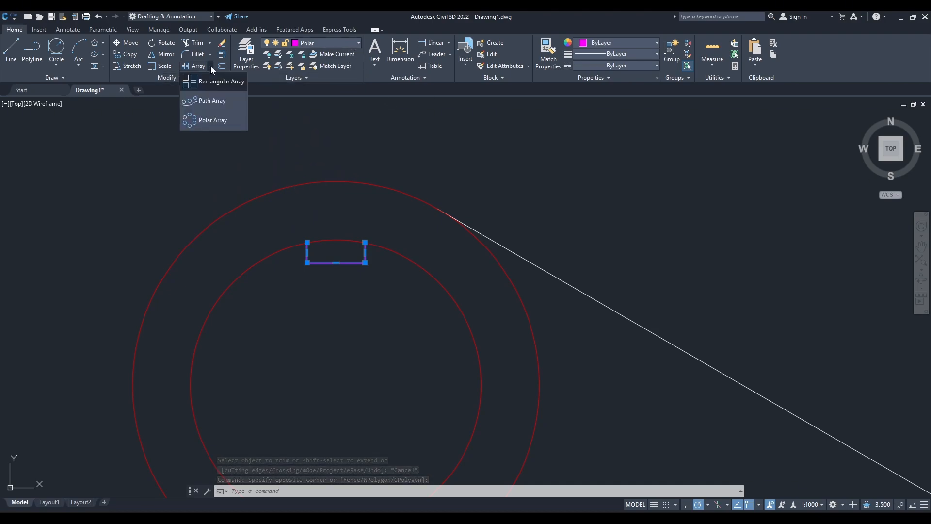
{"action": "left_click", "coordinate": [212, 121]}
{"action": "middle_click_drag", "start_coordinate": [368, 332], "coordinate": [383, 235]}
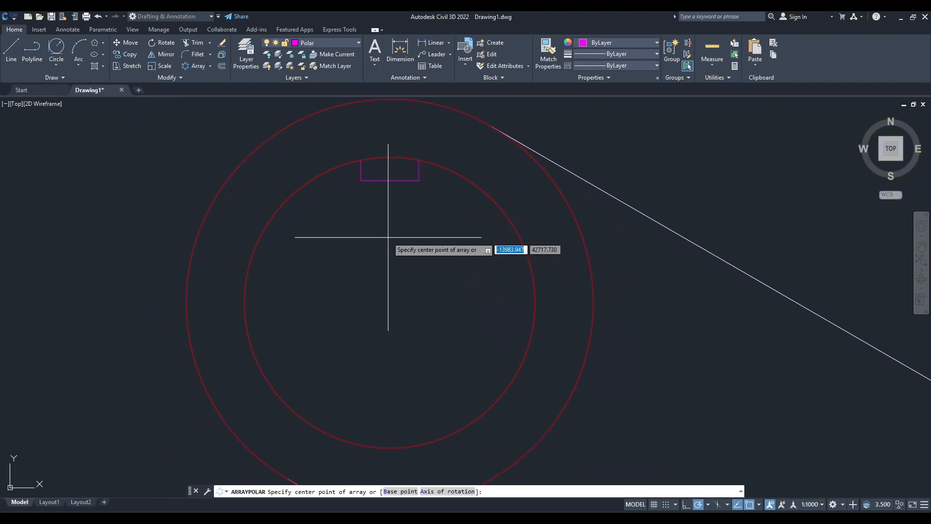
{"action": "left_click", "coordinate": [390, 302]}
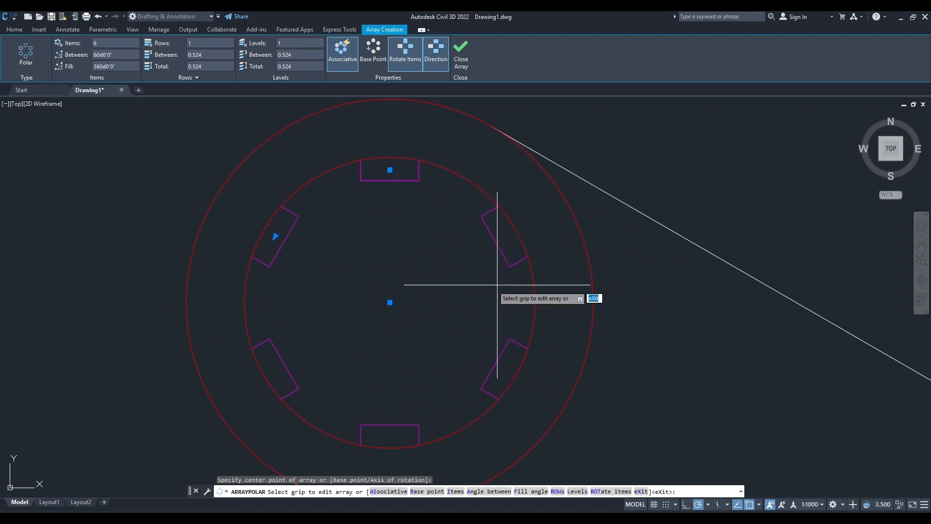
Check the required notch count in the reference drawing and set the polar array to 10 items.
{"action": "left_click", "coordinate": [553, 475]}
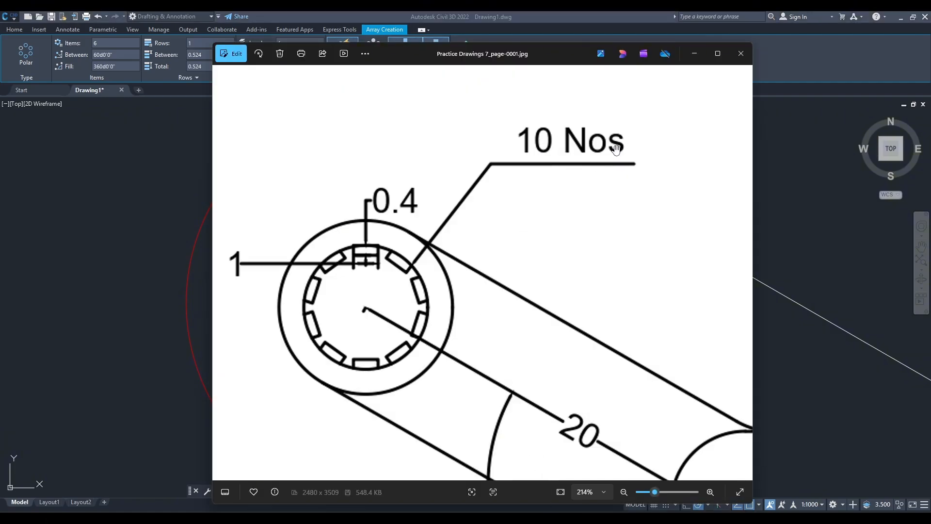
{"action": "left_click", "coordinate": [694, 53]}
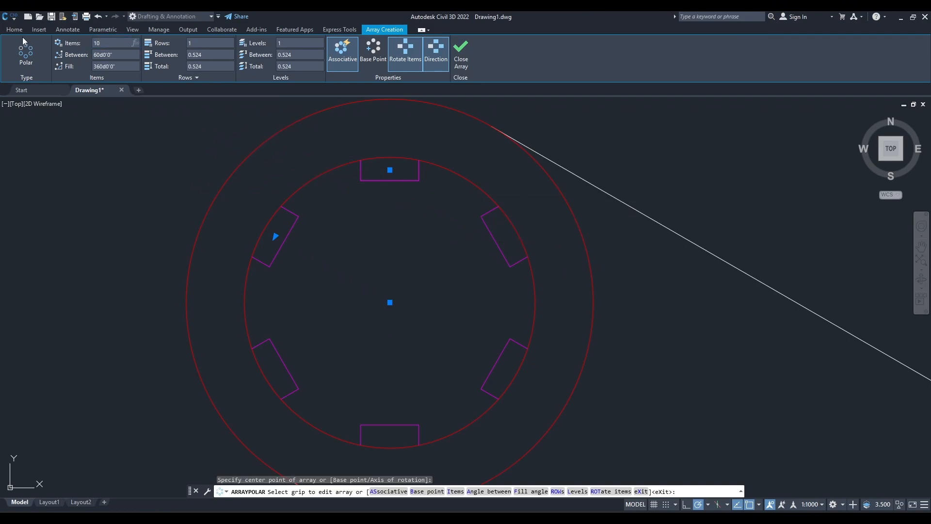
{"action": "key", "text": "Return"}
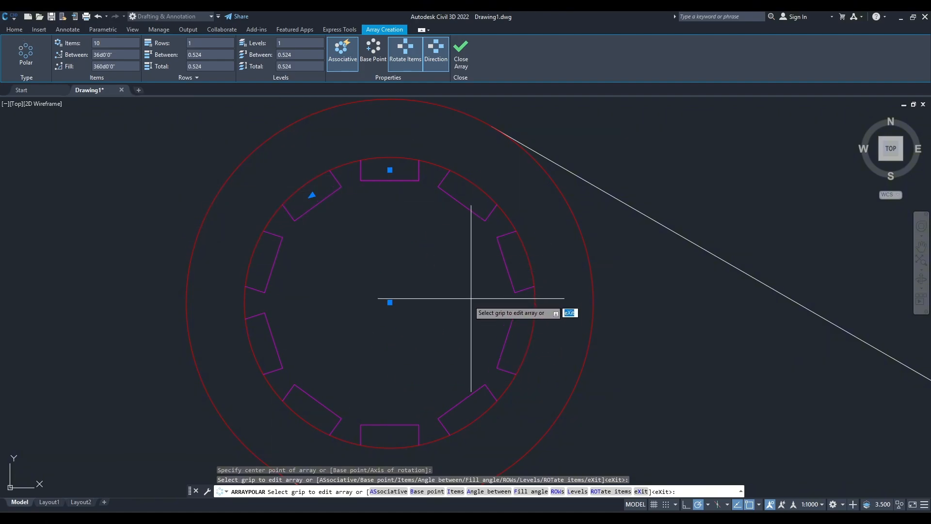
{"action": "left_click", "coordinate": [462, 51]}
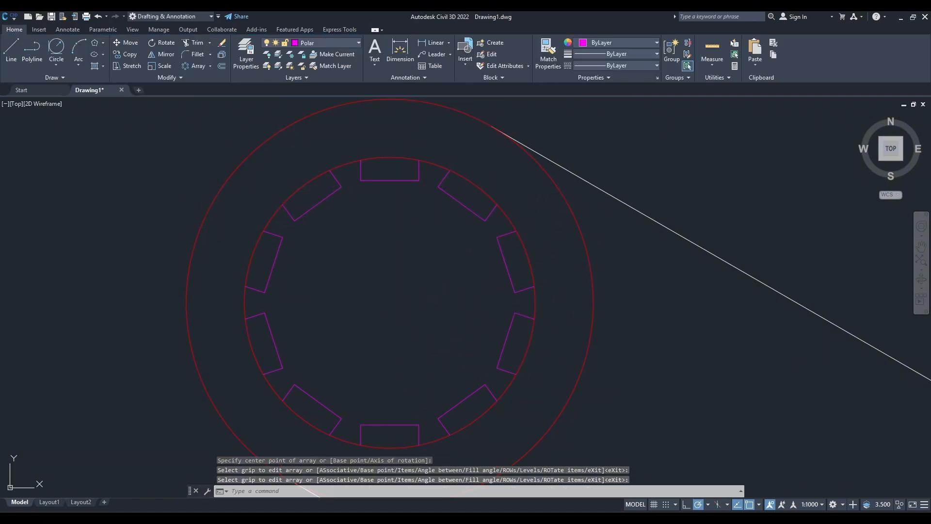
Copy the notch array from the centre of the upper left end circles to the centre of the lower left end circles.
{"action": "left_click", "coordinate": [504, 272]}
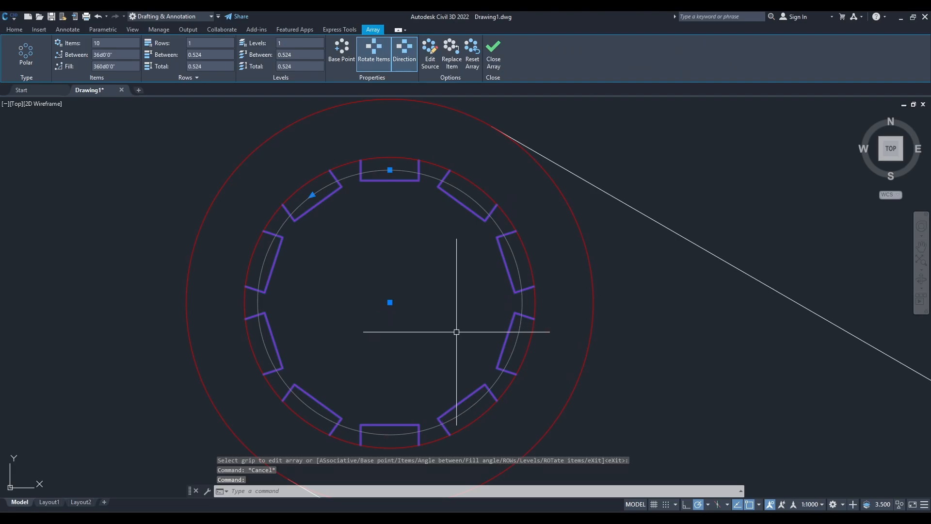
{"action": "type", "text": "o"}
{"action": "key", "text": "Return"}
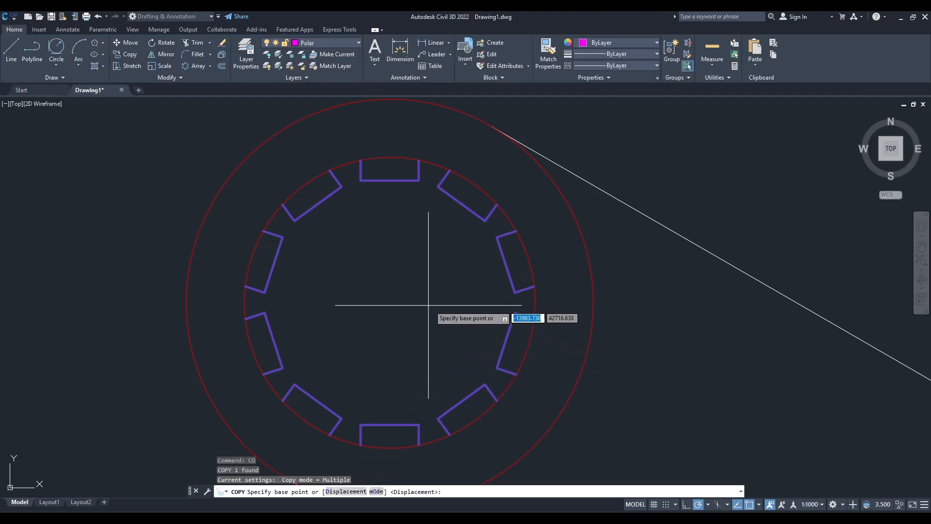
{"action": "left_click", "coordinate": [390, 303]}
{"action": "scroll", "coordinate": [462, 393], "scroll_direction": "down", "scroll_amount": 8}
{"action": "scroll", "coordinate": [456, 379], "scroll_direction": "down", "scroll_amount": 6}
{"action": "middle_click_drag", "start_coordinate": [462, 400], "coordinate": [473, 246]}
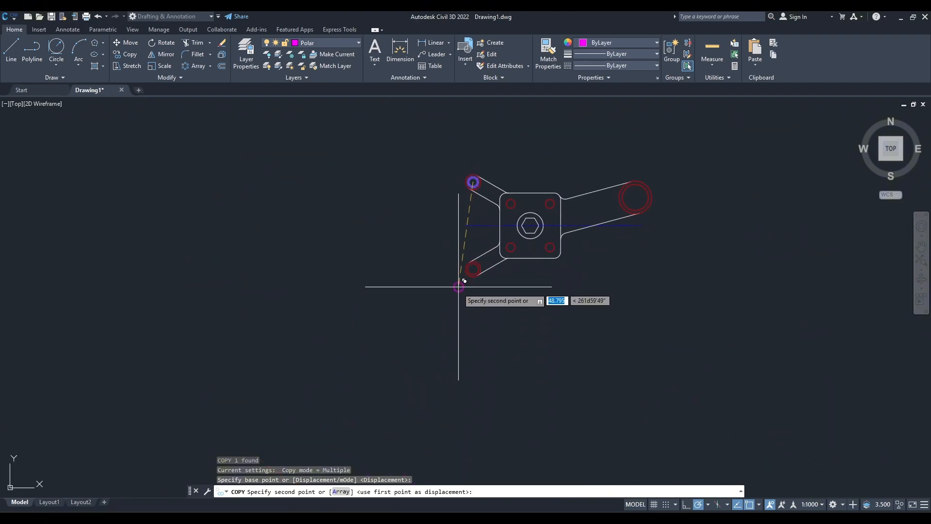
{"action": "scroll", "coordinate": [460, 290], "scroll_direction": "up", "scroll_amount": 8}
{"action": "middle_click_drag", "start_coordinate": [539, 141], "coordinate": [454, 299]}
{"action": "scroll", "coordinate": [454, 299], "scroll_direction": "up", "scroll_amount": 6}
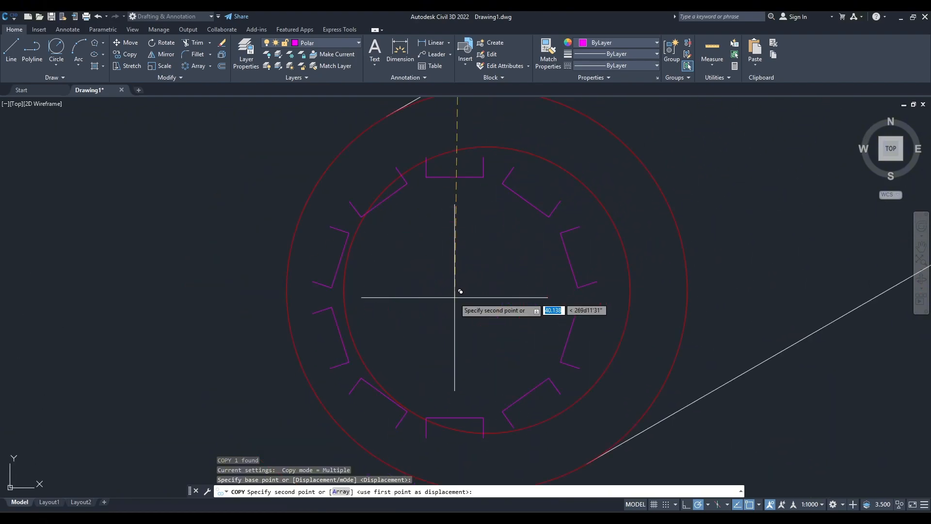
{"action": "left_click", "coordinate": [487, 290]}
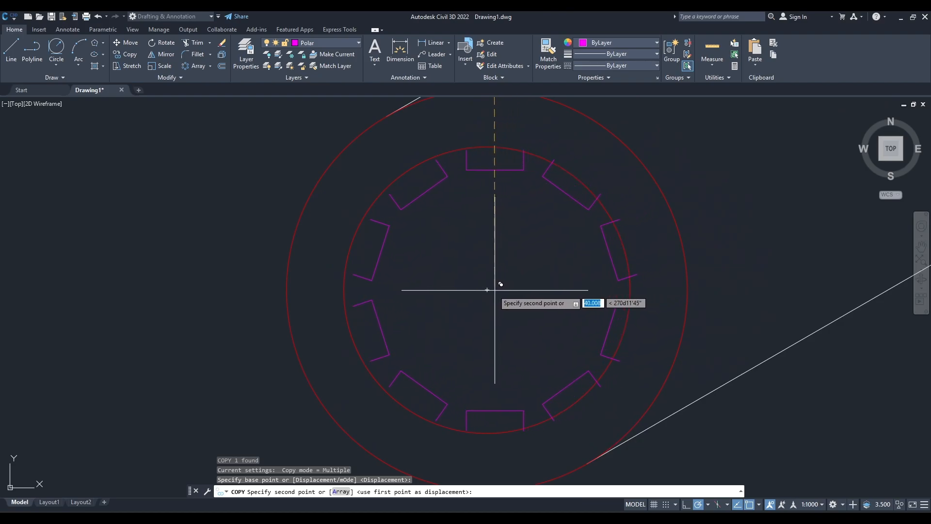
{"action": "key", "text": "Escape"}
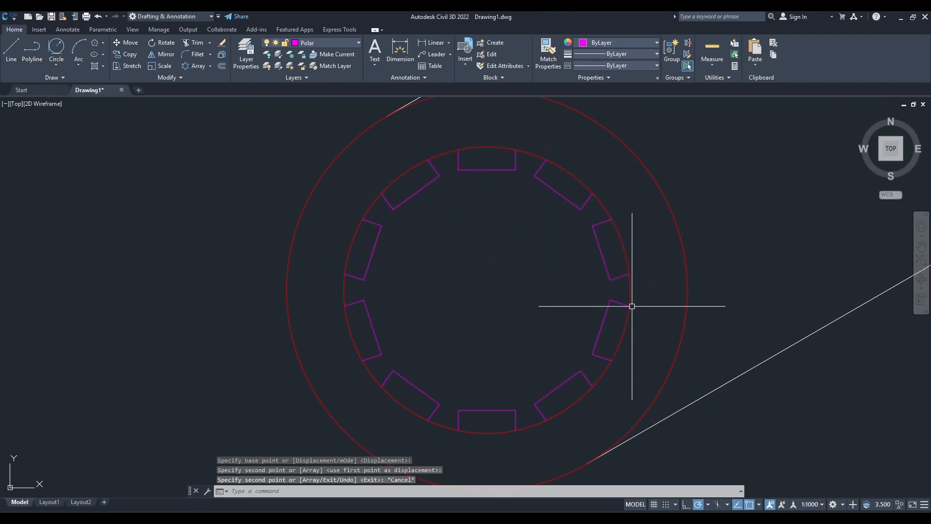
Draw a 1 by 0.4 notch rectangle in the empty area above the right arm's end circles.
{"action": "scroll", "coordinate": [738, 121], "scroll_direction": "down", "scroll_amount": 8}
{"action": "middle_click_drag", "start_coordinate": [737, 122], "coordinate": [439, 327]}
{"action": "scroll", "coordinate": [713, 272], "scroll_direction": "down", "scroll_amount": 4}
{"action": "middle_click_drag", "start_coordinate": [713, 272], "coordinate": [356, 345]}
{"action": "scroll", "coordinate": [499, 264], "scroll_direction": "up", "scroll_amount": 6}
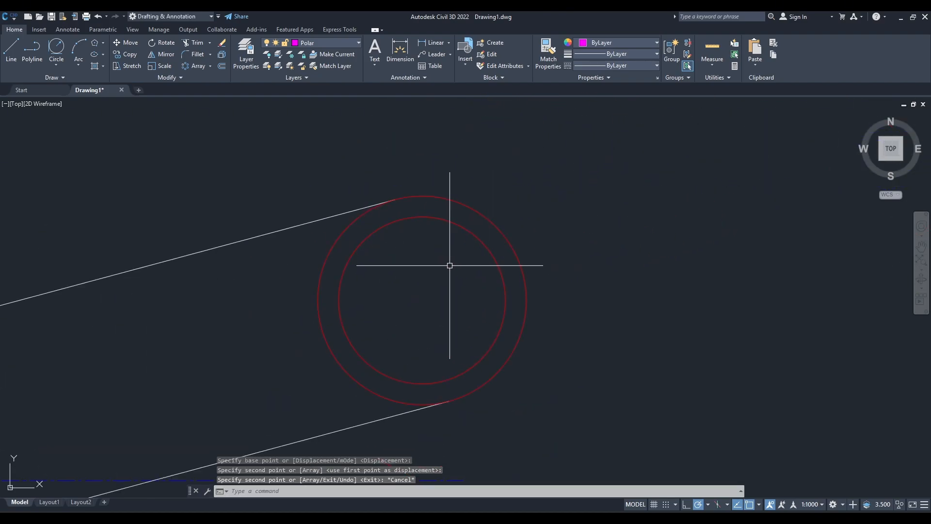
{"action": "scroll", "coordinate": [495, 268], "scroll_direction": "down", "scroll_amount": 5}
{"action": "scroll", "coordinate": [430, 218], "scroll_direction": "up", "scroll_amount": 5}
{"action": "middle_click_drag", "start_coordinate": [430, 218], "coordinate": [426, 268]}
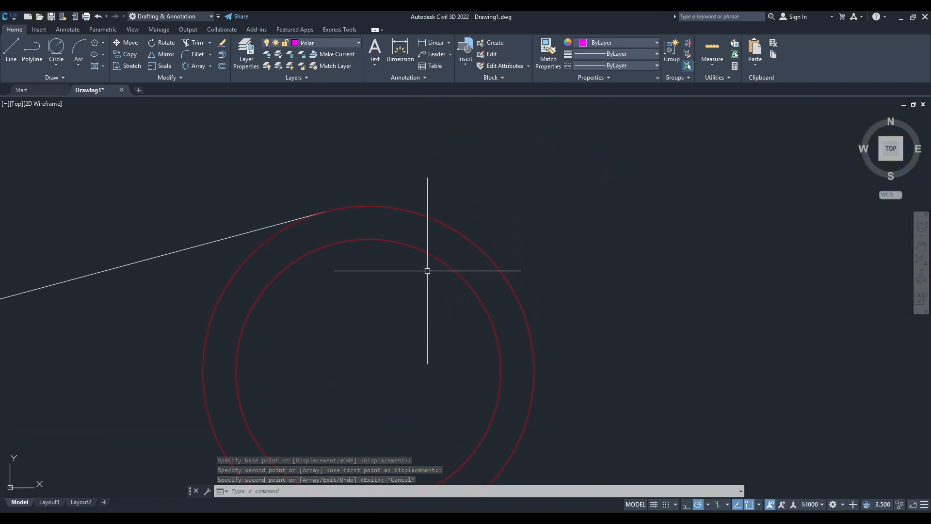
{"action": "type", "text": "rec"}
{"action": "key", "text": "Return"}
{"action": "middle_click_drag", "start_coordinate": [435, 217], "coordinate": [435, 312]}
{"action": "left_click", "coordinate": [439, 191]}
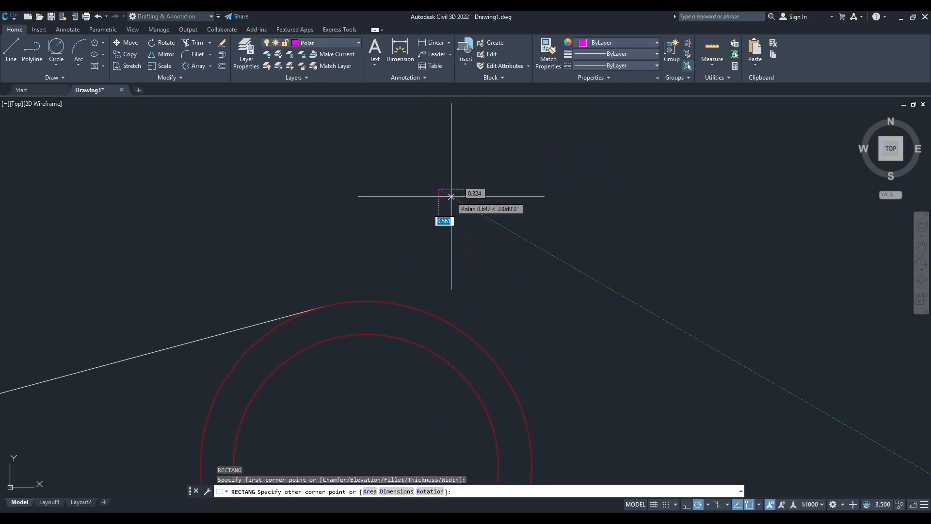
{"action": "key", "text": "Tab"}
{"action": "type", "text": "."}
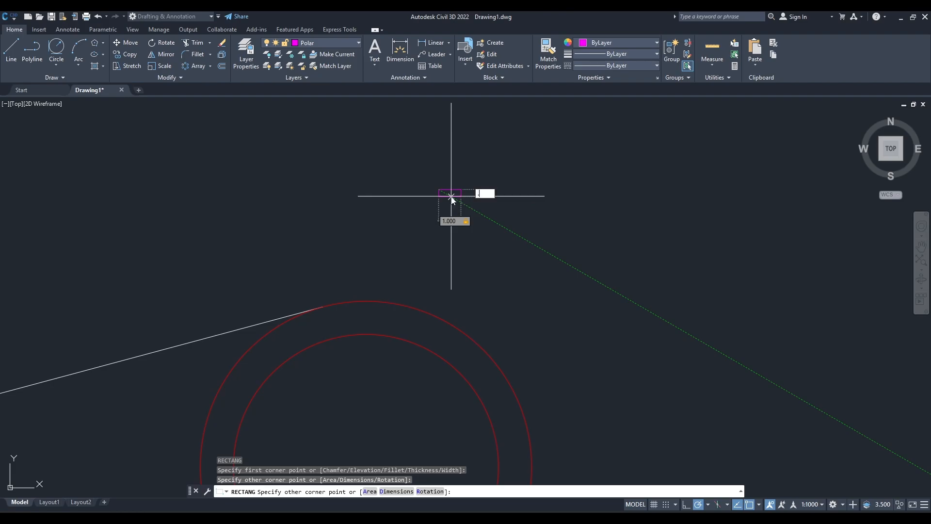
{"action": "type", "text": "4"}
{"action": "key", "text": "Return"}
Move the new rectangle by its top-edge midpoint to the top quadrant of the right arm's inner circle.
{"action": "left_click", "coordinate": [432, 223]}
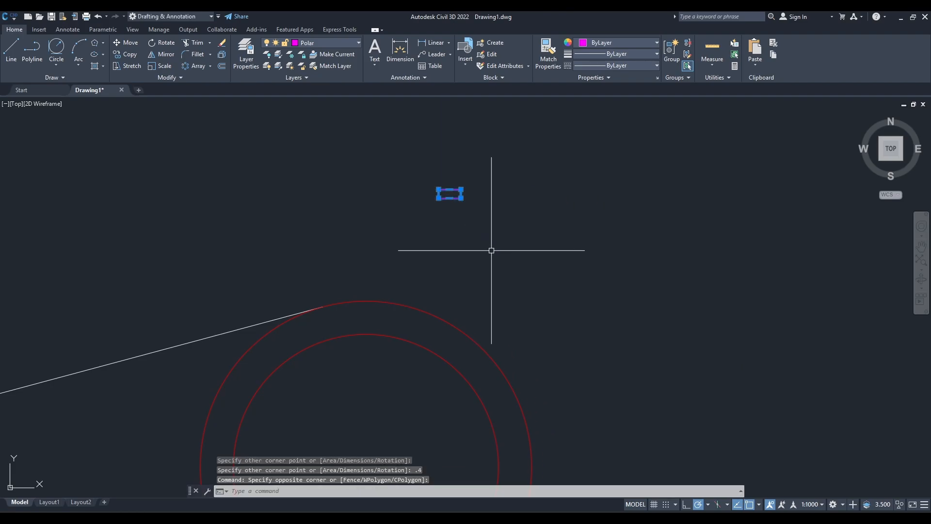
{"action": "type", "text": "m"}
{"action": "key", "text": "Return"}
{"action": "left_click", "coordinate": [449, 193]}
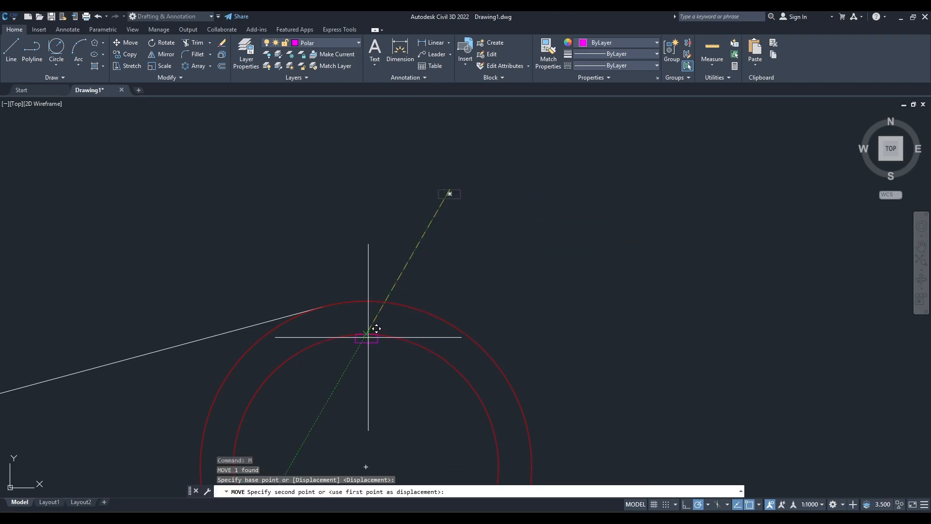
{"action": "scroll", "coordinate": [379, 289], "scroll_direction": "up", "scroll_amount": 3}
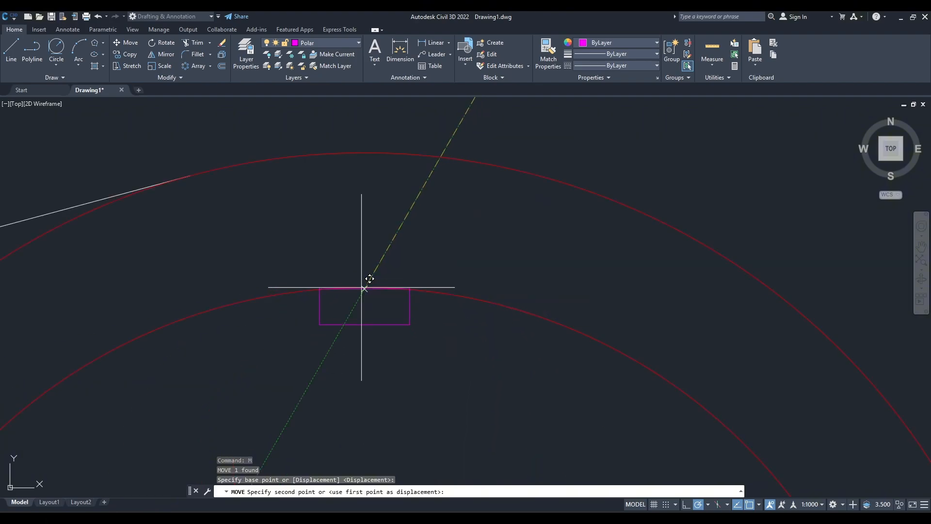
{"action": "left_click", "coordinate": [364, 289]}
Trim the parts of the notch rectangle that lie outside the right arm's inner circle.
{"action": "scroll", "coordinate": [378, 309], "scroll_direction": "up", "scroll_amount": 2}
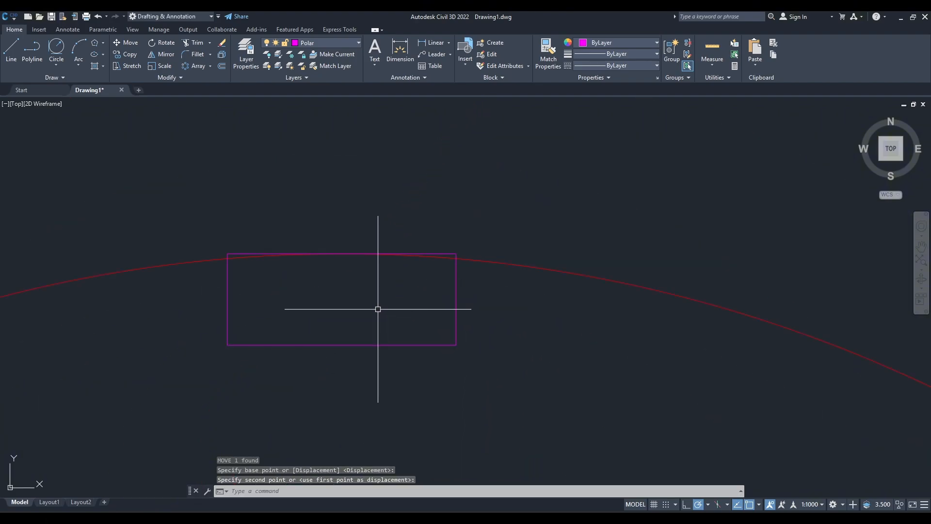
{"action": "type", "text": "tr"}
{"action": "key", "text": "Return"}
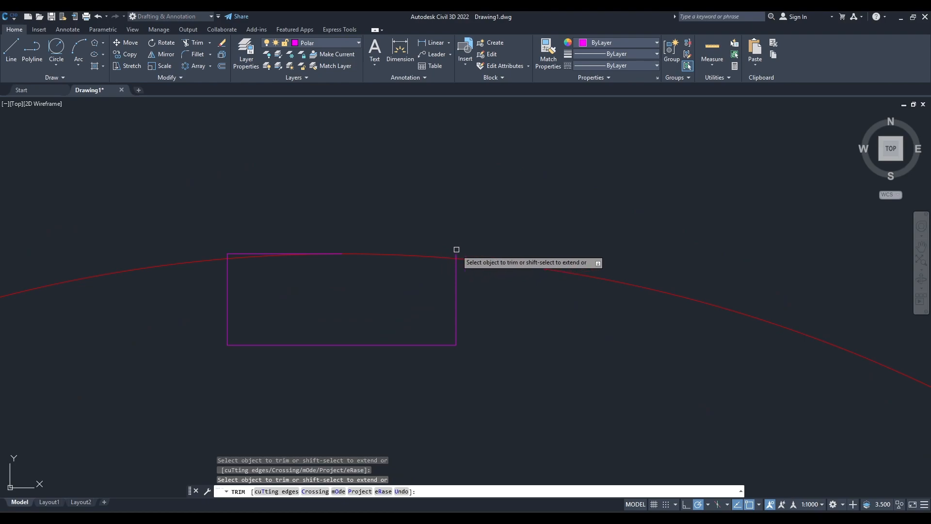
{"action": "left_click", "coordinate": [233, 251]}
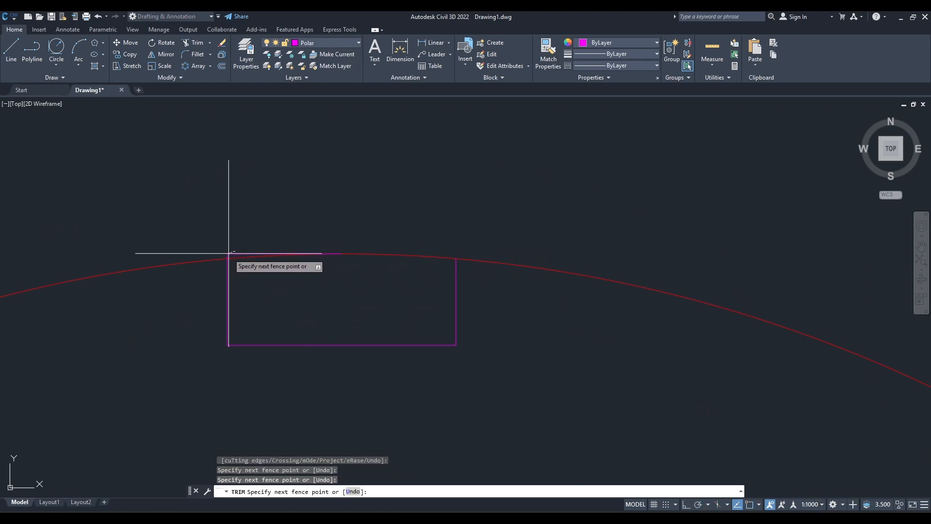
{"action": "key", "text": "Return"}
{"action": "scroll", "coordinate": [225, 256], "scroll_direction": "up", "scroll_amount": 2}
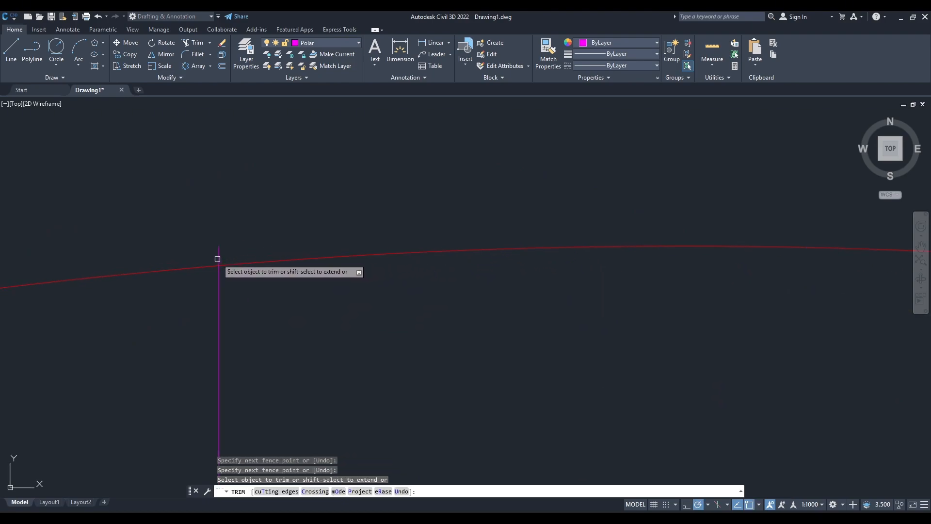
{"action": "scroll", "coordinate": [391, 324], "scroll_direction": "down", "scroll_amount": 3}
{"action": "key", "text": "Escape"}
Create a polar array of the trimmed notch around the centre of the right arm's end circles.
{"action": "left_click", "coordinate": [393, 347]}
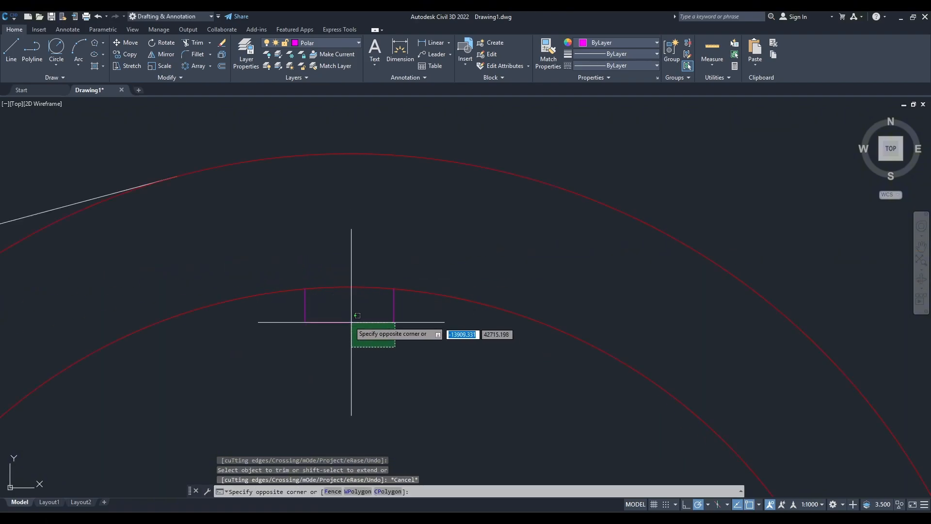
{"action": "left_click", "coordinate": [347, 320]}
{"action": "scroll", "coordinate": [332, 334], "scroll_direction": "down", "scroll_amount": 6}
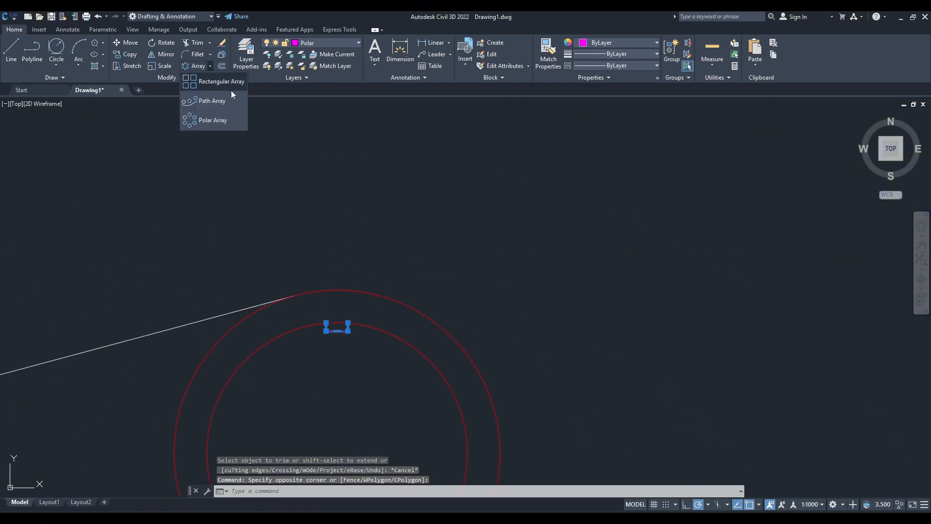
{"action": "left_click", "coordinate": [213, 120]}
{"action": "scroll", "coordinate": [433, 262], "scroll_direction": "down", "scroll_amount": 4}
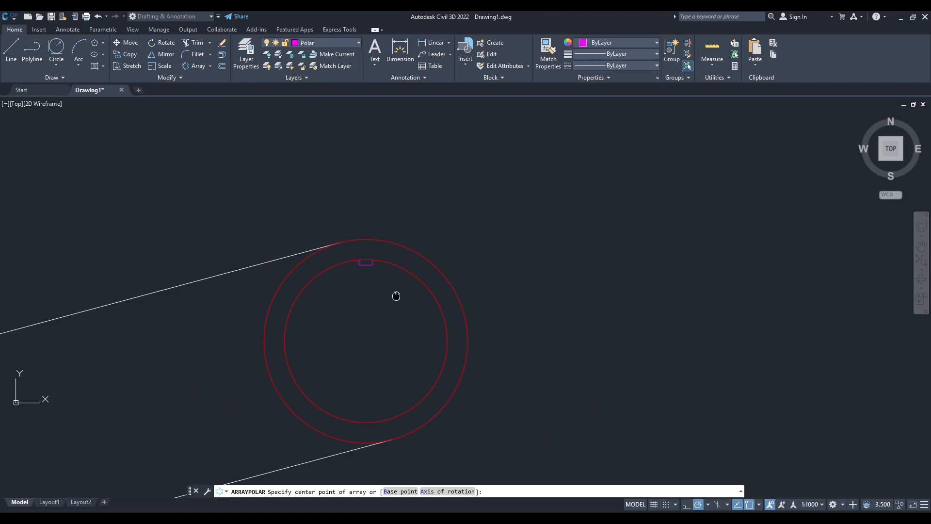
{"action": "left_click", "coordinate": [369, 304]}
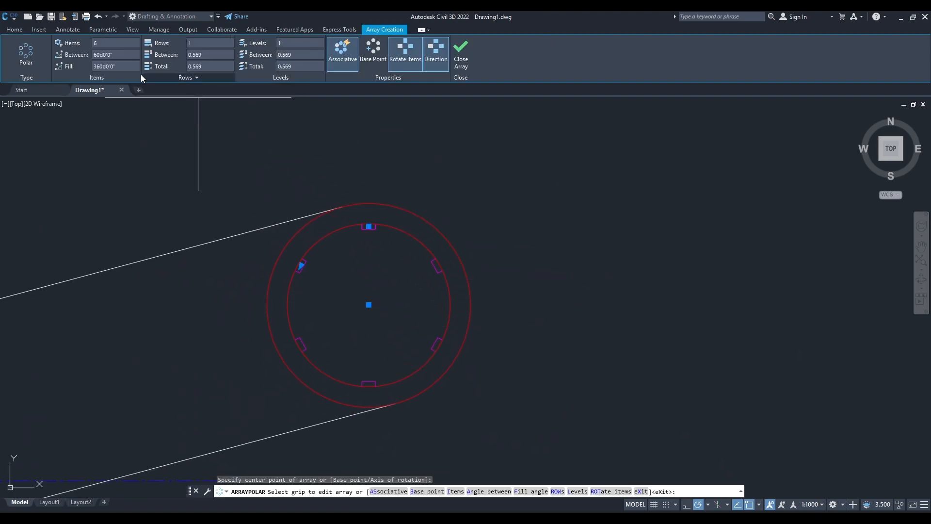
Check the right arm's notch count in the reference drawing, set the polar array to 20 items and finish it.
{"action": "key", "text": "alt+Tab"}
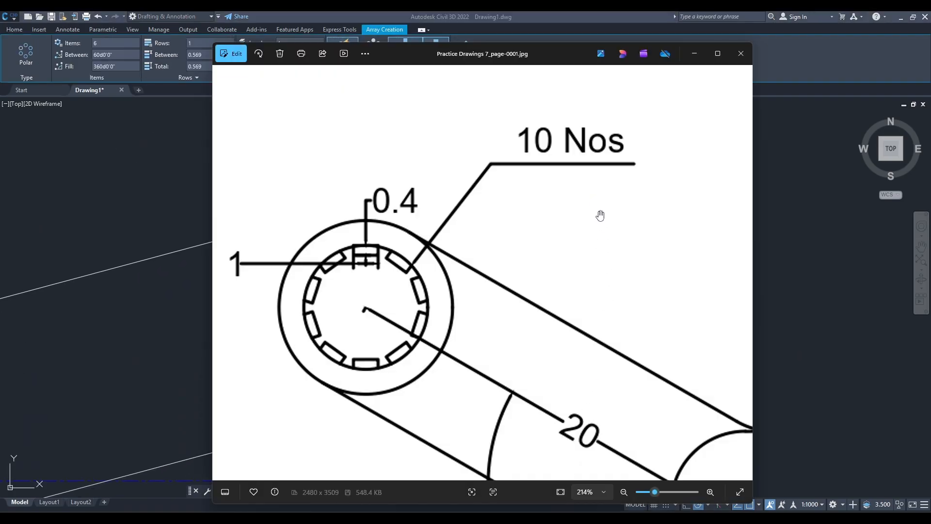
{"action": "scroll", "coordinate": [600, 216], "scroll_direction": "down", "scroll_amount": 5}
{"action": "scroll", "coordinate": [680, 311], "scroll_direction": "up", "scroll_amount": 2}
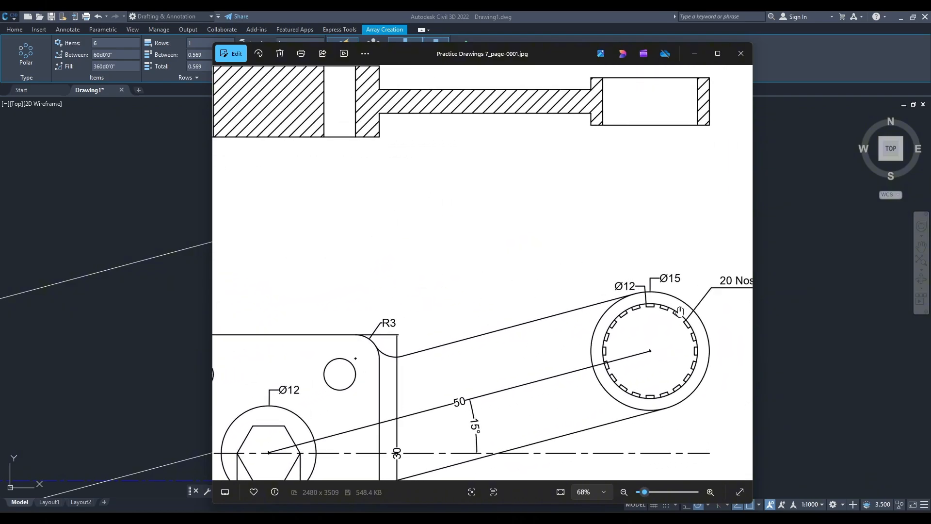
{"action": "scroll", "coordinate": [680, 310], "scroll_direction": "up", "scroll_amount": 2}
{"action": "left_click", "coordinate": [694, 54]}
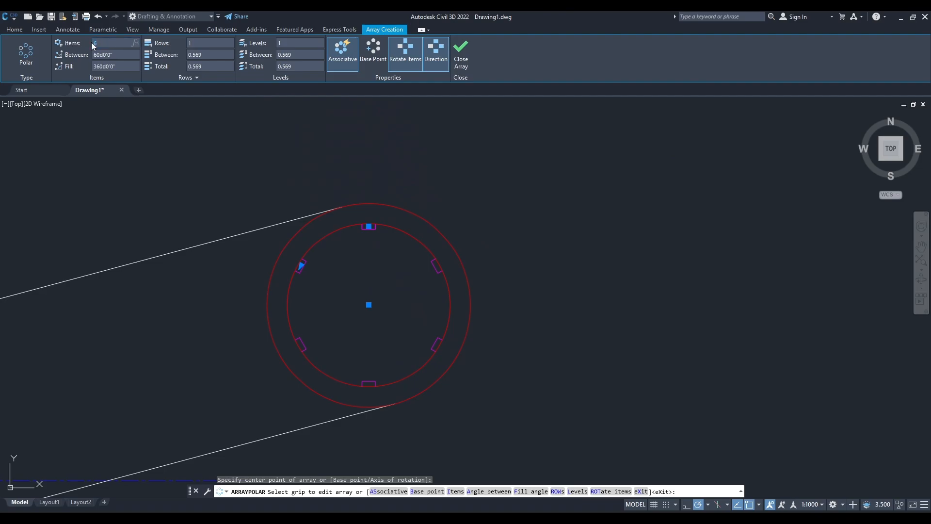
{"action": "key", "text": "Return"}
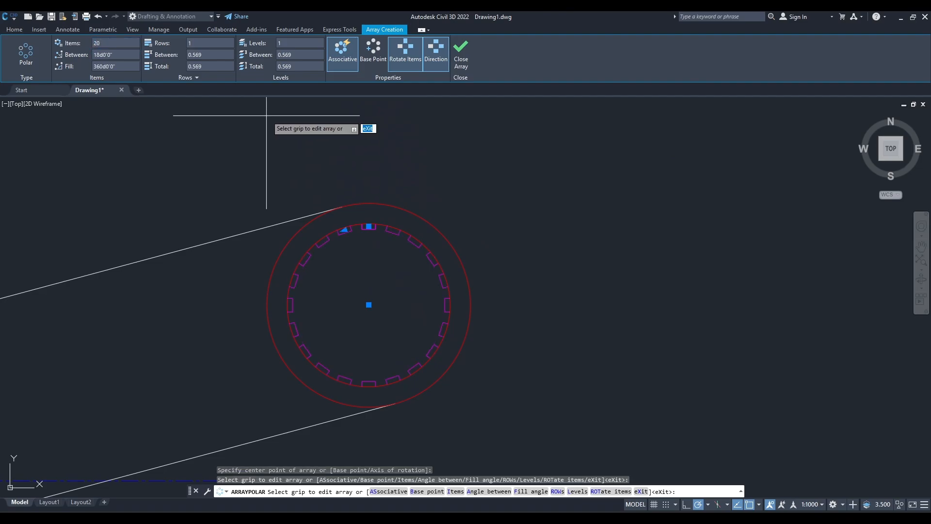
{"action": "scroll", "coordinate": [365, 231], "scroll_direction": "up", "scroll_amount": 3}
{"action": "scroll", "coordinate": [357, 252], "scroll_direction": "down", "scroll_amount": 6}
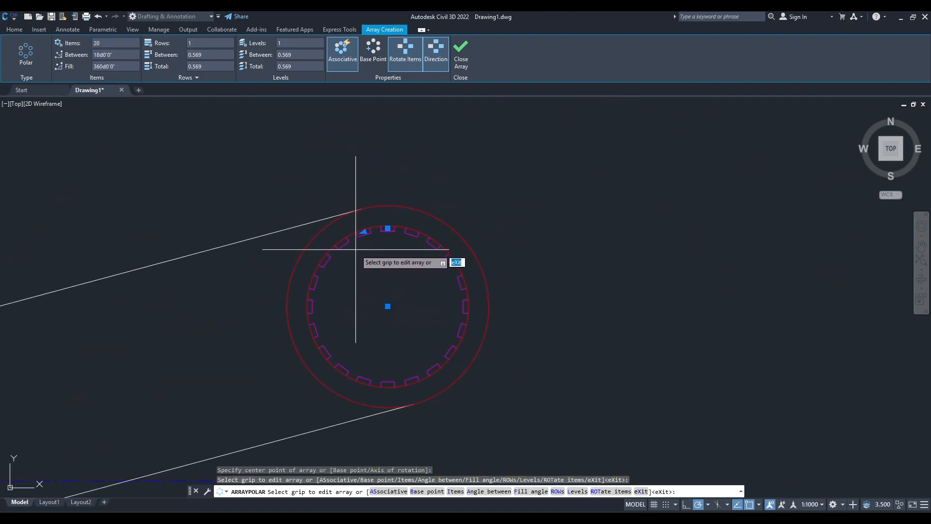
{"action": "left_click", "coordinate": [457, 64]}
Compare the finished right arm with the reference drawing and examine the hatched section view above the plan.
{"action": "scroll", "coordinate": [478, 331], "scroll_direction": "down", "scroll_amount": 6}
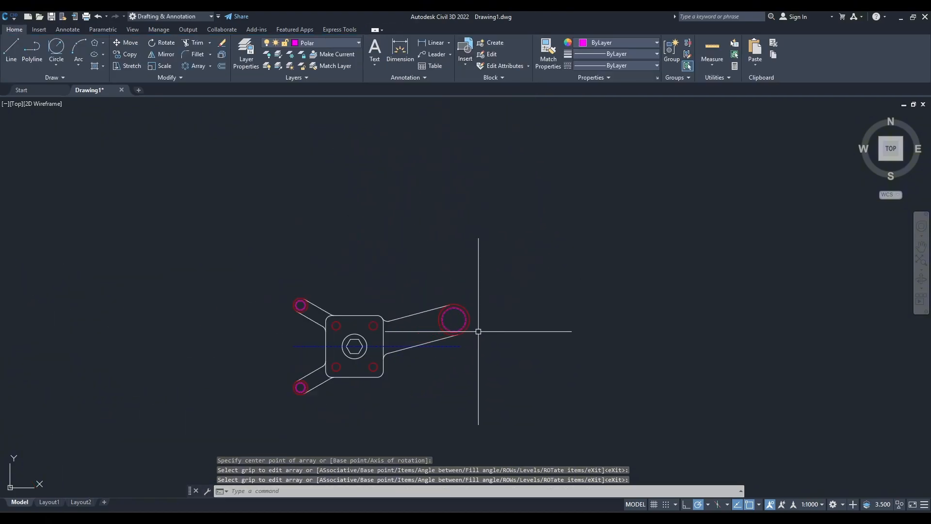
{"action": "scroll", "coordinate": [568, 305], "scroll_direction": "up", "scroll_amount": 4}
{"action": "mouse_move", "coordinate": [478, 331]}
{"action": "middle_mouse_down"}
{"action": "mouse_move", "coordinate": [569, 304]}
{"action": "mouse_move", "coordinate": [497, 306]}
{"action": "mouse_move", "coordinate": [478, 346]}
{"action": "middle_mouse_up"}
{"action": "scroll", "coordinate": [482, 308], "scroll_direction": "up", "scroll_amount": 2}
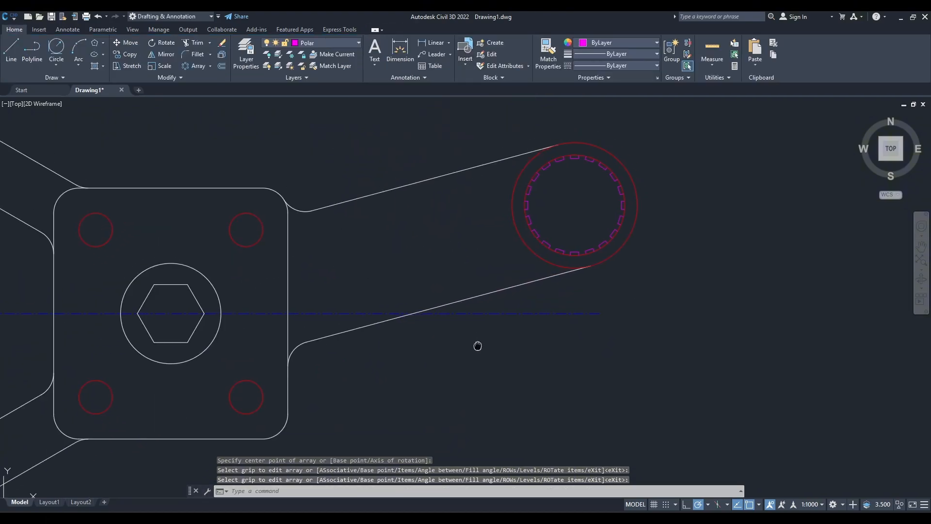
{"action": "left_click", "coordinate": [593, 521]}
{"action": "scroll", "coordinate": [539, 366], "scroll_direction": "down", "scroll_amount": 4}
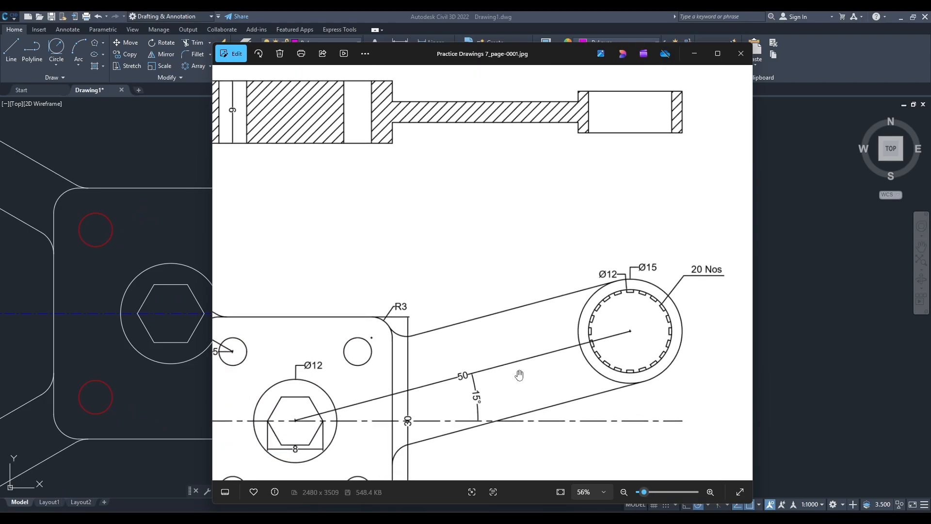
{"action": "left_click_drag", "start_coordinate": [474, 402], "coordinate": [477, 330]}
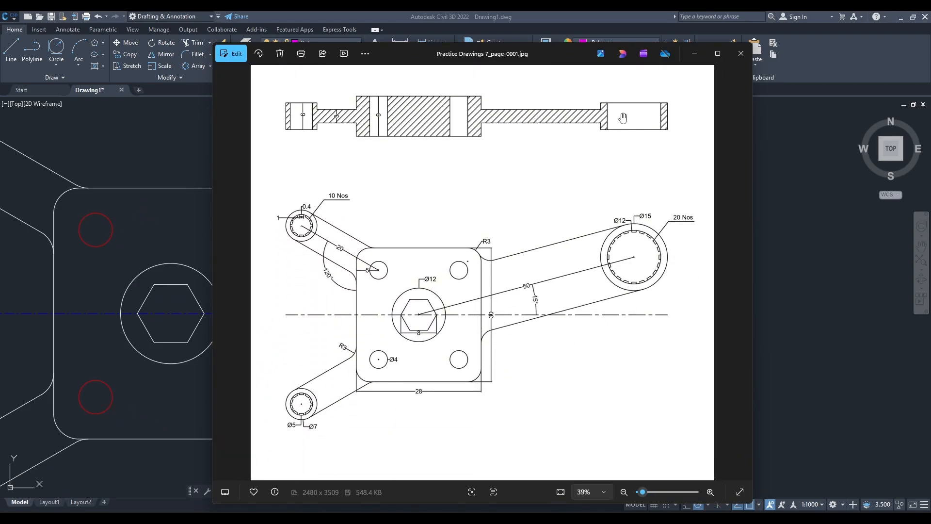
{"action": "left_click_drag", "start_coordinate": [633, 120], "coordinate": [584, 258]}
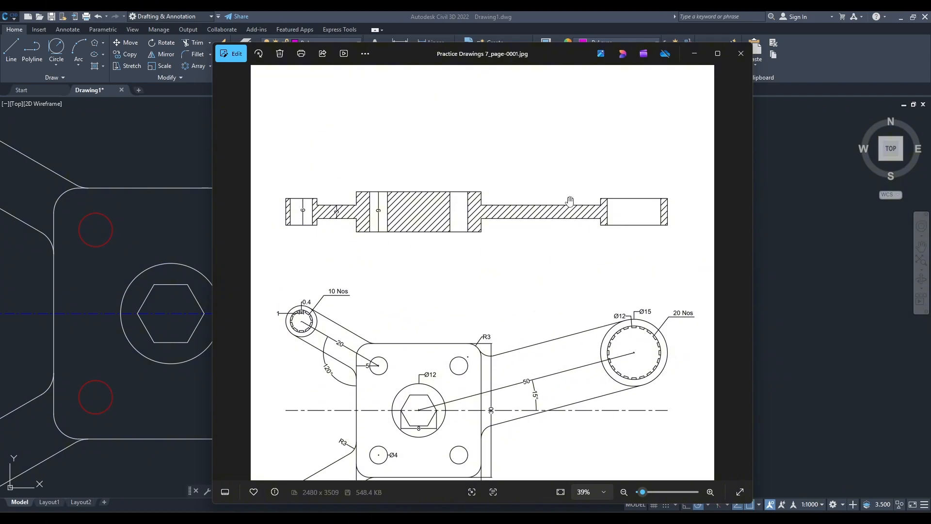
{"action": "left_click", "coordinate": [695, 55]}
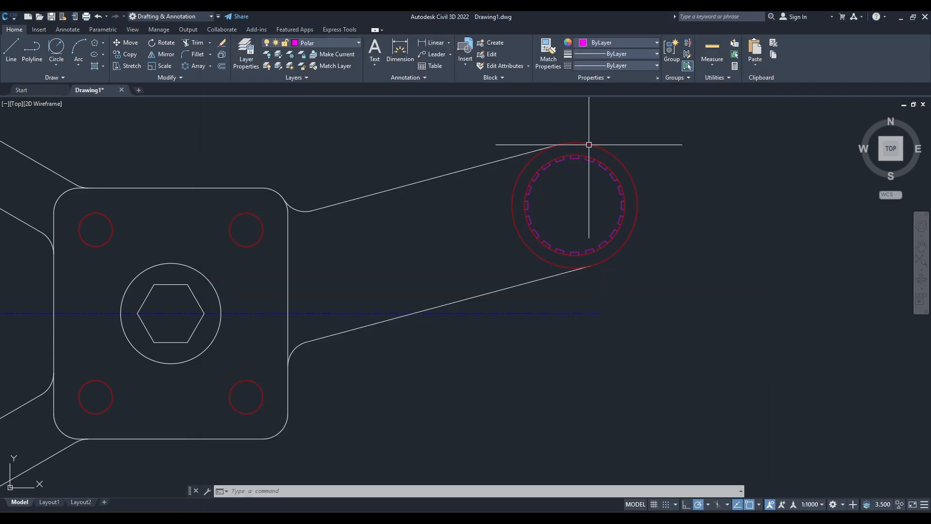
Draw a vertical ray upward from the left quadrant of the upper left arm's outer end circle.
{"action": "scroll", "coordinate": [549, 266], "scroll_direction": "down", "scroll_amount": 5}
{"action": "scroll", "coordinate": [460, 296], "scroll_direction": "up", "scroll_amount": 3}
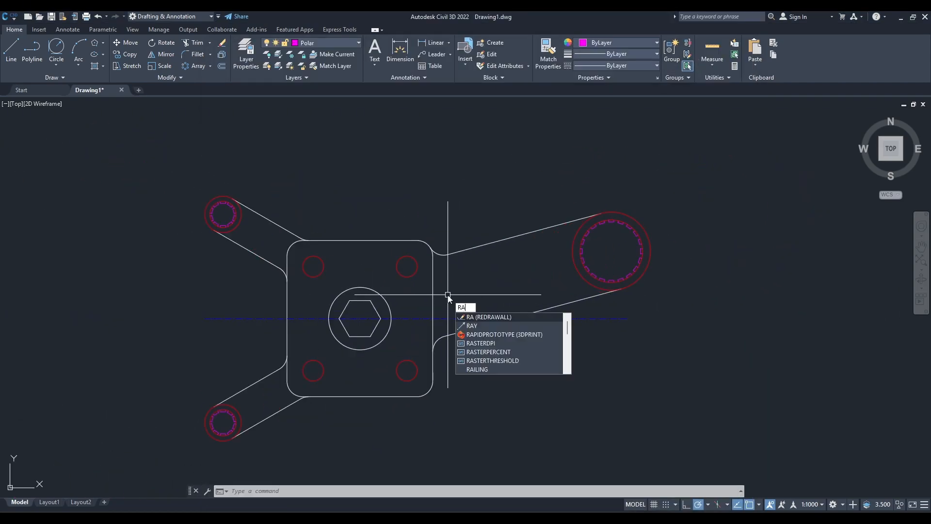
{"action": "key", "text": "Return"}
{"action": "scroll", "coordinate": [340, 262], "scroll_direction": "up", "scroll_amount": 5}
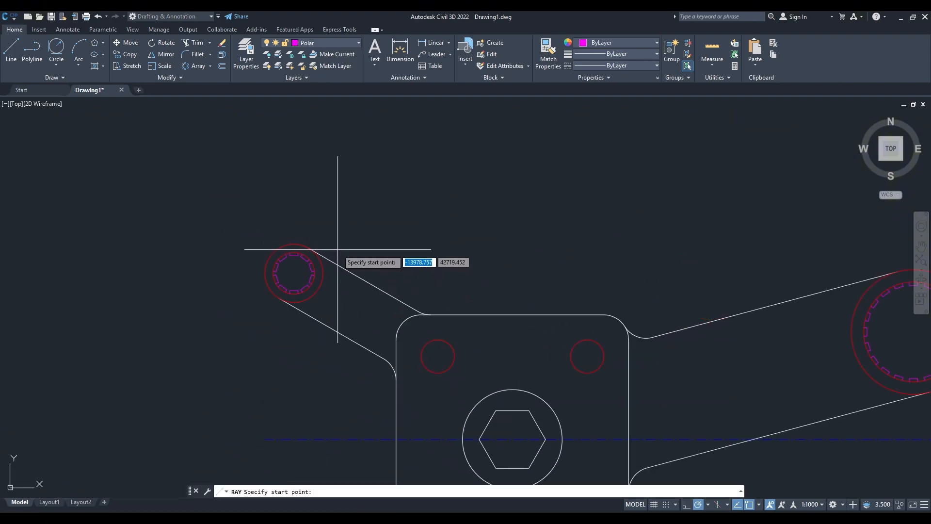
{"action": "left_click", "coordinate": [266, 273]}
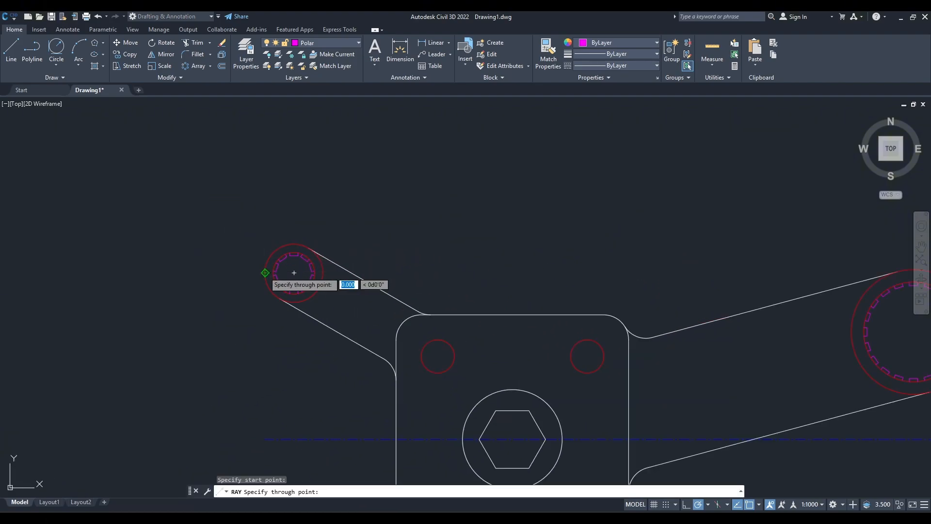
{"action": "left_click", "coordinate": [265, 205]}
{"action": "key", "text": "Escape"}
Draw vertical rays upward from the left and right quadrants of the upper left arm's inner end circle.
{"action": "key", "text": "Return"}
{"action": "scroll", "coordinate": [282, 248], "scroll_direction": "up", "scroll_amount": 4}
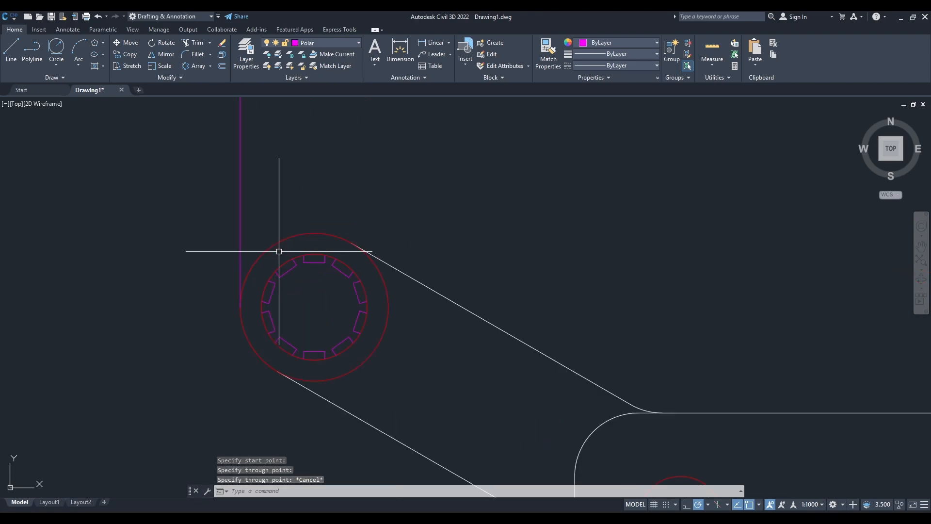
{"action": "left_click", "coordinate": [261, 307]}
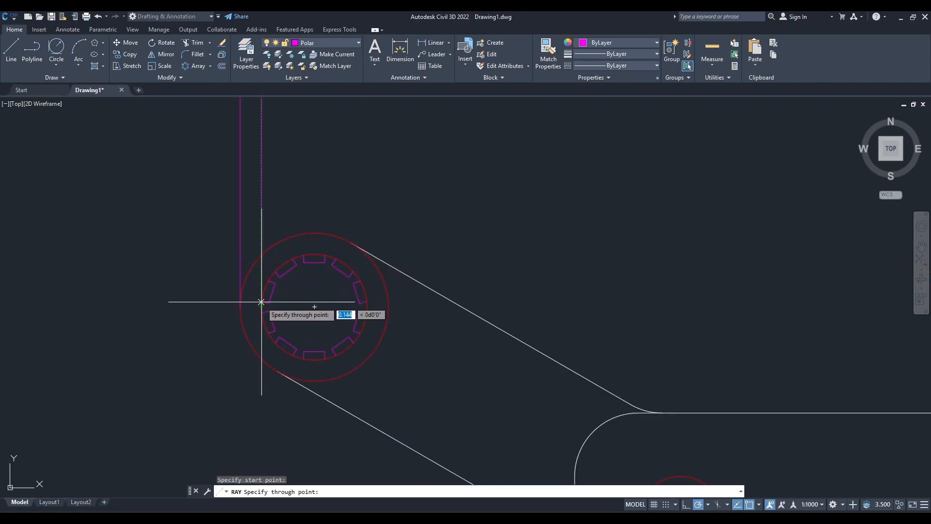
{"action": "left_click", "coordinate": [261, 201]}
{"action": "key", "text": "Escape"}
{"action": "key", "text": "Return"}
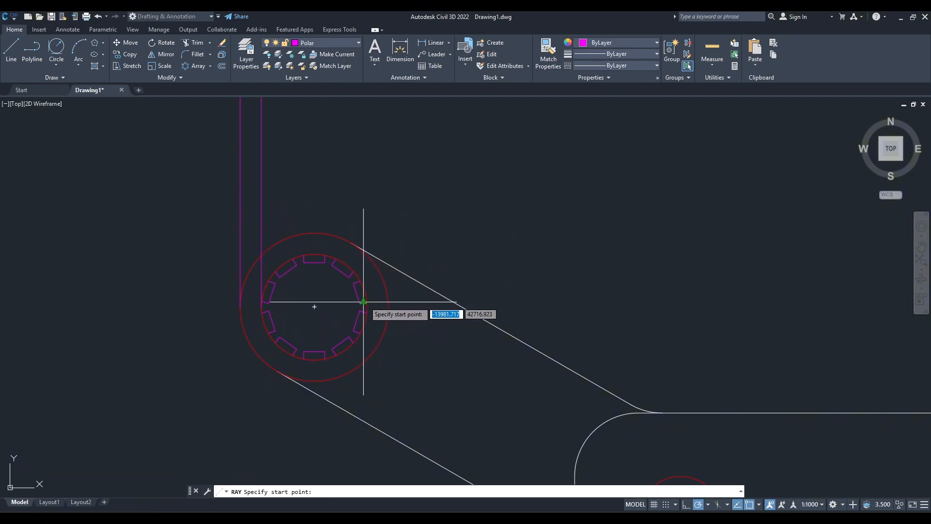
{"action": "left_click", "coordinate": [367, 311]}
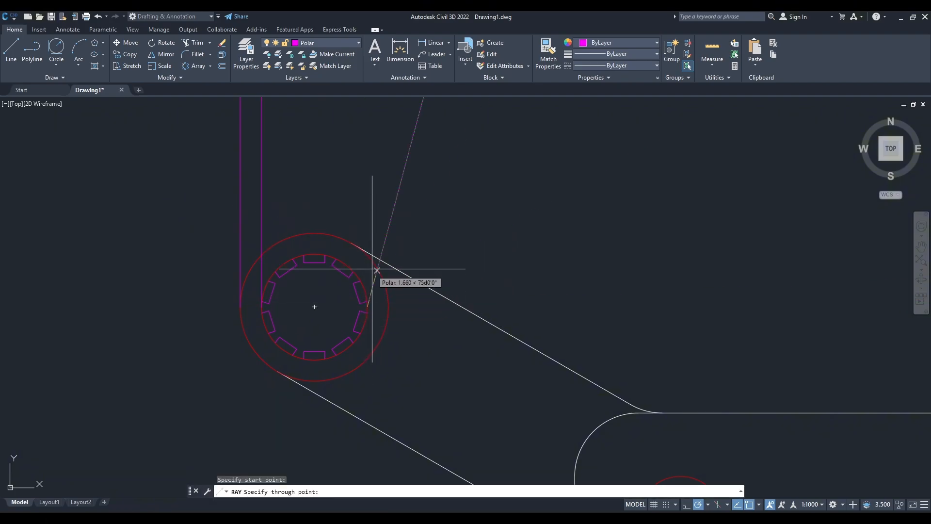
{"action": "left_click", "coordinate": [368, 208]}
{"action": "key", "text": "Escape"}
Move the three vertical rays above the upper left arm to layer 0.
{"action": "scroll", "coordinate": [436, 254], "scroll_direction": "down", "scroll_amount": 7}
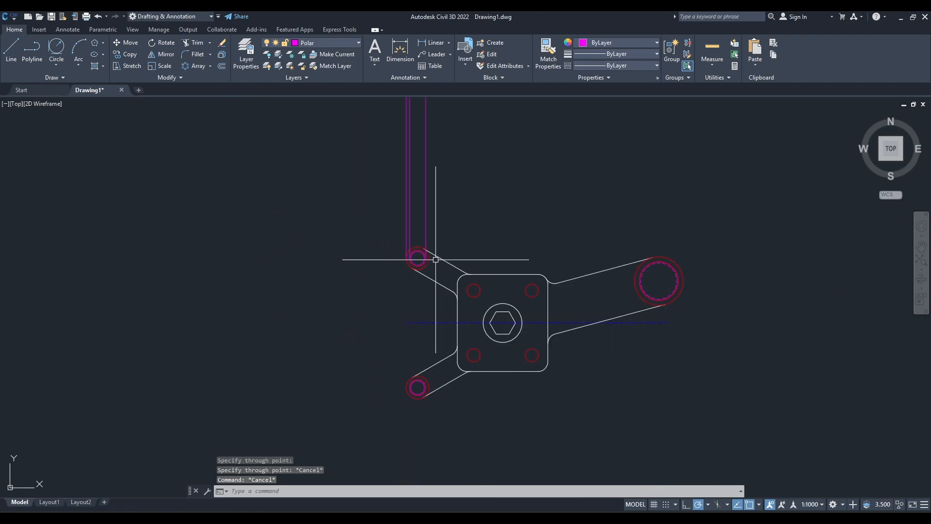
{"action": "middle_click_drag", "start_coordinate": [472, 294], "coordinate": [463, 338]}
{"action": "left_click", "coordinate": [461, 256]}
{"action": "left_click", "coordinate": [378, 218]}
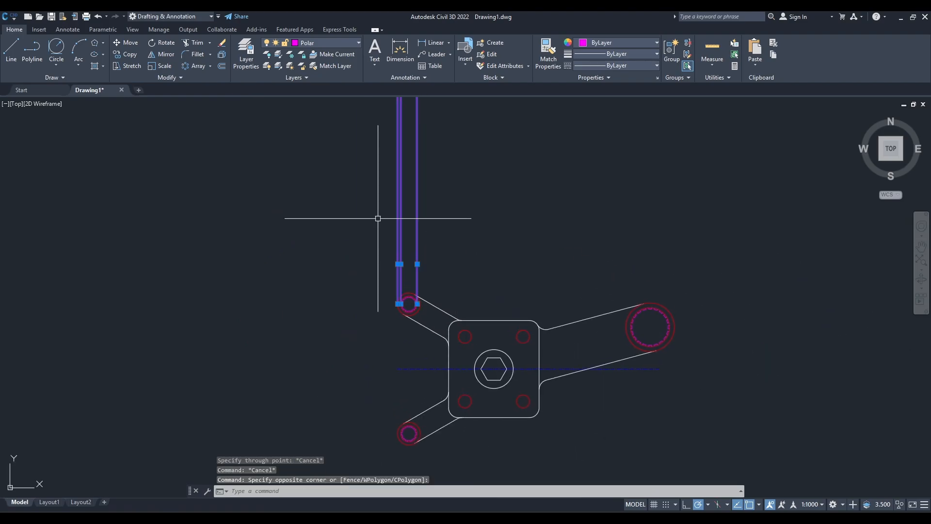
{"action": "left_click", "coordinate": [342, 44]}
{"action": "left_click", "coordinate": [324, 59]}
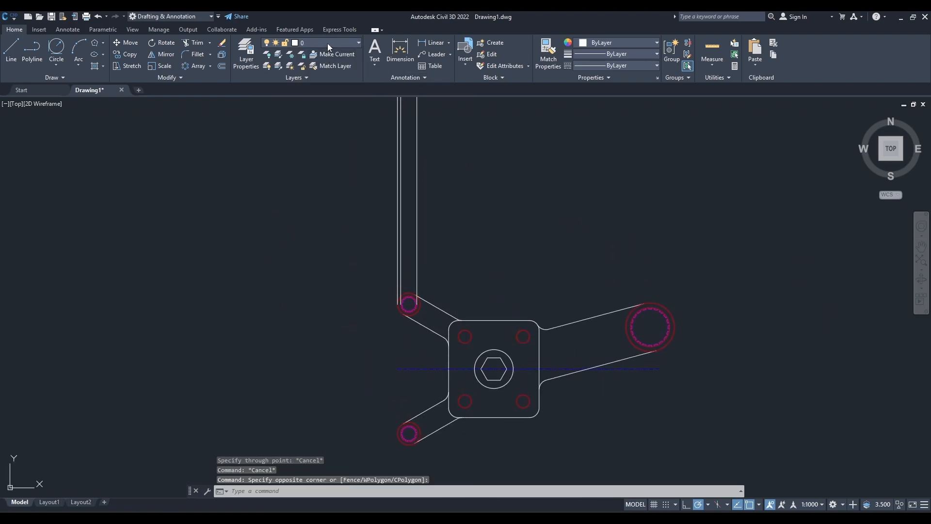
Make layer 0 the current layer.
{"action": "left_click", "coordinate": [327, 44]}
{"action": "left_click", "coordinate": [323, 54]}
{"action": "left_click", "coordinate": [322, 53]}
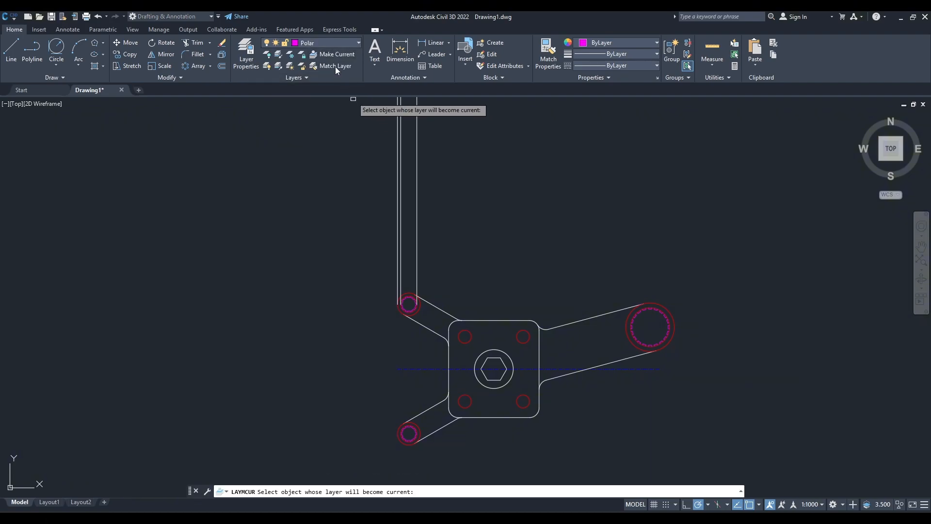
{"action": "left_click", "coordinate": [328, 43]}
{"action": "left_click", "coordinate": [319, 55]}
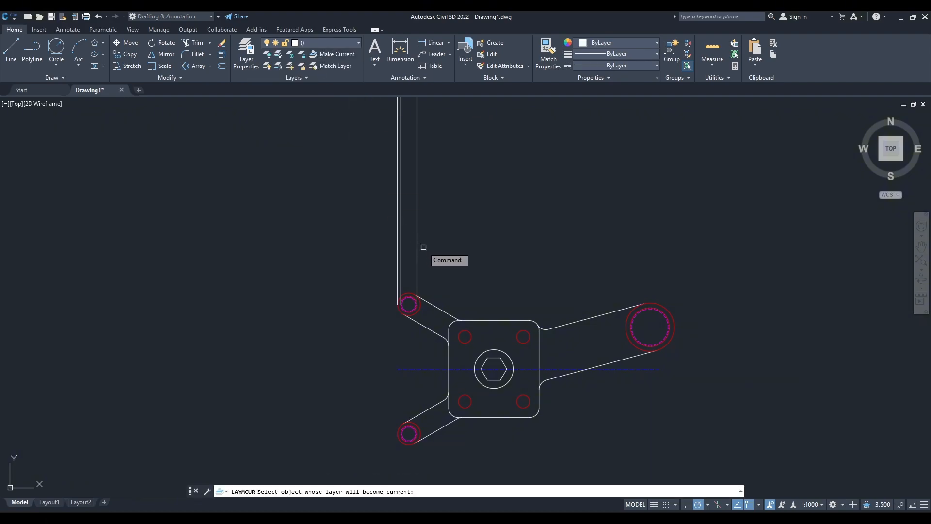
{"action": "key", "text": "Escape"}
Draw a vertical ray upward from the right quadrant of the upper left arm's outer end circle.
{"action": "scroll", "coordinate": [442, 292], "scroll_direction": "up", "scroll_amount": 2}
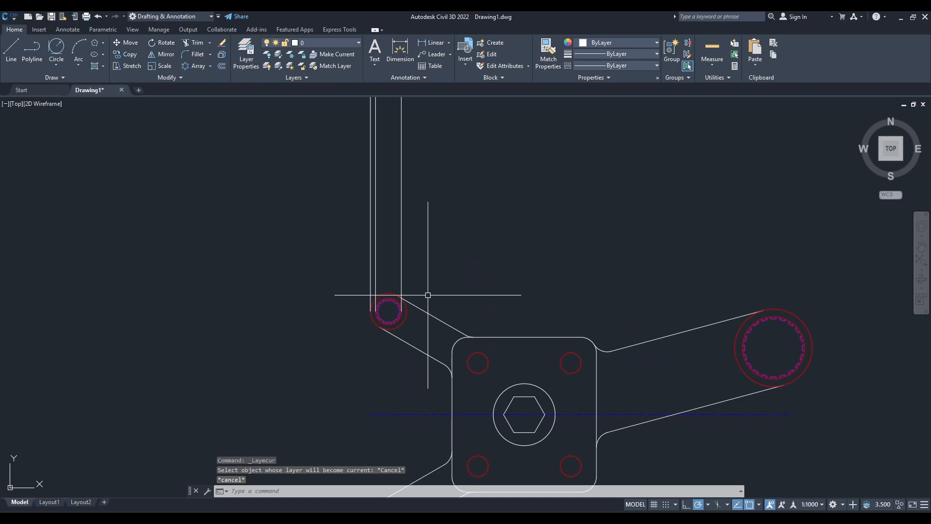
{"action": "key", "text": "Return"}
{"action": "scroll", "coordinate": [425, 296], "scroll_direction": "up", "scroll_amount": 5}
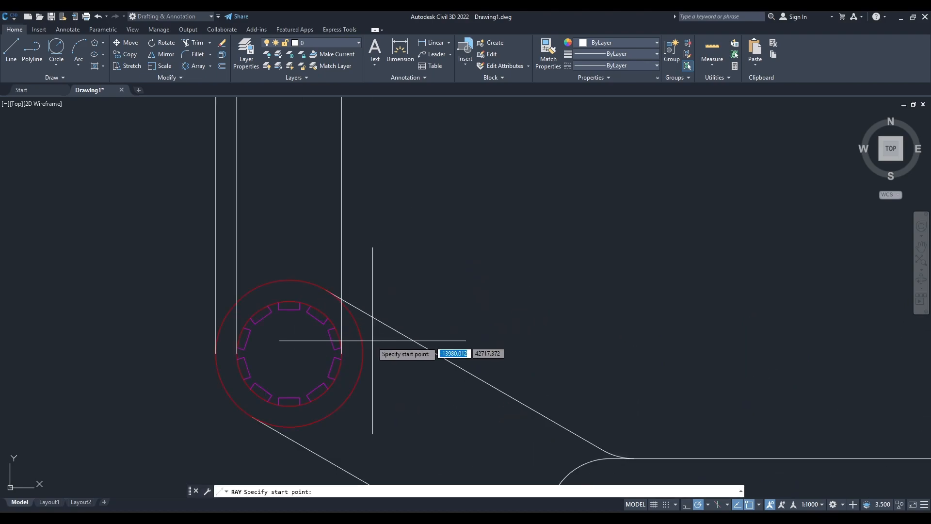
{"action": "left_click", "coordinate": [362, 354]}
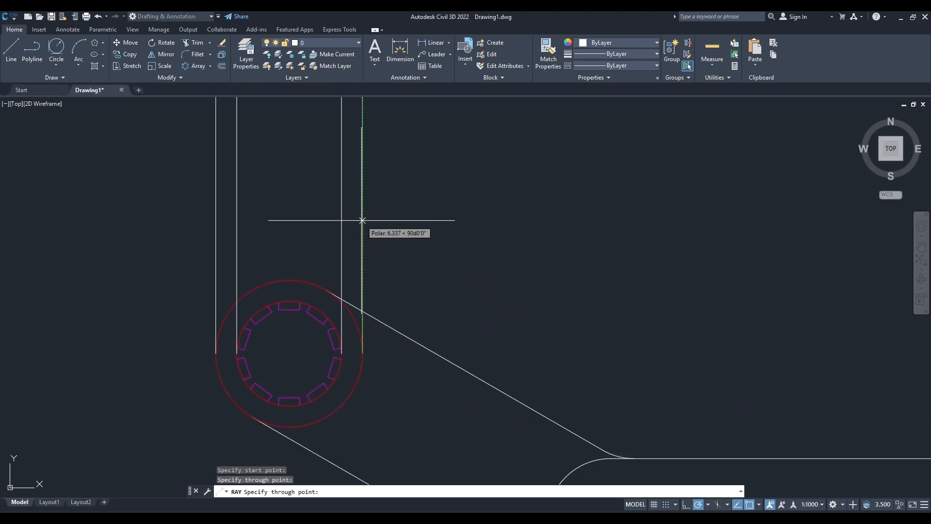
{"action": "key", "text": "Escape"}
Draw a vertical ray upward from the plate's left edge, starting at the lower end of its upper left corner arc.
{"action": "scroll", "coordinate": [436, 315], "scroll_direction": "down", "scroll_amount": 4}
{"action": "scroll", "coordinate": [413, 320], "scroll_direction": "up", "scroll_amount": 4}
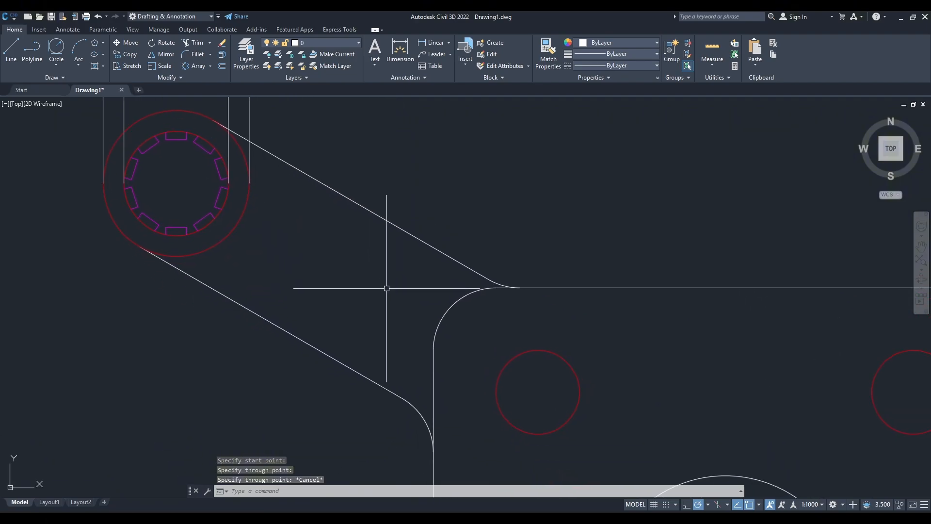
{"action": "key", "text": "Return"}
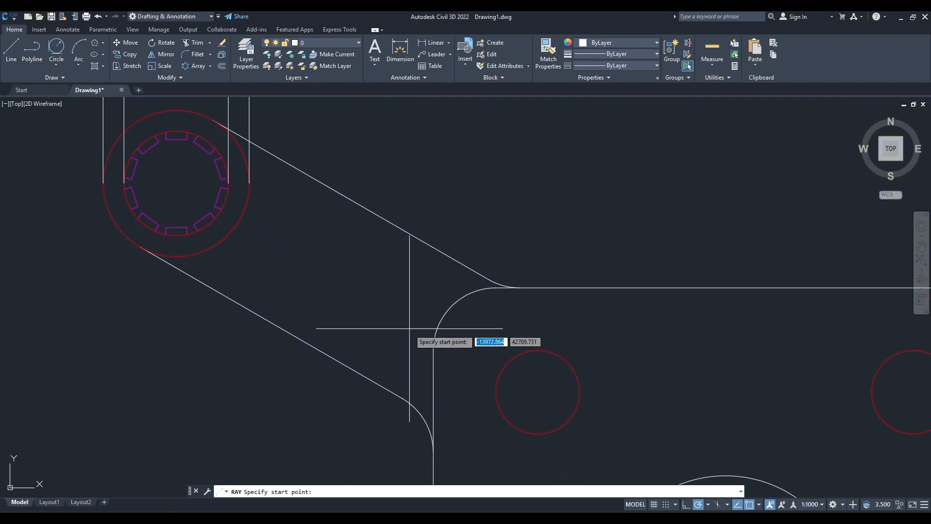
{"action": "left_click", "coordinate": [433, 348]}
{"action": "key", "text": "Escape"}
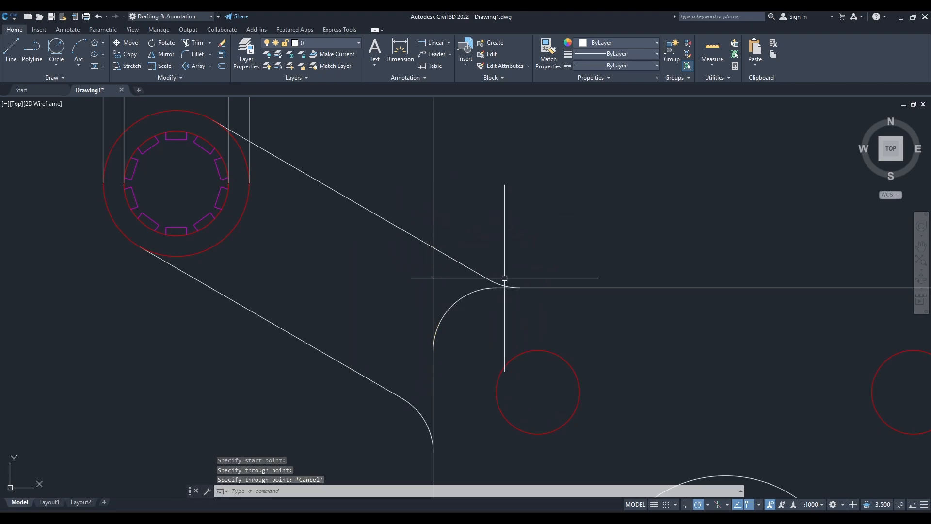
Draw vertical rays upward from the left and right quadrants of the plate's upper left hole.
{"action": "middle_click_drag", "start_coordinate": [490, 338], "coordinate": [447, 307]}
{"action": "key", "text": "Return"}
{"action": "left_click", "coordinate": [455, 360]}
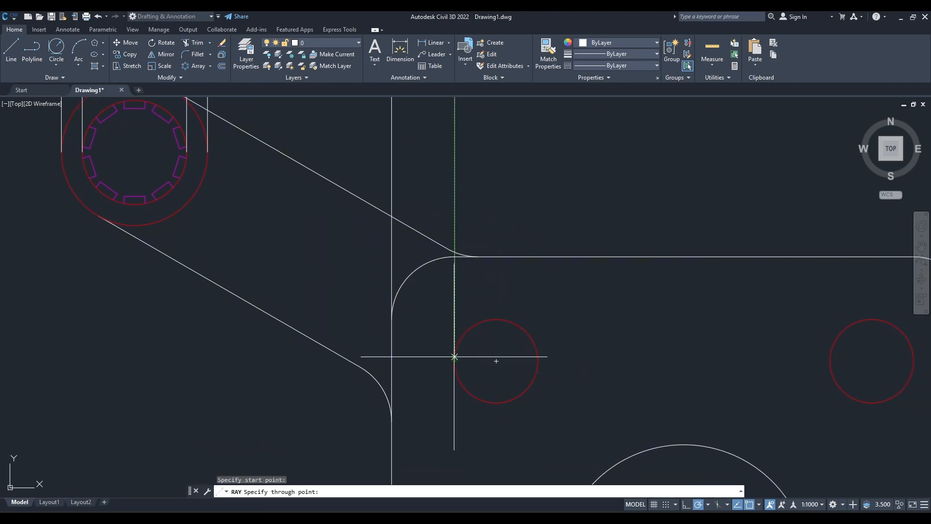
{"action": "left_click", "coordinate": [454, 253]}
{"action": "key", "text": "Escape"}
{"action": "key", "text": "Return"}
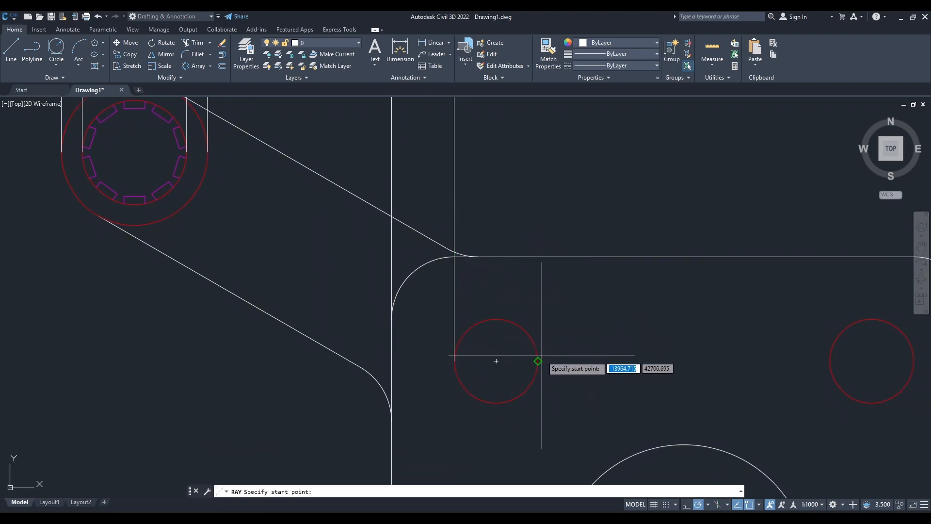
{"action": "left_click", "coordinate": [537, 361]}
{"action": "left_click", "coordinate": [537, 259]}
{"action": "key", "text": "Escape"}
Draw vertical rays upward from the left and right quadrants of the plate's upper right hole.
{"action": "middle_click_drag", "start_coordinate": [601, 319], "coordinate": [466, 355]}
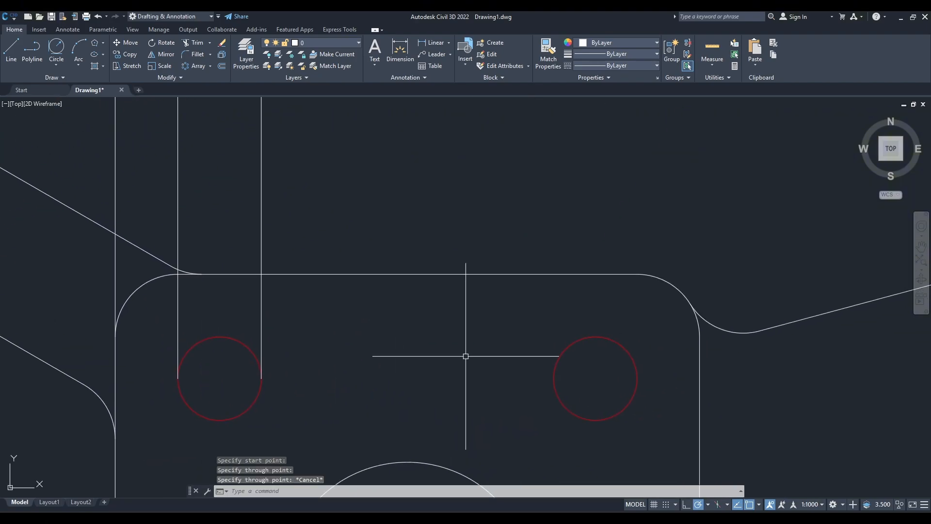
{"action": "key", "text": "Return"}
{"action": "left_click", "coordinate": [553, 379]}
{"action": "left_click", "coordinate": [553, 317]}
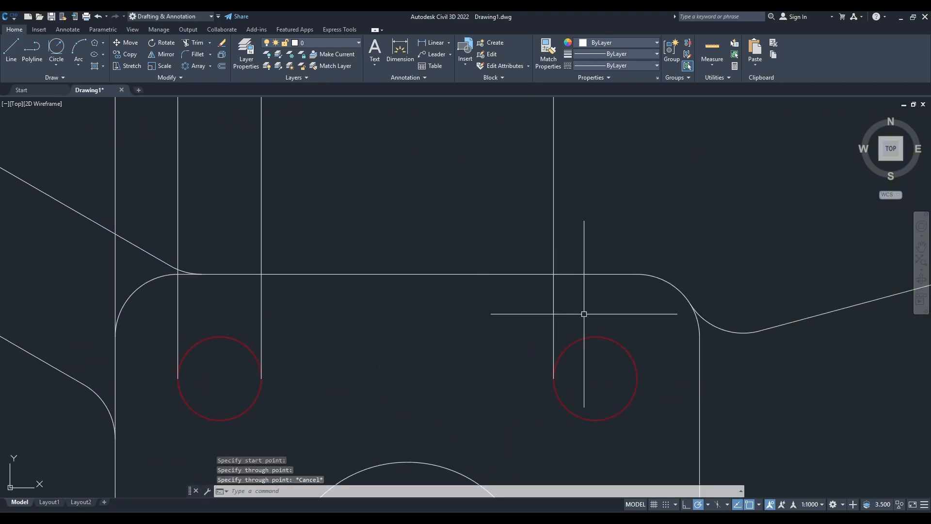
{"action": "key", "text": "Escape"}
{"action": "key", "text": "Return"}
{"action": "left_click", "coordinate": [637, 378]}
{"action": "key", "text": "Escape"}
Draw a vertical ray upward from the plate's right edge, starting at the lower end of its upper right corner arc.
{"action": "middle_click_drag", "start_coordinate": [664, 363], "coordinate": [453, 314]}
{"action": "key", "text": "Escape"}
{"action": "key", "text": "Return"}
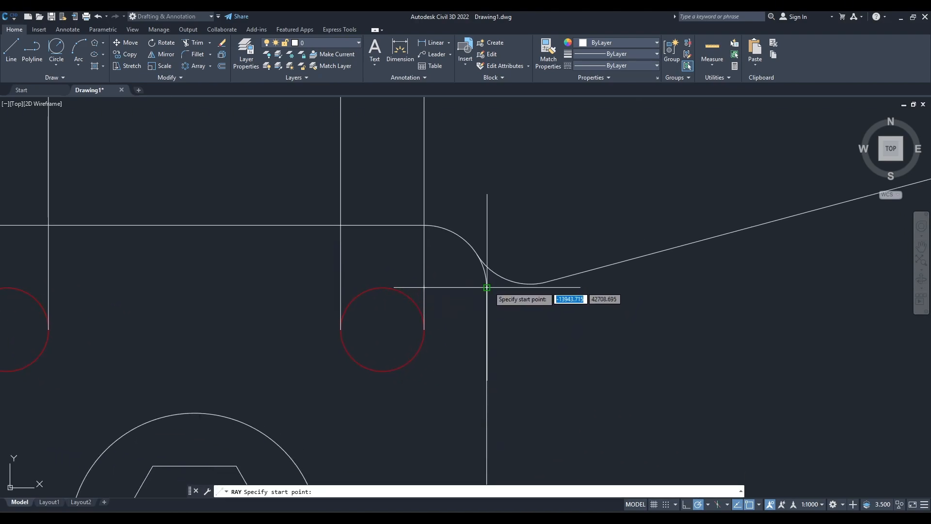
{"action": "left_click", "coordinate": [486, 287]}
{"action": "key", "text": "Escape"}
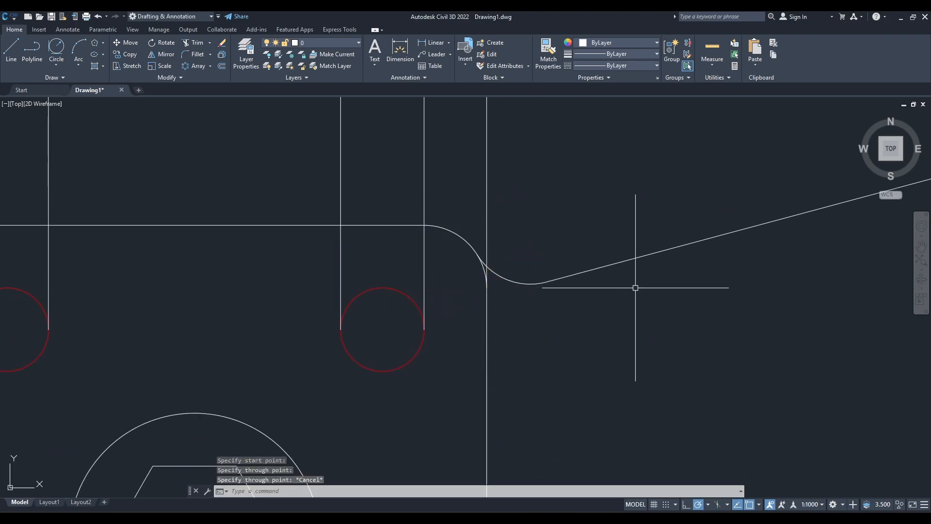
With Ortho on, draw vertical rays upward from the left quadrants of the right arm's outer and inner end circles.
{"action": "left_click", "coordinate": [686, 504]}
{"action": "scroll", "coordinate": [519, 441], "scroll_direction": "down", "scroll_amount": 6}
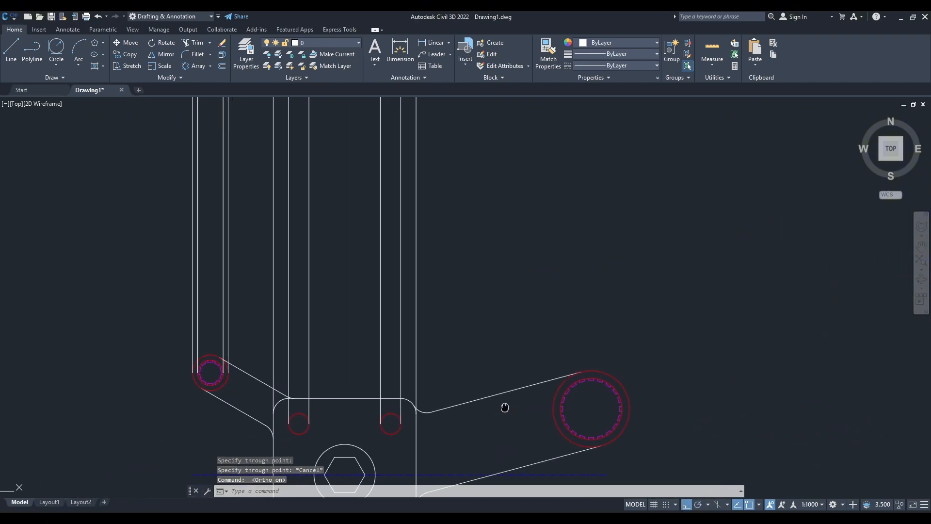
{"action": "scroll", "coordinate": [488, 349], "scroll_direction": "up", "scroll_amount": 5}
{"action": "key", "text": "Return"}
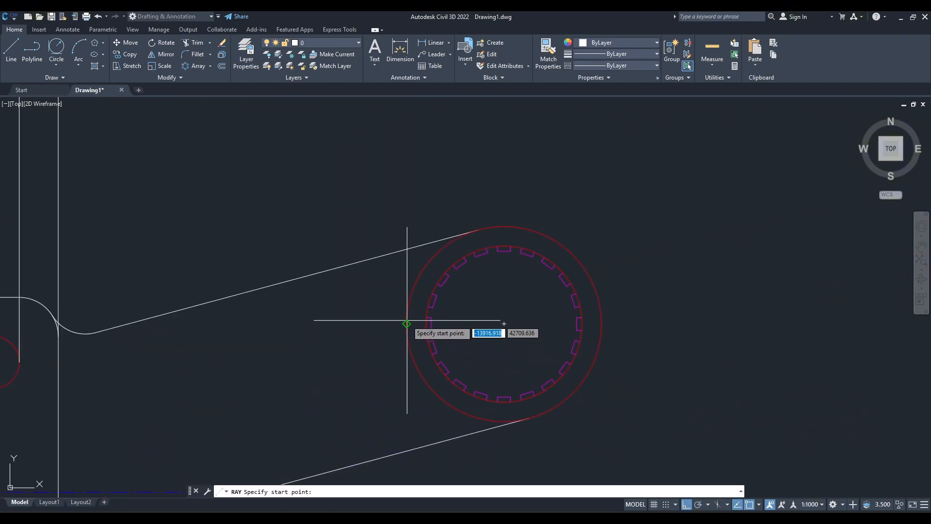
{"action": "left_click", "coordinate": [406, 323]}
{"action": "left_click", "coordinate": [397, 195]}
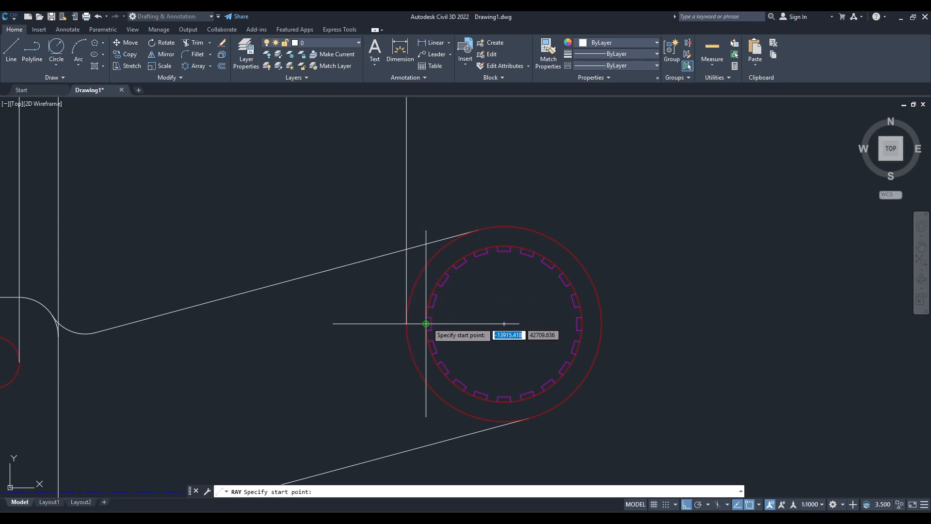
{"action": "key", "text": "Return"}
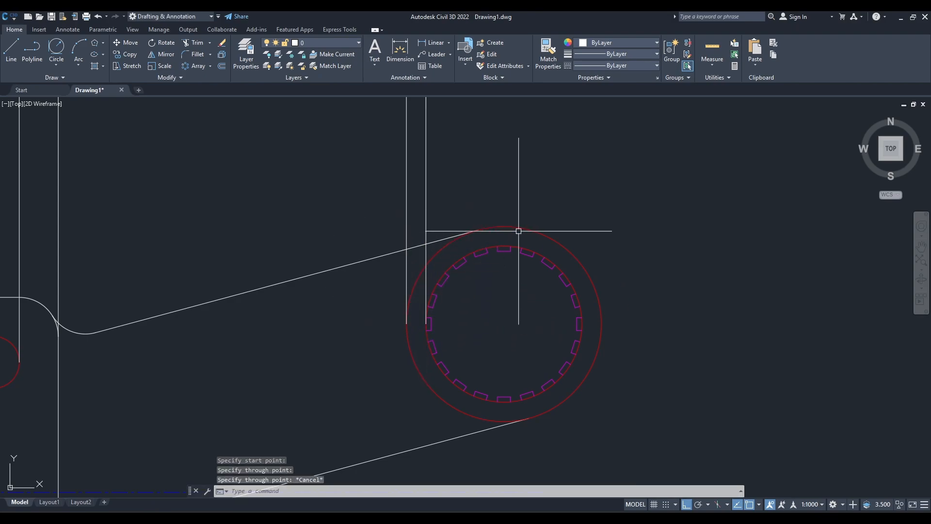
Draw vertical rays upward from the right quadrants of the right arm's inner and outer end circles.
{"action": "key", "text": "Return"}
{"action": "left_click", "coordinate": [581, 317]}
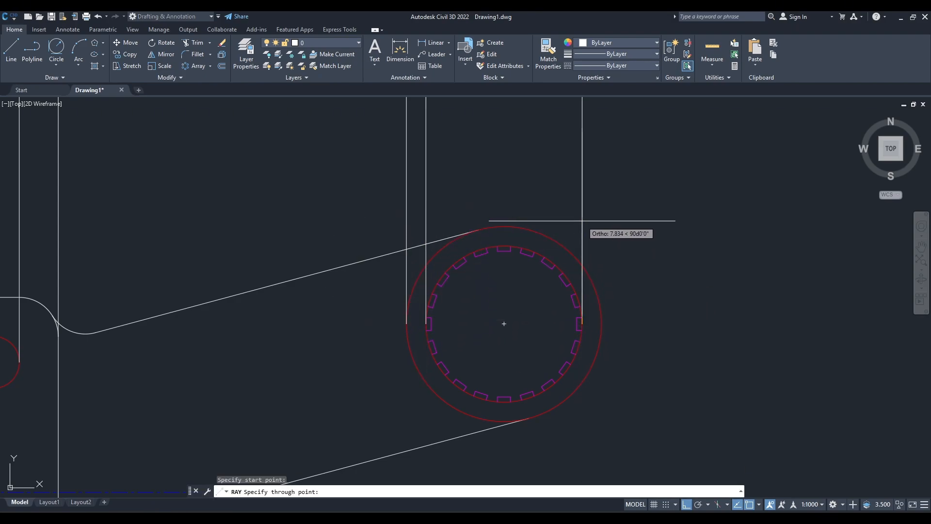
{"action": "left_click", "coordinate": [582, 206]}
{"action": "key", "text": "Escape"}
{"action": "key", "text": "Return"}
{"action": "left_click", "coordinate": [601, 322]}
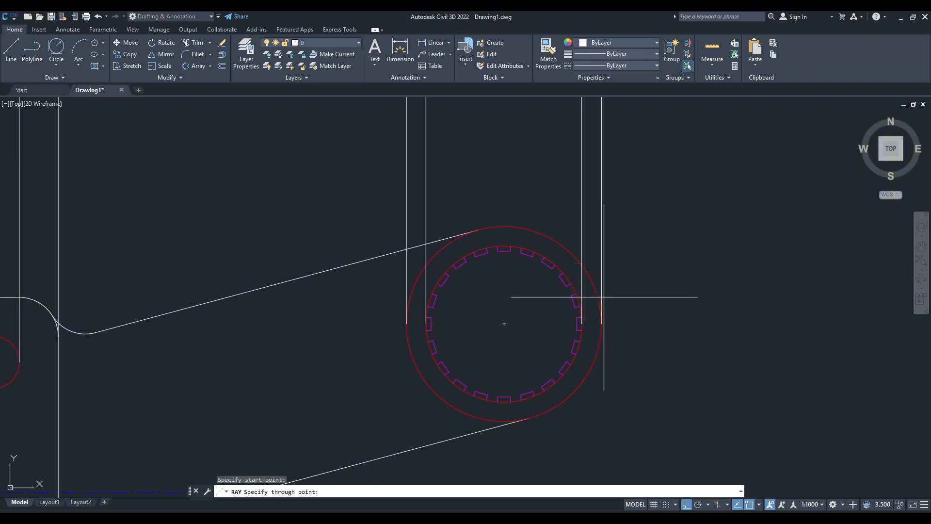
{"action": "left_click", "coordinate": [602, 238]}
{"action": "key", "text": "Escape"}
Draw a horizontal line above the plan view that crosses all the vertical rays and overshoots the outermost ones.
{"action": "scroll", "coordinate": [421, 341], "scroll_direction": "down", "scroll_amount": 6}
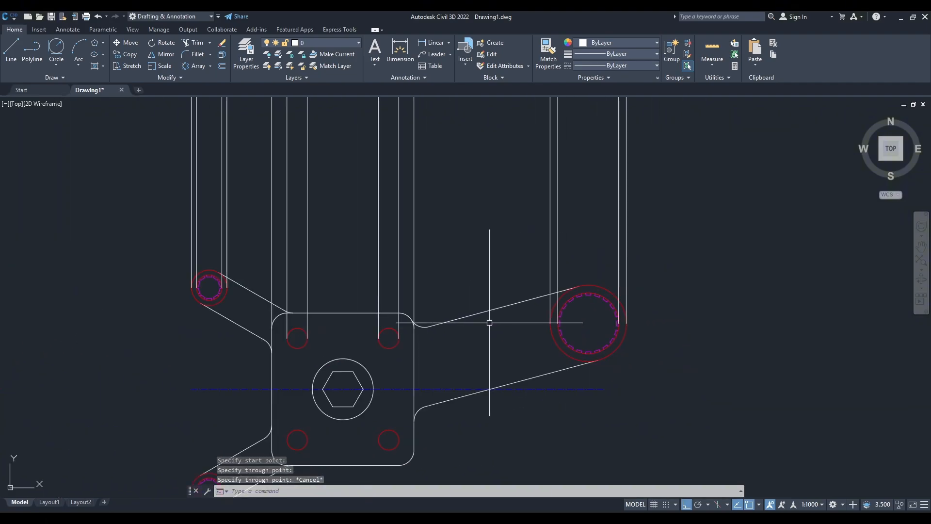
{"action": "scroll", "coordinate": [496, 322], "scroll_direction": "down", "scroll_amount": 3}
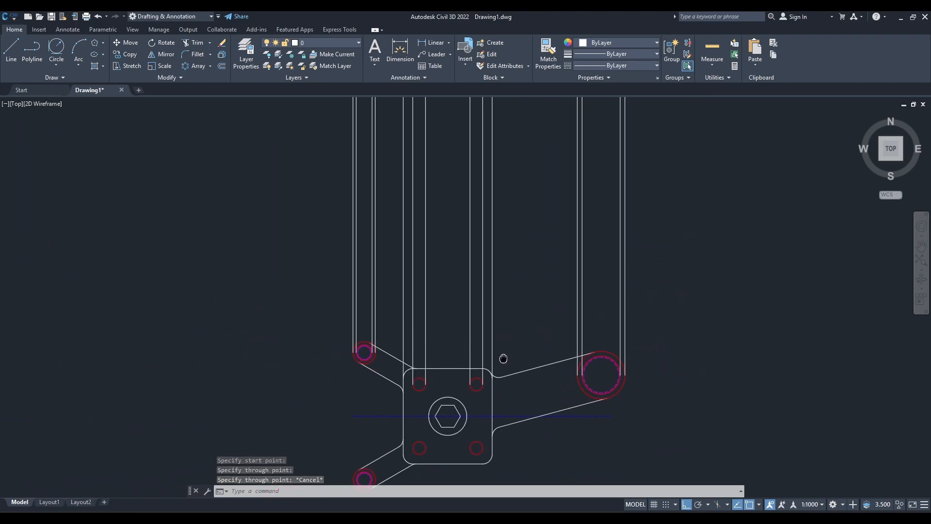
{"action": "type", "text": "l"}
{"action": "key", "text": "Return"}
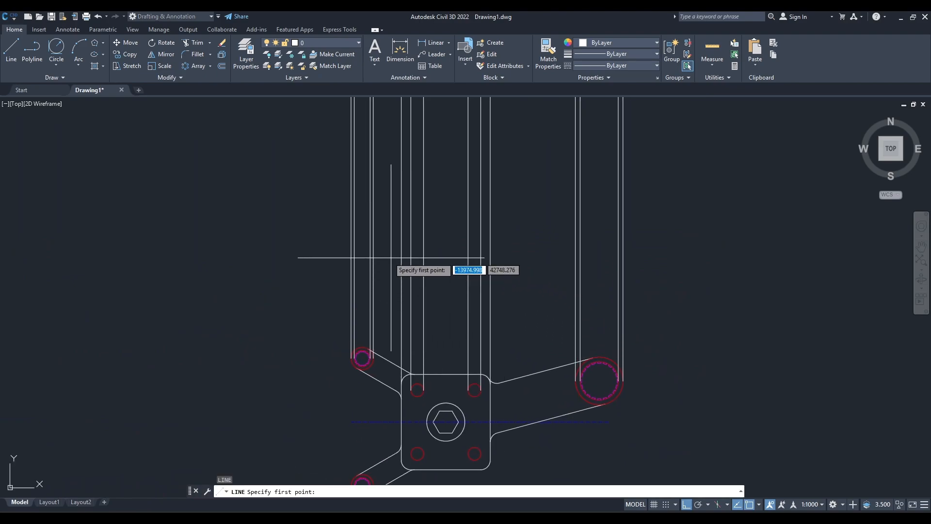
{"action": "left_click", "coordinate": [337, 248]}
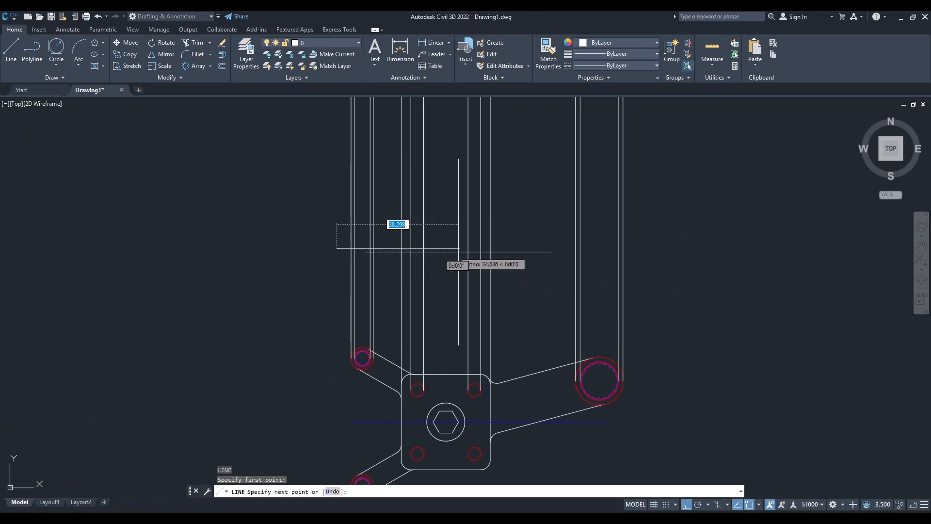
{"action": "left_click", "coordinate": [641, 248]}
{"action": "key", "text": "Escape"}
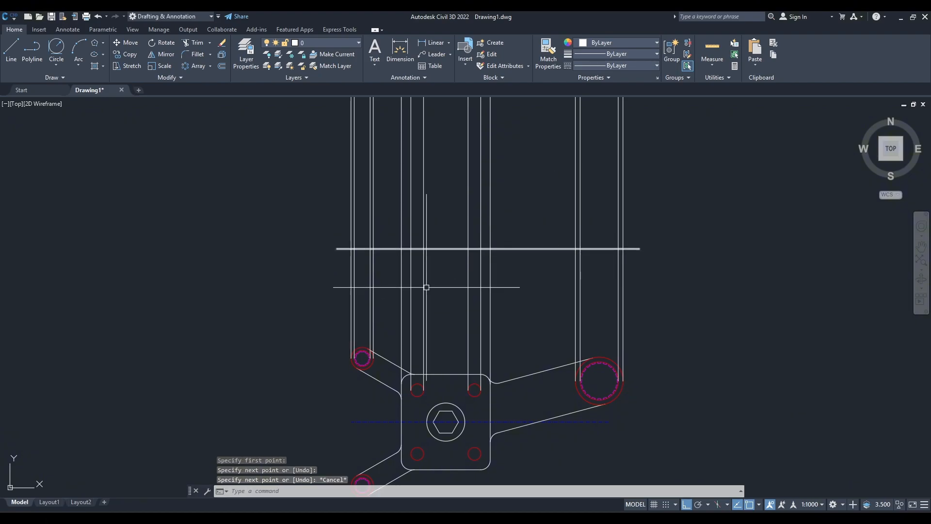
Trim both ends of the horizontal line back to the outermost vertical rays.
{"action": "key", "text": "Return"}
{"action": "scroll", "coordinate": [342, 264], "scroll_direction": "up", "scroll_amount": 2}
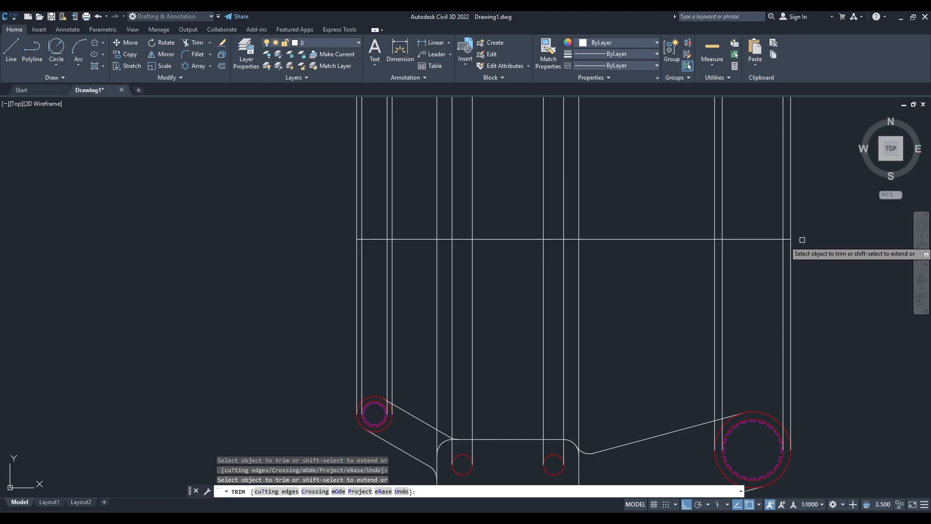
{"action": "key", "text": "Escape"}
Examine the section view's thickness dimensions in the reference image Practice Drawings 7_page-0001.jpg.
{"action": "scroll", "coordinate": [595, 326], "scroll_direction": "down", "scroll_amount": 2}
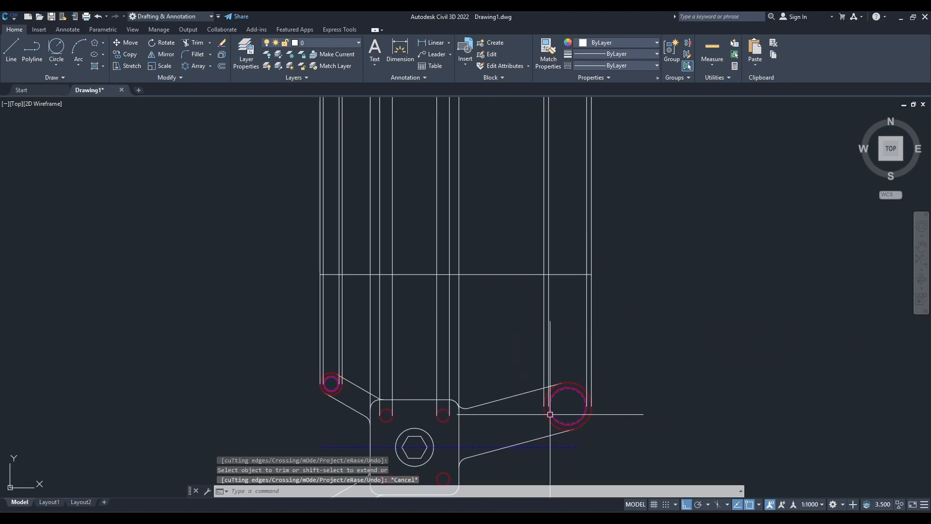
{"action": "key", "text": "alt+Tab"}
{"action": "scroll", "coordinate": [300, 231], "scroll_direction": "up", "scroll_amount": 3}
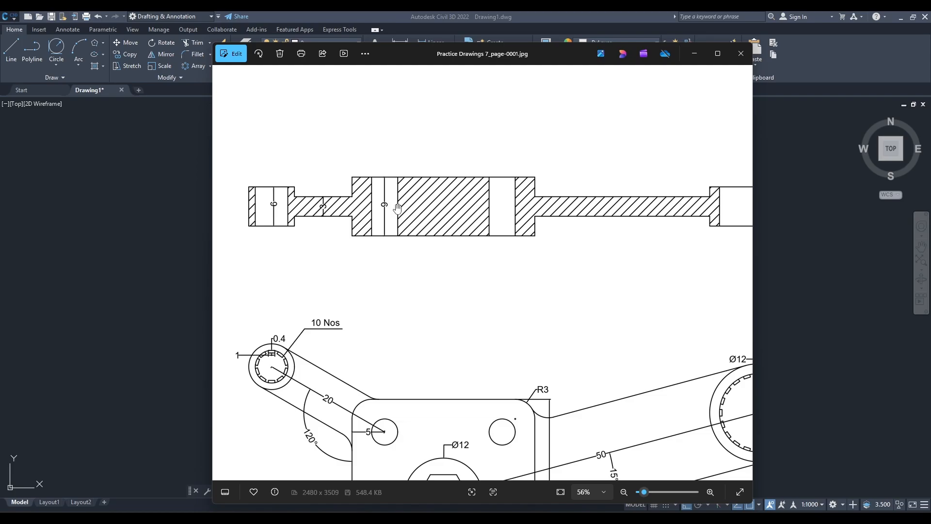
{"action": "scroll", "coordinate": [622, 235], "scroll_direction": "down", "scroll_amount": 1}
{"action": "left_click_drag", "start_coordinate": [624, 235], "coordinate": [479, 243]}
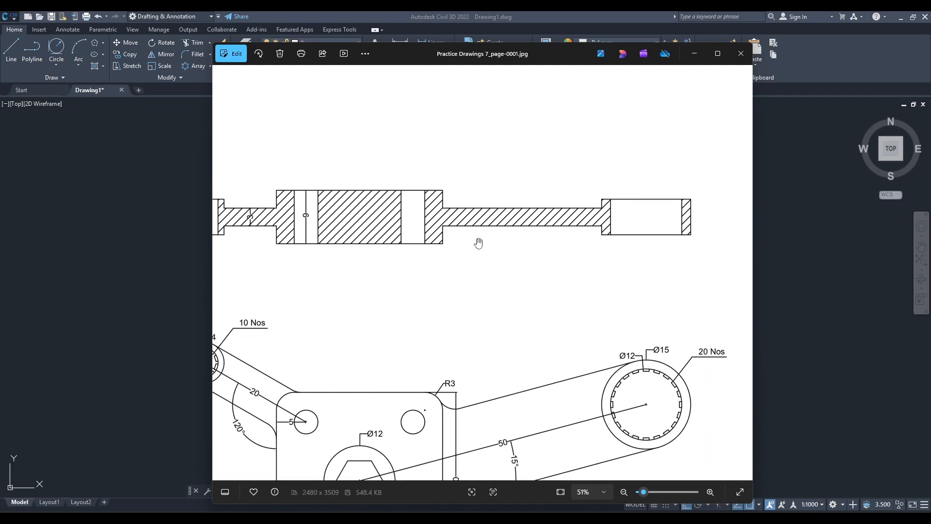
{"action": "scroll", "coordinate": [645, 221], "scroll_direction": "down", "scroll_amount": 2}
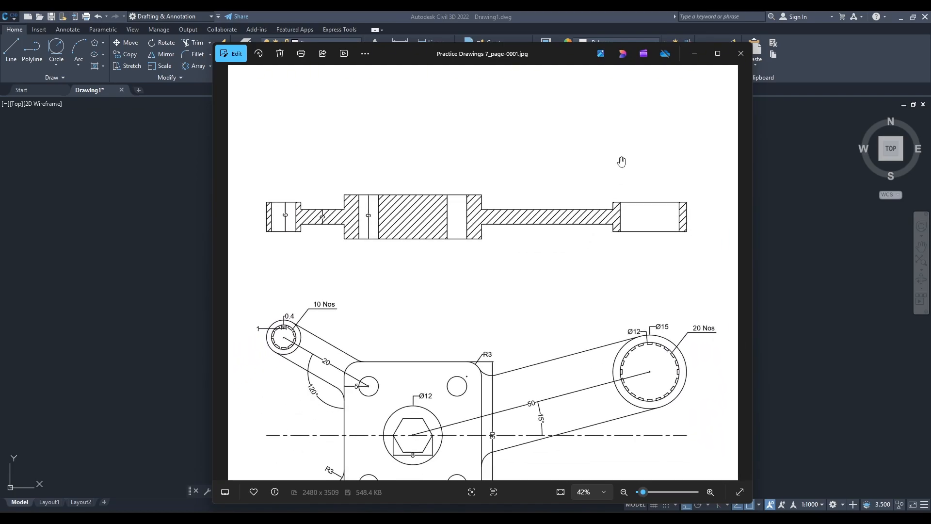
{"action": "left_click", "coordinate": [694, 53]}
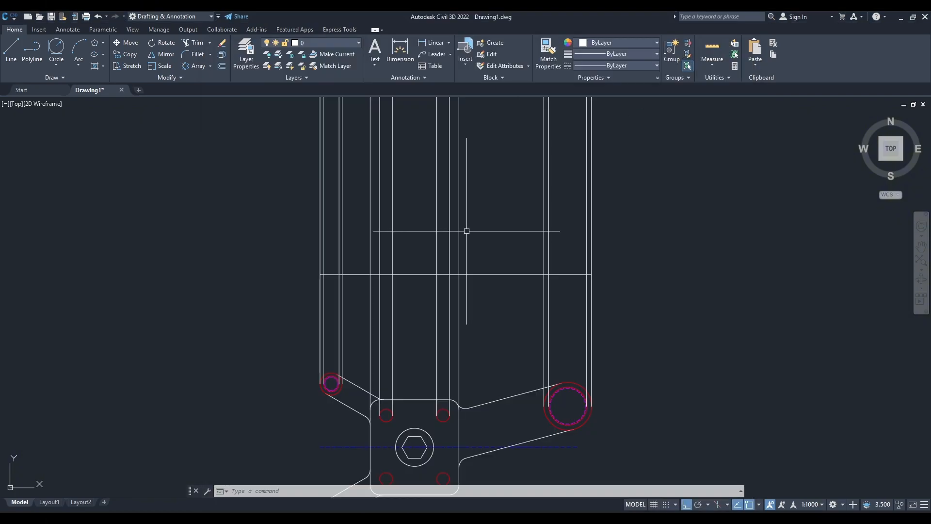
Offset the horizontal line upward by 3, checking the section heights in the reference image.
{"action": "key", "text": "Return"}
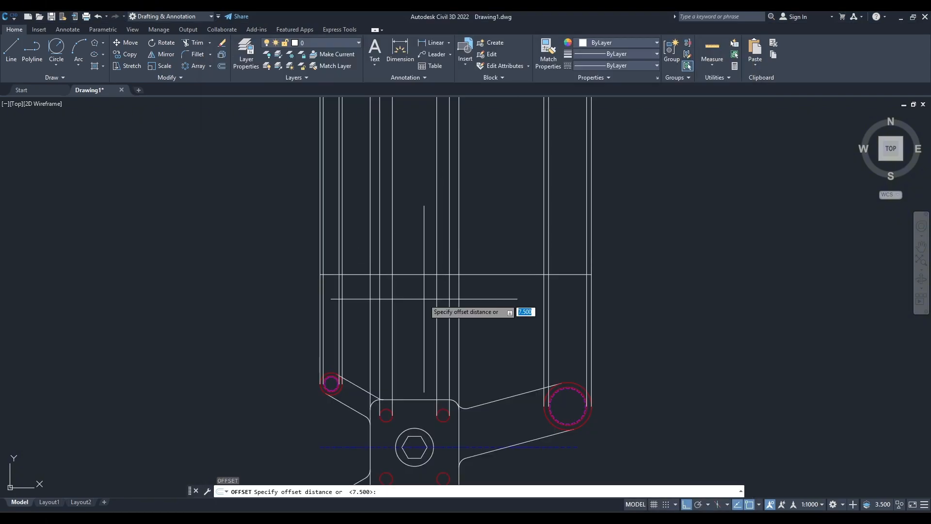
{"action": "scroll", "coordinate": [426, 296], "scroll_direction": "up", "scroll_amount": 3}
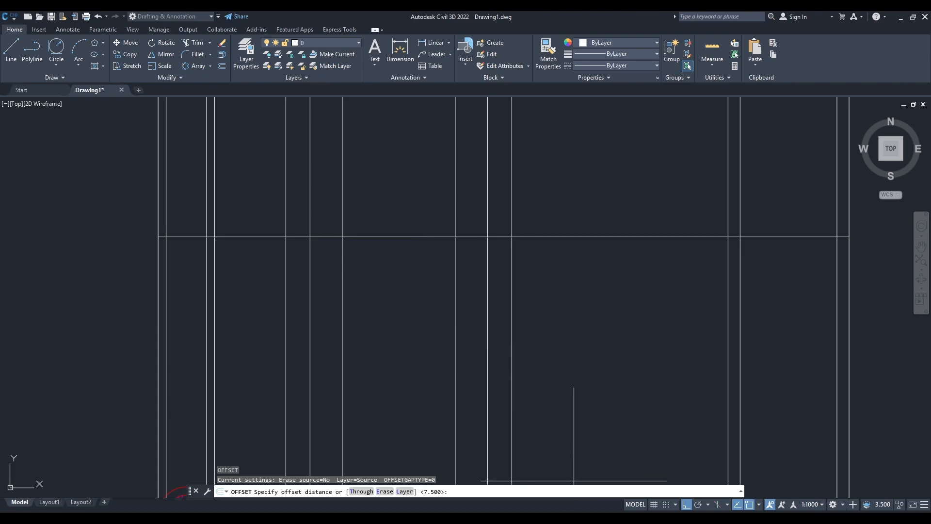
{"action": "left_click", "coordinate": [572, 517]}
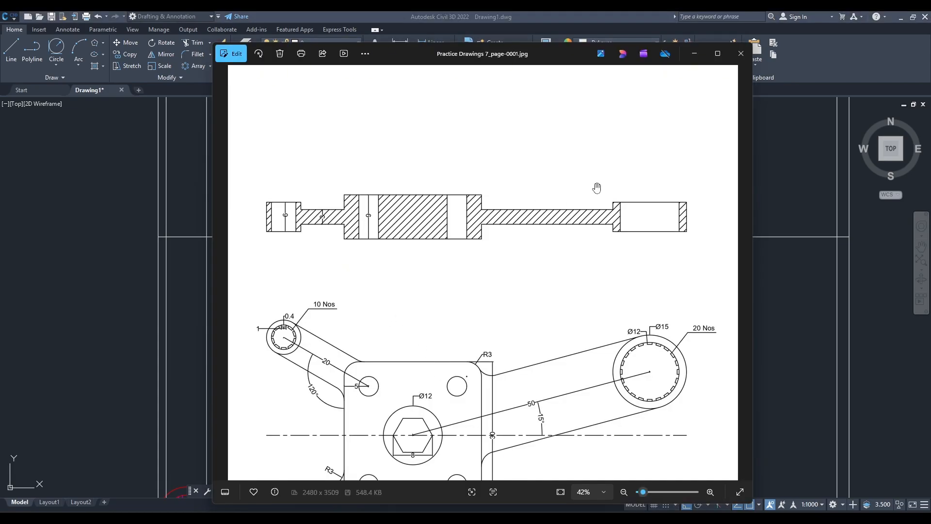
{"action": "left_click", "coordinate": [694, 55]}
{"action": "middle_click_drag", "start_coordinate": [256, 264], "coordinate": [284, 260]}
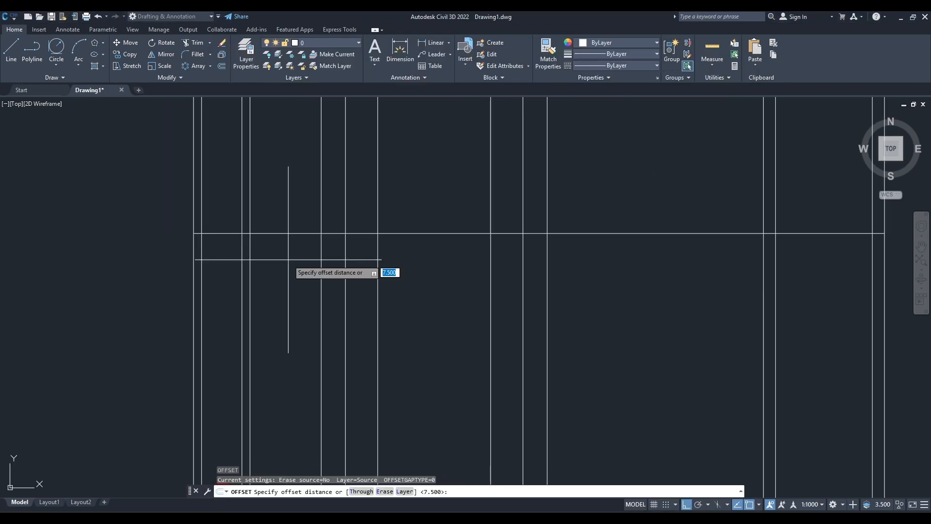
{"action": "type", "text": "3"}
{"action": "key", "text": "Return"}
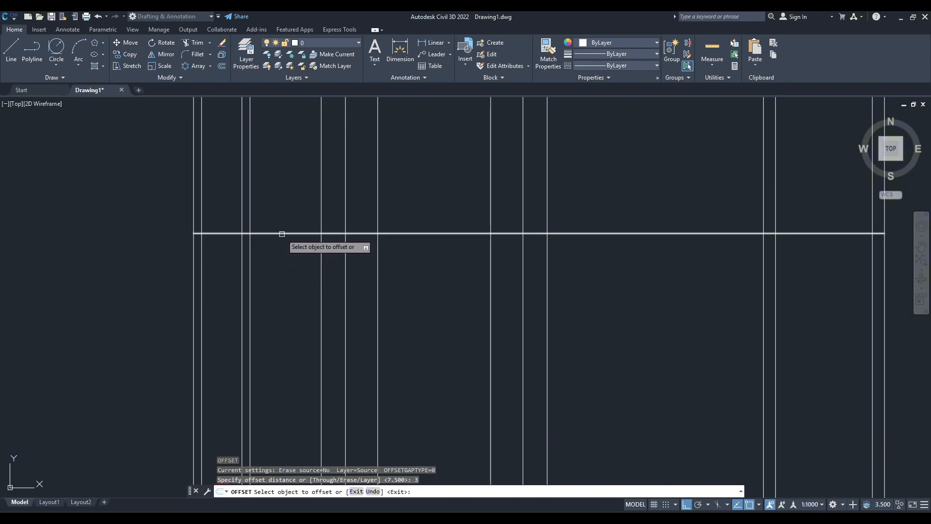
{"action": "left_click", "coordinate": [281, 234]}
{"action": "left_click", "coordinate": [279, 216]}
{"action": "left_click", "coordinate": [278, 234]}
{"action": "key", "text": "Escape"}
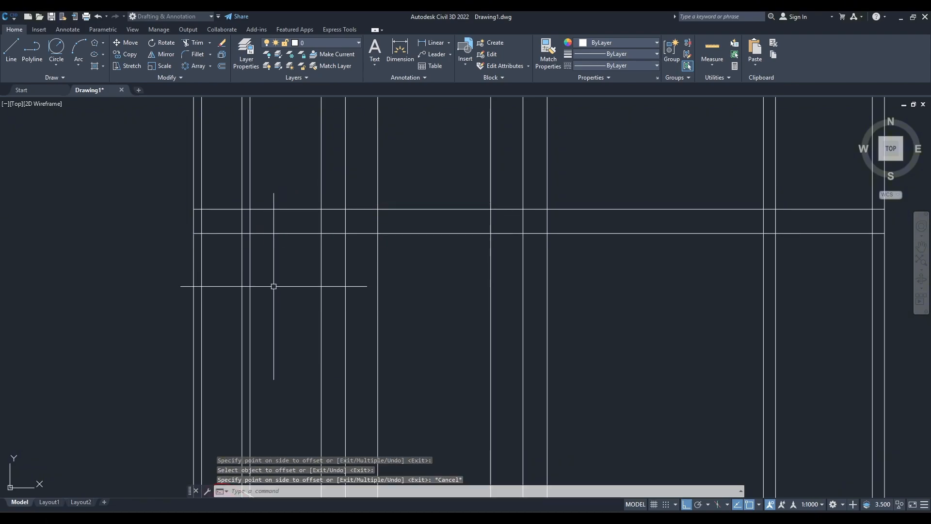
Offset the original horizontal line downward by 3, and recheck the section thicknesses in the reference image.
{"action": "key", "text": "Return"}
{"action": "key", "text": "Return"}
{"action": "left_click", "coordinate": [283, 233]}
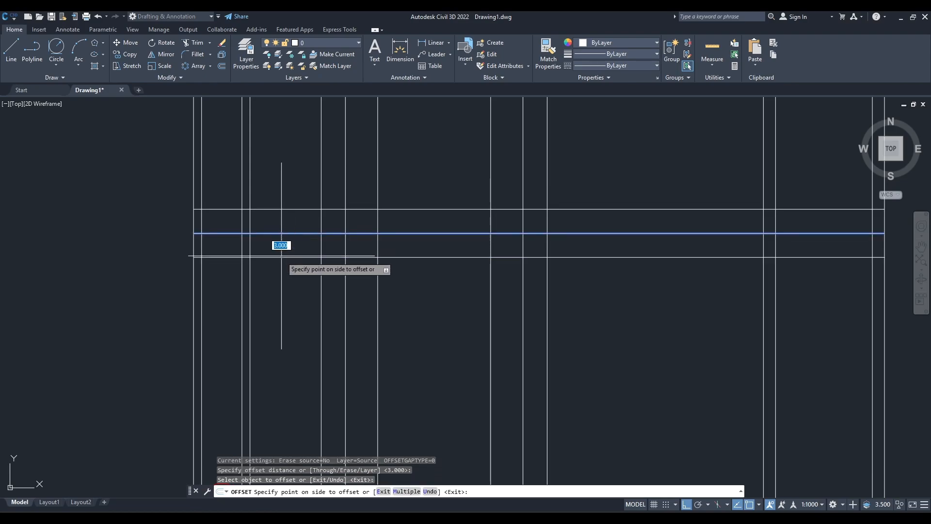
{"action": "left_click", "coordinate": [291, 266]}
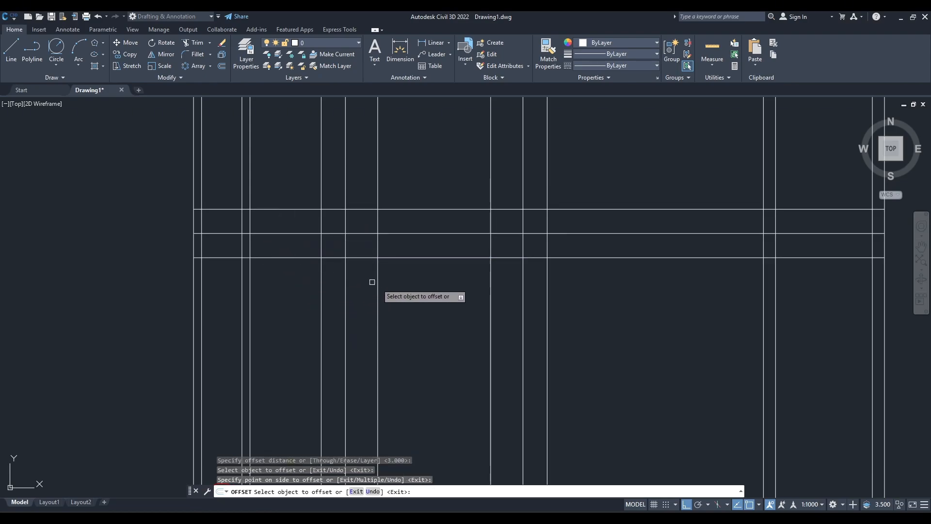
{"action": "mouse_move", "coordinate": [397, 364]}
{"action": "middle_mouse_down"}
{"action": "mouse_move", "coordinate": [428, 314]}
{"action": "mouse_move", "coordinate": [473, 271]}
{"action": "mouse_move", "coordinate": [404, 316]}
{"action": "middle_mouse_up"}
{"action": "scroll", "coordinate": [471, 272], "scroll_direction": "down", "scroll_amount": 2}
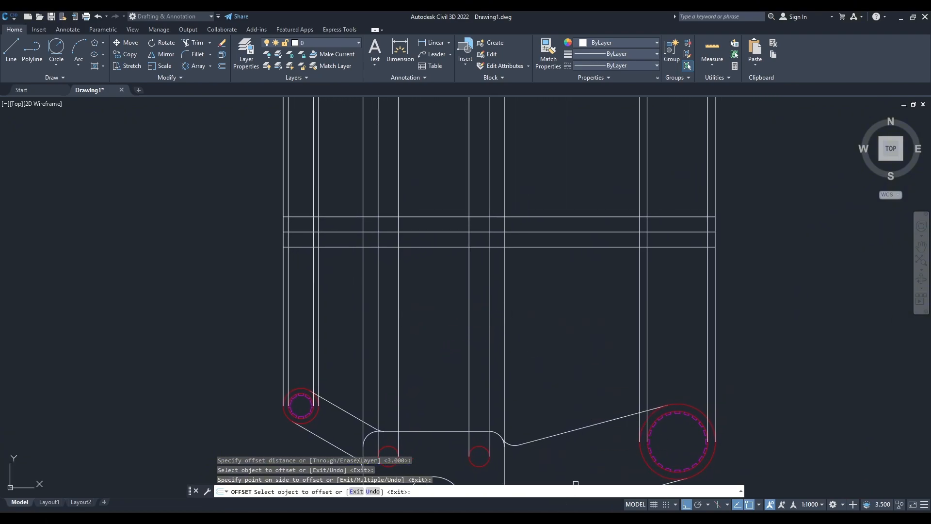
{"action": "left_click", "coordinate": [587, 520]}
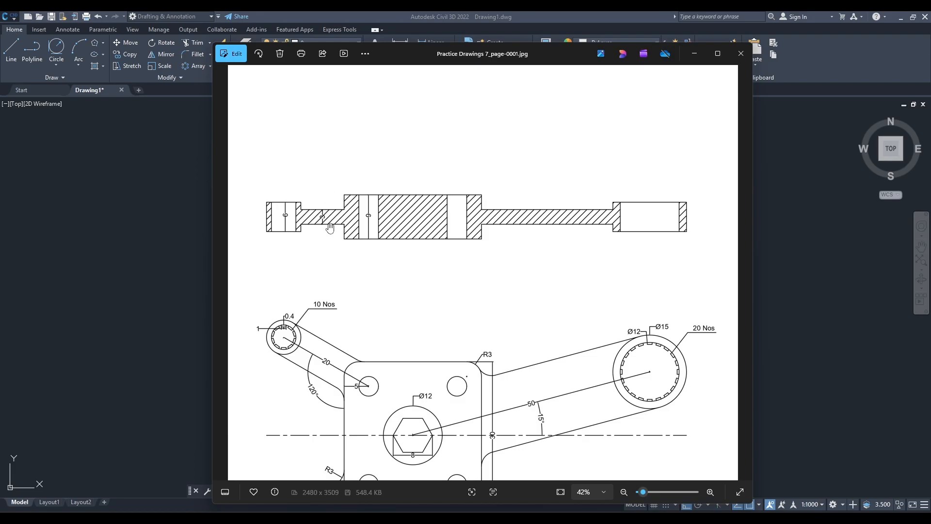
{"action": "left_click", "coordinate": [694, 54]}
{"action": "scroll", "coordinate": [344, 231], "scroll_direction": "up", "scroll_amount": 3}
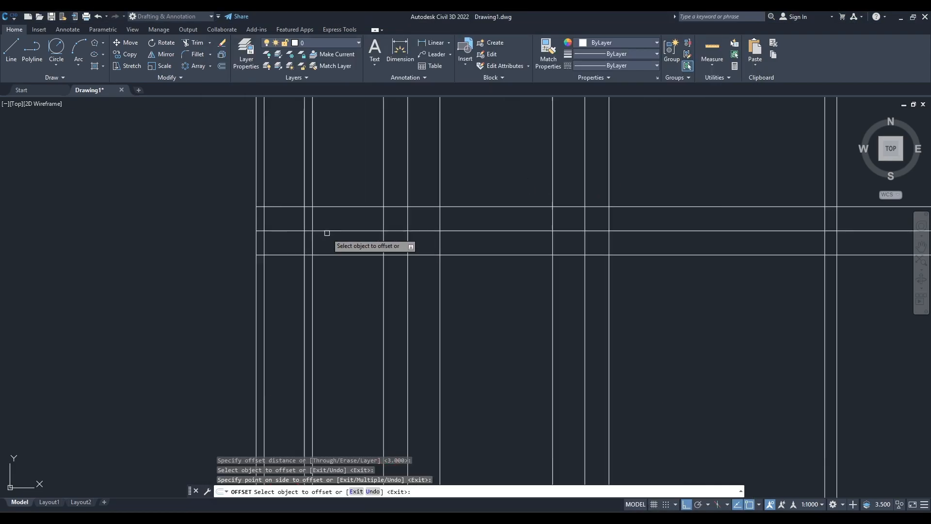
{"action": "key", "text": "Escape"}
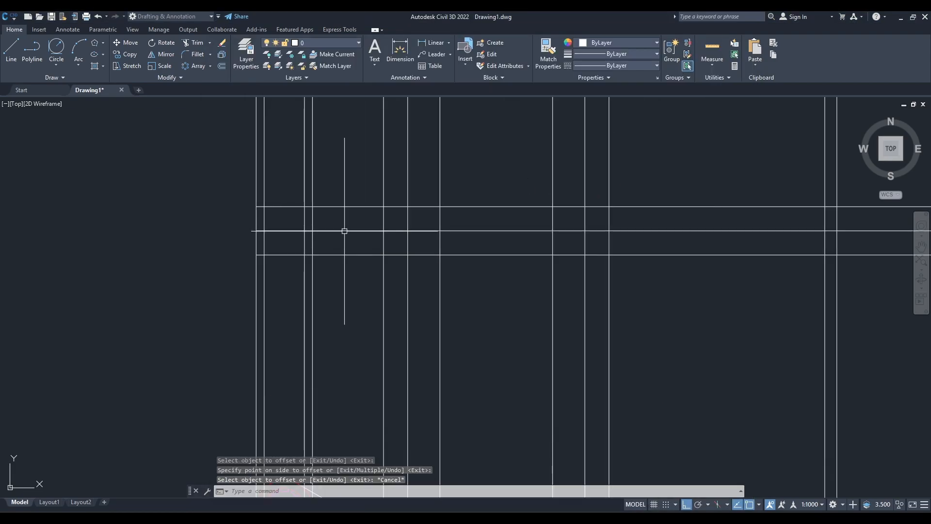
Offset the central horizontal line by 1.5 both upward and downward, and check the section heights in the reference image.
{"action": "key", "text": "Return"}
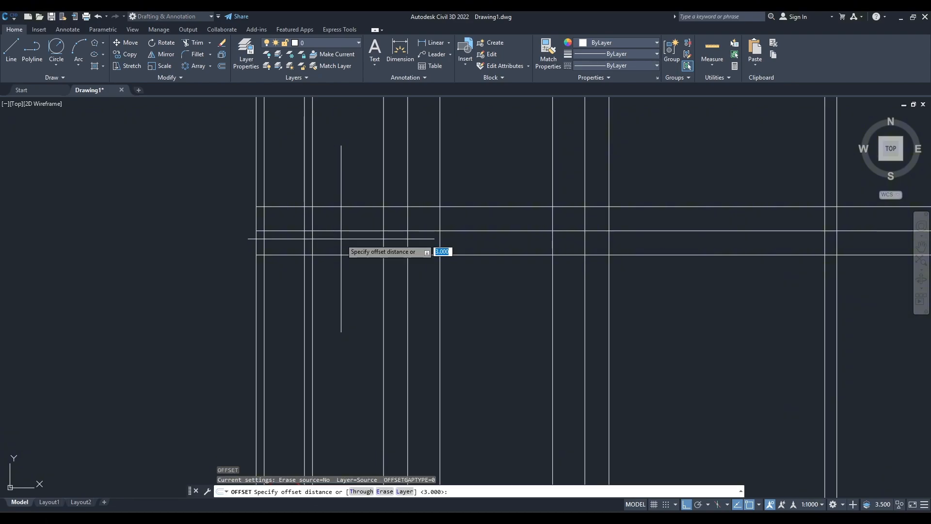
{"action": "key", "text": "Return"}
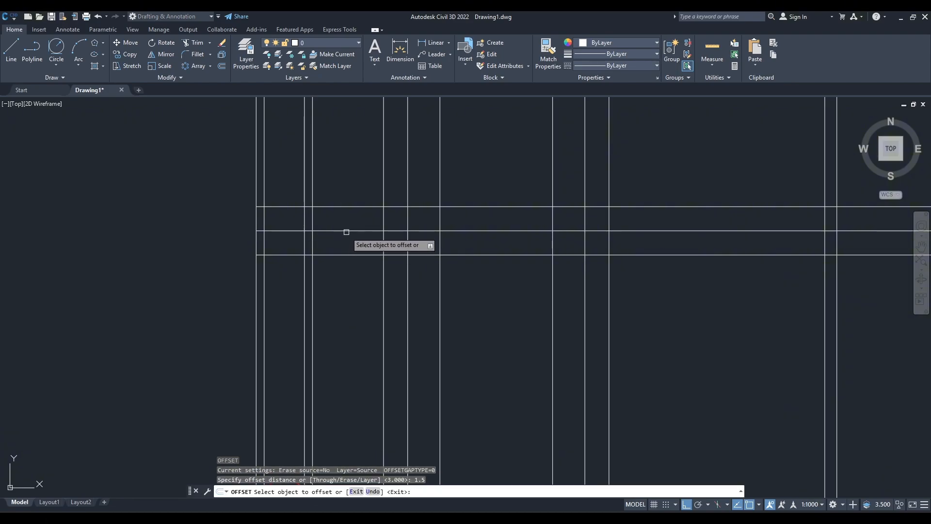
{"action": "left_click", "coordinate": [346, 231]}
{"action": "left_click", "coordinate": [351, 224]}
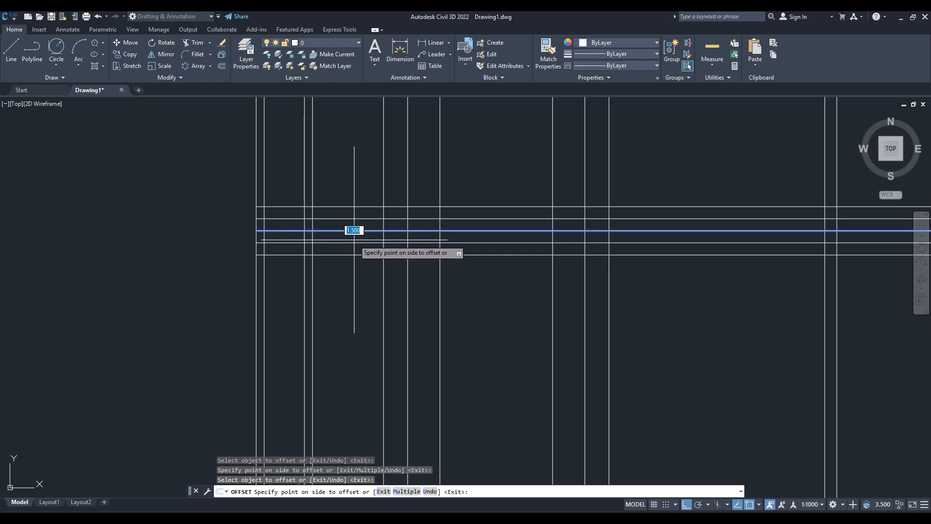
{"action": "left_click", "coordinate": [354, 229]}
{"action": "key", "text": "alt+Tab"}
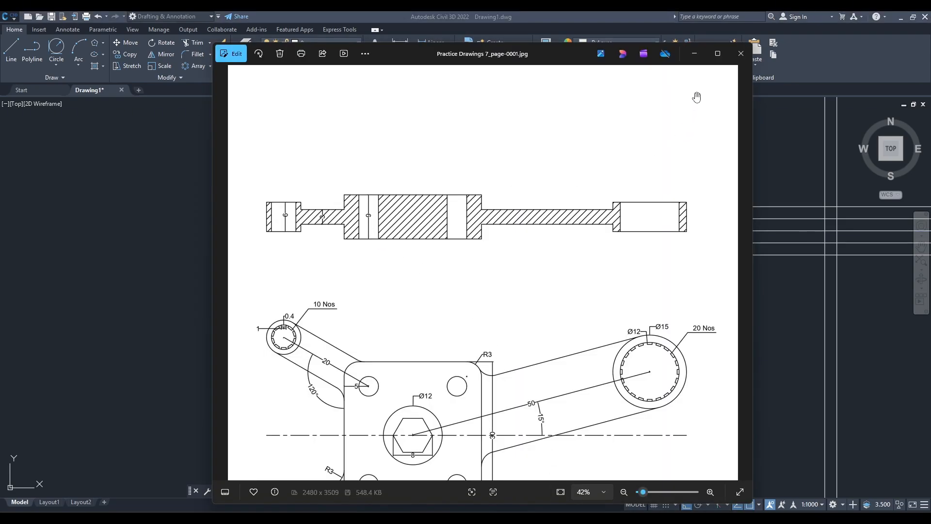
{"action": "left_click", "coordinate": [695, 54]}
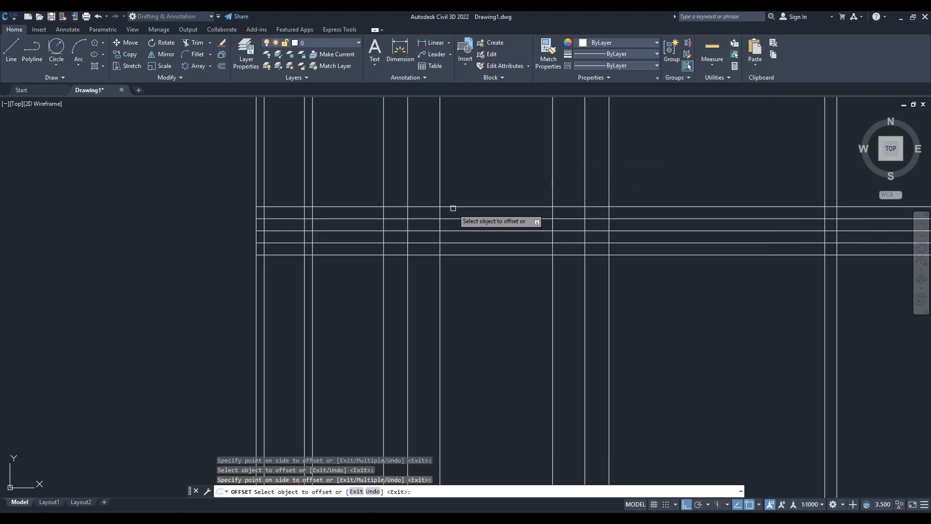
Offset the central horizontal line by 4.5 both upward and downward.
{"action": "key", "text": "Escape"}
{"action": "key", "text": "Return"}
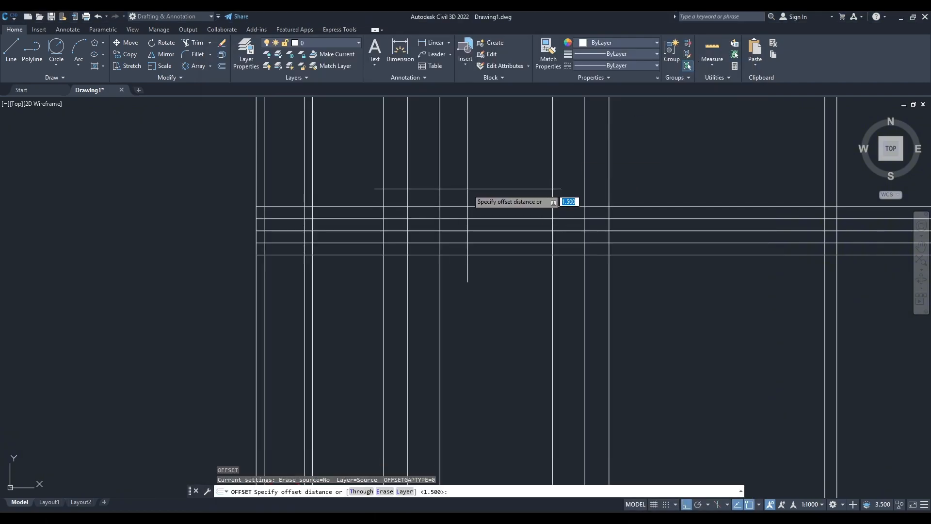
{"action": "key", "text": "Return"}
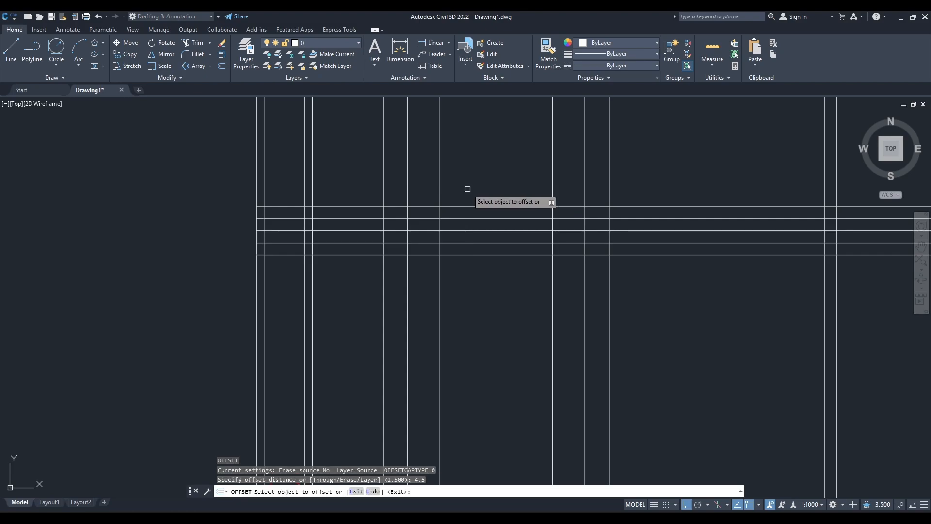
{"action": "left_click", "coordinate": [492, 208]}
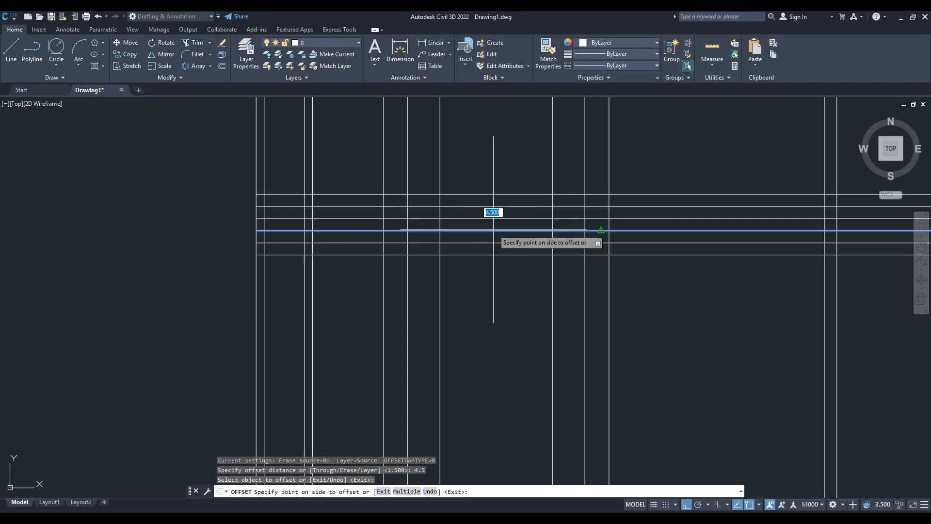
{"action": "left_click", "coordinate": [510, 172]}
{"action": "left_click", "coordinate": [517, 231]}
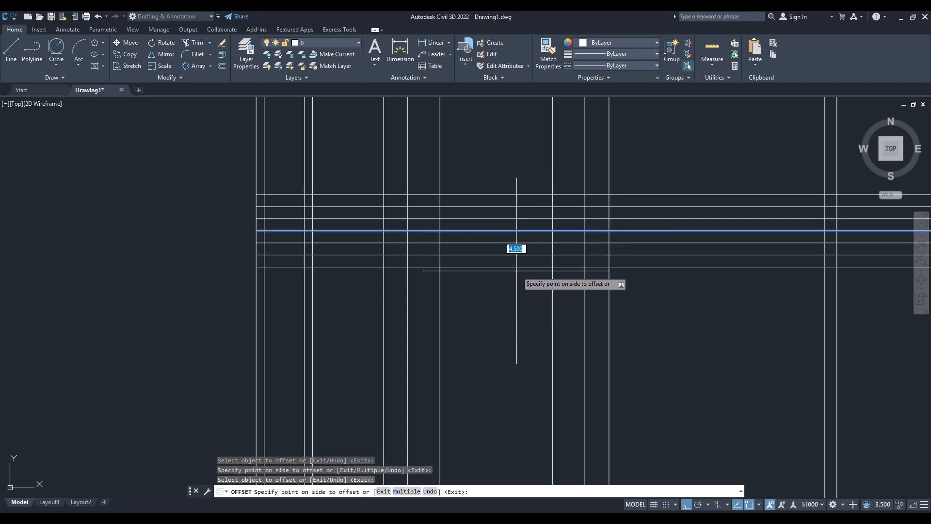
{"action": "left_click", "coordinate": [517, 274]}
{"action": "key", "text": "Escape"}
Trim the uppermost and lowermost horizontal lines away across the small left boss of the section view.
{"action": "scroll", "coordinate": [489, 347], "scroll_direction": "down", "scroll_amount": 2}
{"action": "mouse_move", "coordinate": [489, 347]}
{"action": "middle_mouse_down"}
{"action": "mouse_move", "coordinate": [472, 293]}
{"action": "mouse_move", "coordinate": [526, 281]}
{"action": "middle_mouse_up"}
{"action": "scroll", "coordinate": [471, 293], "scroll_direction": "up", "scroll_amount": 2}
{"action": "scroll", "coordinate": [476, 287], "scroll_direction": "down", "scroll_amount": 2}
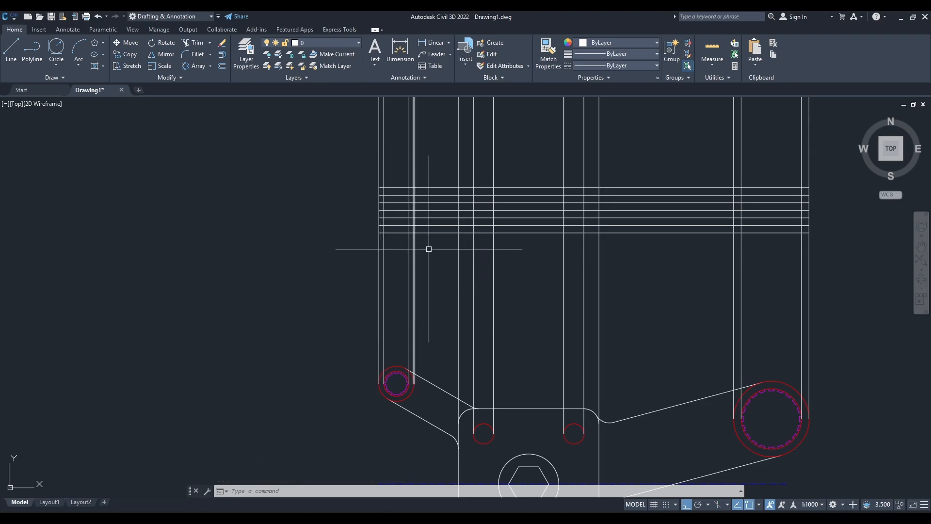
{"action": "scroll", "coordinate": [425, 296], "scroll_direction": "up", "scroll_amount": 3}
{"action": "type", "text": "r"}
{"action": "key", "text": "Return"}
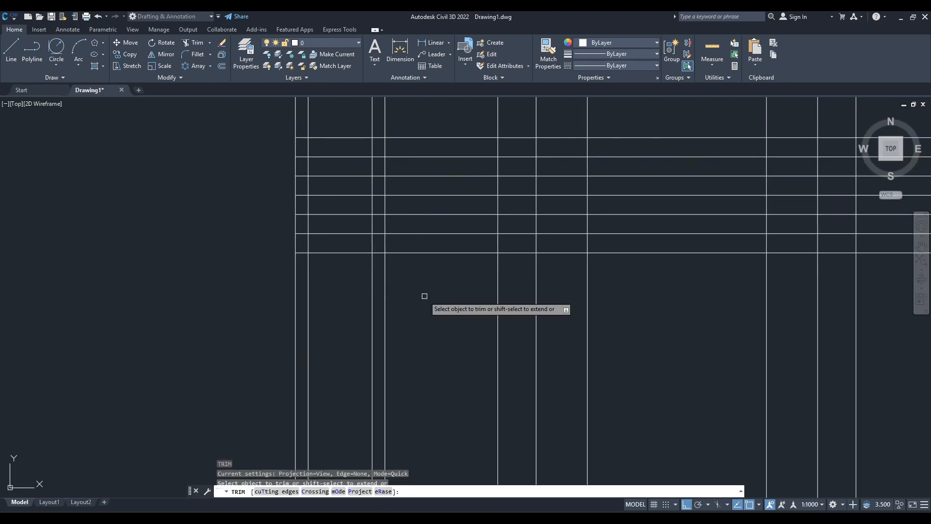
{"action": "left_click", "coordinate": [337, 251]}
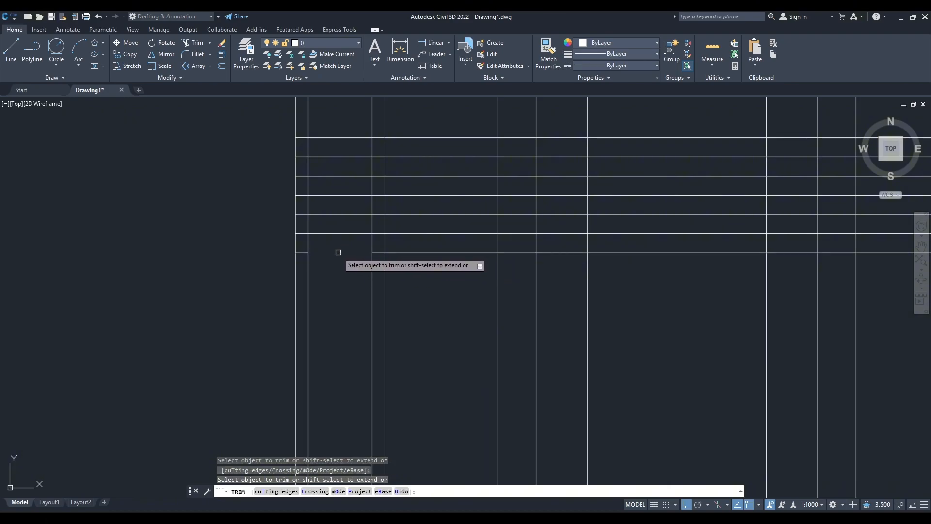
{"action": "left_click", "coordinate": [304, 253]}
{"action": "left_click", "coordinate": [377, 254]}
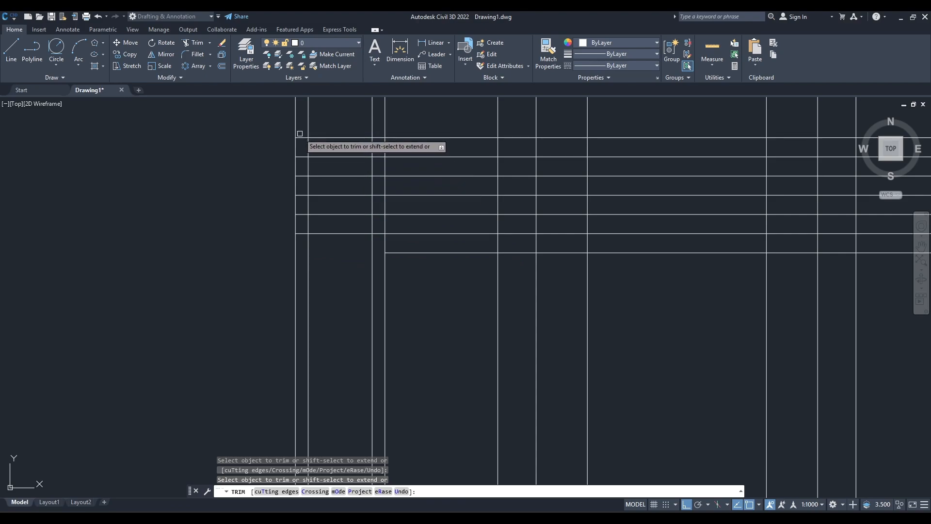
{"action": "left_click", "coordinate": [334, 138]}
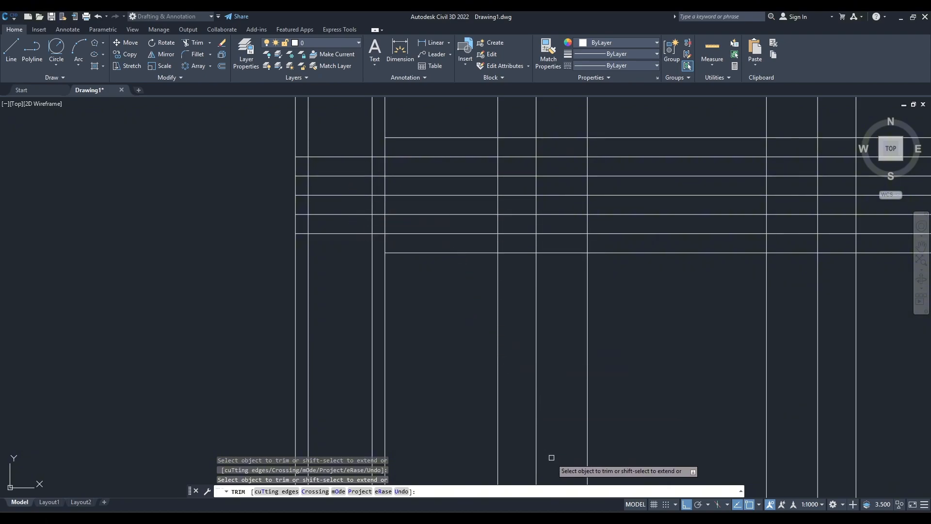
Check the reference image, and trim the two upper and two lower horizontal lines between the small left boss and the central block.
{"action": "left_click", "coordinate": [555, 517]}
{"action": "scroll", "coordinate": [309, 221], "scroll_direction": "up", "scroll_amount": 4}
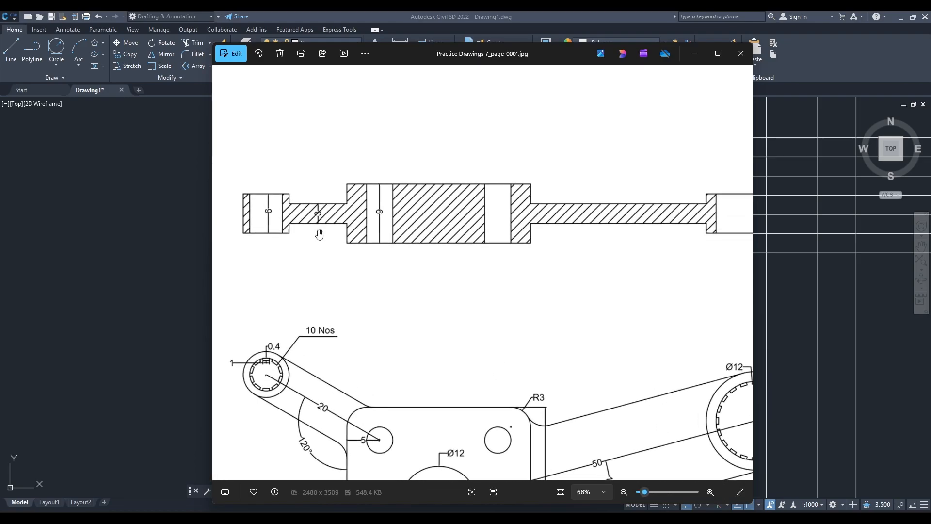
{"action": "left_click", "coordinate": [694, 56]}
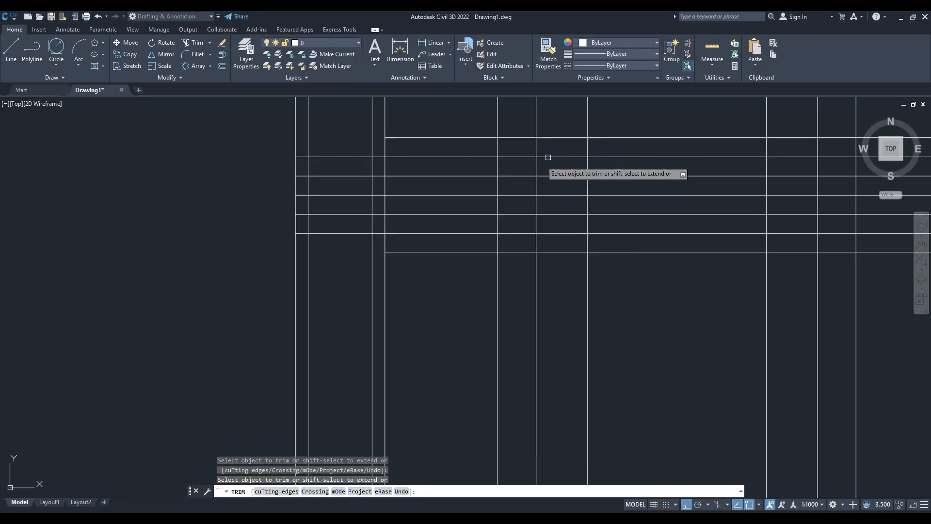
{"action": "left_click", "coordinate": [445, 253]}
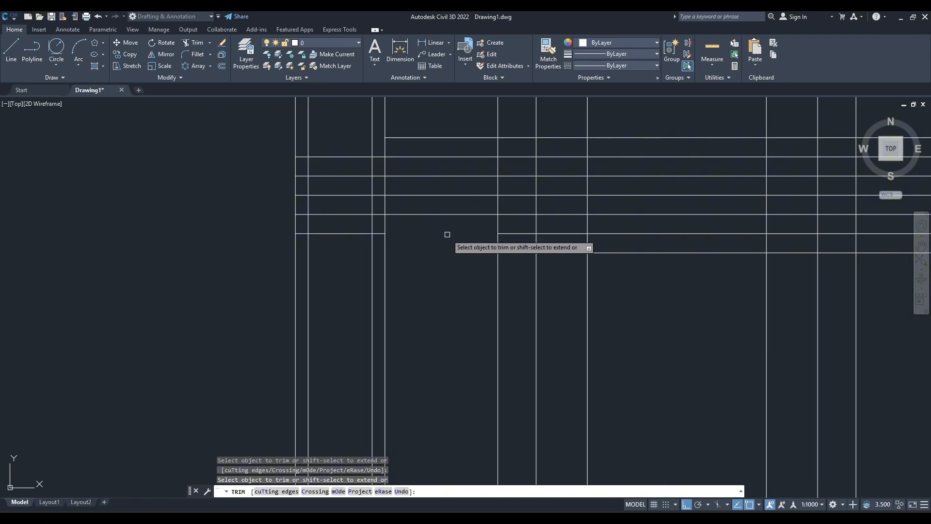
{"action": "left_click", "coordinate": [448, 137]}
{"action": "left_click", "coordinate": [441, 156]}
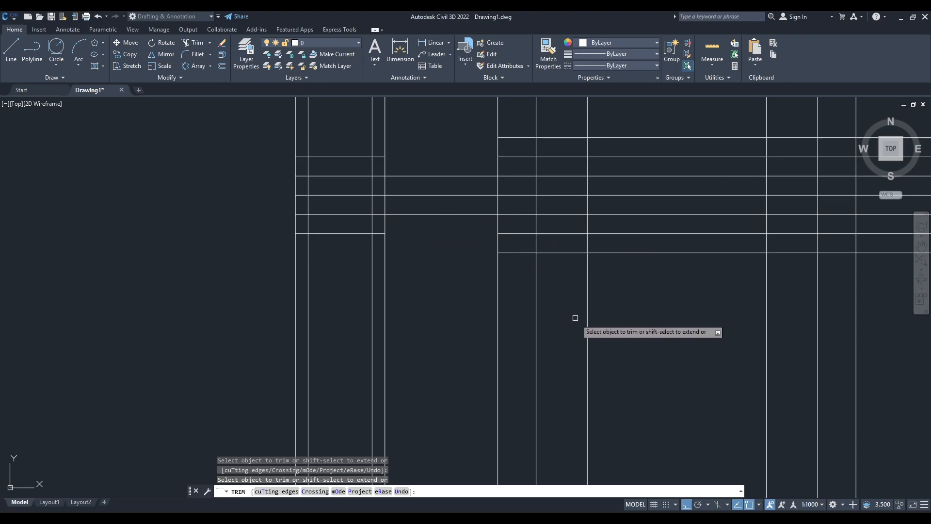
Compare the section with the reference image, and trim the projected vertical rays between the section view and the plan view.
{"action": "scroll", "coordinate": [576, 318], "scroll_direction": "down", "scroll_amount": 4}
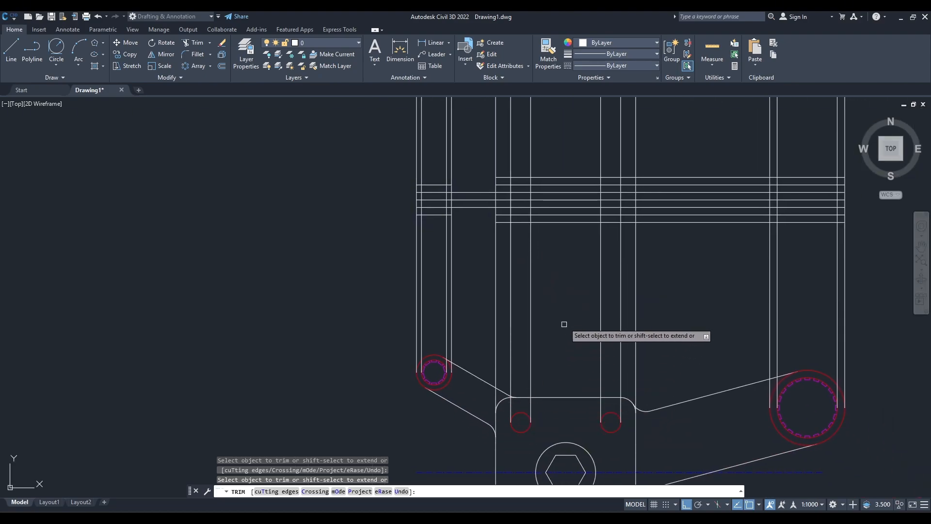
{"action": "scroll", "coordinate": [567, 291], "scroll_direction": "up", "scroll_amount": 2}
{"action": "middle_click_drag", "start_coordinate": [569, 274], "coordinate": [566, 300]}
{"action": "scroll", "coordinate": [566, 300], "scroll_direction": "up", "scroll_amount": 2}
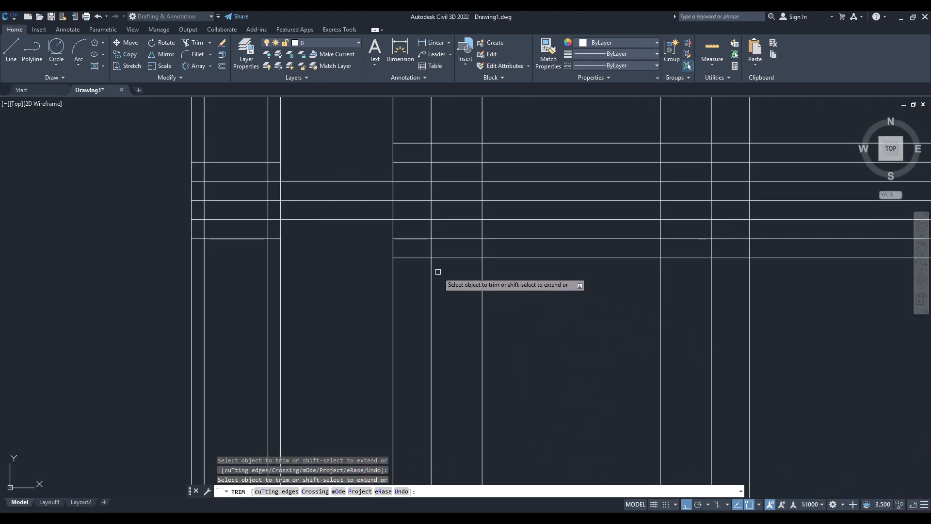
{"action": "key", "text": "alt+Tab"}
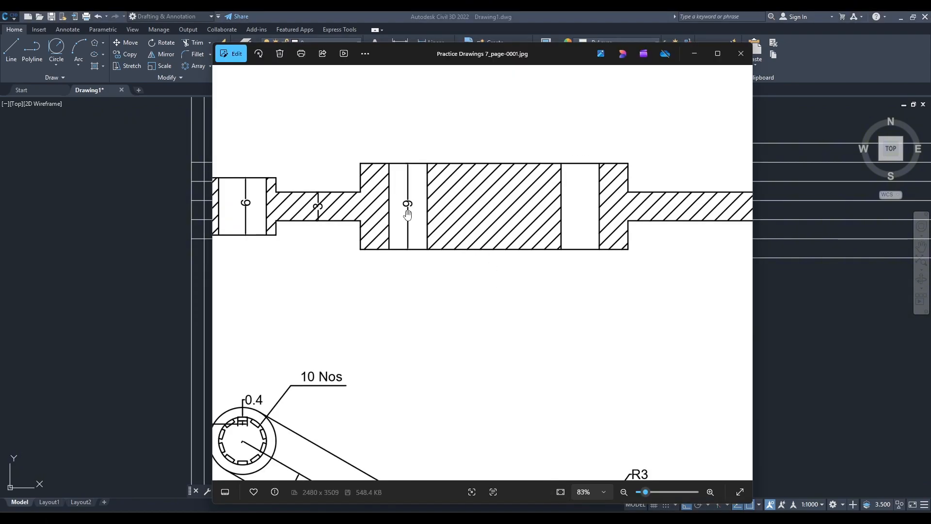
{"action": "left_click", "coordinate": [695, 53]}
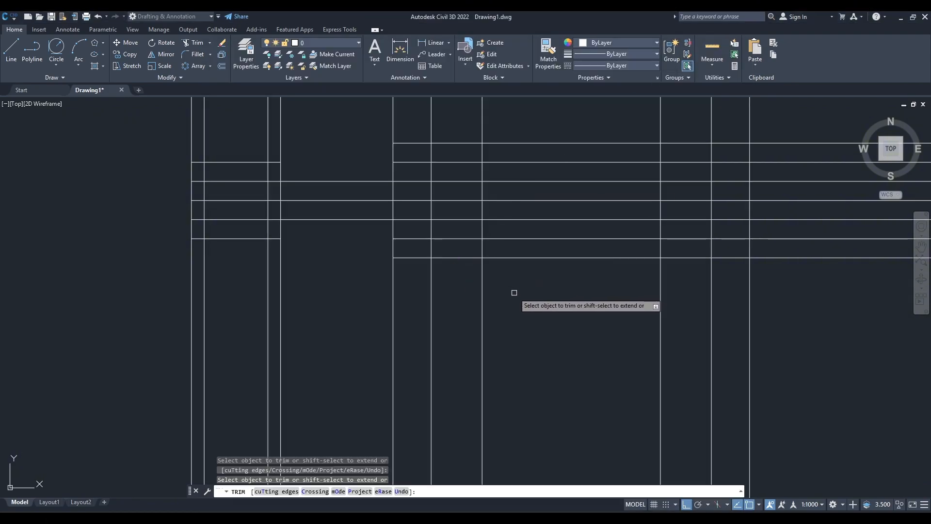
{"action": "scroll", "coordinate": [511, 305], "scroll_direction": "up", "scroll_amount": 3}
{"action": "scroll", "coordinate": [474, 260], "scroll_direction": "down", "scroll_amount": 3}
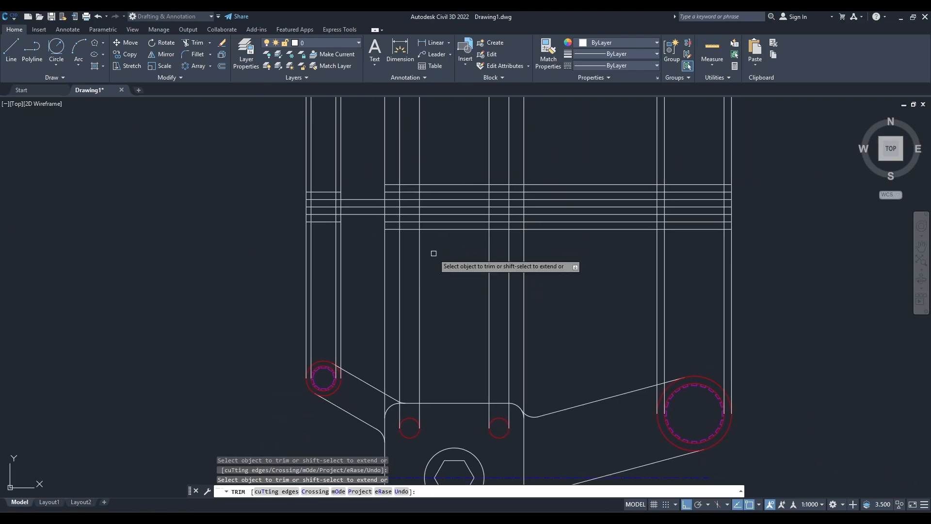
{"action": "left_click", "coordinate": [763, 266]}
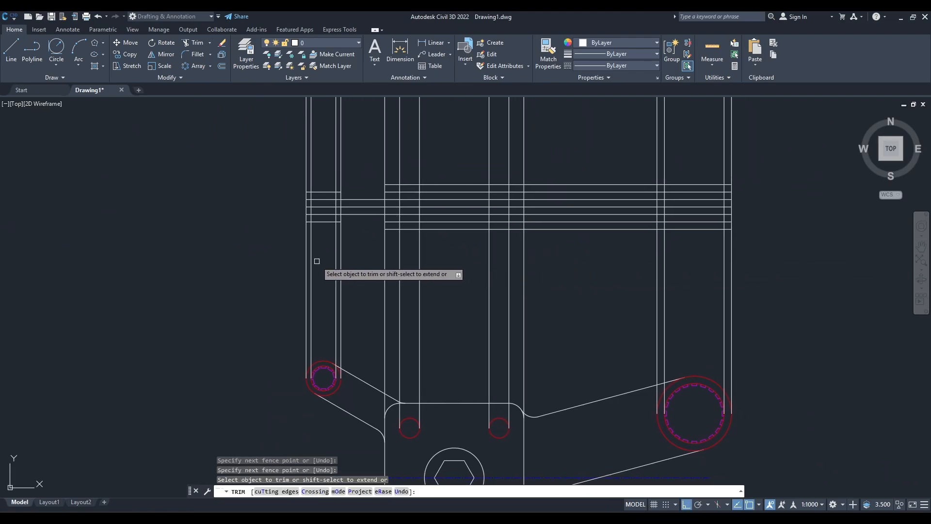
{"action": "left_click_drag", "start_coordinate": [820, 259], "coordinate": [373, 266]}
{"action": "left_click_drag", "start_coordinate": [301, 264], "coordinate": [301, 264]}
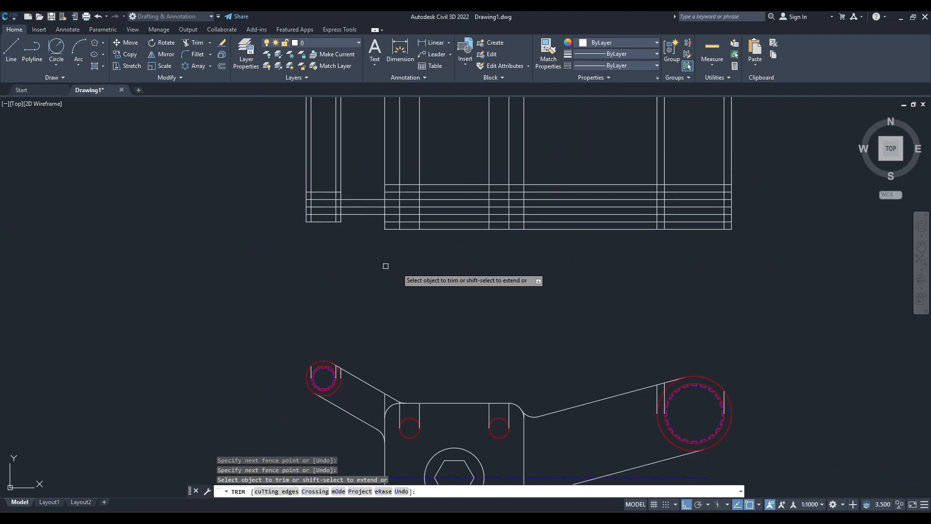
Trim the two upper and two lower horizontal lines between the central block and the large right boss, checking the reference image.
{"action": "middle_click_drag", "start_coordinate": [499, 270], "coordinate": [415, 266]}
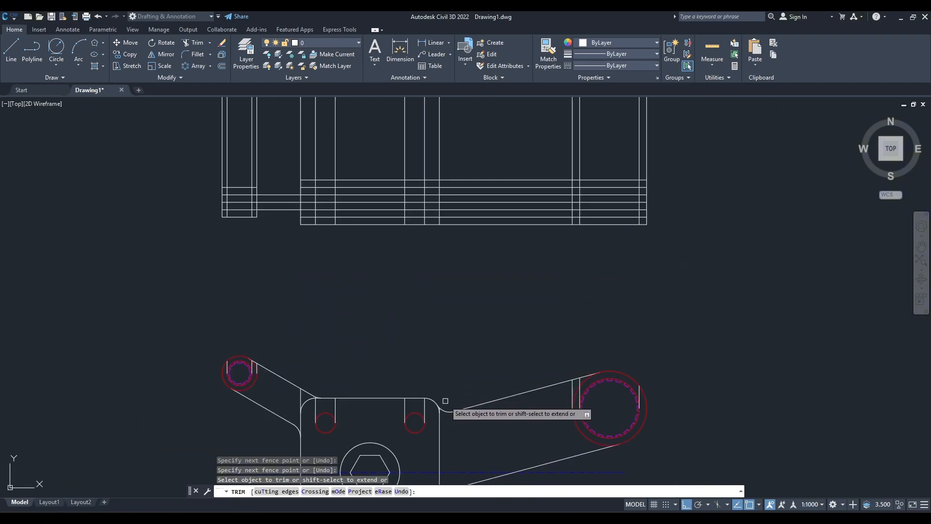
{"action": "left_click", "coordinate": [448, 224]}
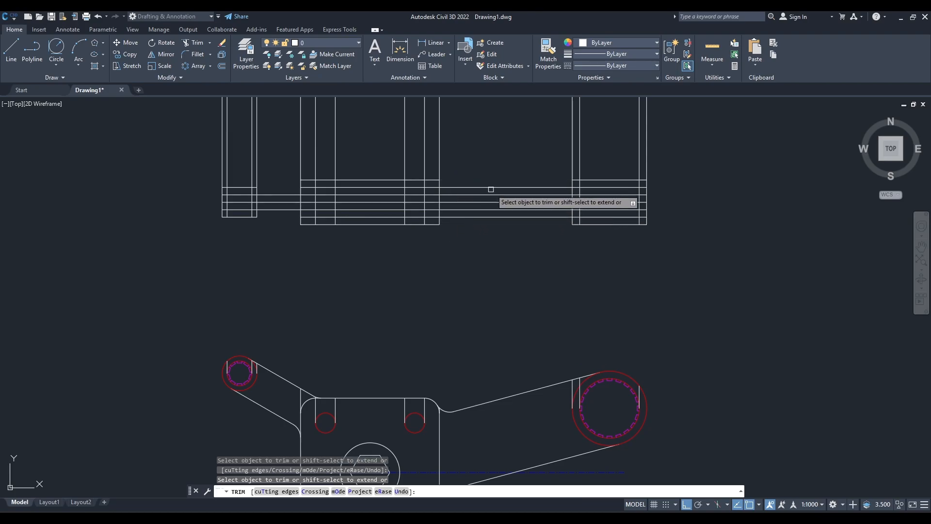
{"action": "key", "text": "alt+Tab"}
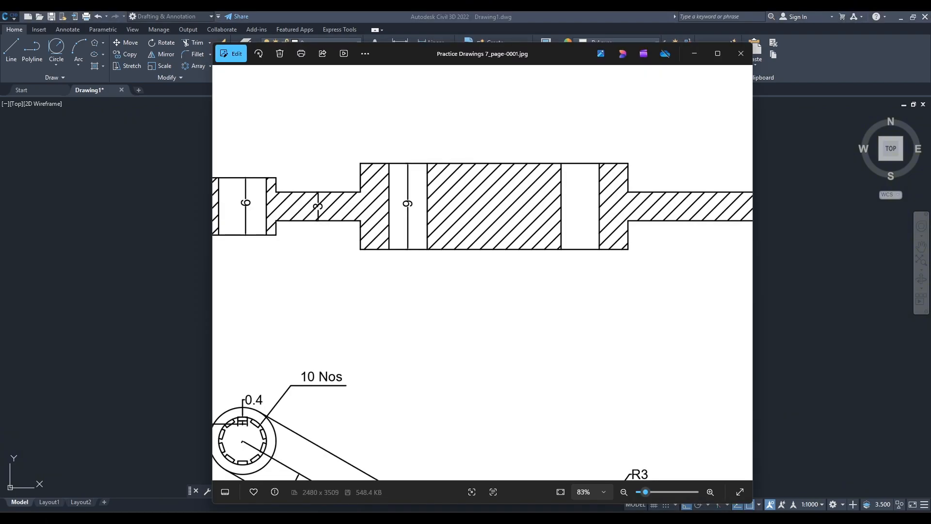
{"action": "key", "text": "alt+Tab"}
{"action": "left_click", "coordinate": [479, 217]}
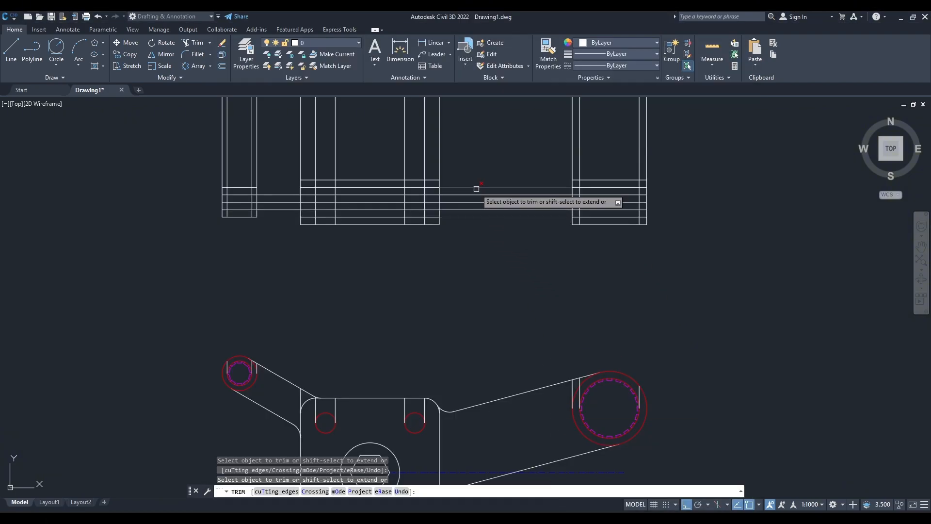
{"action": "left_click", "coordinate": [476, 189]}
After checking the reference image, trim the three inner horizontal lines from the small boss's left wall and the vertical rays above the section view.
{"action": "middle_click_drag", "start_coordinate": [563, 268], "coordinate": [485, 257]}
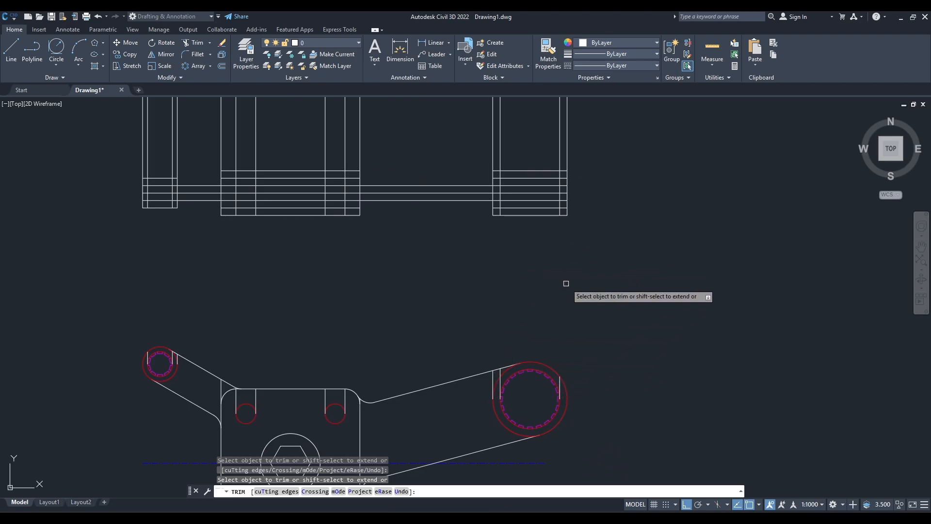
{"action": "key", "text": "alt+Tab"}
{"action": "scroll", "coordinate": [648, 291], "scroll_direction": "down", "scroll_amount": 4}
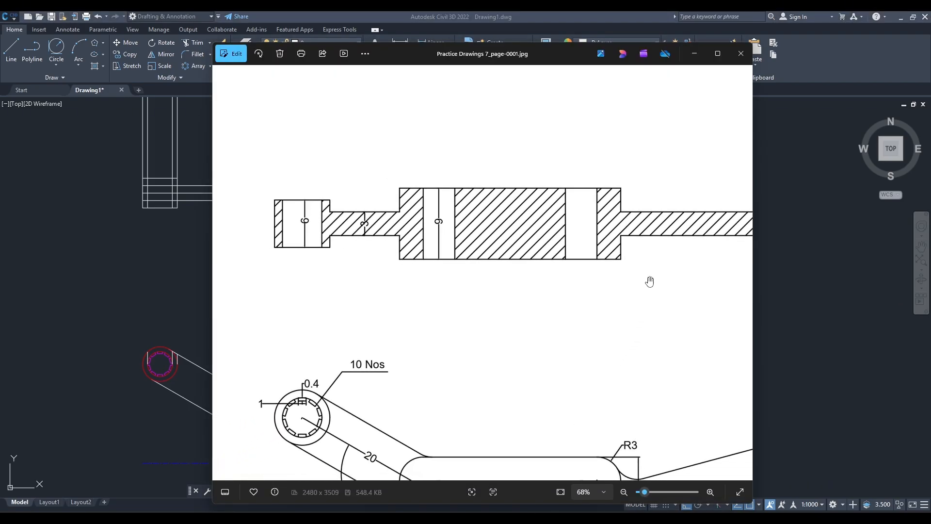
{"action": "left_click", "coordinate": [699, 58]}
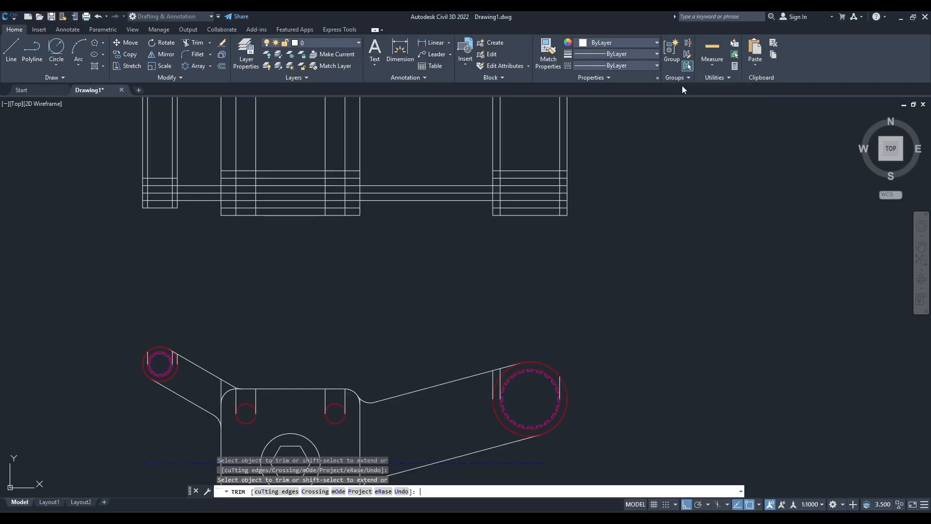
{"action": "scroll", "coordinate": [181, 208], "scroll_direction": "up", "scroll_amount": 3}
{"action": "middle_click_drag", "start_coordinate": [181, 208], "coordinate": [338, 250]}
{"action": "scroll", "coordinate": [234, 230], "scroll_direction": "up", "scroll_amount": 2}
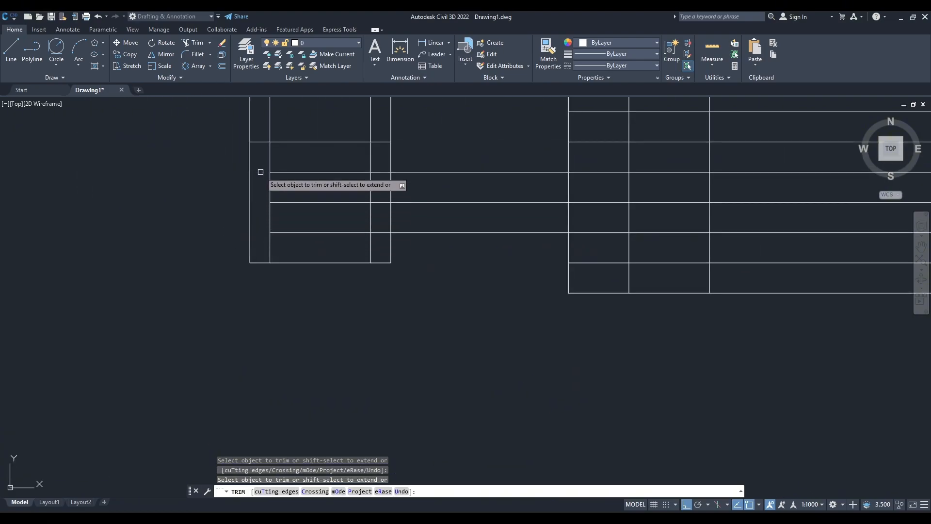
{"action": "scroll", "coordinate": [364, 189], "scroll_direction": "down", "scroll_amount": 3}
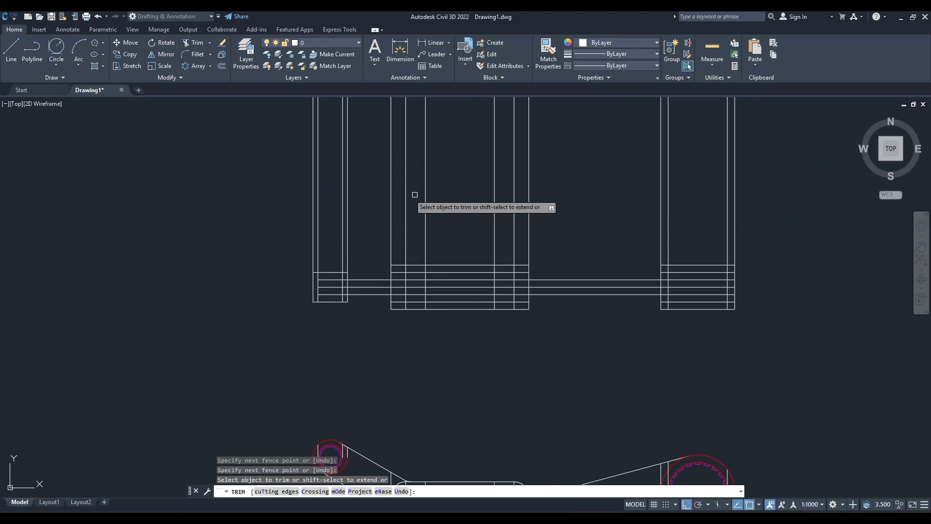
{"action": "mouse_move", "coordinate": [270, 198]}
{"action": "left_mouse_down"}
{"action": "mouse_move", "coordinate": [771, 191]}
{"action": "mouse_move", "coordinate": [752, 187]}
{"action": "left_mouse_up"}
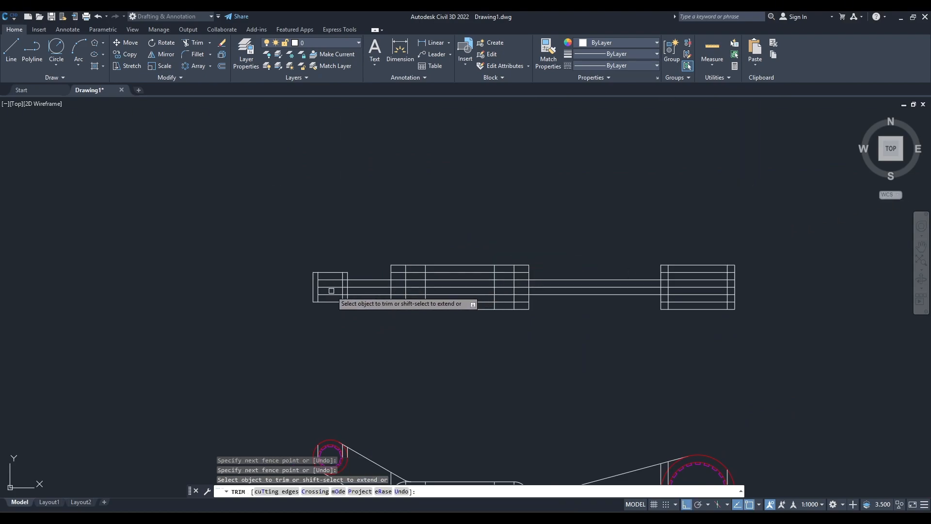
Trim the inner horizontal lines in the small boss, the short arm's middle line and the boss wall between the arm edges.
{"action": "scroll", "coordinate": [332, 292], "scroll_direction": "up", "scroll_amount": 4}
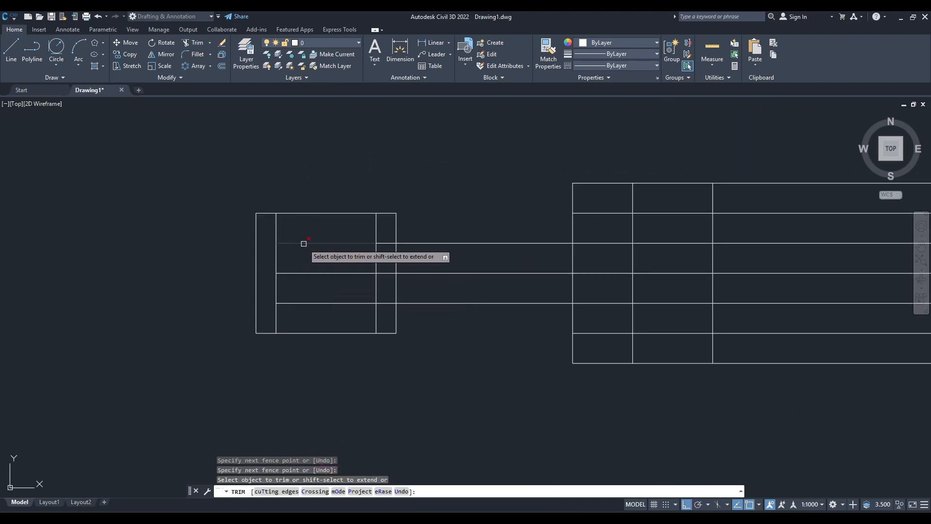
{"action": "left_click_drag", "start_coordinate": [343, 318], "coordinate": [318, 233]}
{"action": "mouse_move", "coordinate": [386, 325]}
{"action": "left_mouse_down"}
{"action": "mouse_move", "coordinate": [385, 221]}
{"action": "mouse_move", "coordinate": [386, 233]}
{"action": "left_mouse_up"}
{"action": "left_click", "coordinate": [508, 274]}
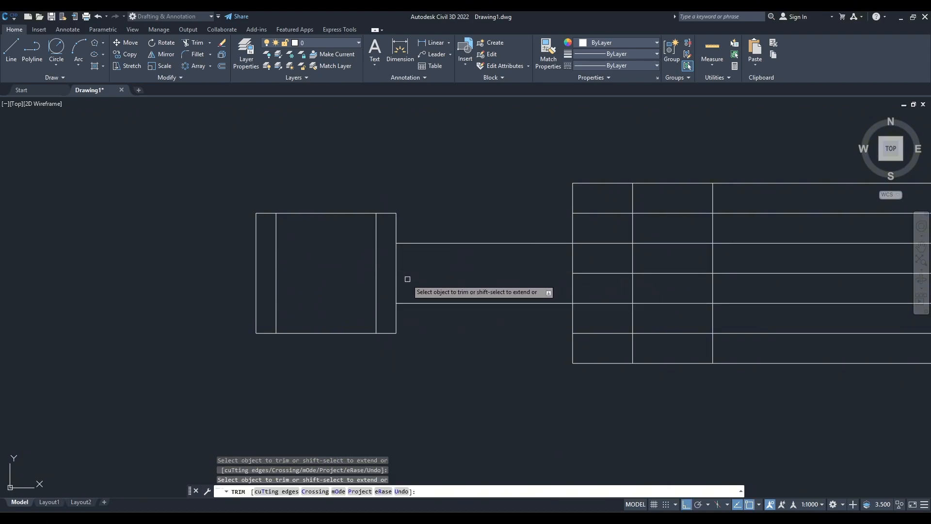
{"action": "left_click", "coordinate": [395, 276]}
Trim all inner horizontal lines inside the central block of the section view, keeping its outline and vertical hole lines.
{"action": "middle_click_drag", "start_coordinate": [480, 281], "coordinate": [325, 288]}
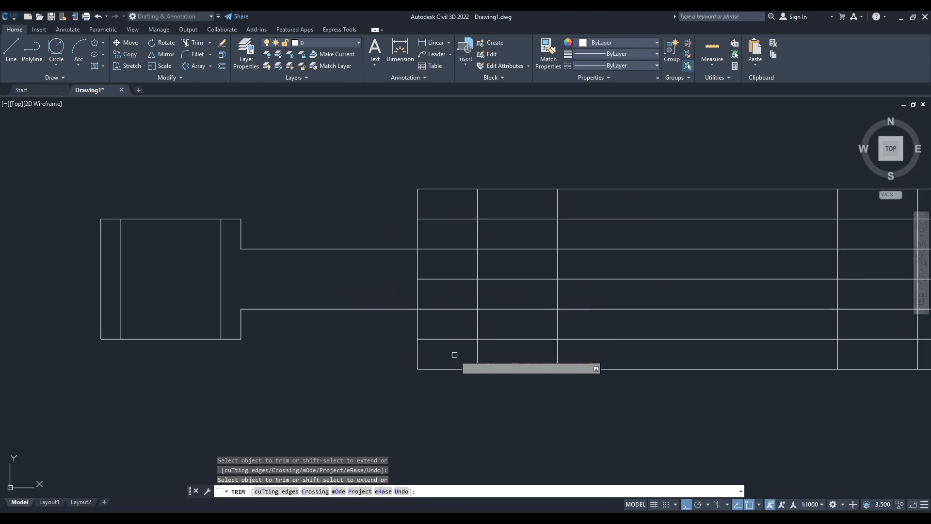
{"action": "left_click_drag", "start_coordinate": [455, 355], "coordinate": [455, 327]}
{"action": "left_click_drag", "start_coordinate": [447, 212], "coordinate": [447, 211]}
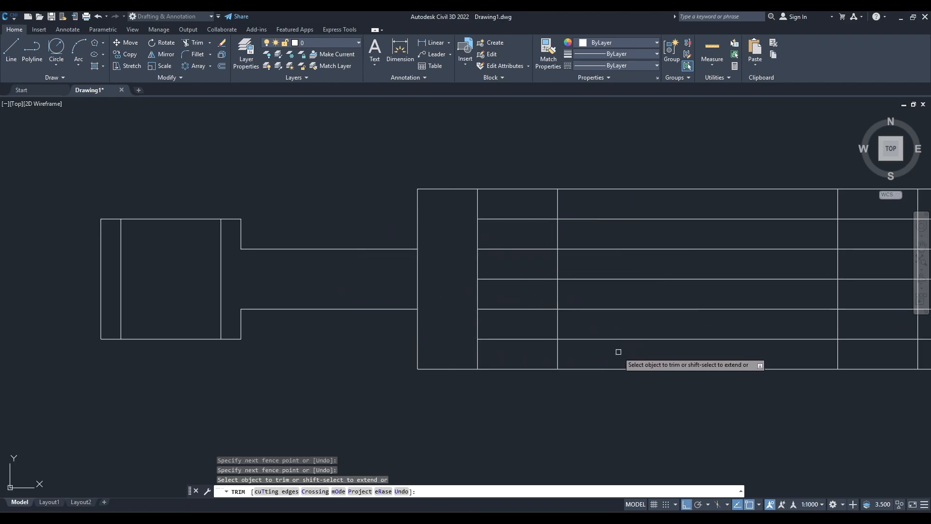
{"action": "left_click_drag", "start_coordinate": [540, 357], "coordinate": [505, 213]}
{"action": "mouse_move", "coordinate": [682, 338]}
{"action": "left_mouse_down"}
{"action": "mouse_move", "coordinate": [664, 176]}
{"action": "mouse_move", "coordinate": [655, 214]}
{"action": "left_mouse_up"}
{"action": "middle_click_drag", "start_coordinate": [733, 302], "coordinate": [351, 310]}
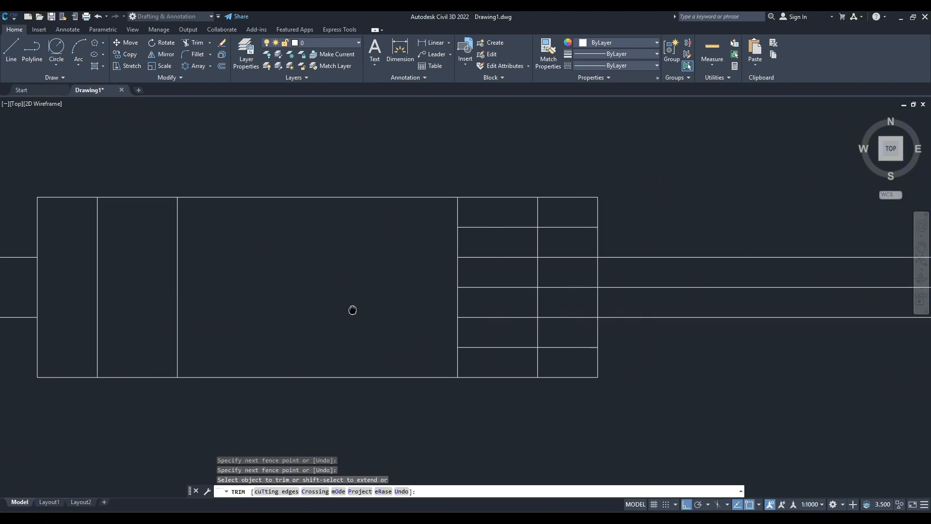
{"action": "left_click_drag", "start_coordinate": [528, 358], "coordinate": [489, 219]}
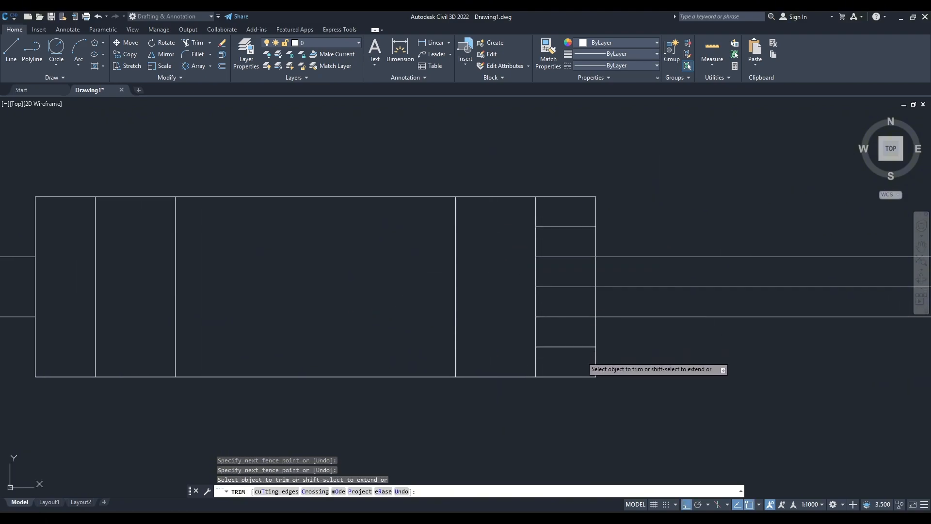
{"action": "left_click_drag", "start_coordinate": [582, 356], "coordinate": [565, 225]}
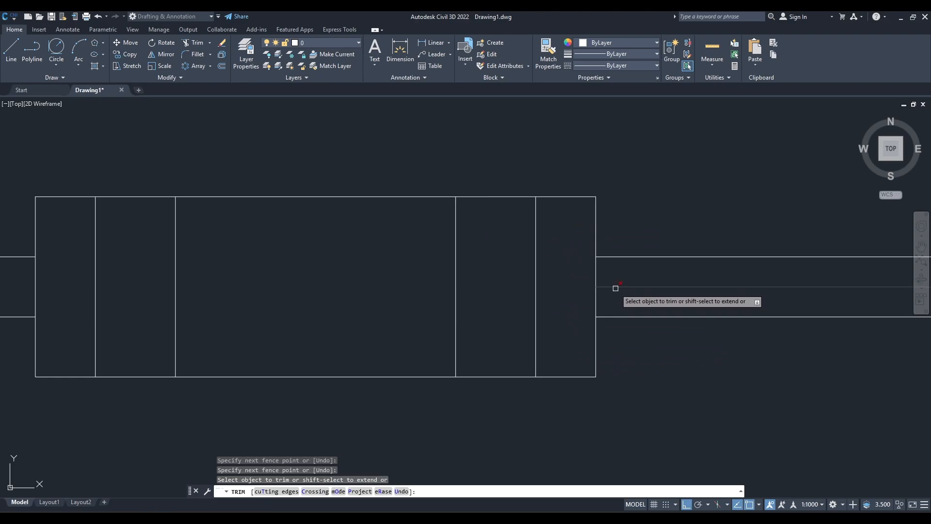
Trim the long arm's middle line and the central block's side walls where the arms join it.
{"action": "scroll", "coordinate": [659, 349], "scroll_direction": "down", "scroll_amount": 2}
{"action": "mouse_move", "coordinate": [659, 349]}
{"action": "middle_mouse_down"}
{"action": "mouse_move", "coordinate": [374, 353]}
{"action": "mouse_move", "coordinate": [619, 347]}
{"action": "middle_mouse_up"}
{"action": "left_click", "coordinate": [236, 305]}
Trim all inner horizontal lines inside the large right boss and its left wall between the arm edges, ending the Trim command.
{"action": "middle_click_drag", "start_coordinate": [721, 349], "coordinate": [195, 341]}
{"action": "left_click_drag", "start_coordinate": [407, 345], "coordinate": [407, 294]}
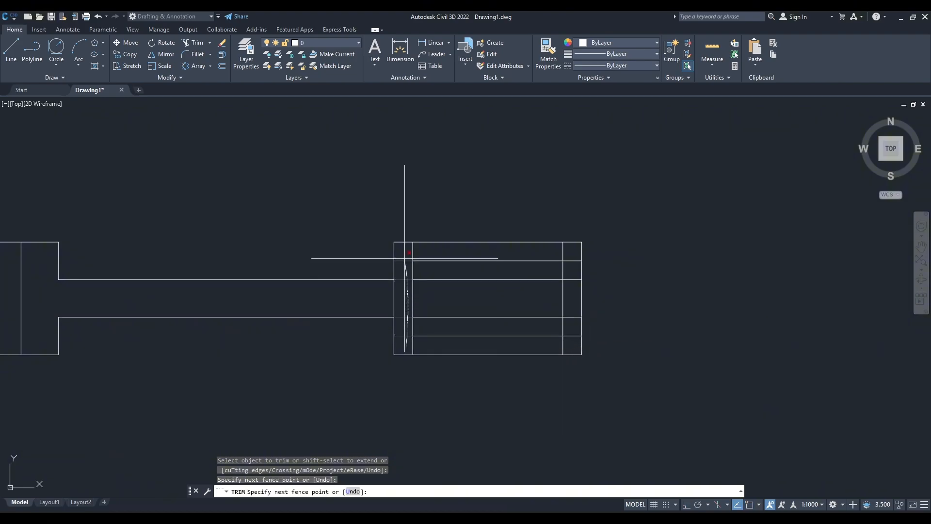
{"action": "left_click_drag", "start_coordinate": [405, 258], "coordinate": [405, 257]}
{"action": "left_click_drag", "start_coordinate": [575, 343], "coordinate": [570, 256]}
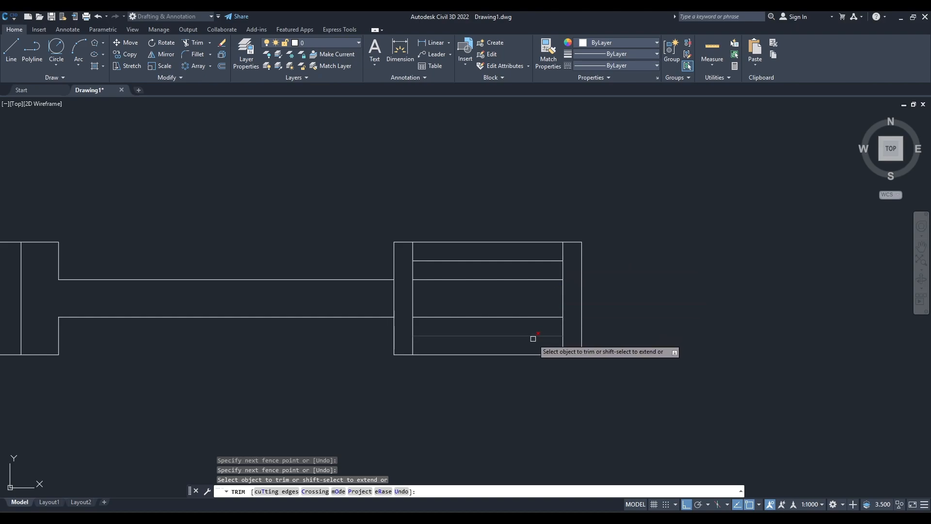
{"action": "left_click_drag", "start_coordinate": [528, 347], "coordinate": [506, 297]}
{"action": "left_click_drag", "start_coordinate": [484, 257], "coordinate": [483, 256]}
{"action": "left_click", "coordinate": [393, 302]}
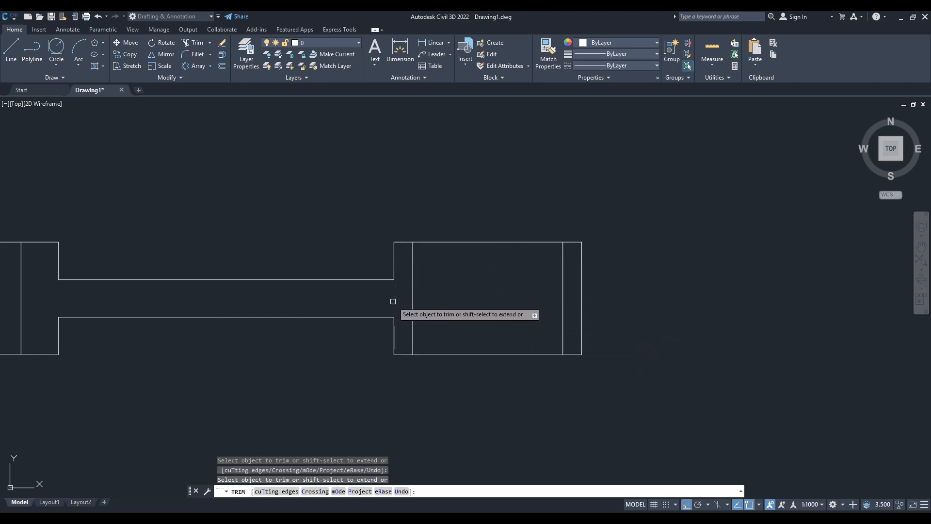
{"action": "scroll", "coordinate": [468, 312], "scroll_direction": "down", "scroll_amount": 5}
{"action": "mouse_move", "coordinate": [359, 317]}
{"action": "middle_mouse_down"}
{"action": "mouse_move", "coordinate": [477, 303]}
{"action": "mouse_move", "coordinate": [453, 293]}
{"action": "middle_mouse_up"}
{"action": "scroll", "coordinate": [479, 293], "scroll_direction": "up", "scroll_amount": 2}
{"action": "scroll", "coordinate": [474, 324], "scroll_direction": "down", "scroll_amount": 2}
{"action": "key", "text": "Escape"}
{"action": "left_click", "coordinate": [719, 284]}
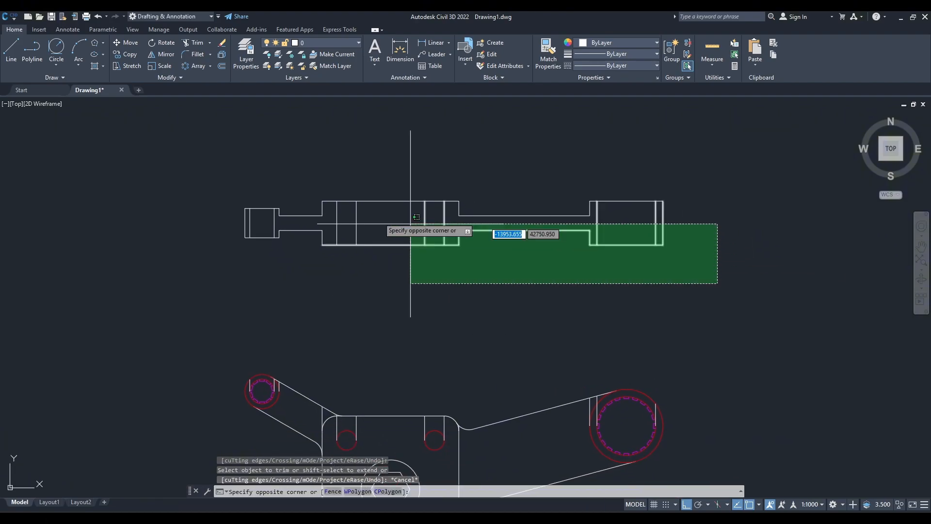
{"action": "left_click", "coordinate": [274, 193]}
{"action": "type", "text": "m"}
{"action": "key", "text": "Return"}
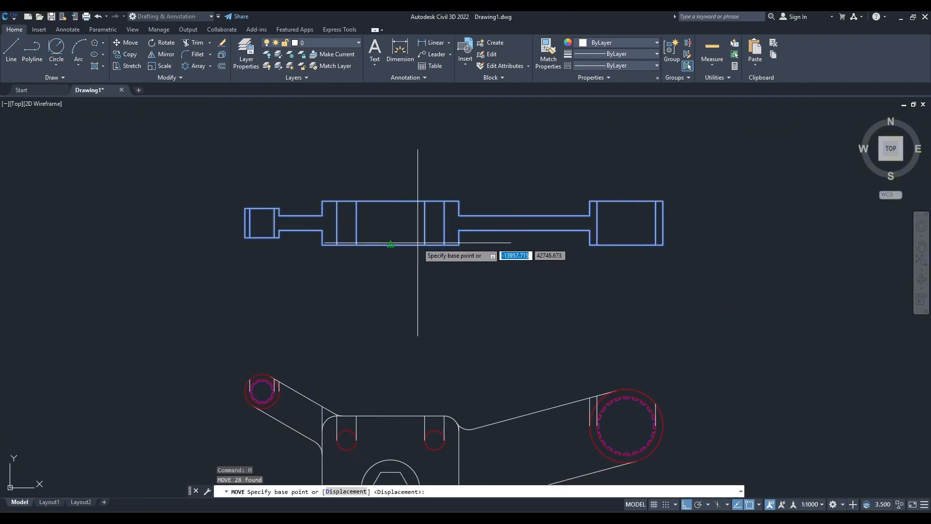
{"action": "left_click", "coordinate": [425, 245]}
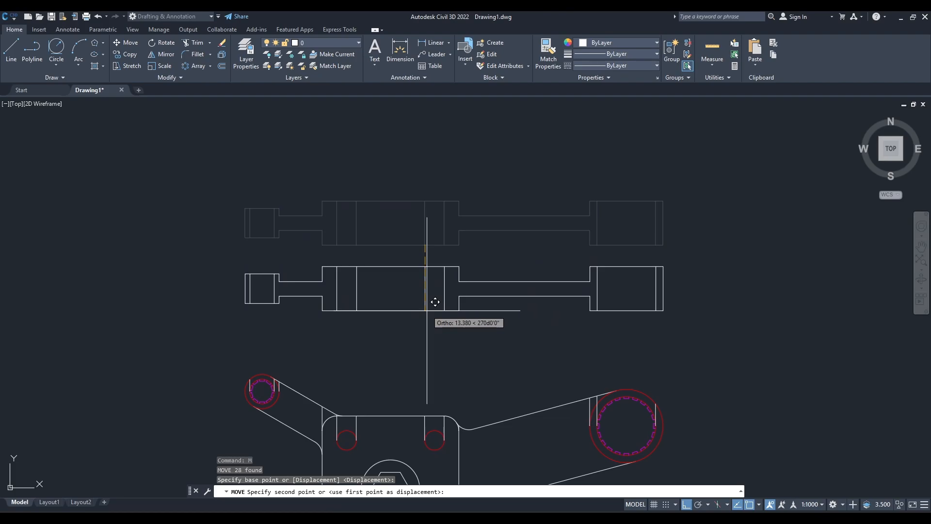
{"action": "key", "text": "Escape"}
After checking the reference image, start a hatch over the small boss walls, both arms, the central block's outer parts and the large boss walls.
{"action": "scroll", "coordinate": [386, 341], "scroll_direction": "up", "scroll_amount": 2}
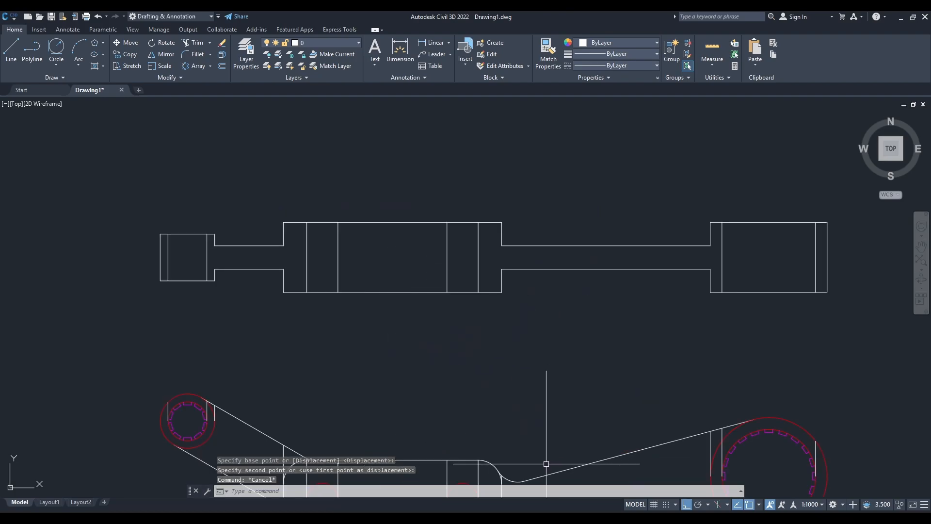
{"action": "key", "text": "alt+Tab"}
{"action": "left_click_drag", "start_coordinate": [455, 263], "coordinate": [541, 258]}
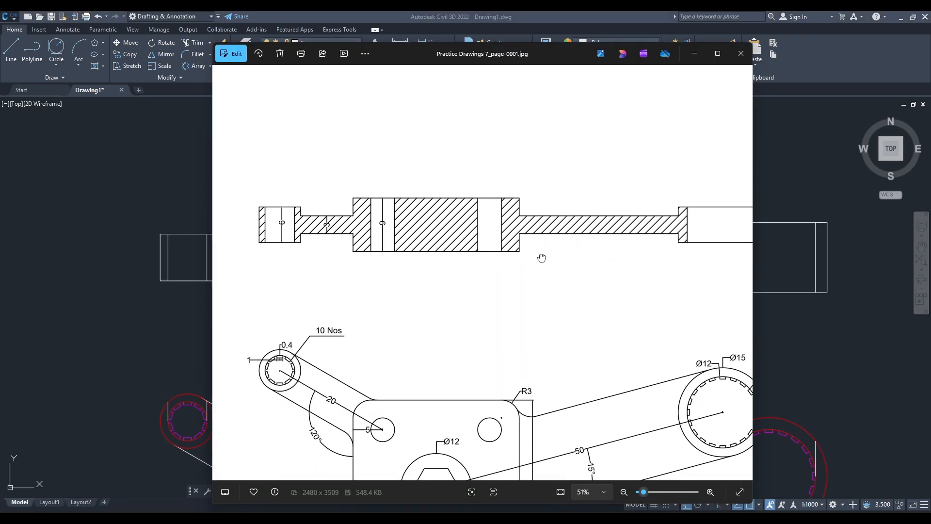
{"action": "scroll", "coordinate": [455, 272], "scroll_direction": "down", "scroll_amount": 1}
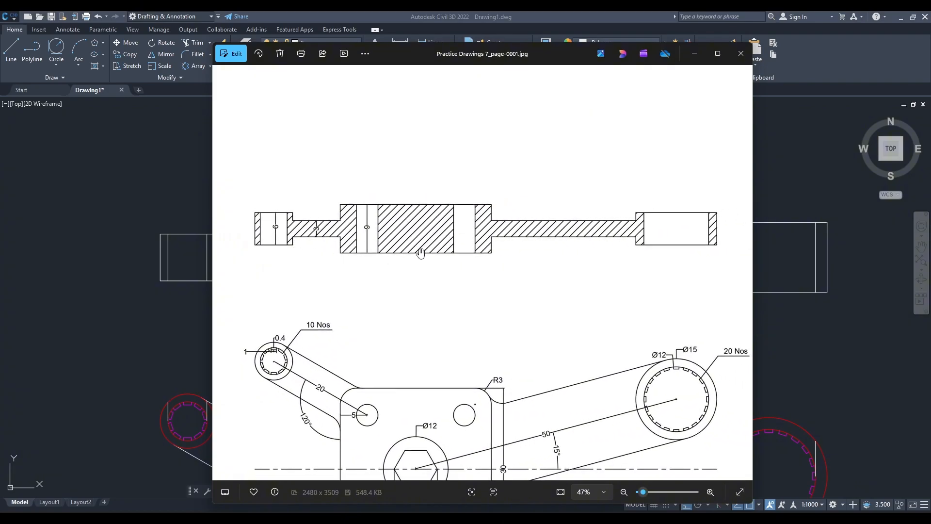
{"action": "left_click", "coordinate": [692, 54]}
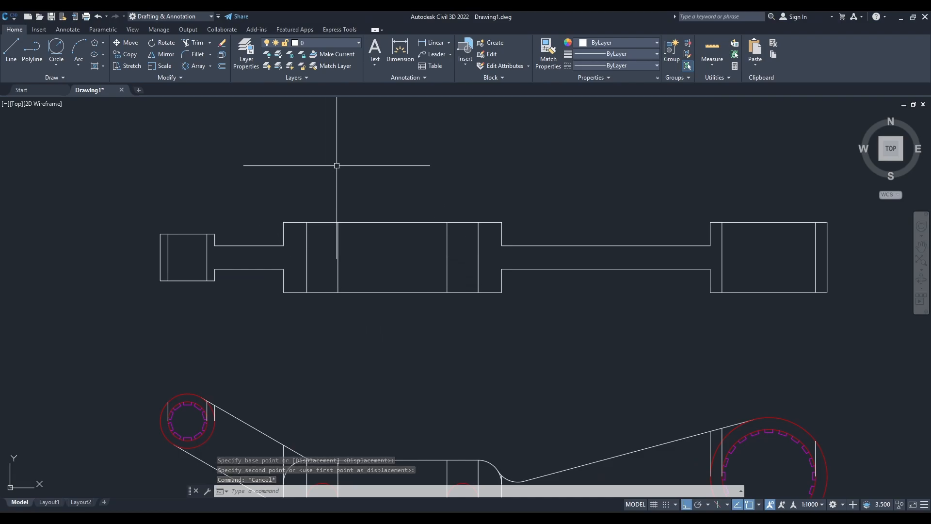
{"action": "type", "text": "h"}
{"action": "key", "text": "Return"}
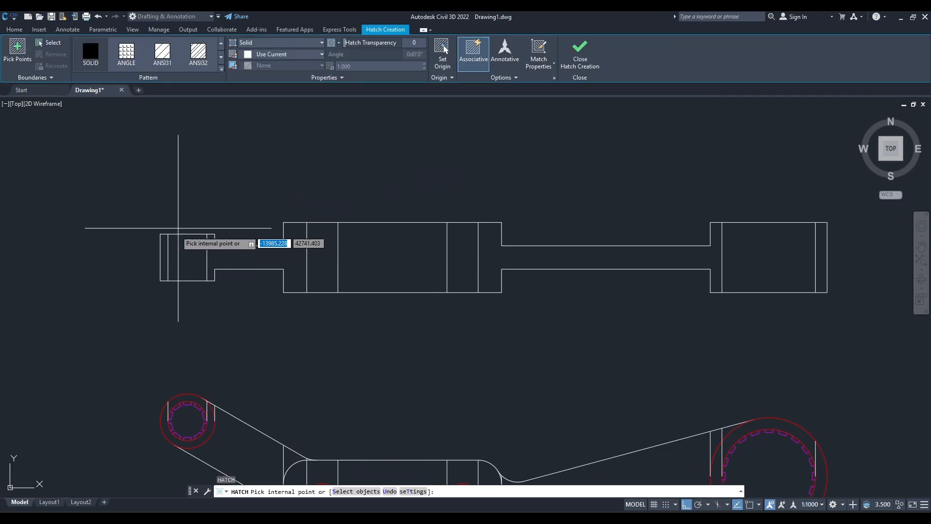
{"action": "left_click", "coordinate": [164, 245]}
{"action": "left_click", "coordinate": [212, 257]}
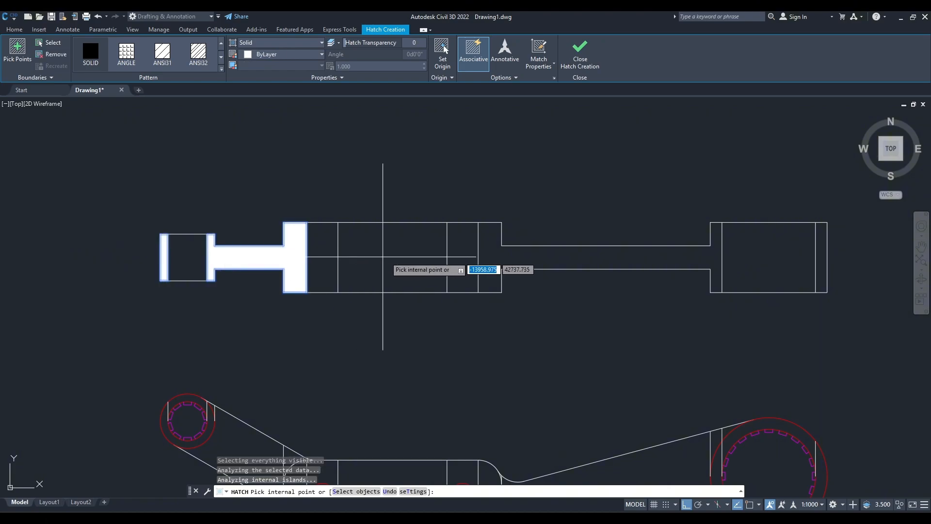
{"action": "left_click", "coordinate": [490, 252]}
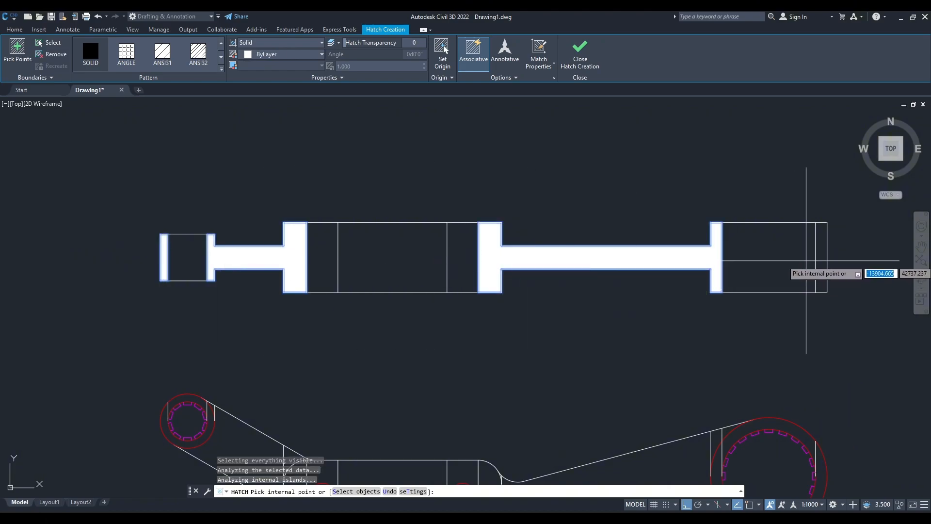
{"action": "left_click", "coordinate": [822, 258]}
Set the hatch pattern to ANSI31 with a scale of 0.3 and finish the hatch.
{"action": "left_click", "coordinate": [167, 61]}
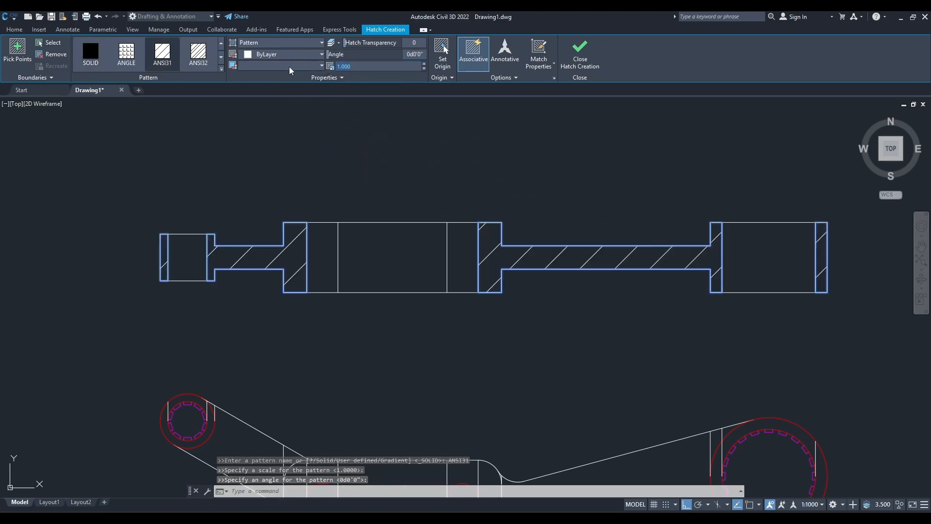
{"action": "type", "text": "3"}
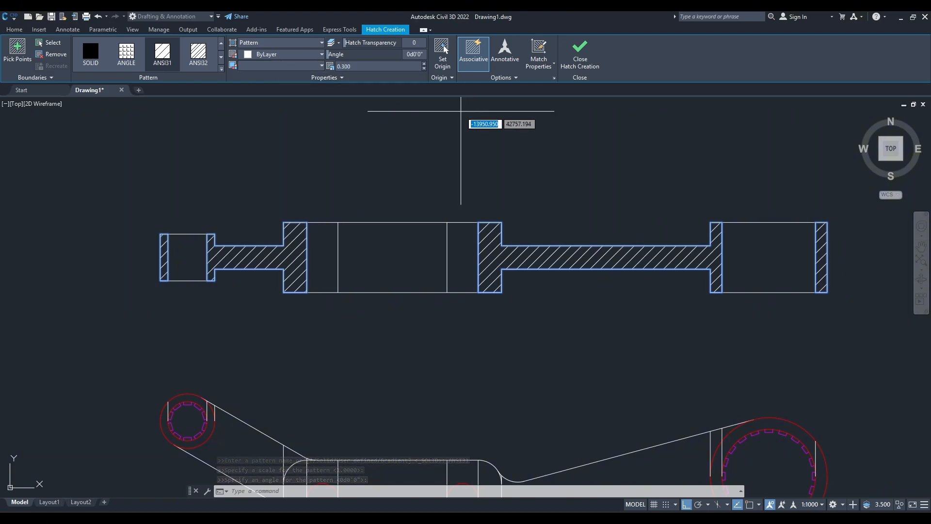
{"action": "key", "text": "Escape"}
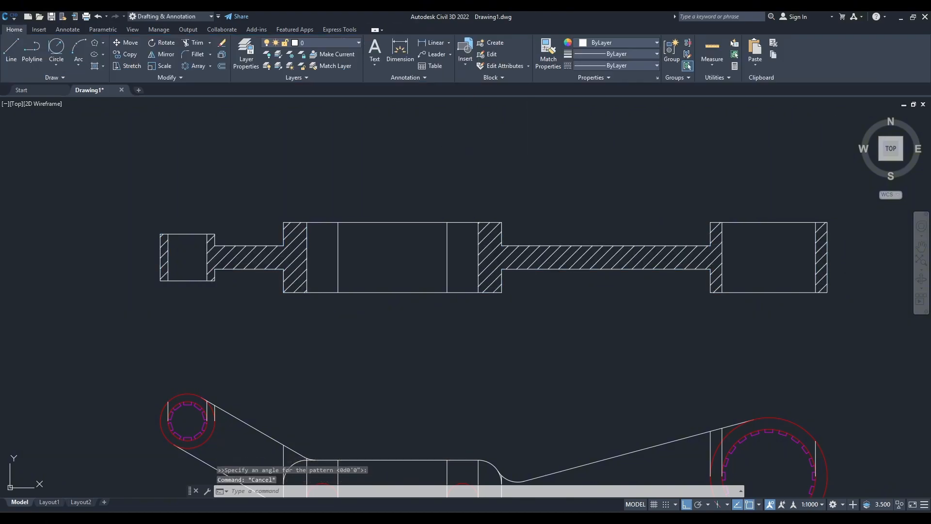
{"action": "left_click", "coordinate": [576, 259]}
{"action": "key", "text": "Escape"}
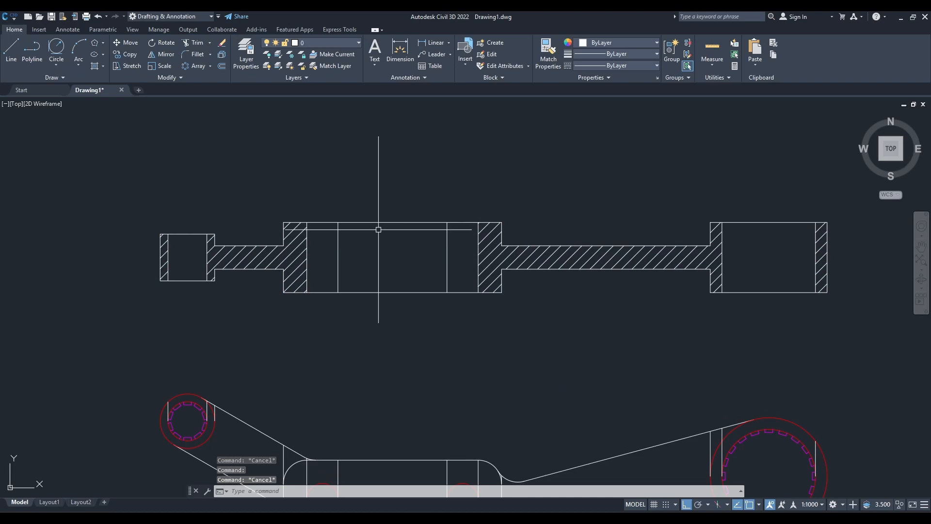
Hatch the middle region of the central block between its two holes with the same pattern and scale.
{"action": "type", "text": "h"}
{"action": "key", "text": "Return"}
{"action": "left_click", "coordinate": [400, 249]}
{"action": "key", "text": "Escape"}
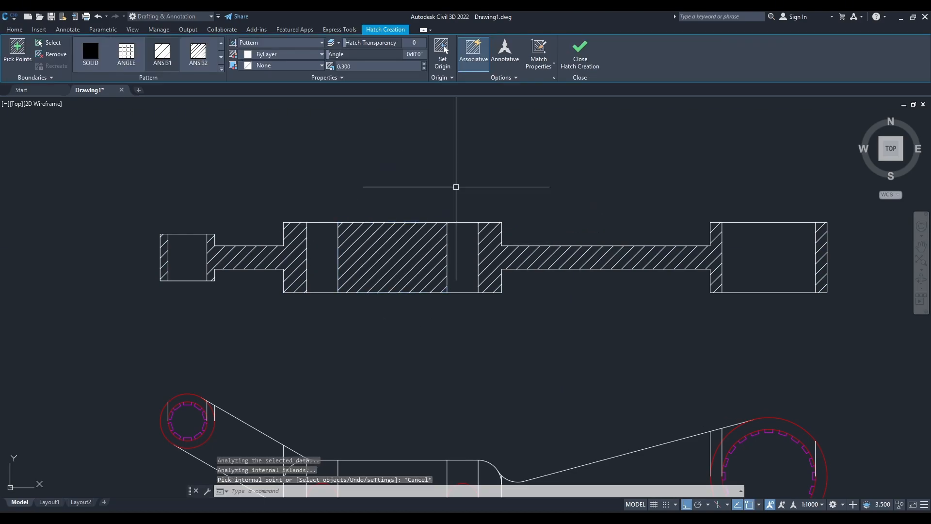
Assign both section hatches to the Hatch layer and clear the selection.
{"action": "left_click", "coordinate": [228, 253]}
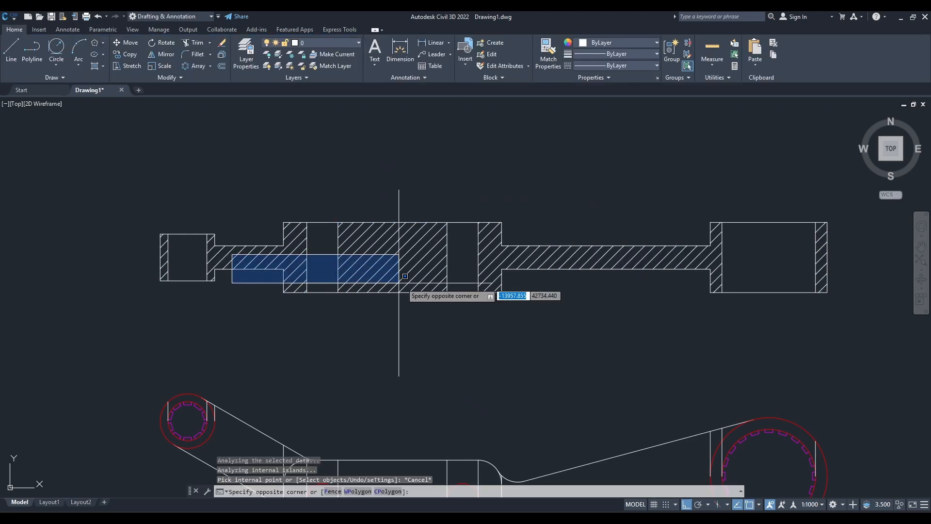
{"action": "left_click", "coordinate": [266, 260]}
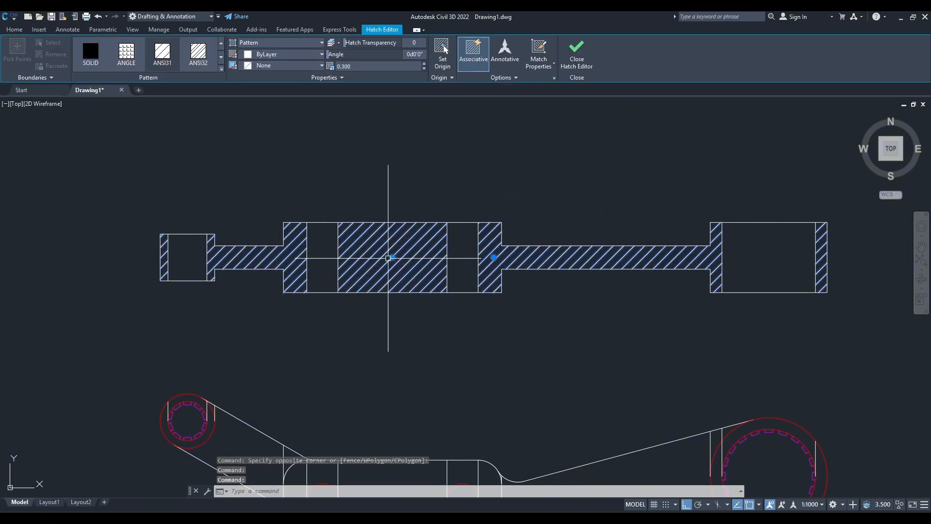
{"action": "left_click", "coordinate": [270, 54]}
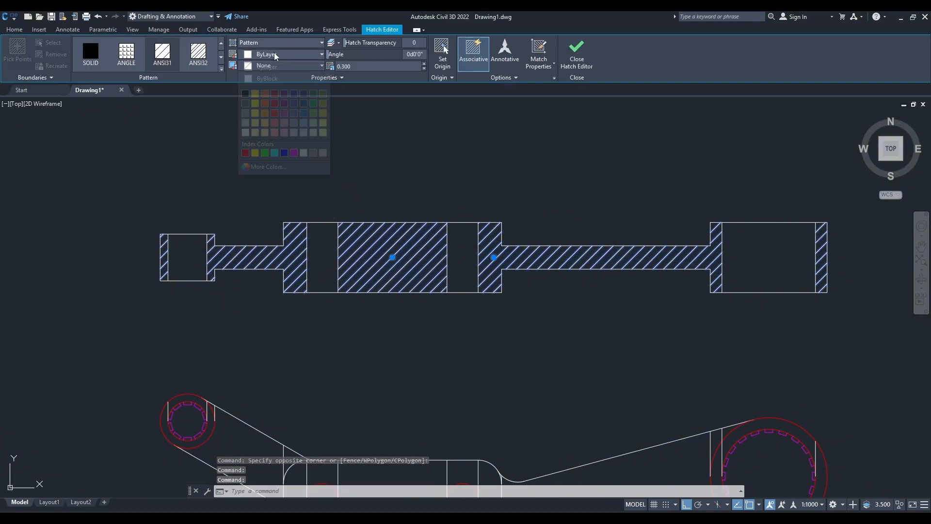
{"action": "left_click", "coordinate": [20, 31]}
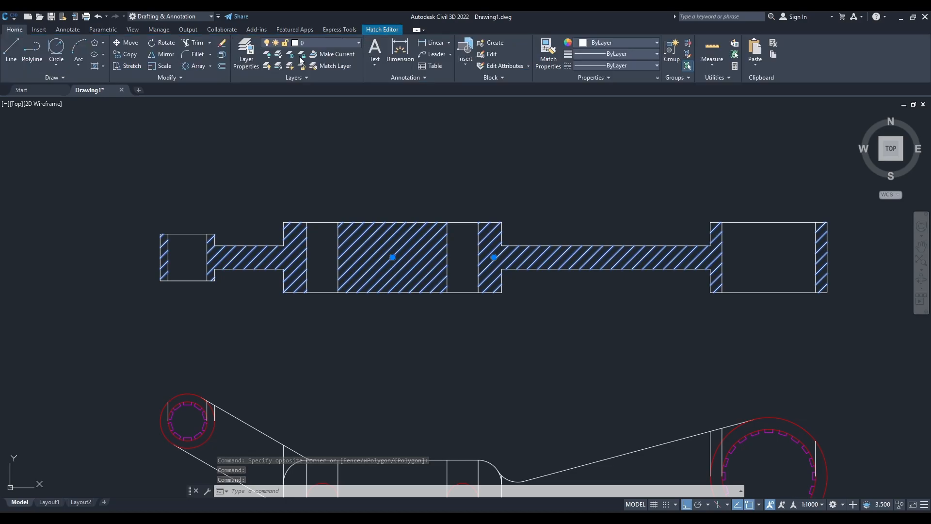
{"action": "left_click", "coordinate": [321, 45]}
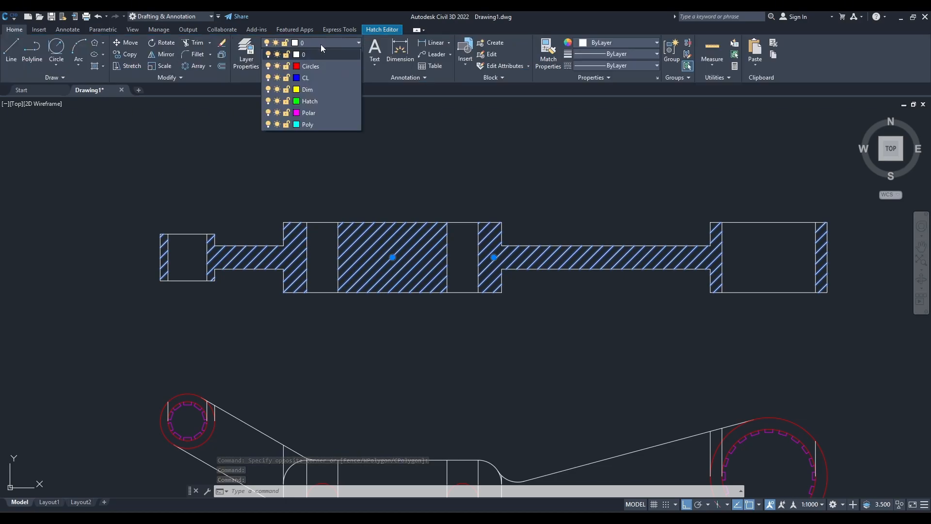
{"action": "left_click", "coordinate": [309, 101]}
{"action": "key", "text": "Escape"}
Compare the hatched section view, especially the large right boss, with the reference image.
{"action": "scroll", "coordinate": [429, 184], "scroll_direction": "down", "scroll_amount": 5}
{"action": "scroll", "coordinate": [401, 209], "scroll_direction": "up", "scroll_amount": 2}
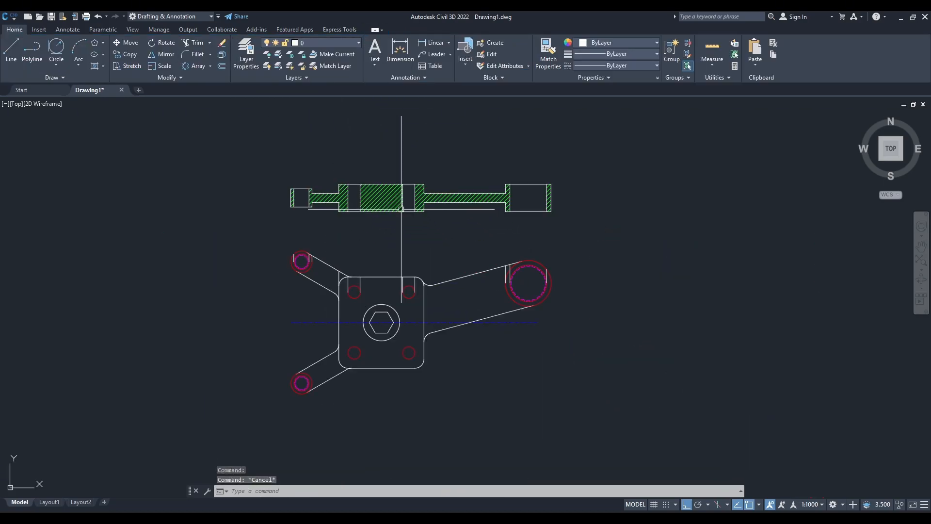
{"action": "scroll", "coordinate": [402, 209], "scroll_direction": "up", "scroll_amount": 2}
{"action": "middle_click_drag", "start_coordinate": [417, 250], "coordinate": [417, 228]}
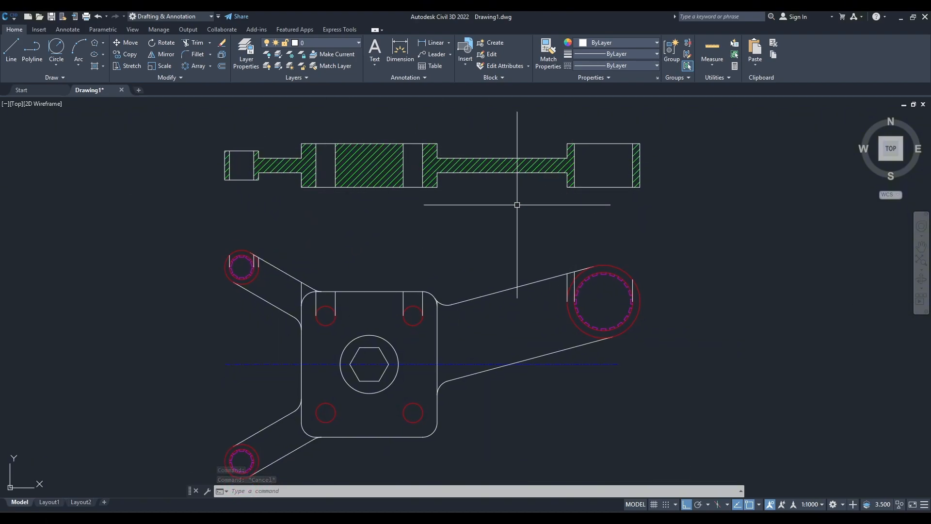
{"action": "key", "text": "alt+Tab"}
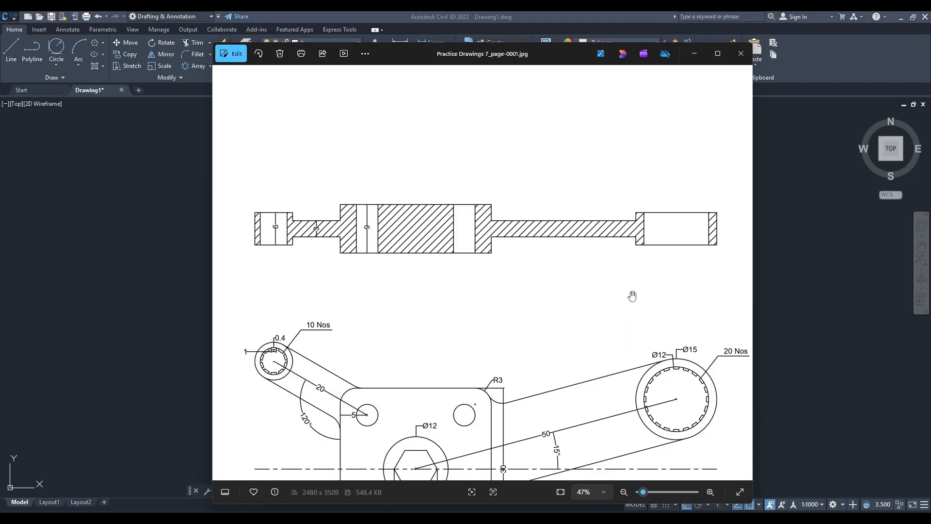
{"action": "left_click", "coordinate": [694, 53]}
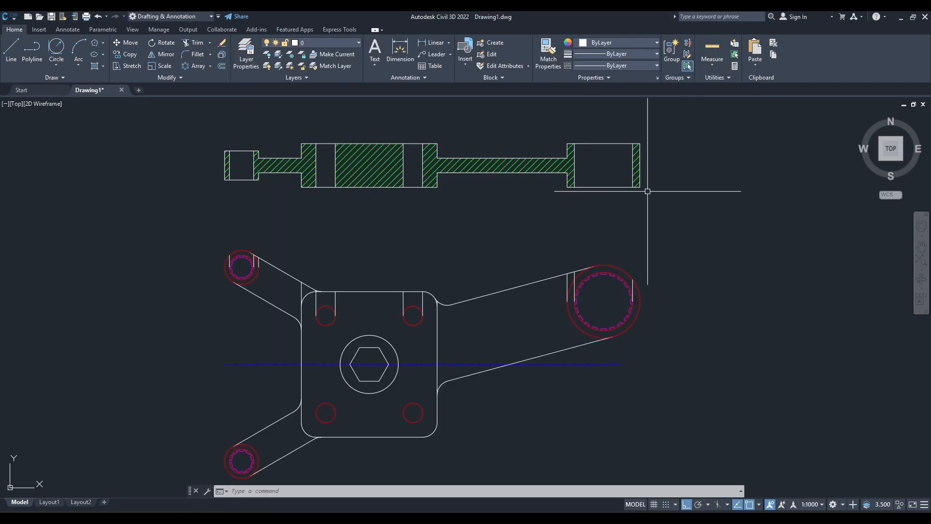
{"action": "scroll", "coordinate": [644, 187], "scroll_direction": "up", "scroll_amount": 3}
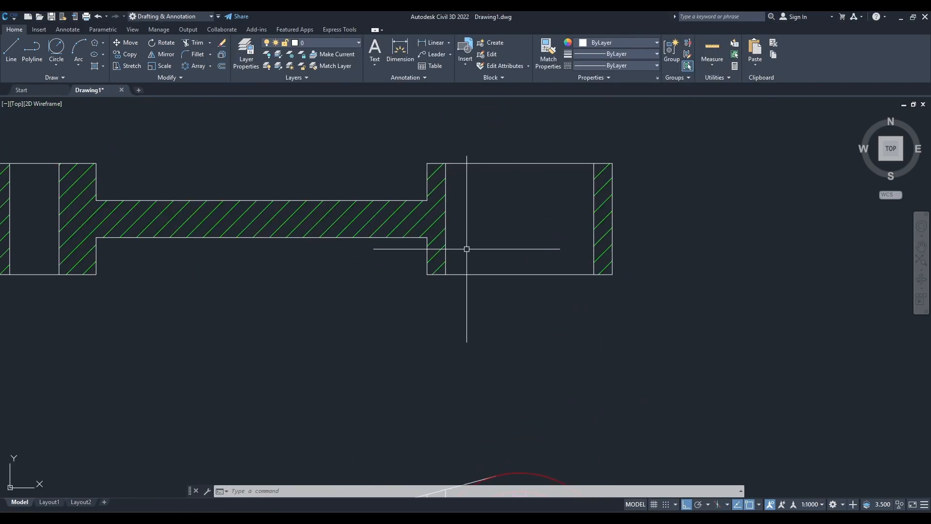
Draw a horizontal line through the right boss of the section view, from the midpoint of its outer edge to its inner edge.
{"action": "type", "text": "L"}
{"action": "key", "text": "Return"}
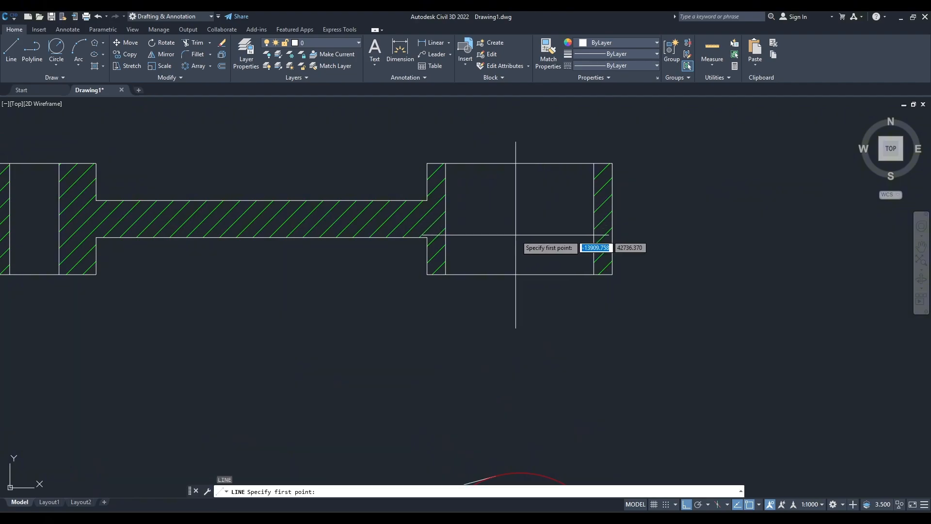
{"action": "key", "text": "Escape"}
{"action": "type", "text": "l"}
{"action": "key", "text": "Return"}
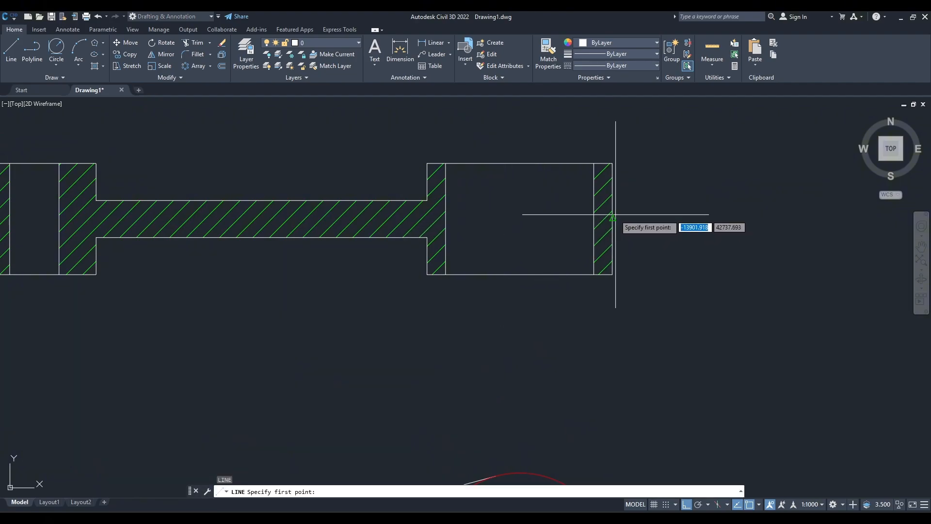
{"action": "left_click", "coordinate": [613, 218]}
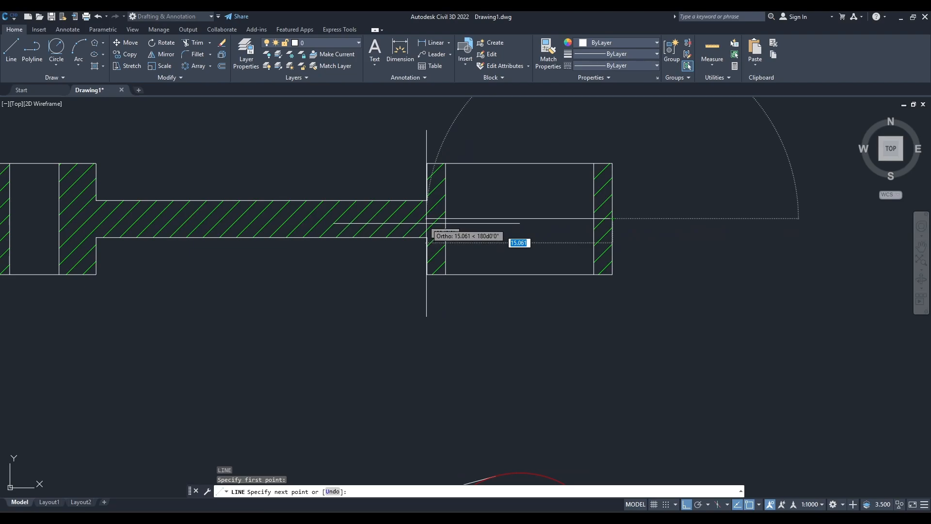
{"action": "left_click", "coordinate": [427, 223]}
{"action": "key", "text": "Escape"}
Offset the right boss's middle line by 3 to both sides, above and below.
{"action": "type", "text": "o"}
{"action": "key", "text": "Return"}
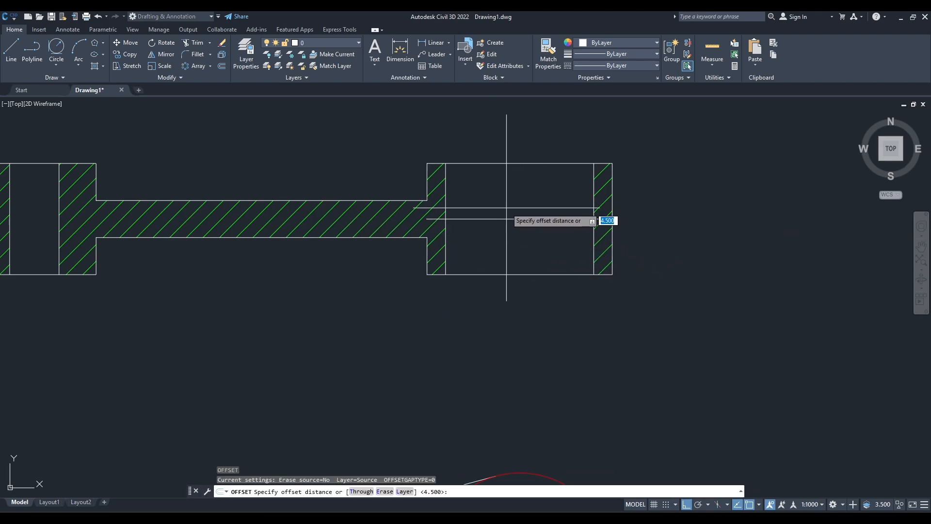
{"action": "key", "text": "Return"}
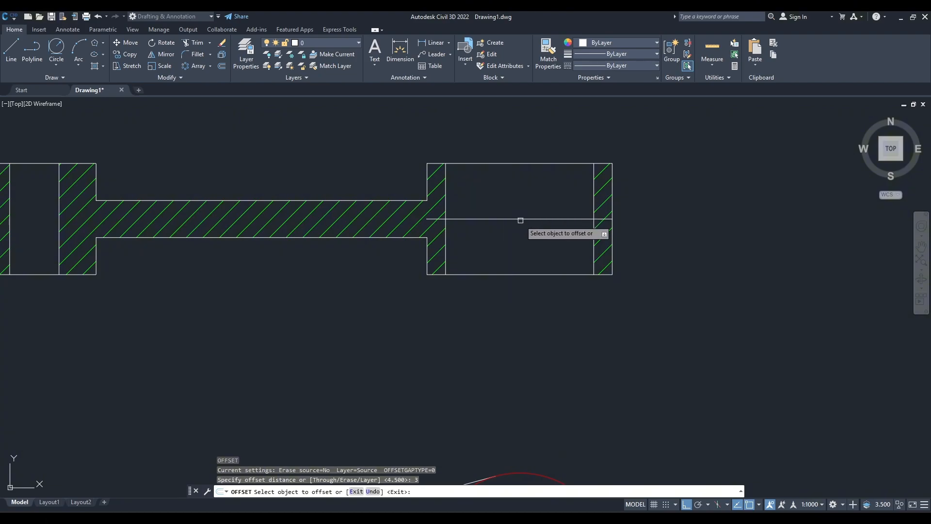
{"action": "left_click", "coordinate": [520, 220]}
{"action": "left_click", "coordinate": [518, 197]}
{"action": "left_click", "coordinate": [520, 220]}
{"action": "left_click", "coordinate": [520, 248]}
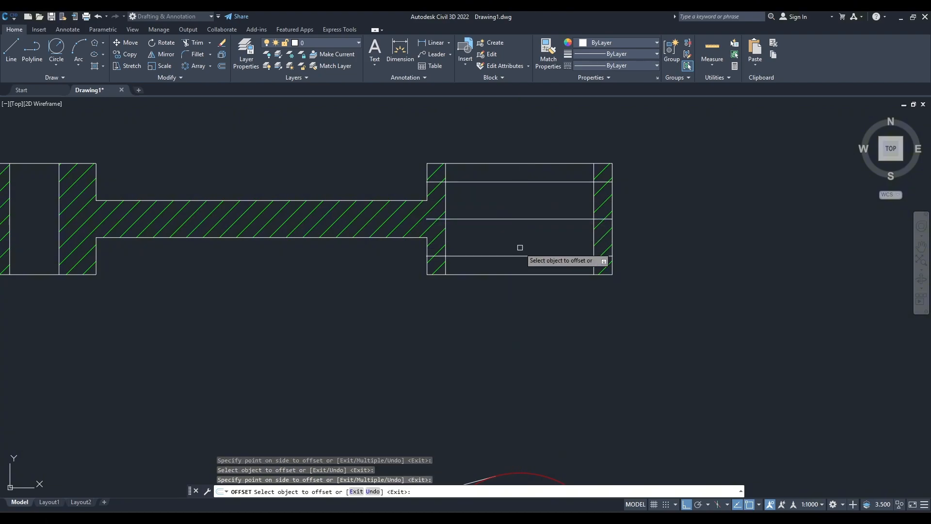
{"action": "key", "text": "Escape"}
Trim the right boss's vertical edges that extend beyond the upper and lower offset lines.
{"action": "left_click", "coordinate": [635, 308]}
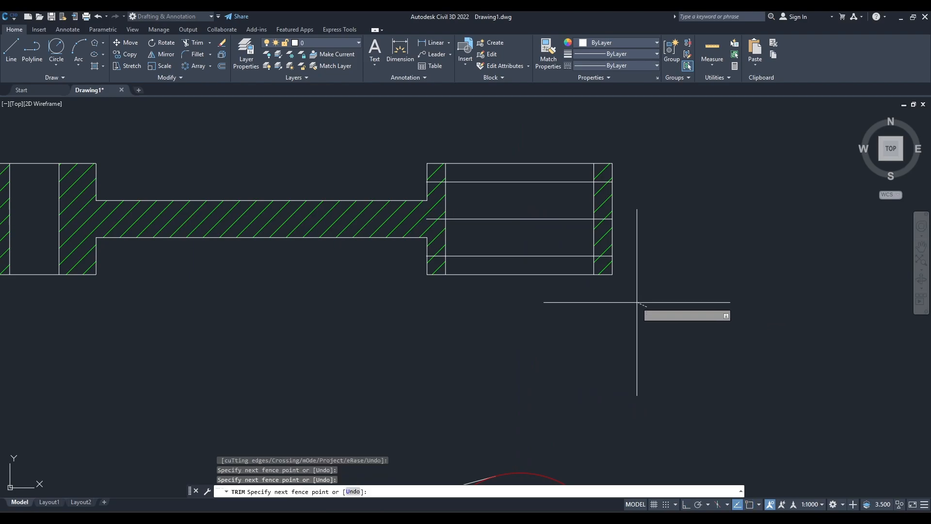
{"action": "left_click", "coordinate": [604, 265]}
{"action": "key", "text": "Return"}
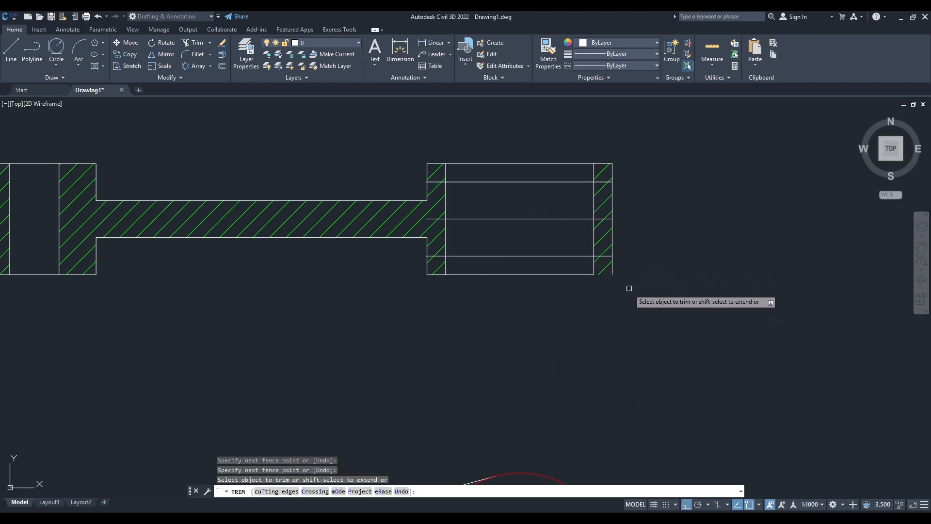
{"action": "left_click", "coordinate": [616, 269]}
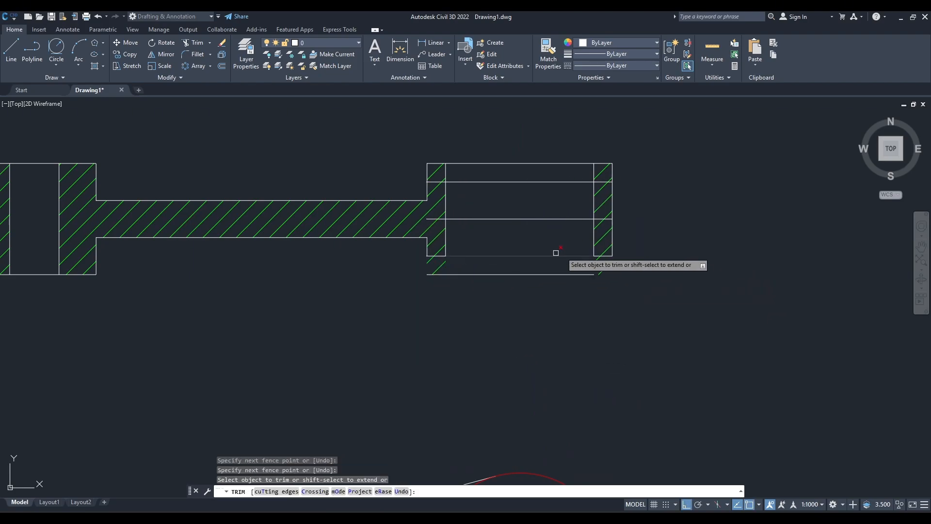
{"action": "left_click_drag", "start_coordinate": [412, 176], "coordinate": [408, 179]}
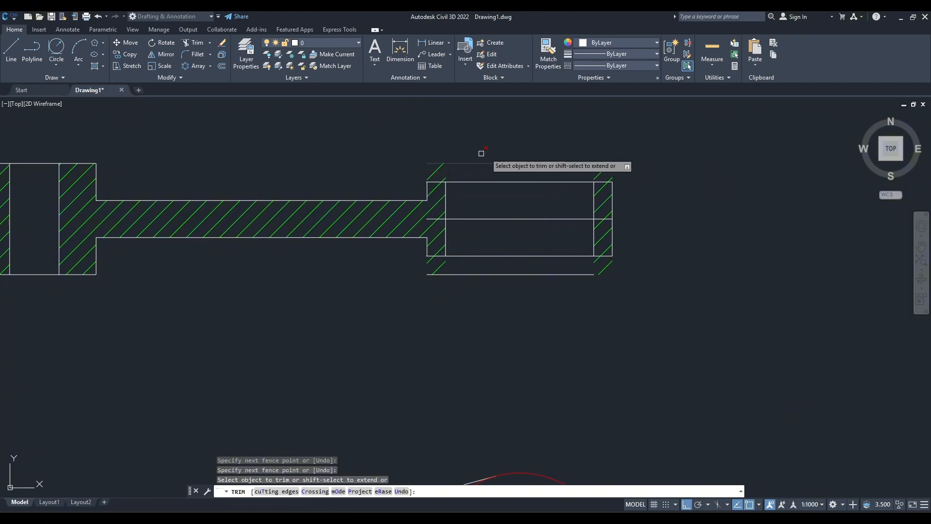
{"action": "key", "text": "Escape"}
Erase the right boss's old outer horizontal edges and the middle construction line.
{"action": "left_click", "coordinate": [543, 162]}
{"action": "left_click", "coordinate": [601, 171]}
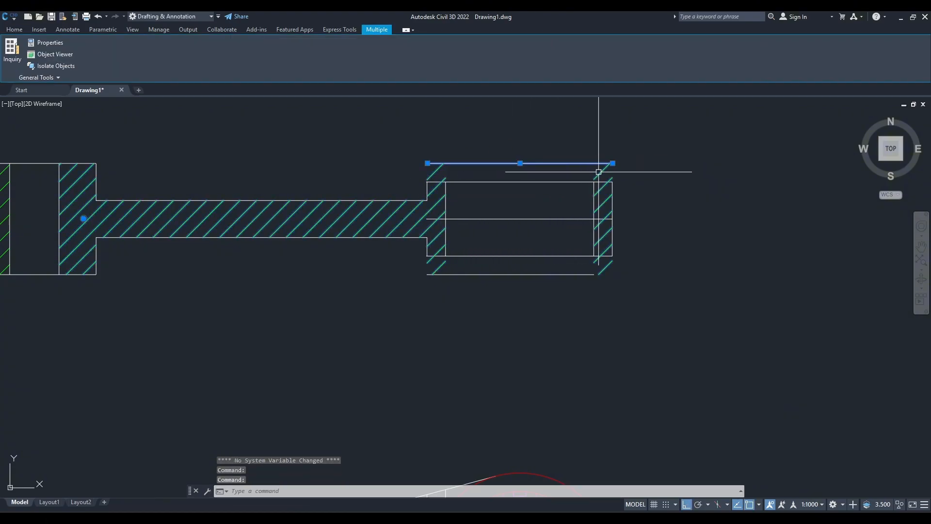
{"action": "key", "text": "Escape"}
{"action": "left_click", "coordinate": [539, 275]}
{"action": "left_click", "coordinate": [536, 163]}
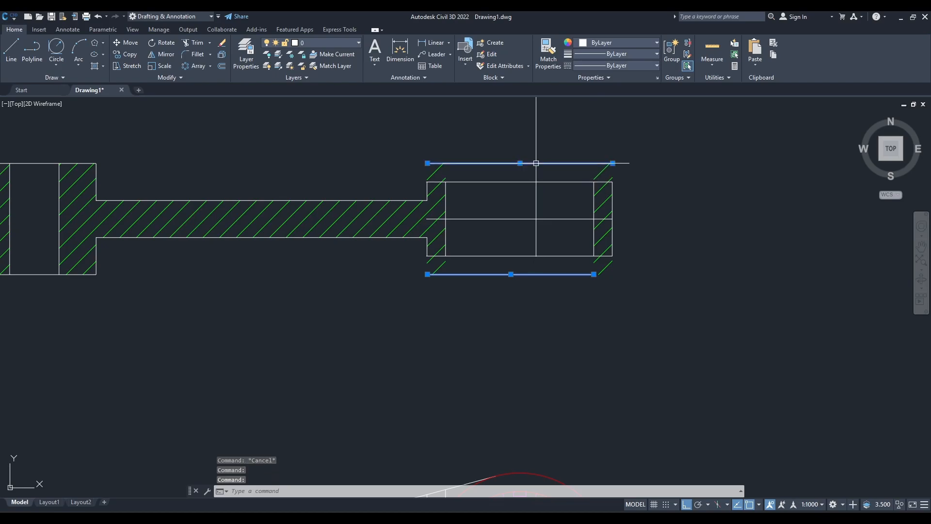
{"action": "type", "text": "e"}
{"action": "key", "text": "Return"}
{"action": "left_click", "coordinate": [535, 221]}
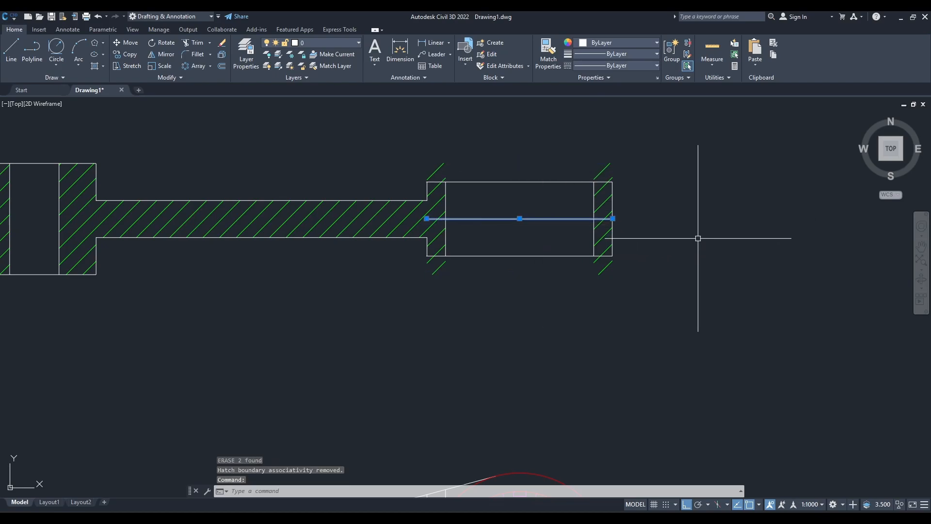
{"action": "type", "text": "e"}
{"action": "key", "text": "Return"}
Remove the outdated hatches from the right web and both walls of the right boss with Trim.
{"action": "type", "text": "tr"}
{"action": "key", "text": "Return"}
{"action": "scroll", "coordinate": [443, 167], "scroll_direction": "up", "scroll_amount": 4}
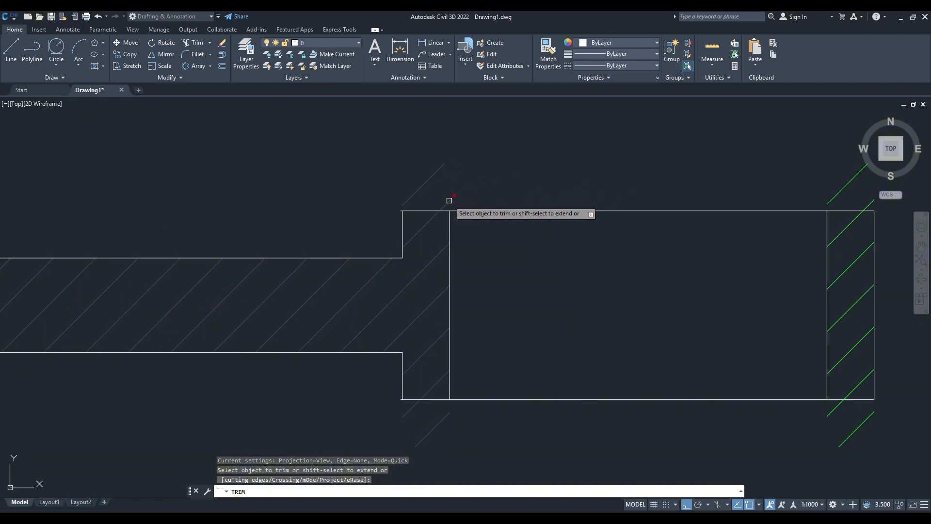
{"action": "left_click", "coordinate": [436, 171]}
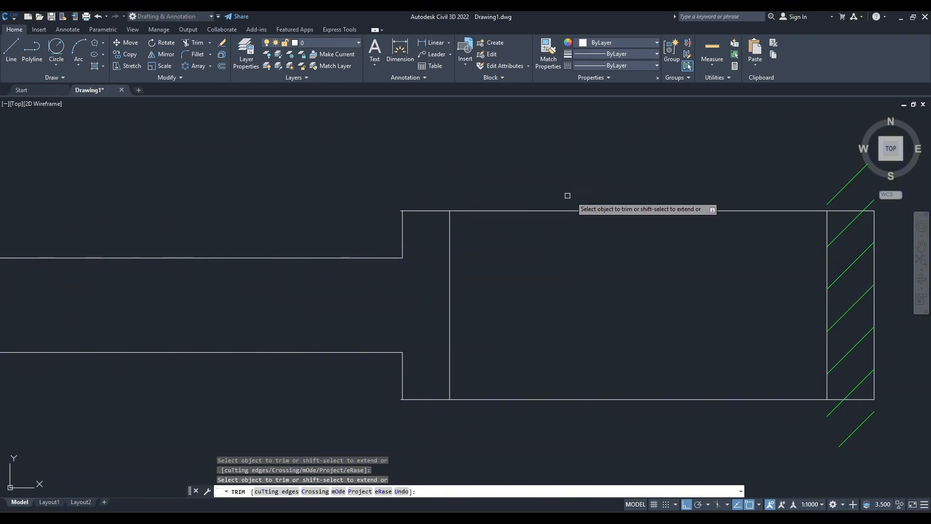
{"action": "left_click", "coordinate": [844, 188]}
{"action": "scroll", "coordinate": [749, 298], "scroll_direction": "down", "scroll_amount": 5}
{"action": "key", "text": "Escape"}
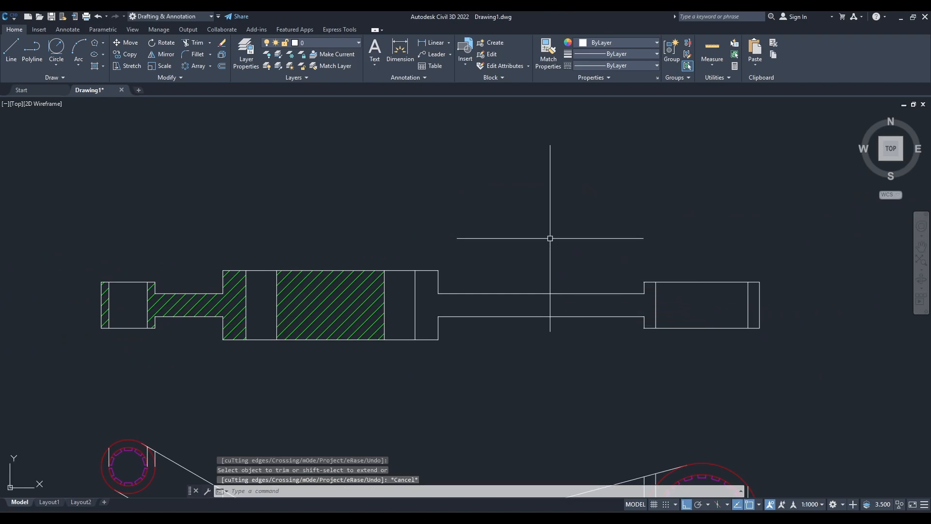
Hatch the right web with its adjoining walls and the right boss's outer wall at a scale of 0.3.
{"action": "type", "text": "h"}
{"action": "key", "text": "Return"}
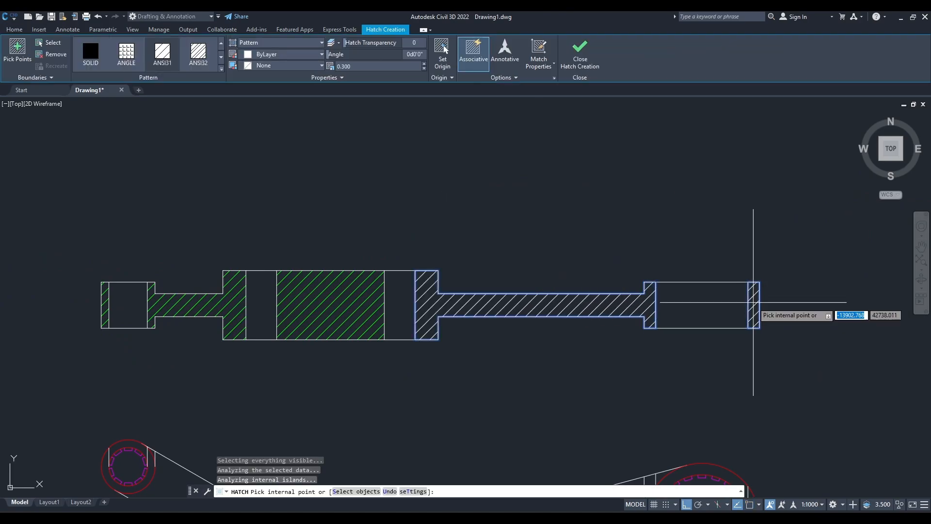
{"action": "key", "text": "Escape"}
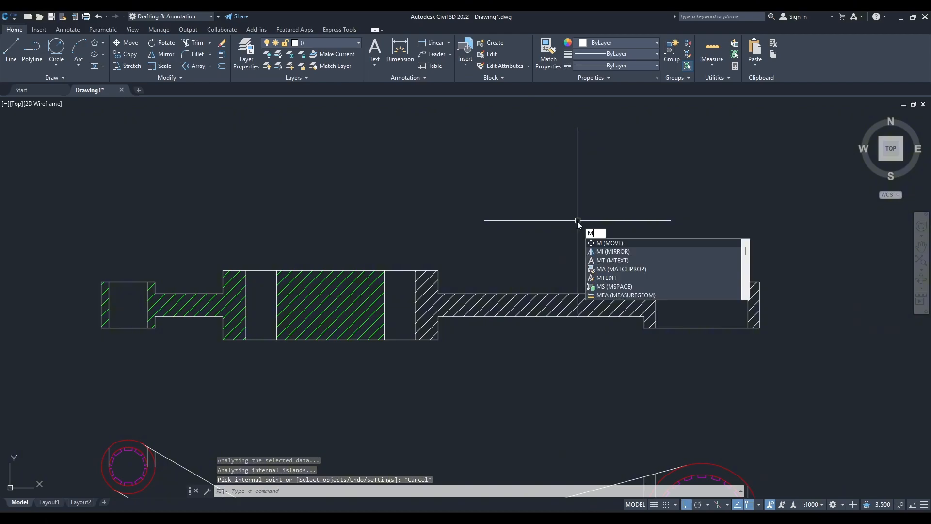
Match the new right-hand hatch's properties to the green hatch in the middle of the central block.
{"action": "key", "text": "Return"}
{"action": "left_click", "coordinate": [354, 306]}
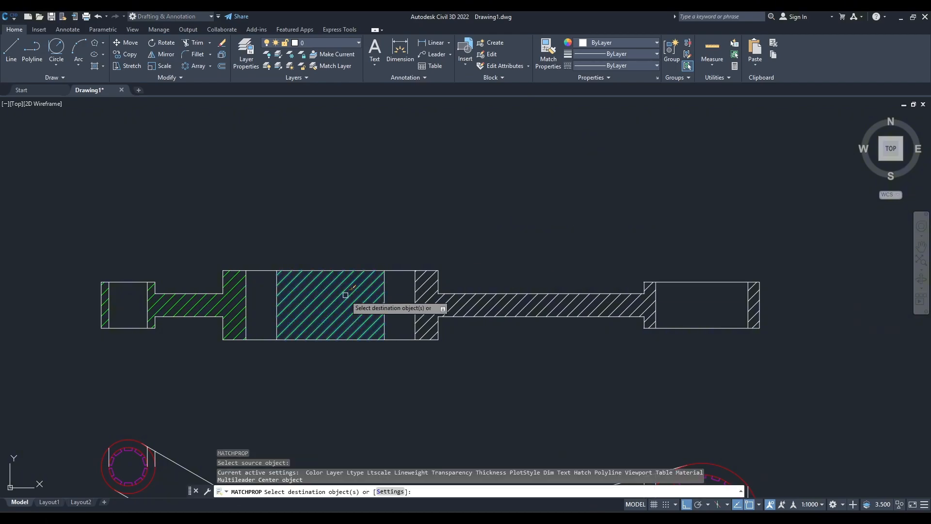
{"action": "left_click", "coordinate": [519, 305]}
{"action": "key", "text": "Escape"}
{"action": "scroll", "coordinate": [451, 246], "scroll_direction": "down", "scroll_amount": 3}
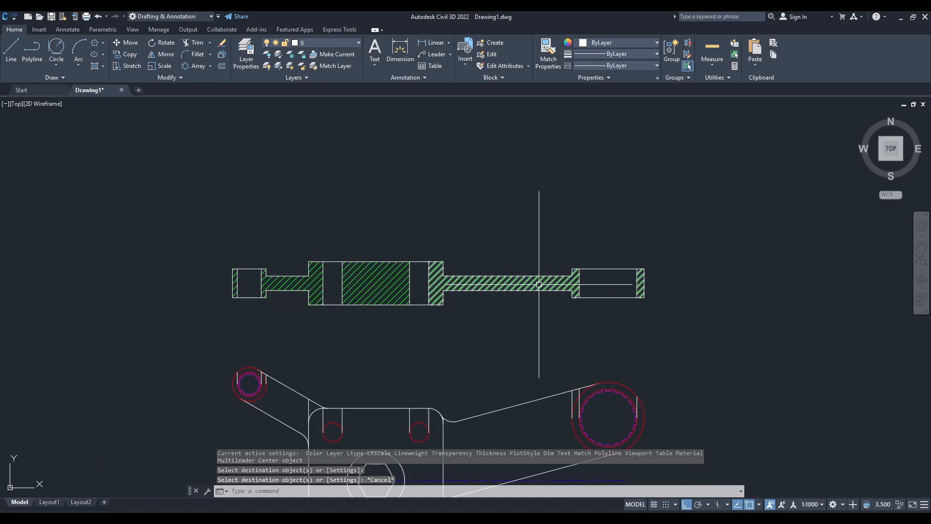
Erase the leftover vertical projection lines at the upper-left boss, the plate's corners and upper holes, and the large right boss in the plan.
{"action": "middle_click_drag", "start_coordinate": [480, 292], "coordinate": [484, 244]}
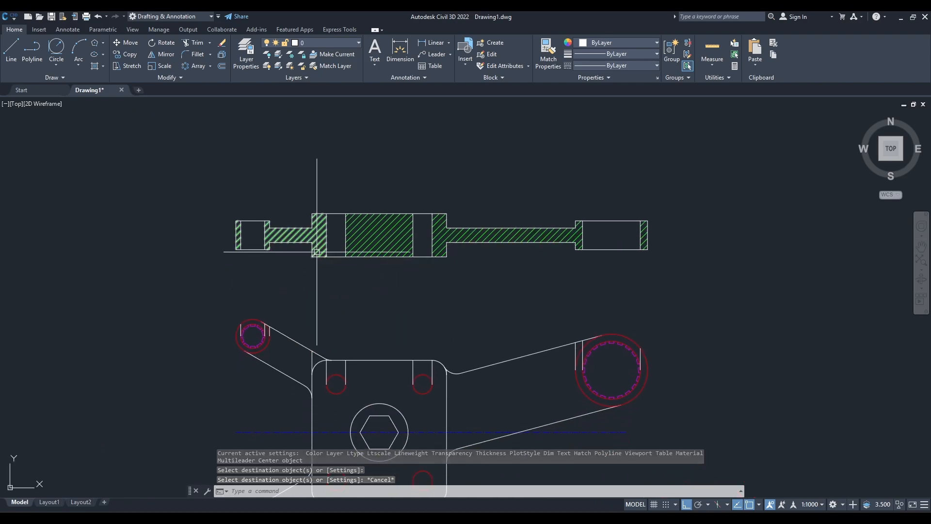
{"action": "middle_click_drag", "start_coordinate": [500, 313], "coordinate": [522, 223]}
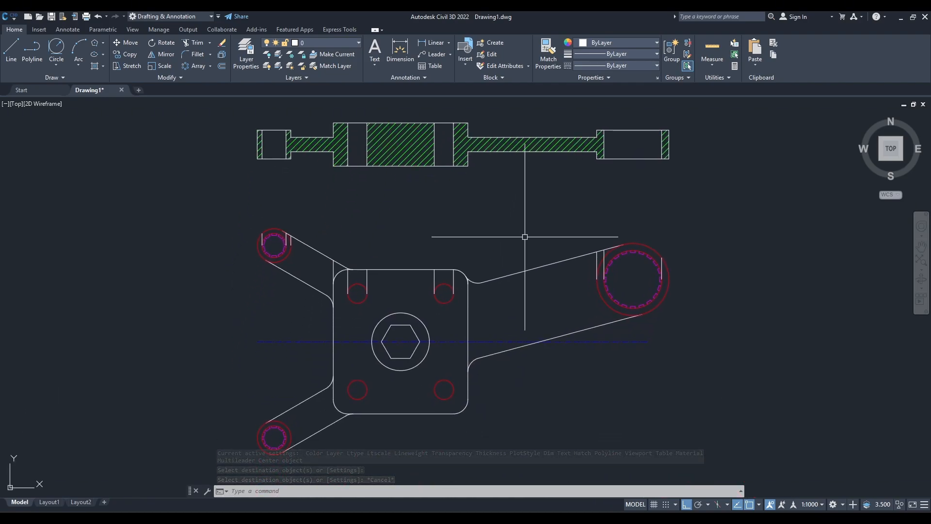
{"action": "scroll", "coordinate": [279, 250], "scroll_direction": "up", "scroll_amount": 8}
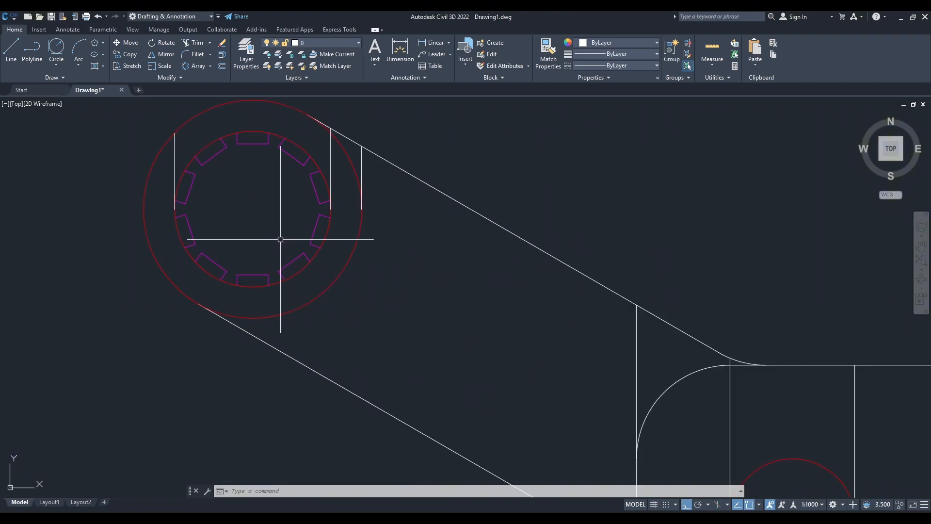
{"action": "left_click", "coordinate": [175, 149]}
{"action": "left_click", "coordinate": [330, 150]}
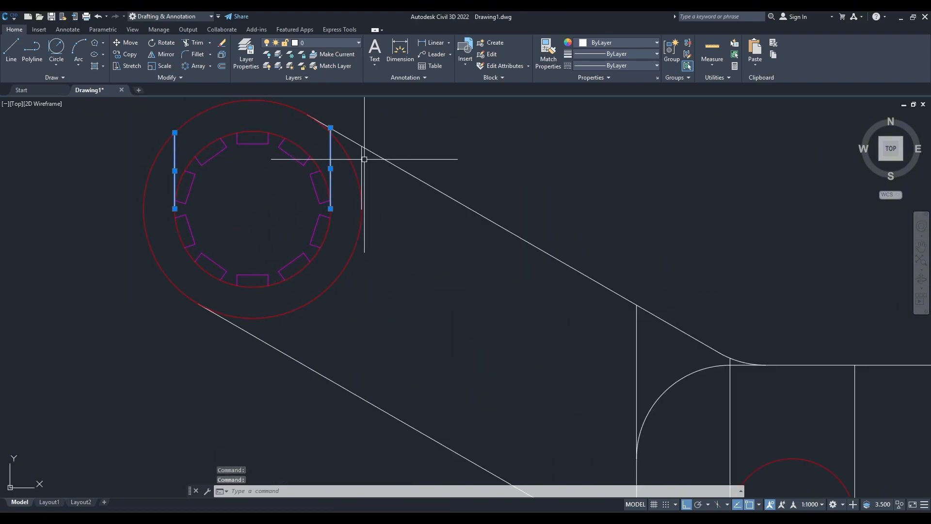
{"action": "left_click", "coordinate": [362, 153]}
{"action": "left_click", "coordinate": [638, 358]}
{"action": "left_click", "coordinate": [731, 369]}
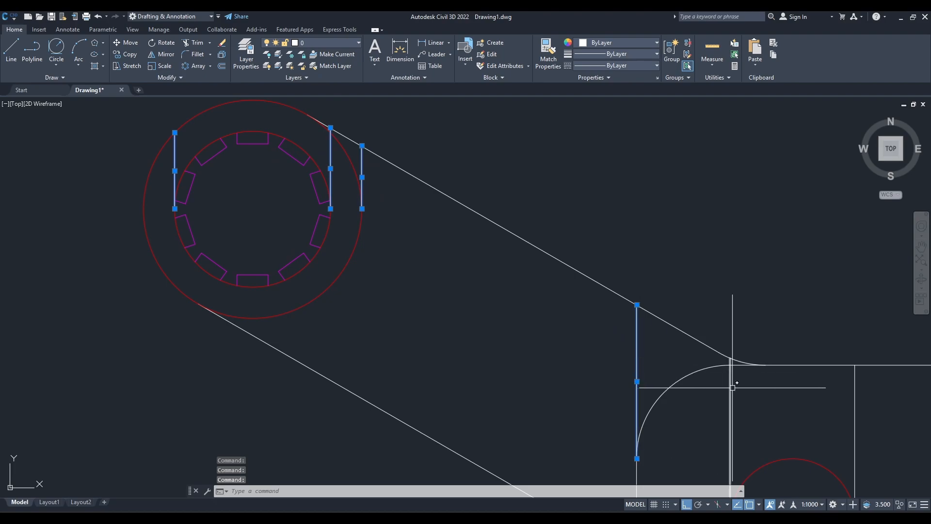
{"action": "middle_click_drag", "start_coordinate": [851, 400], "coordinate": [513, 297]}
{"action": "left_click", "coordinate": [514, 296]}
{"action": "middle_click_drag", "start_coordinate": [647, 329], "coordinate": [455, 309]}
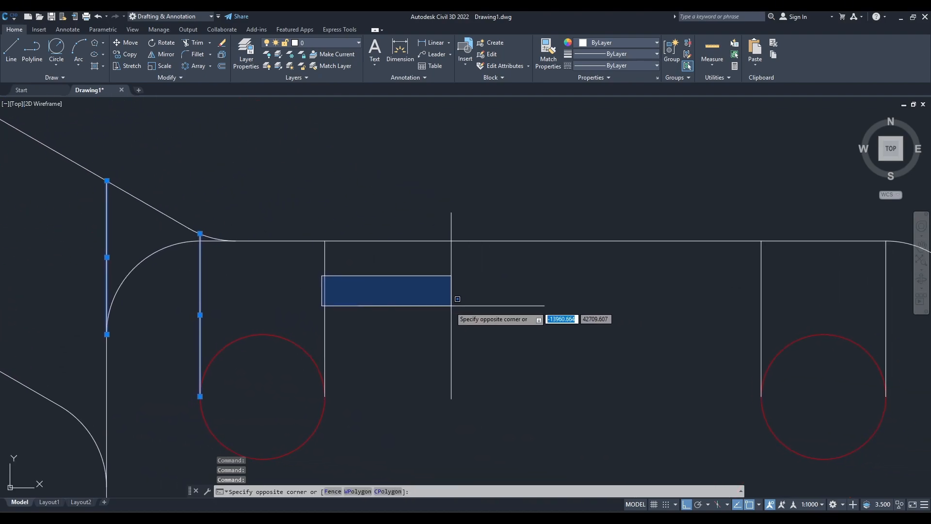
{"action": "left_click", "coordinate": [448, 309]}
{"action": "left_click", "coordinate": [445, 317]}
{"action": "left_click", "coordinate": [298, 281]}
{"action": "left_click", "coordinate": [761, 297]}
{"action": "middle_click_drag", "start_coordinate": [761, 298], "coordinate": [472, 272]}
{"action": "left_click", "coordinate": [490, 271]}
{"action": "scroll", "coordinate": [562, 298], "scroll_direction": "up", "scroll_amount": 4}
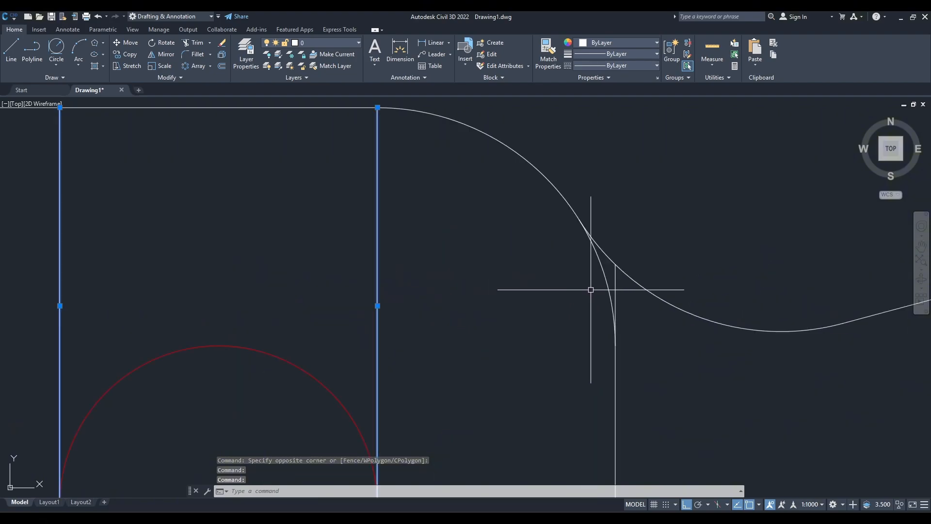
{"action": "left_click", "coordinate": [613, 285]}
{"action": "scroll", "coordinate": [612, 291], "scroll_direction": "down", "scroll_amount": 5}
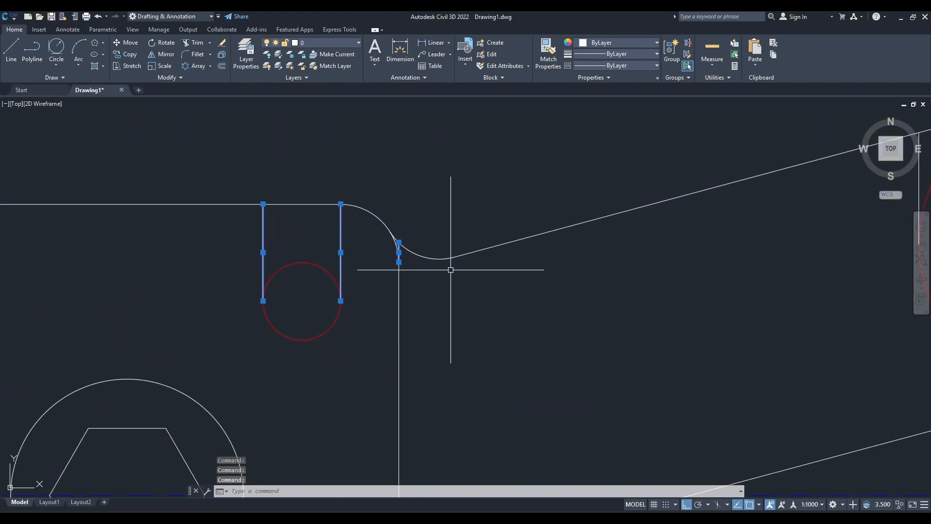
{"action": "scroll", "coordinate": [342, 312], "scroll_direction": "down", "scroll_amount": 3}
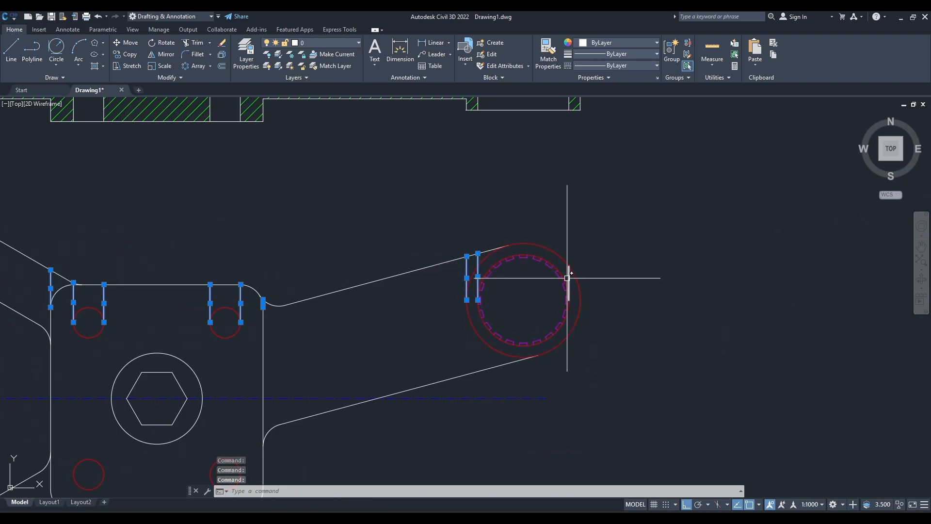
{"action": "key", "text": "Return"}
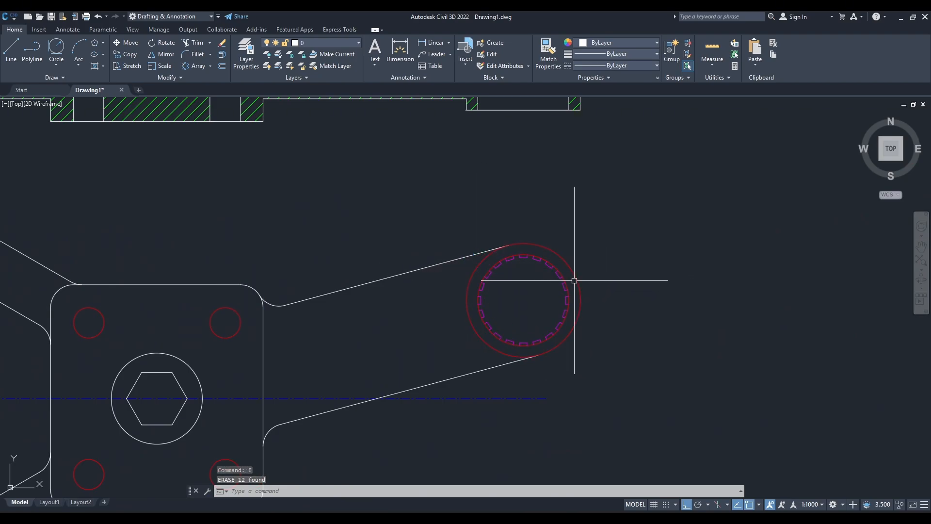
Make Dim the current layer.
{"action": "scroll", "coordinate": [582, 272], "scroll_direction": "down", "scroll_amount": 3}
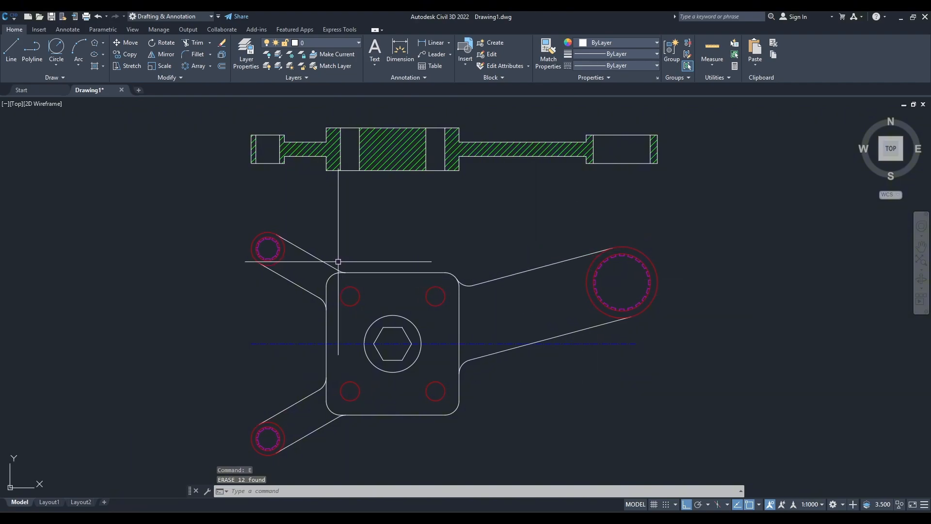
{"action": "scroll", "coordinate": [396, 217], "scroll_direction": "up", "scroll_amount": 4}
{"action": "left_click", "coordinate": [342, 41]}
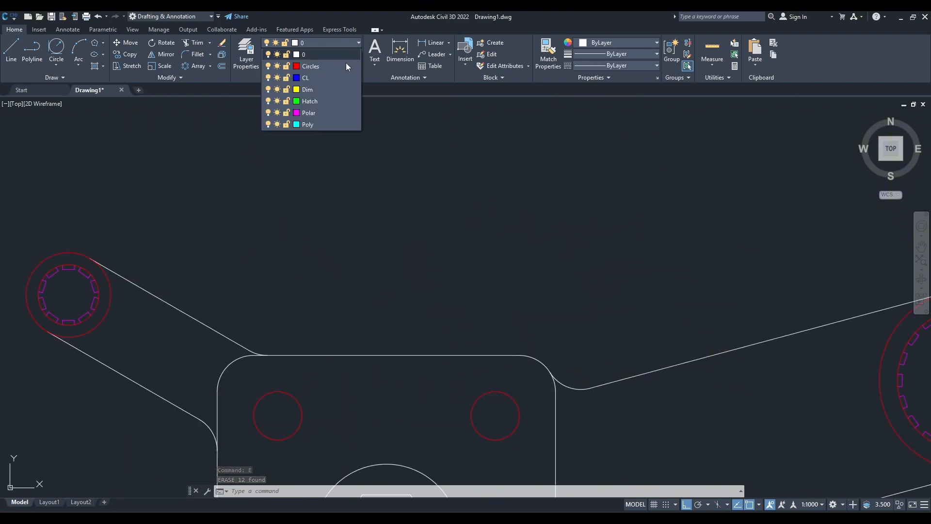
{"action": "left_click", "coordinate": [337, 89]}
Switch to the Practice Drawings 7 reference image to check the dimensions of the section and plan views.
{"action": "scroll", "coordinate": [356, 132], "scroll_direction": "down", "scroll_amount": 4}
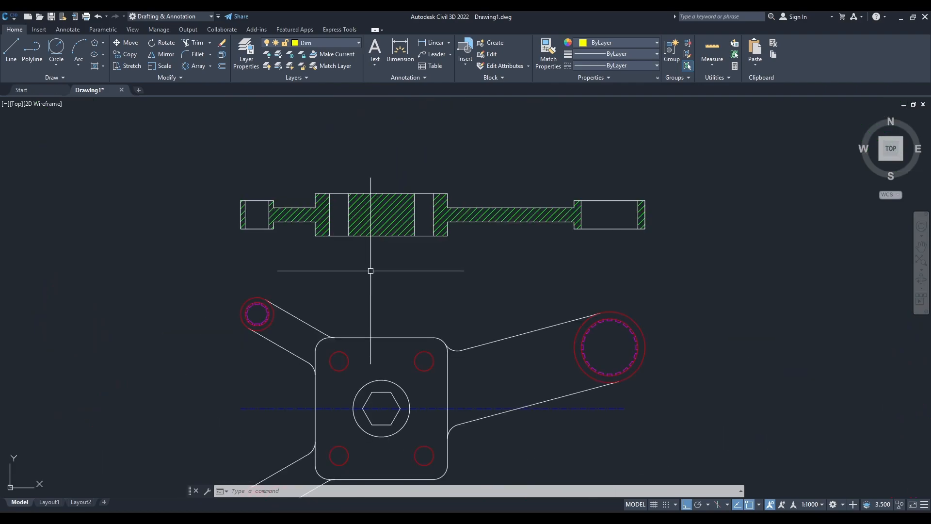
{"action": "scroll", "coordinate": [370, 270], "scroll_direction": "up", "scroll_amount": 1}
{"action": "scroll", "coordinate": [391, 277], "scroll_direction": "down", "scroll_amount": 1}
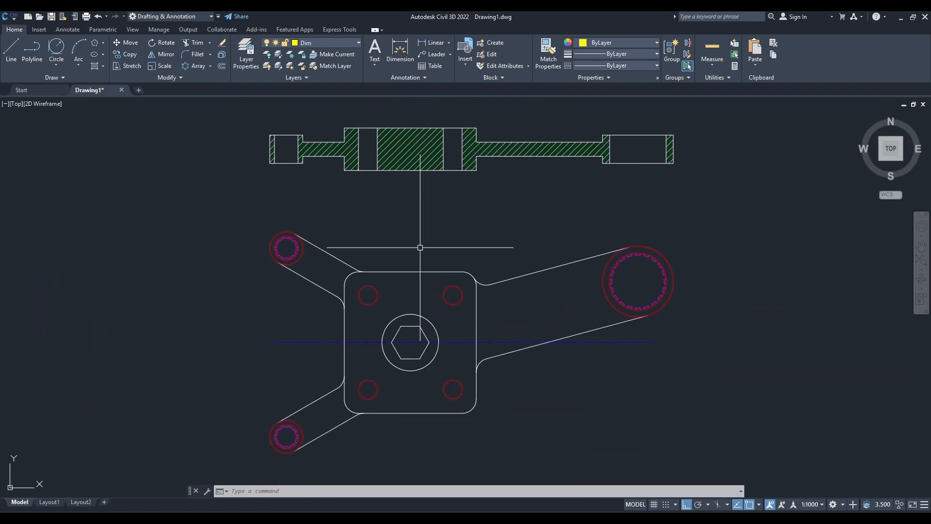
{"action": "key", "text": "alt+Tab"}
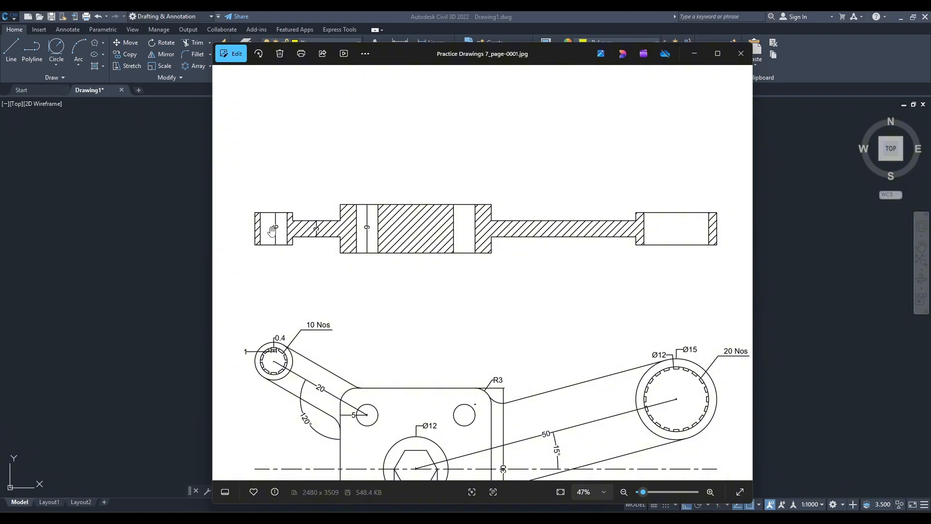
Return to the drawing and add a vertical linear dimension for the left boss's height, placed inside its bore in the section view.
{"action": "left_click", "coordinate": [693, 53]}
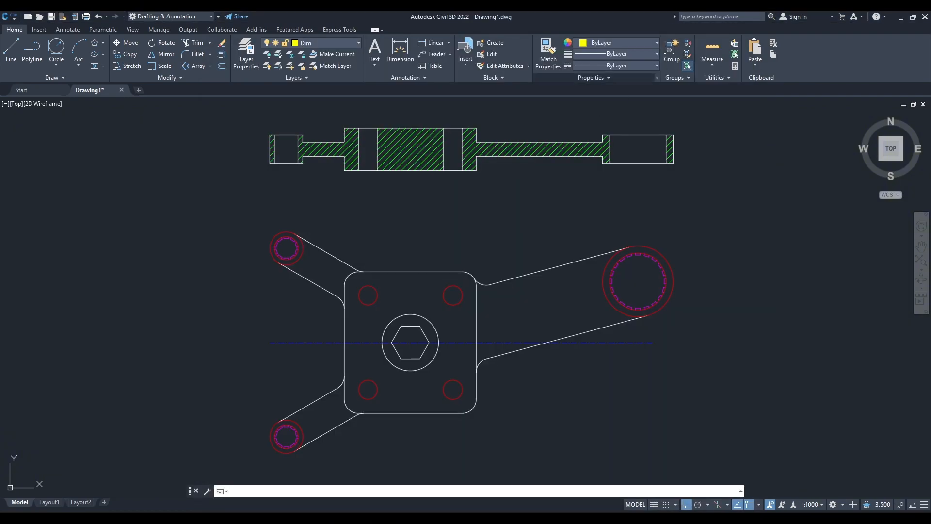
{"action": "type", "text": "dli"}
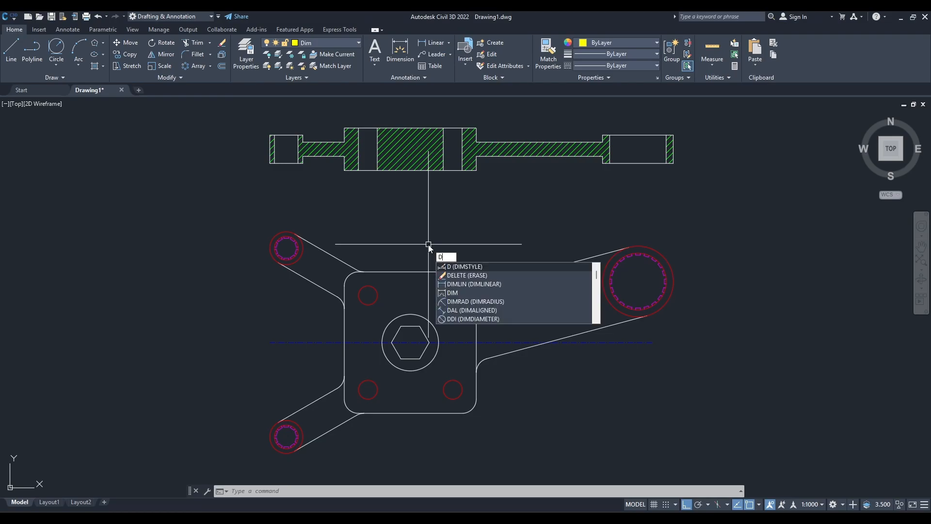
{"action": "key", "text": "Return"}
{"action": "scroll", "coordinate": [284, 184], "scroll_direction": "up", "scroll_amount": 5}
{"action": "mouse_move", "coordinate": [284, 184]}
{"action": "middle_mouse_down"}
{"action": "mouse_move", "coordinate": [458, 176]}
{"action": "mouse_move", "coordinate": [441, 125]}
{"action": "mouse_move", "coordinate": [443, 160]}
{"action": "middle_mouse_up"}
{"action": "left_click", "coordinate": [443, 155]}
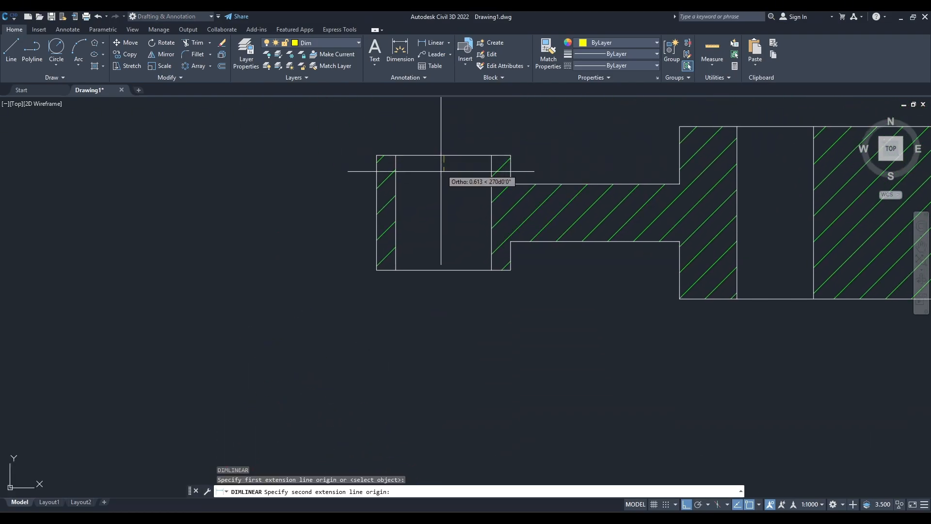
{"action": "left_click", "coordinate": [443, 271]}
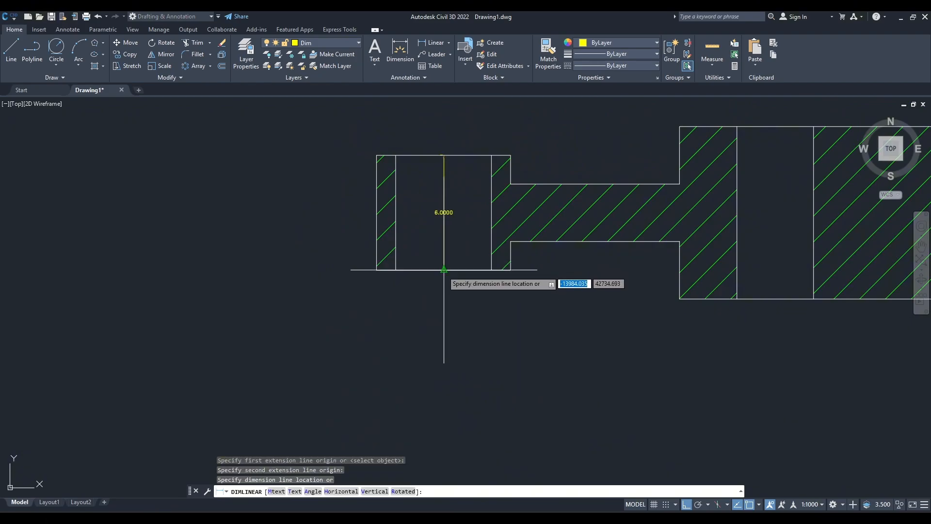
{"action": "left_click", "coordinate": [443, 261]}
{"action": "key", "text": "Escape"}
Modify the Standard dimension style to use an arrow size of 0.3 and a text height of 1.
{"action": "type", "text": "d"}
{"action": "key", "text": "Return"}
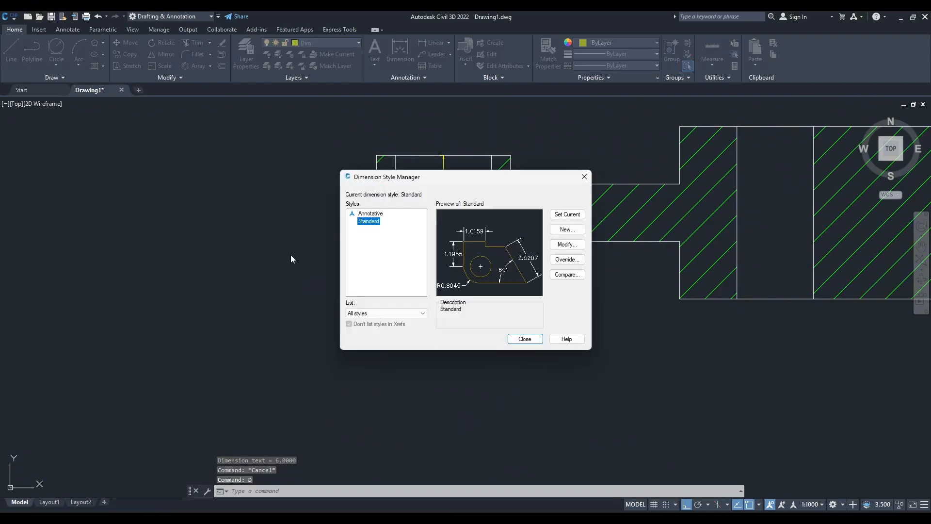
{"action": "left_click", "coordinate": [563, 245]}
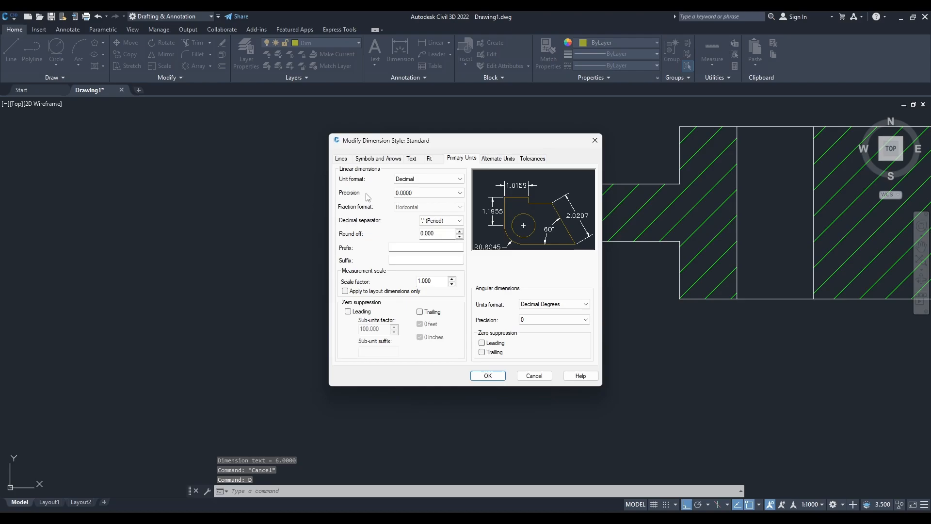
{"action": "left_click", "coordinate": [371, 159]}
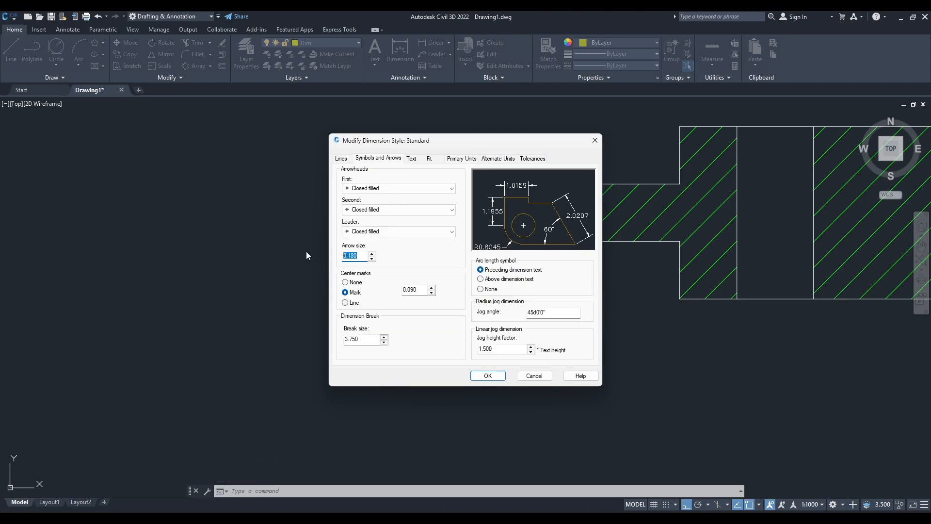
{"action": "type", "text": ".3"}
{"action": "left_click", "coordinate": [411, 159]}
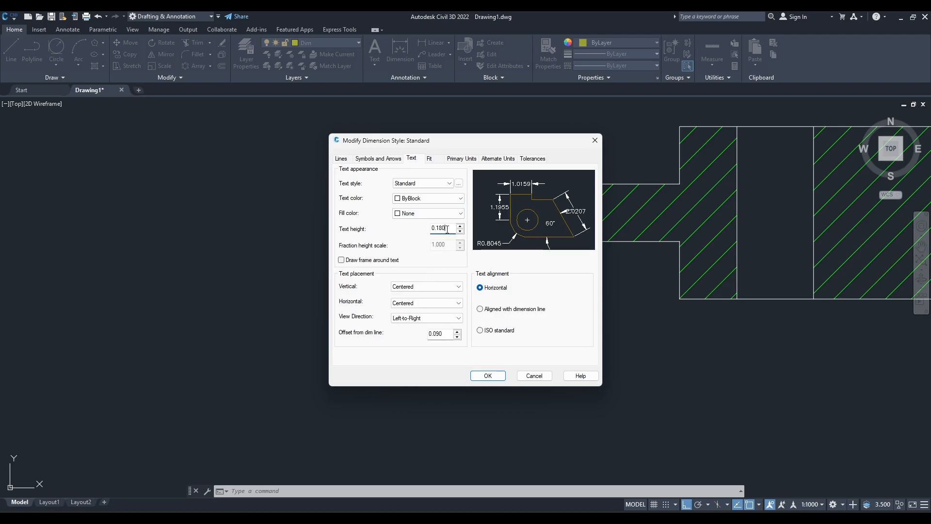
{"action": "left_click", "coordinate": [486, 376]}
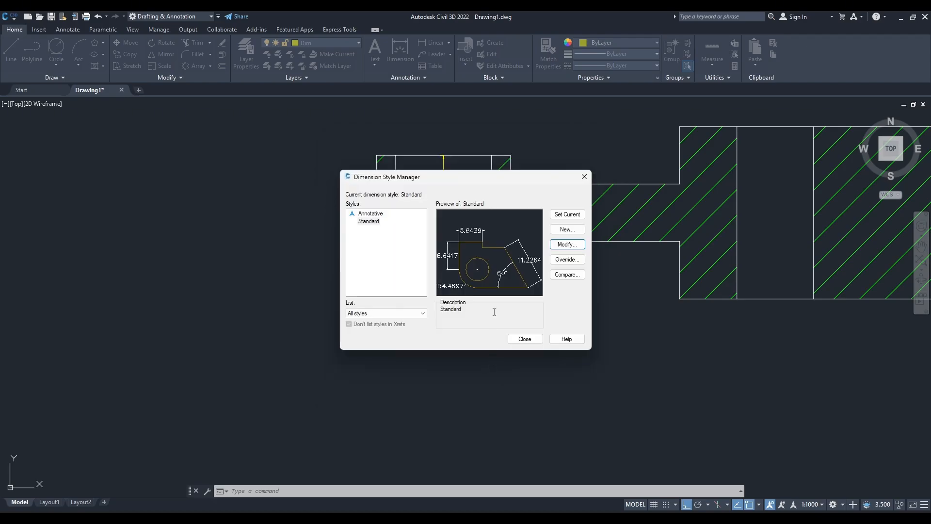
Set the Standard dimension style's text style to DynamicDimensions and its linear precision to 0.
{"action": "left_click", "coordinate": [566, 245]}
{"action": "left_click", "coordinate": [440, 187]}
{"action": "left_click", "coordinate": [429, 201]}
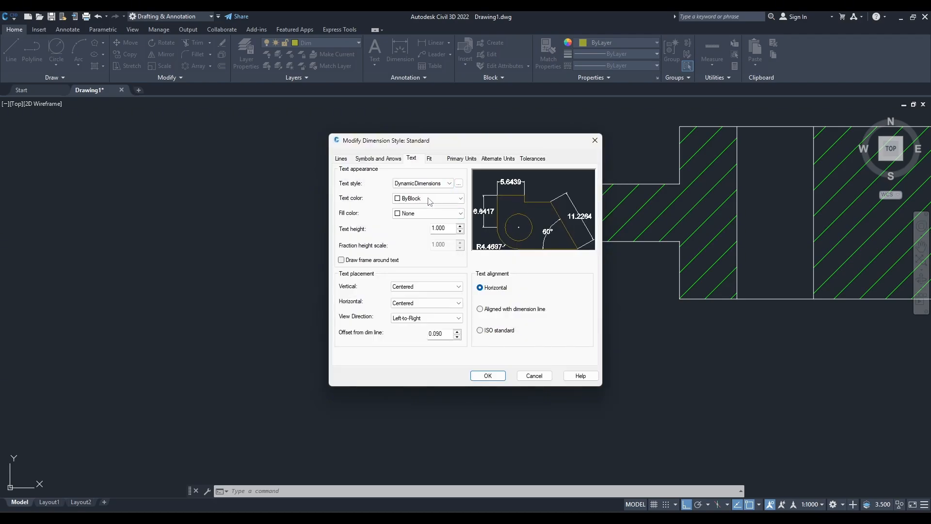
{"action": "left_click", "coordinate": [463, 159]}
{"action": "left_click", "coordinate": [415, 193]}
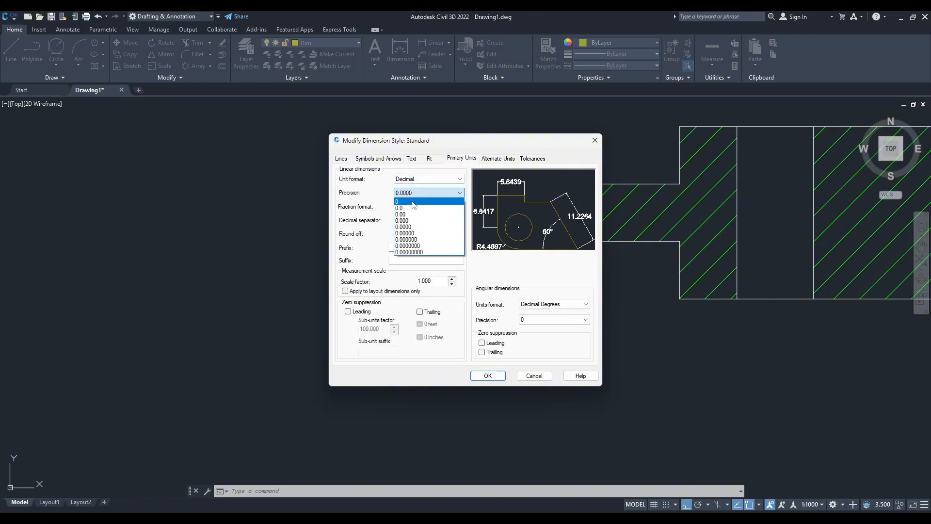
{"action": "left_click", "coordinate": [415, 201]}
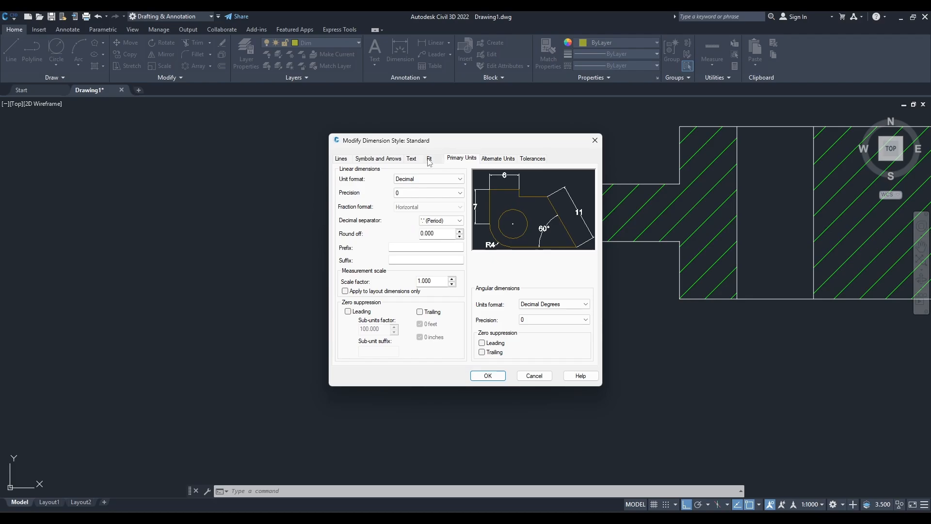
Set the dimension text alignment to ISO standard and apply the style changes.
{"action": "left_click", "coordinate": [429, 160]}
{"action": "left_click", "coordinate": [420, 161]}
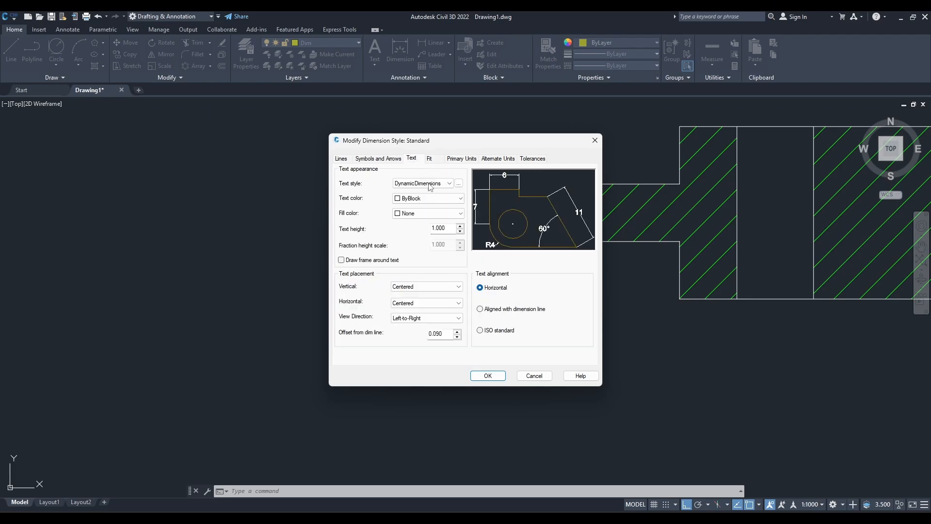
{"action": "left_click", "coordinate": [488, 376]}
{"action": "left_click", "coordinate": [524, 338]}
Add a vertical linear dimension for the thickness of the thin hatched arm between the left boss and the central block.
{"action": "scroll", "coordinate": [568, 342], "scroll_direction": "down", "scroll_amount": 4}
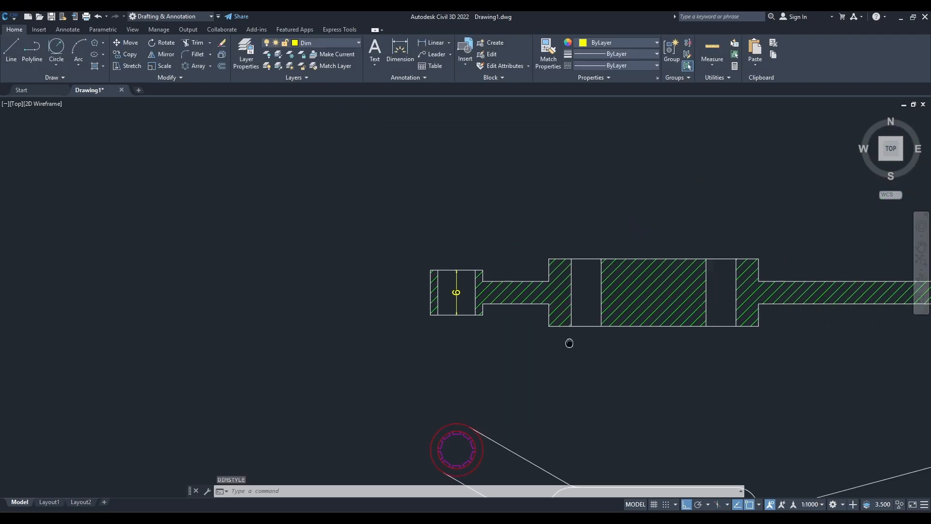
{"action": "scroll", "coordinate": [484, 326], "scroll_direction": "up", "scroll_amount": 3}
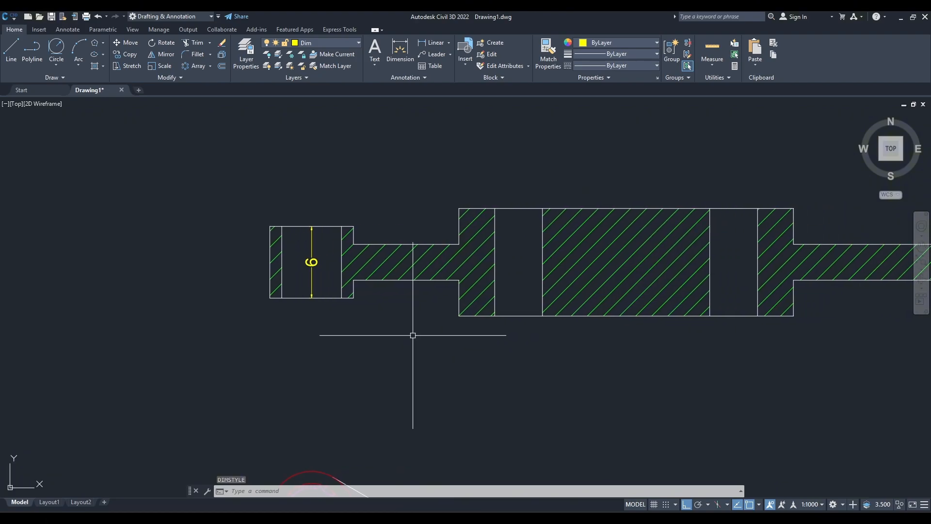
{"action": "type", "text": "l"}
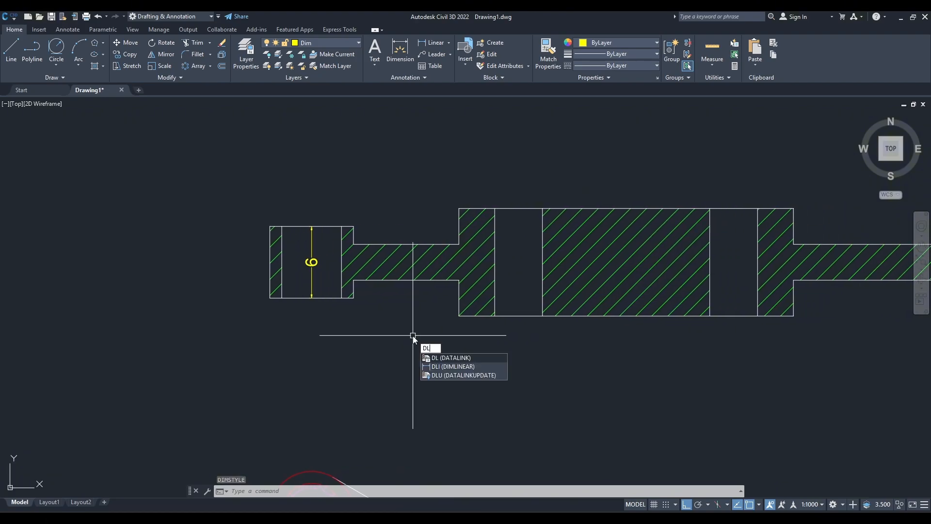
{"action": "key", "text": "Return"}
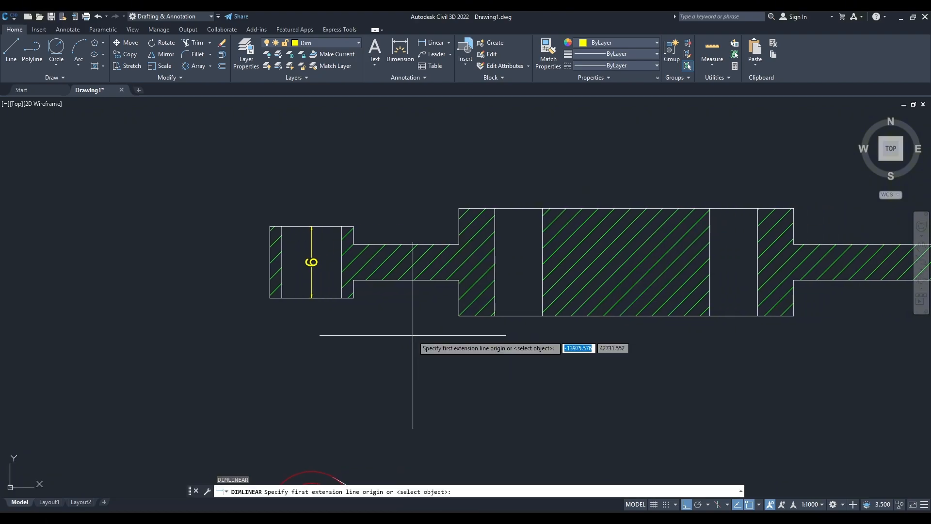
{"action": "left_click", "coordinate": [406, 244]}
{"action": "left_click", "coordinate": [405, 280]}
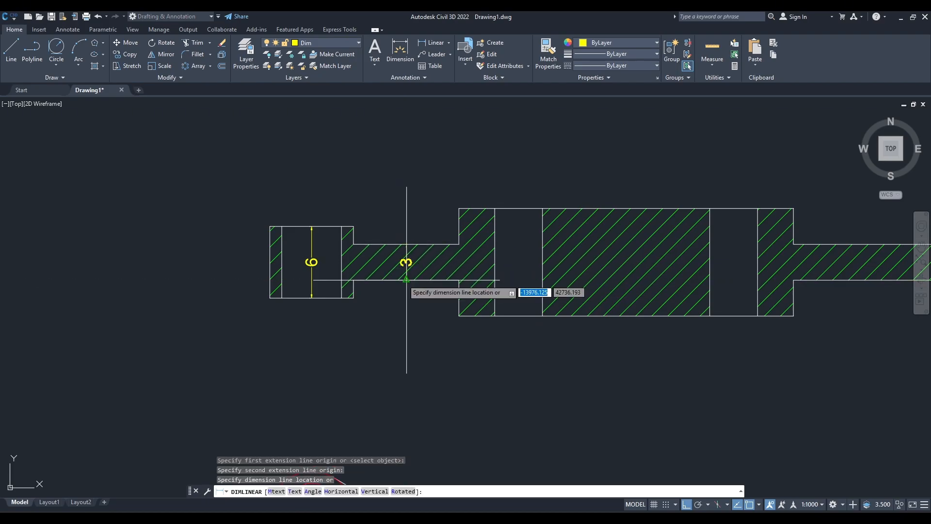
{"action": "left_click", "coordinate": [406, 264]}
Dimension the central block's height in the section view and move the dimension line into the middle of its left hole.
{"action": "key", "text": "Return"}
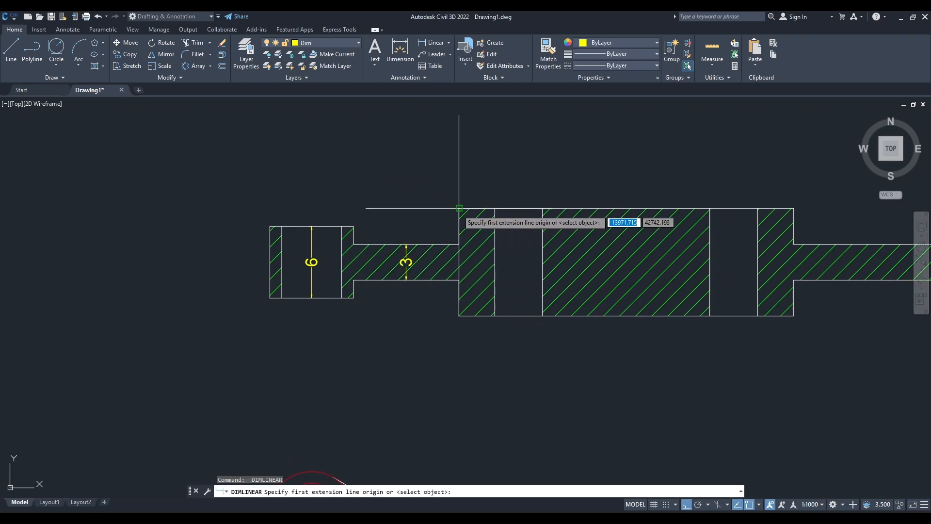
{"action": "left_click", "coordinate": [459, 209]}
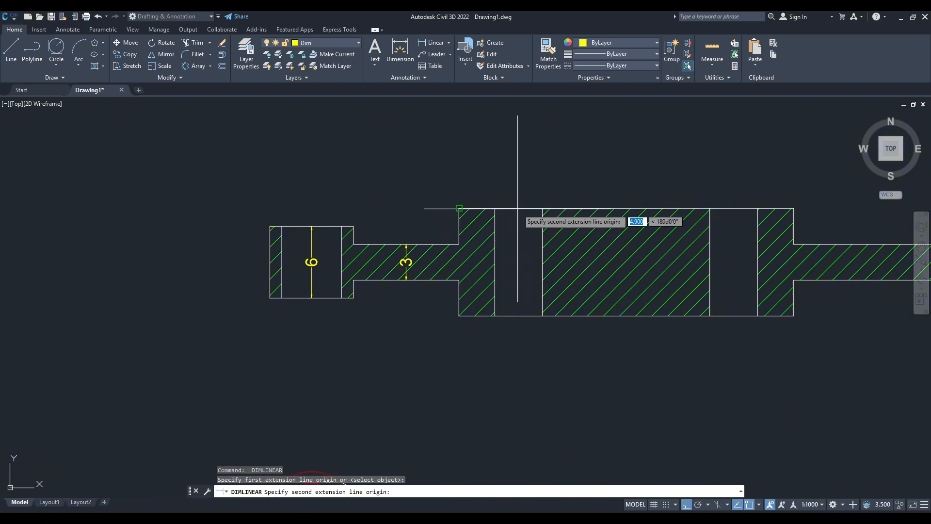
{"action": "left_click", "coordinate": [518, 316]}
{"action": "left_click", "coordinate": [518, 315]}
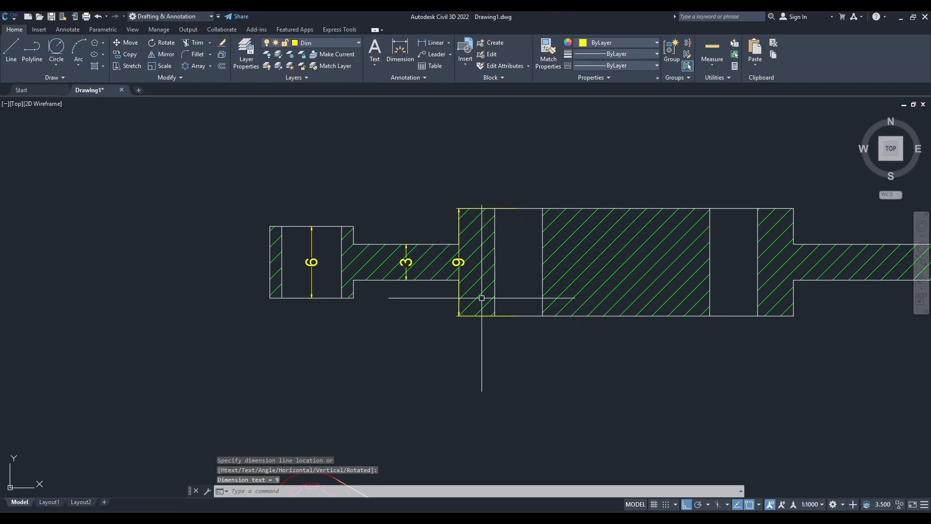
{"action": "left_click", "coordinate": [457, 262]}
{"action": "left_click", "coordinate": [458, 262]}
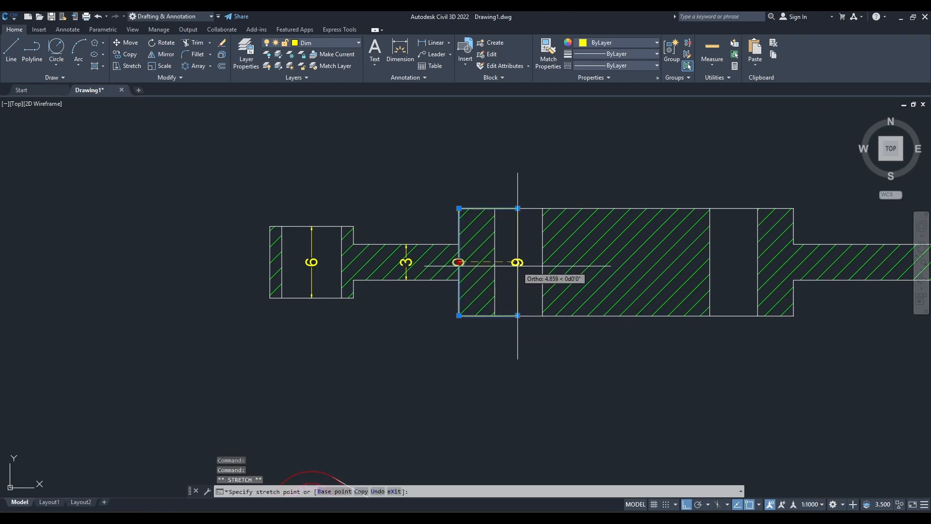
{"action": "left_click", "coordinate": [517, 262]}
{"action": "key", "text": "Escape"}
Switch to the Practice Drawings 7 reference image to check the dimensions required on the plan view.
{"action": "scroll", "coordinate": [588, 349], "scroll_direction": "down", "scroll_amount": 4}
{"action": "scroll", "coordinate": [490, 281], "scroll_direction": "up", "scroll_amount": 2}
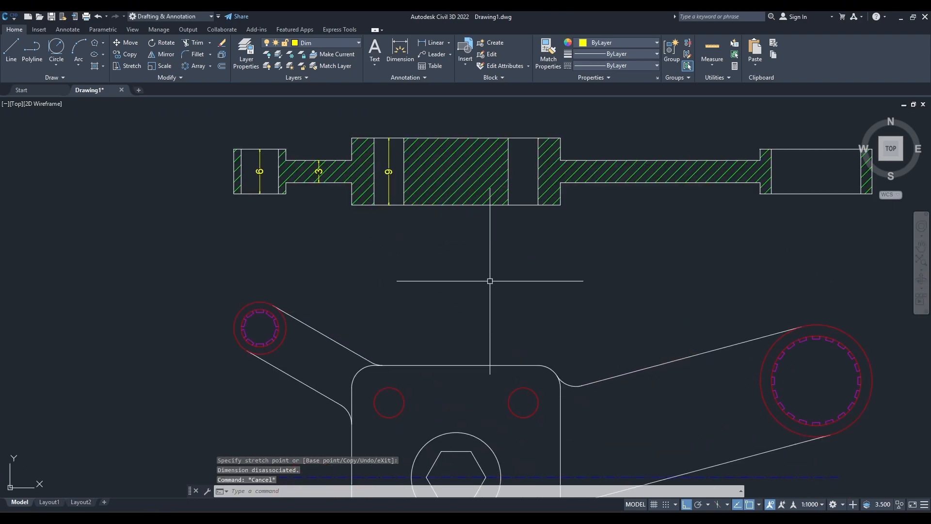
{"action": "scroll", "coordinate": [489, 281], "scroll_direction": "down", "scroll_amount": 2}
{"action": "middle_click_drag", "start_coordinate": [490, 281], "coordinate": [431, 220]}
{"action": "middle_click_drag", "start_coordinate": [453, 284], "coordinate": [462, 251]}
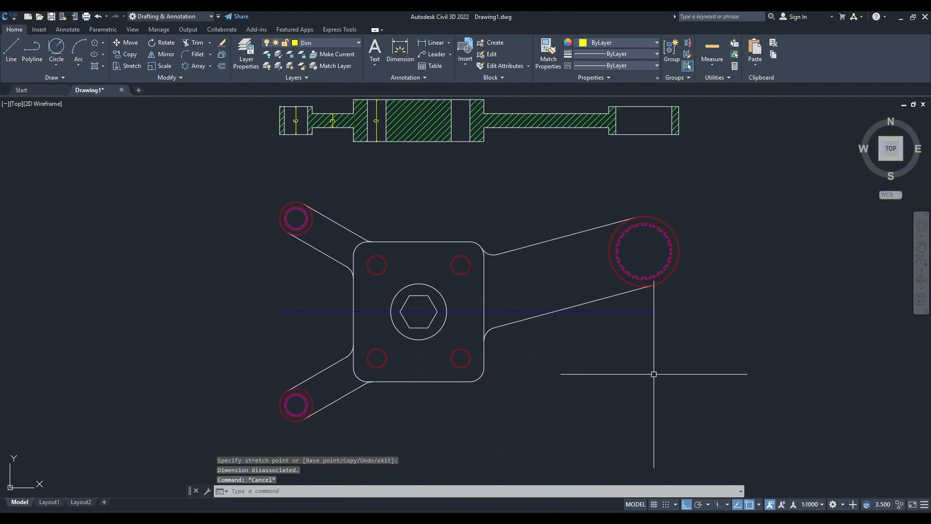
{"action": "left_click", "coordinate": [555, 516]}
{"action": "scroll", "coordinate": [435, 335], "scroll_direction": "down", "scroll_amount": 2}
{"action": "left_click_drag", "start_coordinate": [430, 356], "coordinate": [383, 234]}
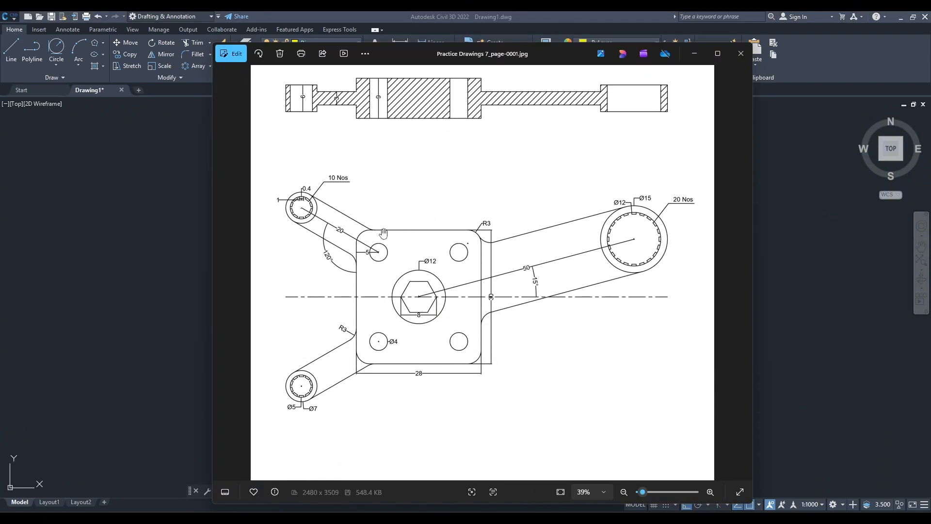
{"action": "scroll", "coordinate": [384, 234], "scroll_direction": "up", "scroll_amount": 2}
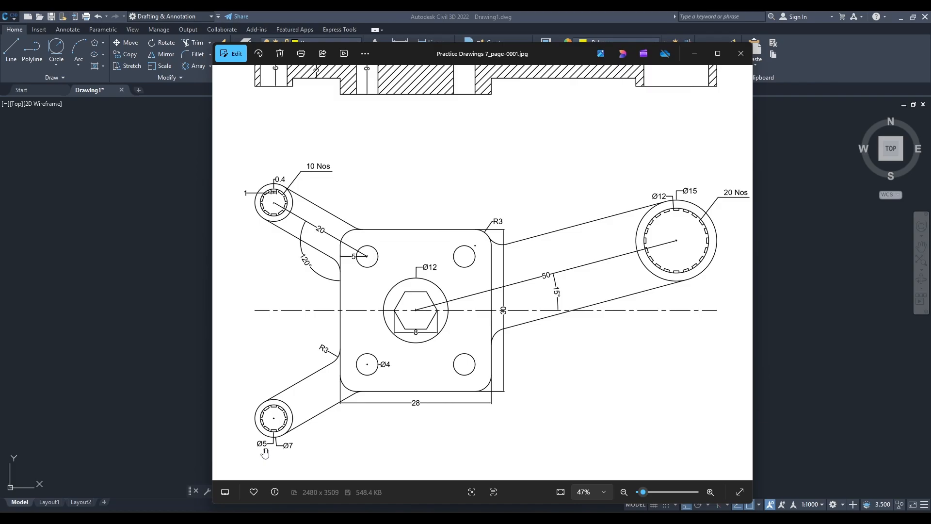
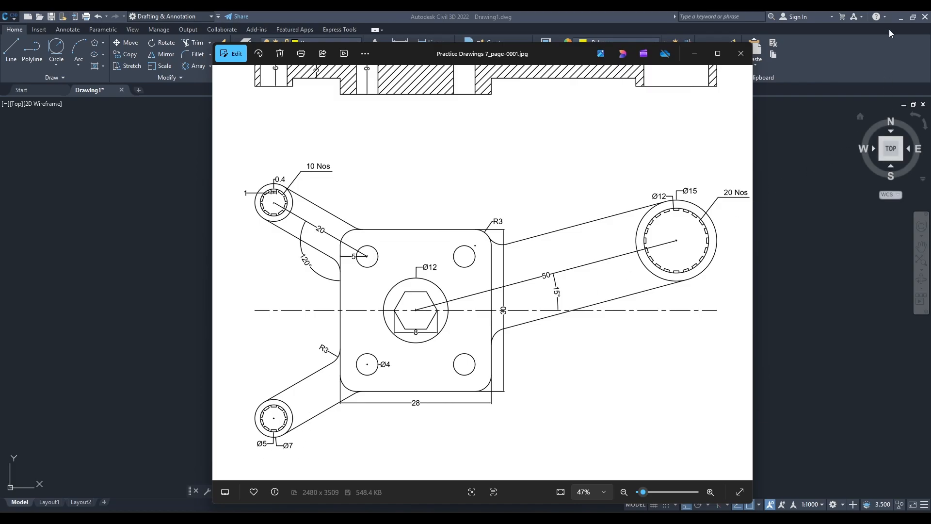
Return to the drawing and add diameter dimensions to the outer and inner circles of the lower-left arm's boss.
{"action": "left_click", "coordinate": [898, 20]}
{"action": "scroll", "coordinate": [325, 405], "scroll_direction": "up", "scroll_amount": 4}
{"action": "middle_click_drag", "start_coordinate": [325, 405], "coordinate": [458, 329]}
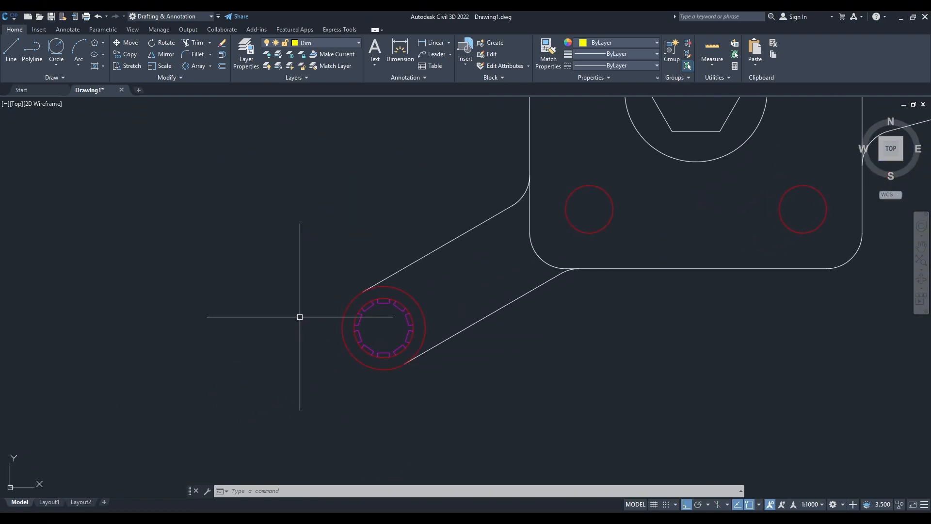
{"action": "type", "text": "dimdia"}
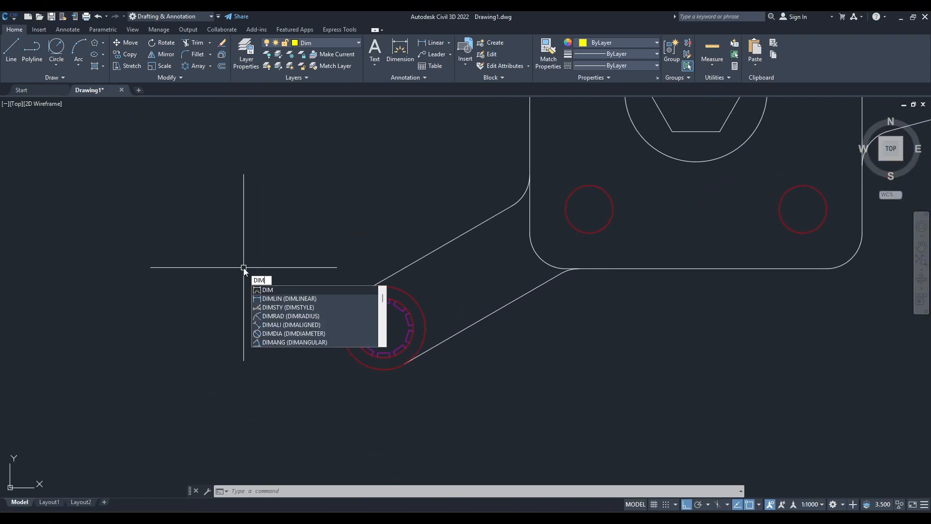
{"action": "key", "text": "Return"}
{"action": "left_click", "coordinate": [350, 298]}
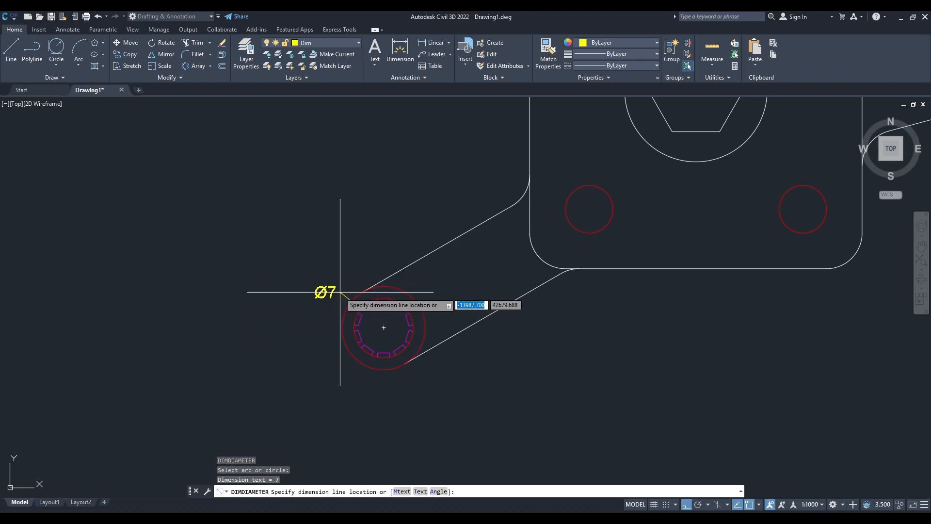
{"action": "left_click", "coordinate": [337, 277]}
{"action": "key", "text": "Return"}
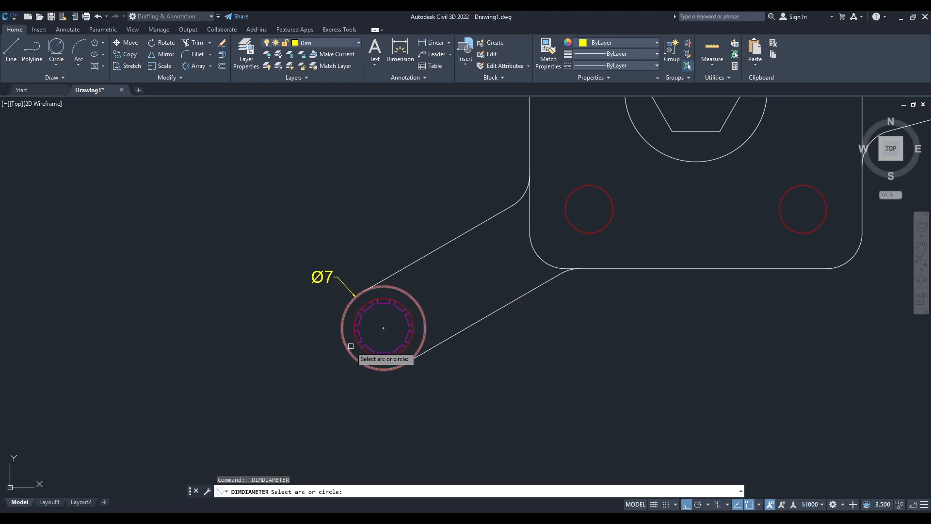
{"action": "left_click", "coordinate": [359, 339]}
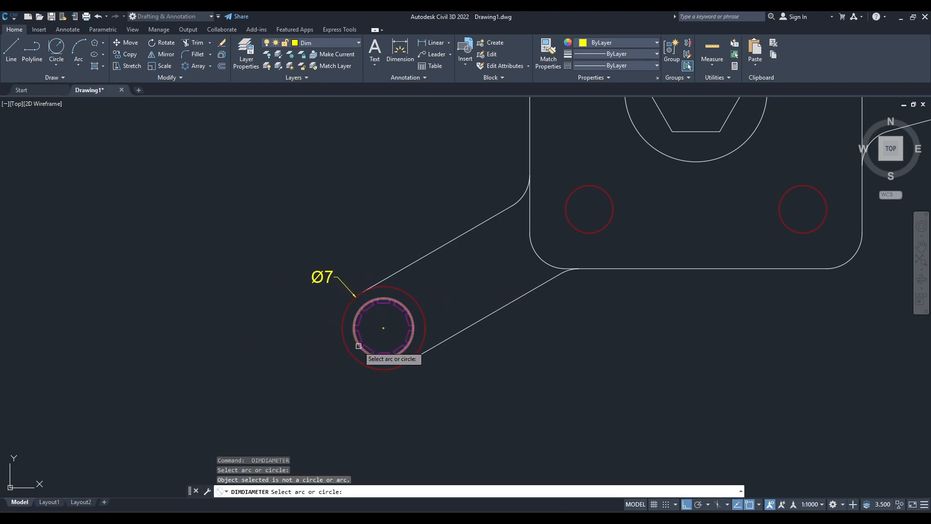
{"action": "left_click", "coordinate": [359, 343]}
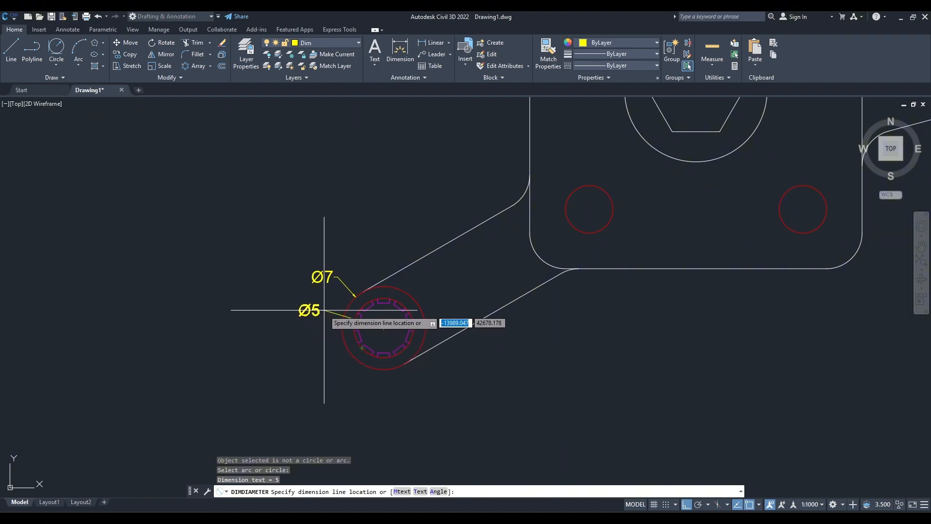
{"action": "left_click", "coordinate": [322, 312]}
Add diameter dimensions above the large right boss for its outer and inner circles.
{"action": "scroll", "coordinate": [536, 339], "scroll_direction": "down", "scroll_amount": 4}
{"action": "scroll", "coordinate": [331, 276], "scroll_direction": "up", "scroll_amount": 4}
{"action": "scroll", "coordinate": [331, 275], "scroll_direction": "down", "scroll_amount": 4}
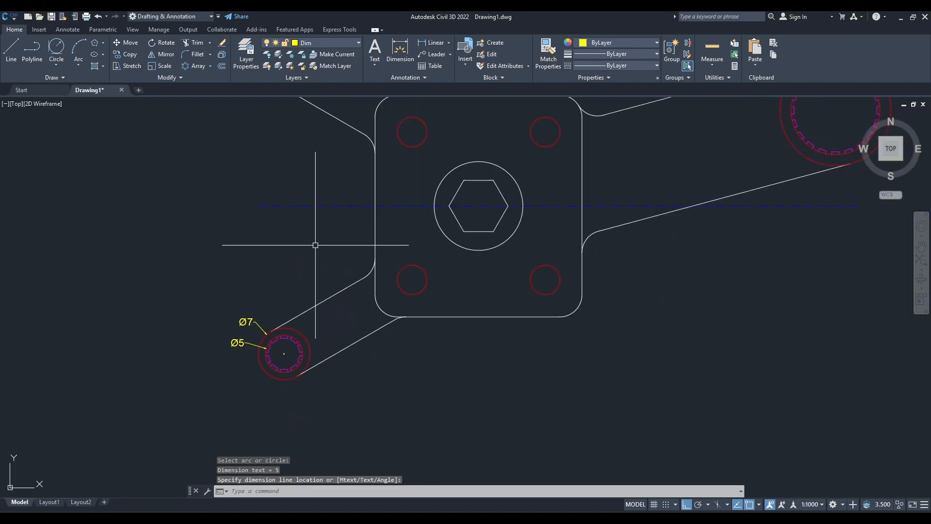
{"action": "scroll", "coordinate": [621, 275], "scroll_direction": "up", "scroll_amount": 4}
{"action": "key", "text": "Return"}
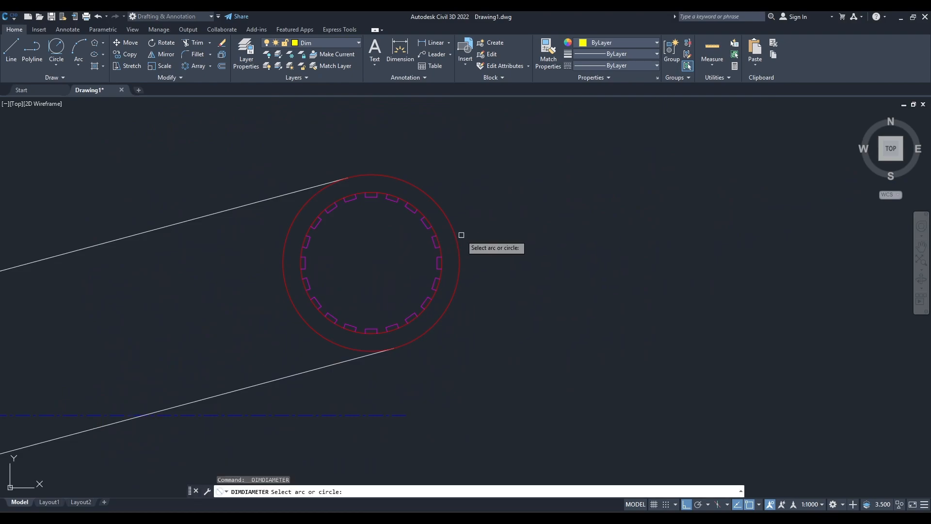
{"action": "left_click", "coordinate": [461, 235]}
{"action": "left_click", "coordinate": [375, 142]}
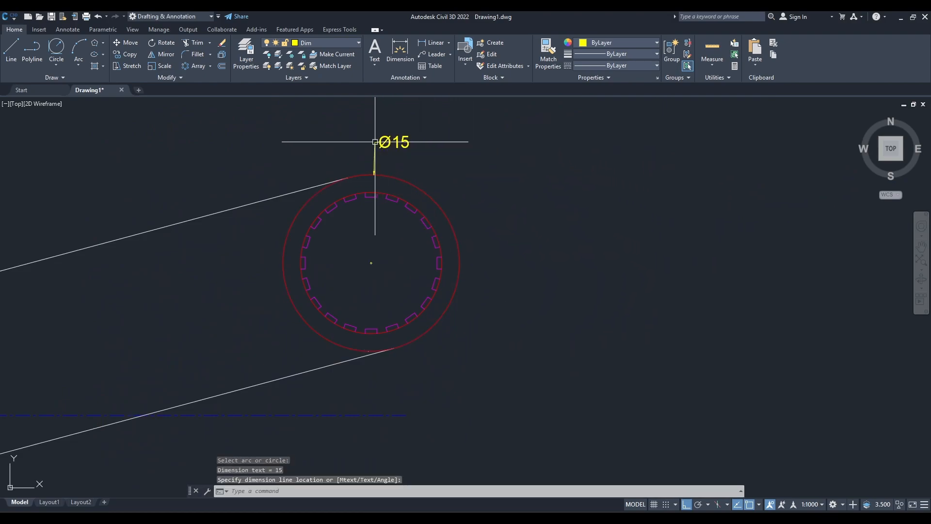
{"action": "key", "text": "Return"}
{"action": "left_click", "coordinate": [405, 199]}
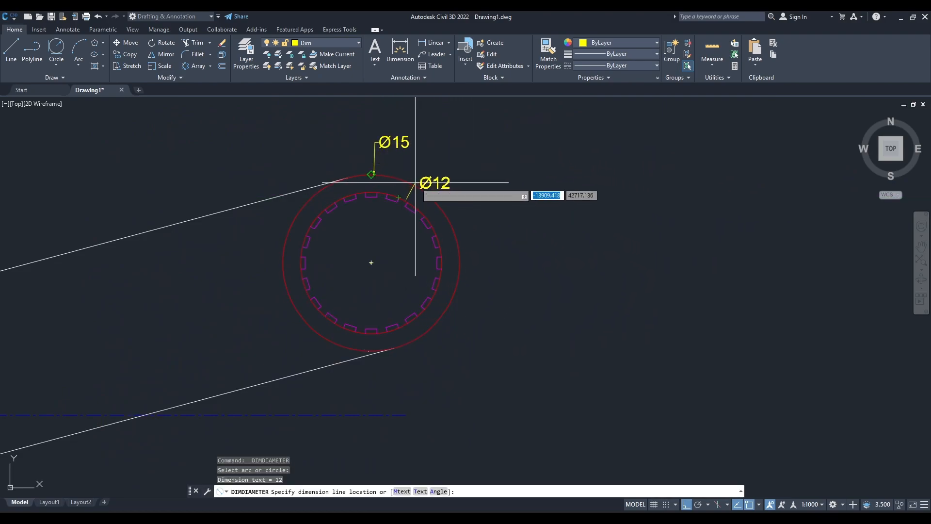
{"action": "left_click", "coordinate": [414, 165]}
Add a diameter dimension to the plate's upper-left hole, placing the text just right of the circle.
{"action": "scroll", "coordinate": [470, 279], "scroll_direction": "down", "scroll_amount": 4}
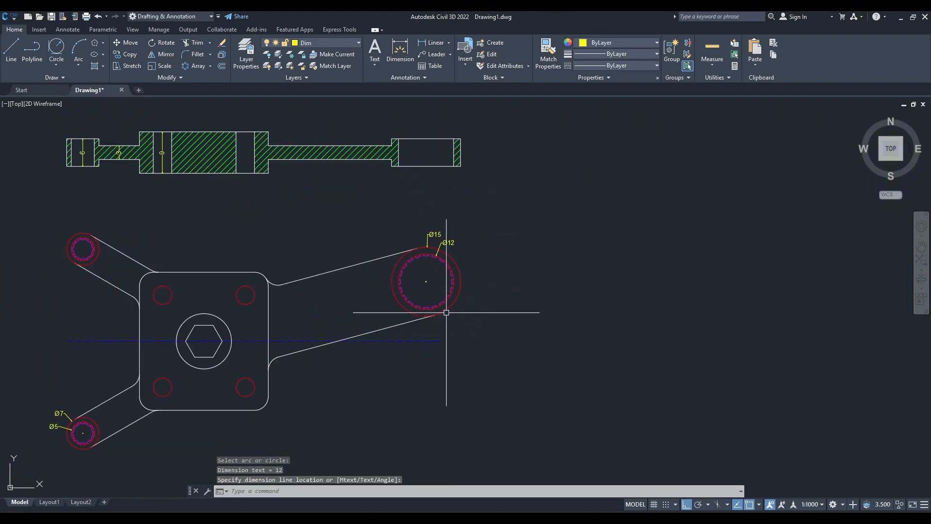
{"action": "middle_click_drag", "start_coordinate": [245, 311], "coordinate": [421, 299]}
{"action": "scroll", "coordinate": [382, 301], "scroll_direction": "up", "scroll_amount": 4}
{"action": "key", "text": "Return"}
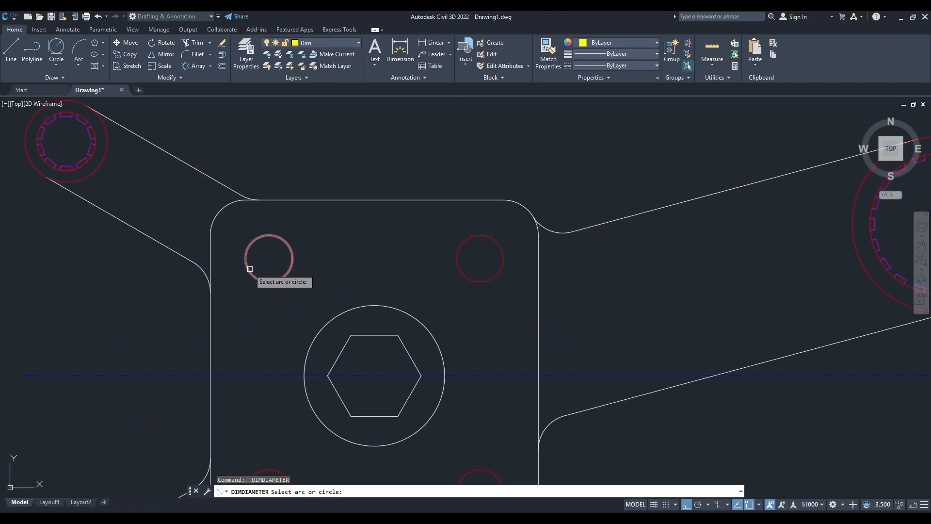
{"action": "left_click", "coordinate": [247, 261]}
{"action": "left_click", "coordinate": [311, 262]}
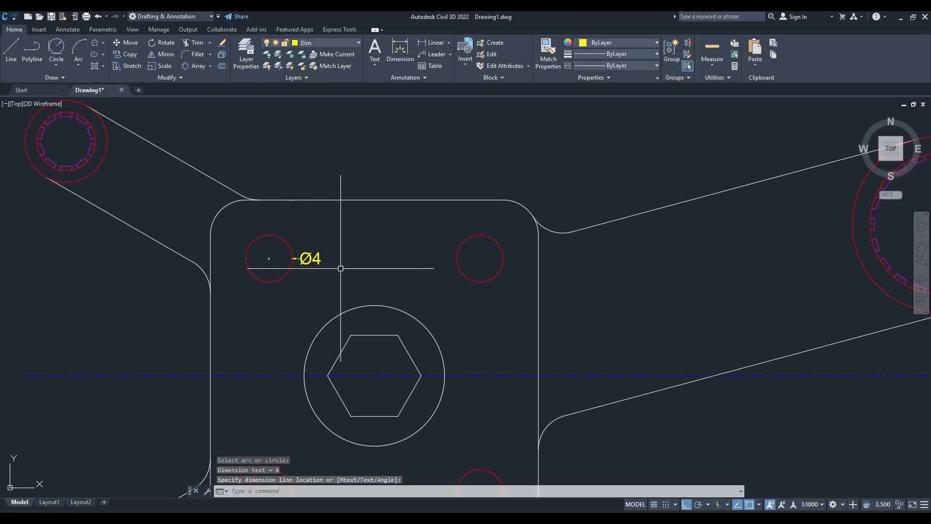
{"action": "scroll", "coordinate": [395, 264], "scroll_direction": "down", "scroll_amount": 5}
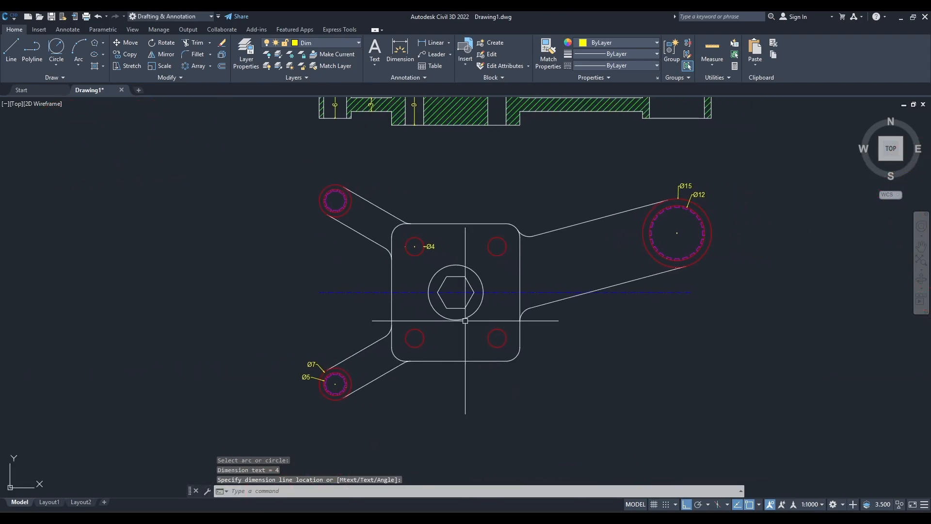
{"action": "key", "text": "Escape"}
Add radius dimensions to the fillets where the lower-left arm and the underside of the right arm meet the plate.
{"action": "type", "text": "d"}
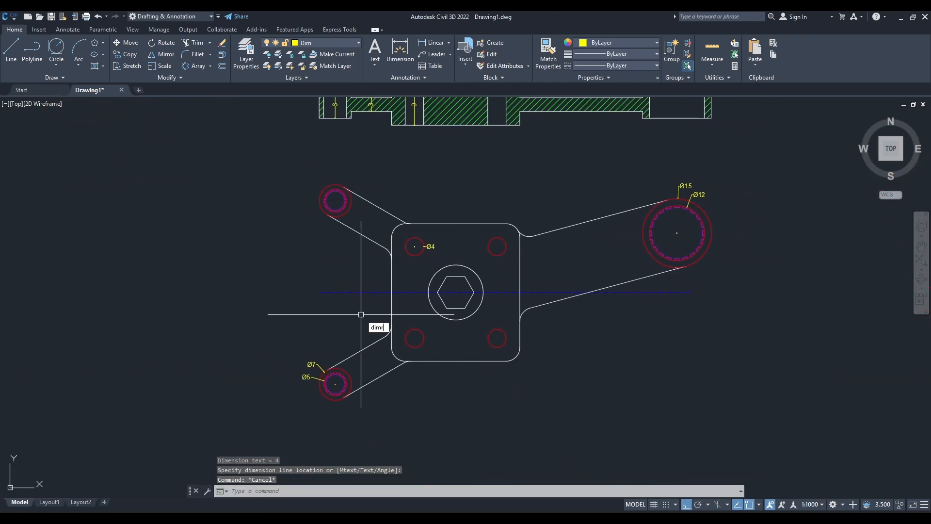
{"action": "type", "text": "imr"}
{"action": "key", "text": "Return"}
{"action": "left_click", "coordinate": [390, 327]}
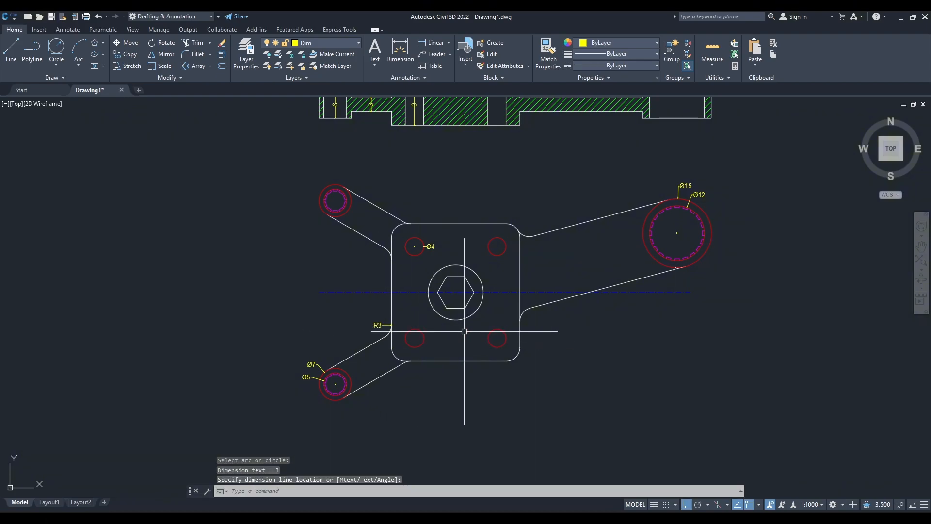
{"action": "left_click", "coordinate": [464, 331]}
{"action": "scroll", "coordinate": [516, 306], "scroll_direction": "up", "scroll_amount": 2}
{"action": "key", "text": "Return"}
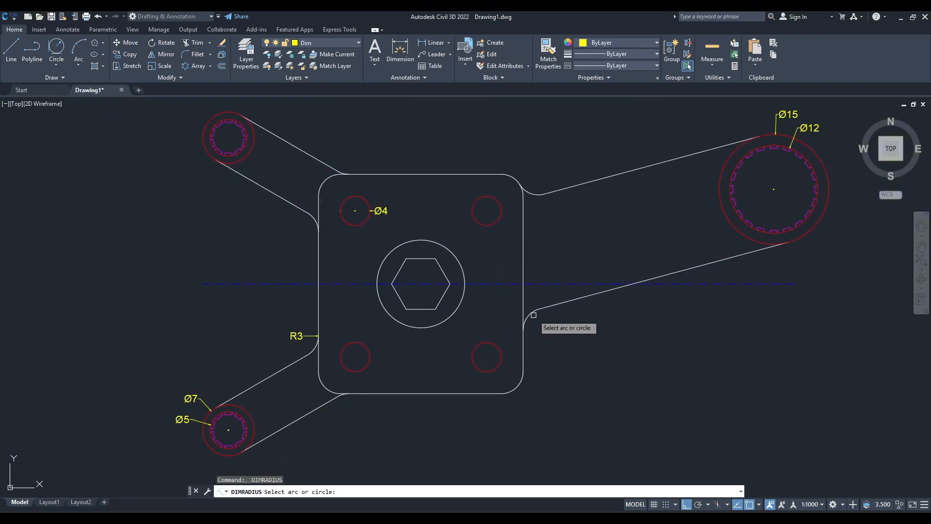
{"action": "left_click", "coordinate": [534, 314]}
{"action": "left_click", "coordinate": [540, 322]}
{"action": "key", "text": "Escape"}
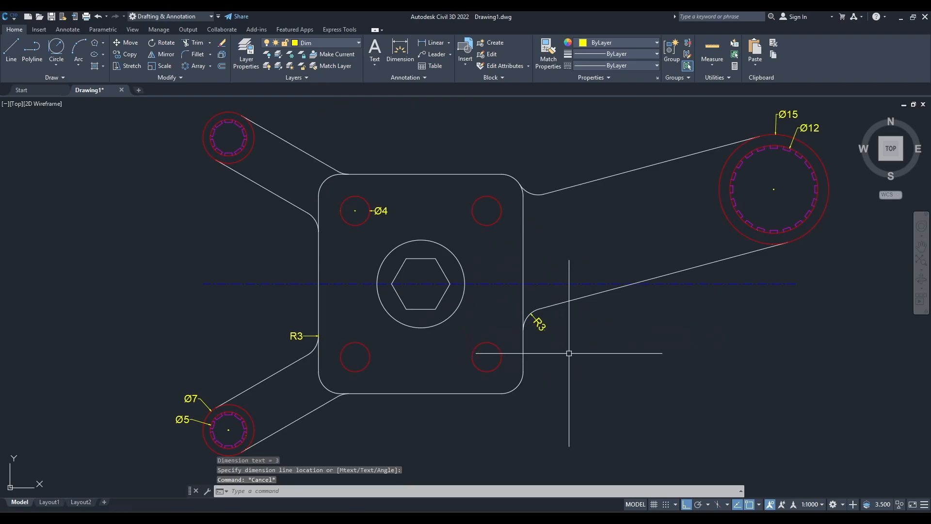
Check the reference image and add a diameter dimension above the circle surrounding the central hexagon.
{"action": "scroll", "coordinate": [650, 376], "scroll_direction": "down", "scroll_amount": 2}
{"action": "left_click", "coordinate": [571, 519]}
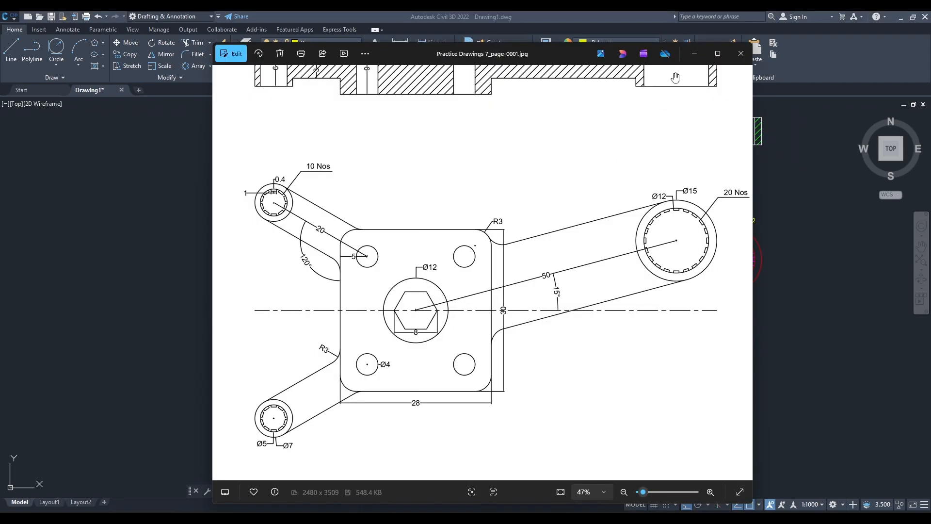
{"action": "left_click", "coordinate": [694, 53]}
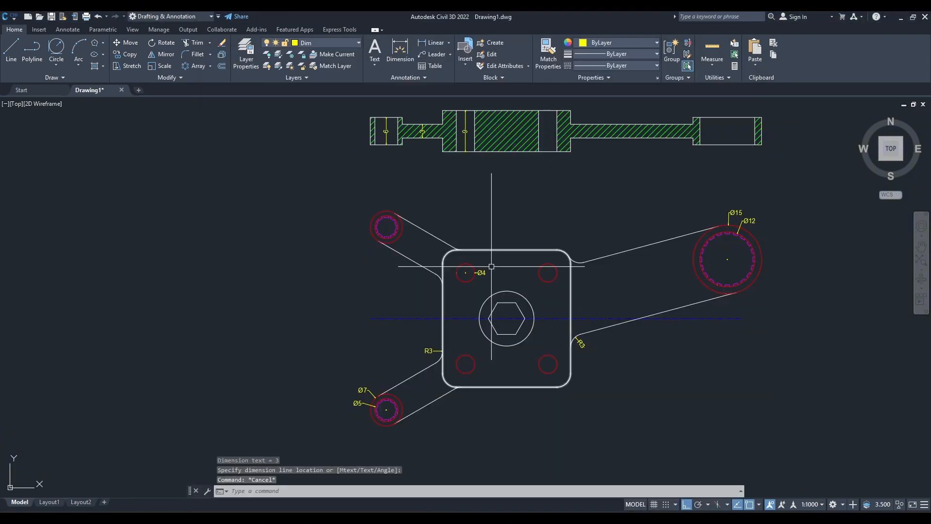
{"action": "type", "text": "dimdia"}
{"action": "key", "text": "Return"}
{"action": "left_click", "coordinate": [512, 291]}
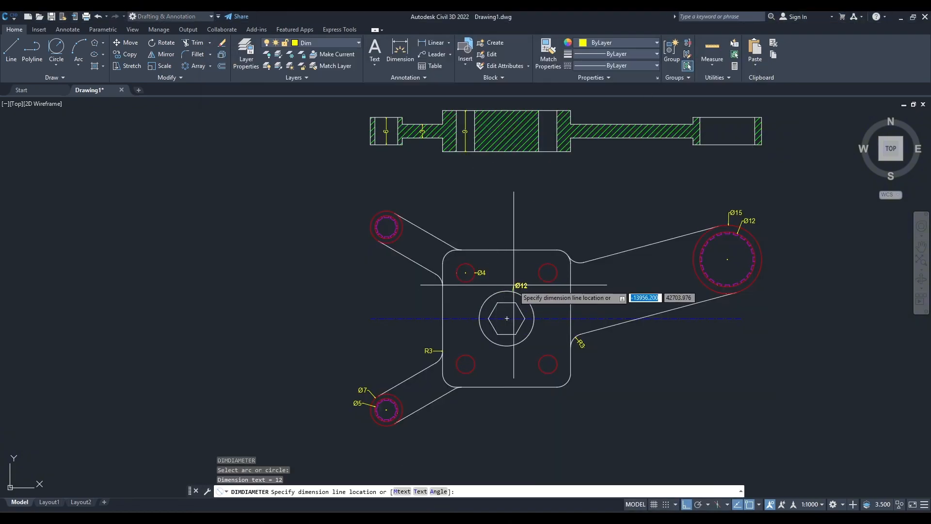
{"action": "left_click", "coordinate": [512, 280]}
{"action": "scroll", "coordinate": [466, 271], "scroll_direction": "up", "scroll_amount": 5}
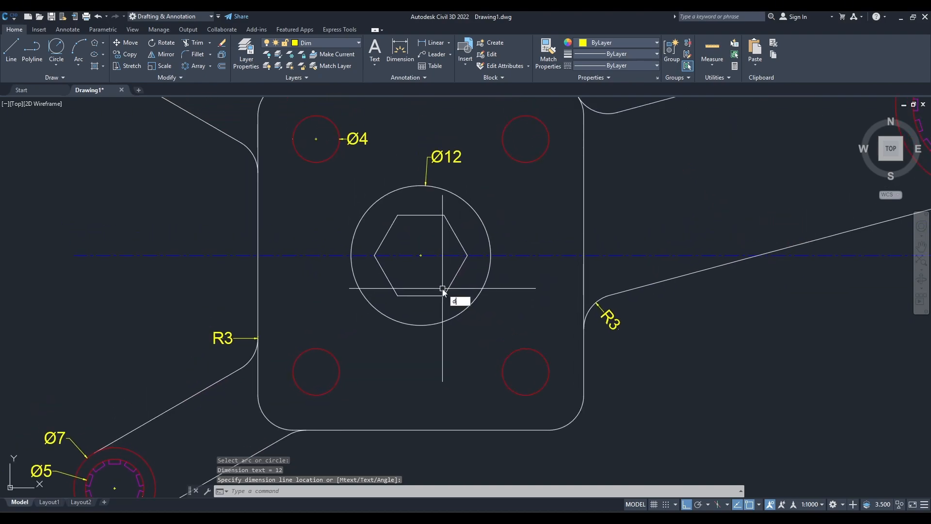
{"action": "type", "text": "dli"}
{"action": "key", "text": "Return"}
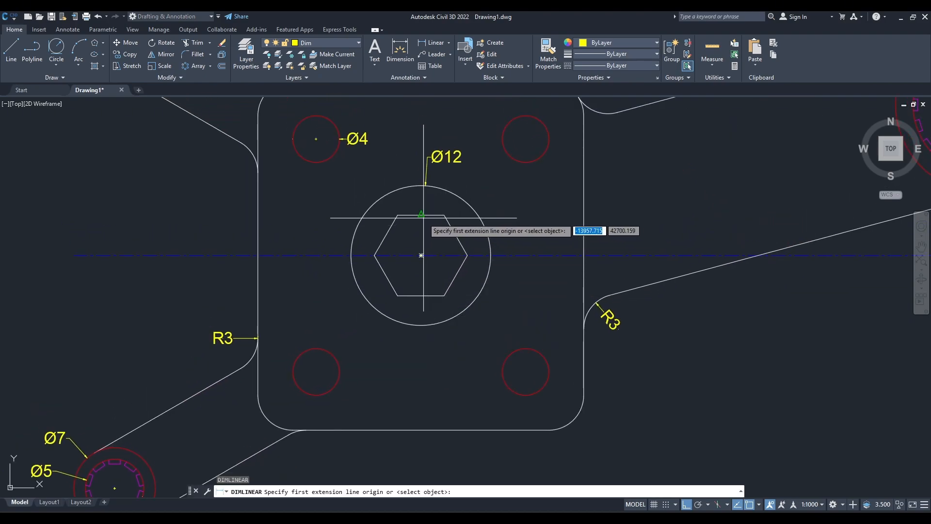
{"action": "left_click", "coordinate": [421, 214]}
{"action": "left_click", "coordinate": [421, 295]}
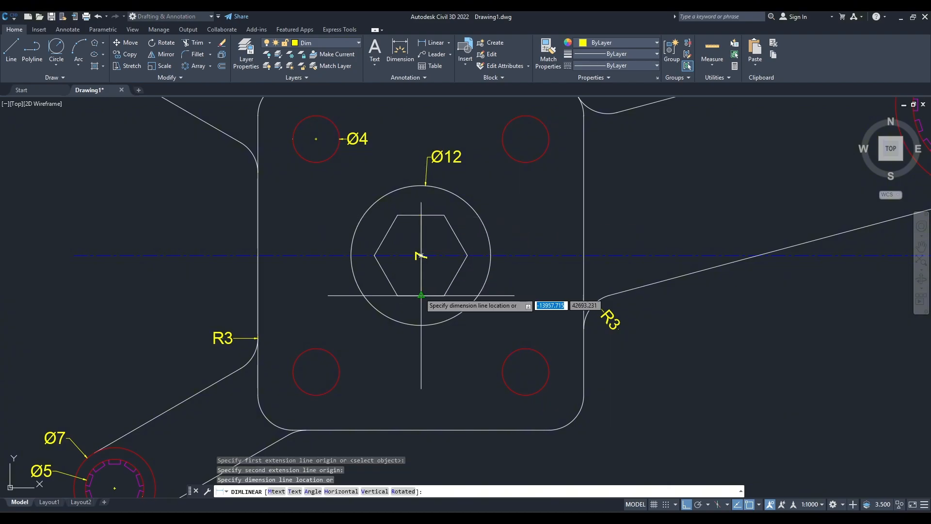
{"action": "key", "text": "Escape"}
Add a horizontal linear dimension across the hexagon's left and right corners, placed just below the surrounding circle.
{"action": "key", "text": "Return"}
{"action": "left_click", "coordinate": [374, 255]}
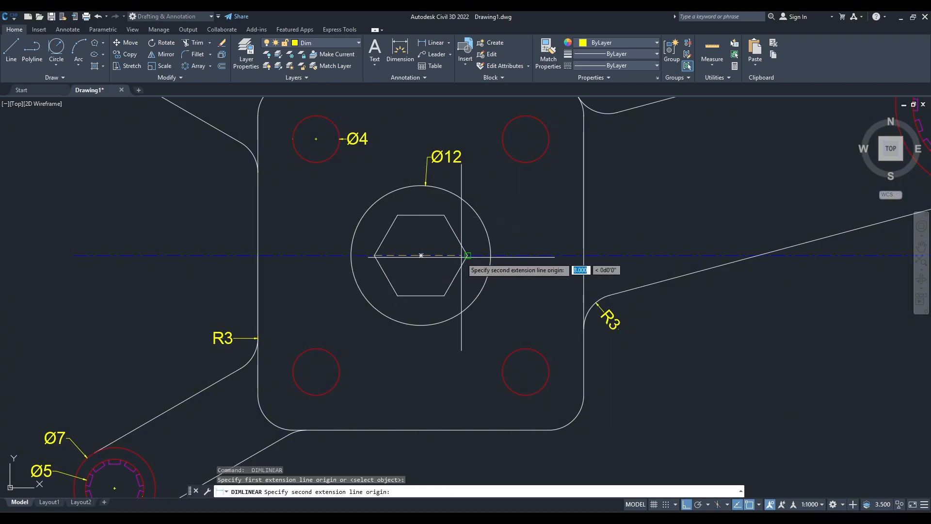
{"action": "left_click", "coordinate": [467, 255]}
{"action": "left_click", "coordinate": [467, 333]}
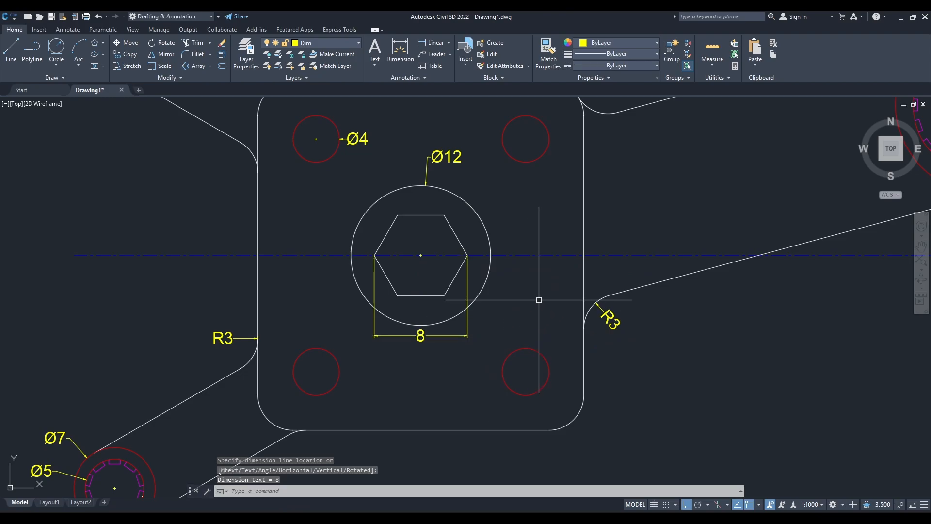
Dimension the central plate's overall width with a linear dimension placed below its bottom edge.
{"action": "scroll", "coordinate": [516, 306], "scroll_direction": "down", "scroll_amount": 4}
{"action": "middle_click_drag", "start_coordinate": [516, 307], "coordinate": [475, 326]}
{"action": "scroll", "coordinate": [359, 267], "scroll_direction": "up", "scroll_amount": 2}
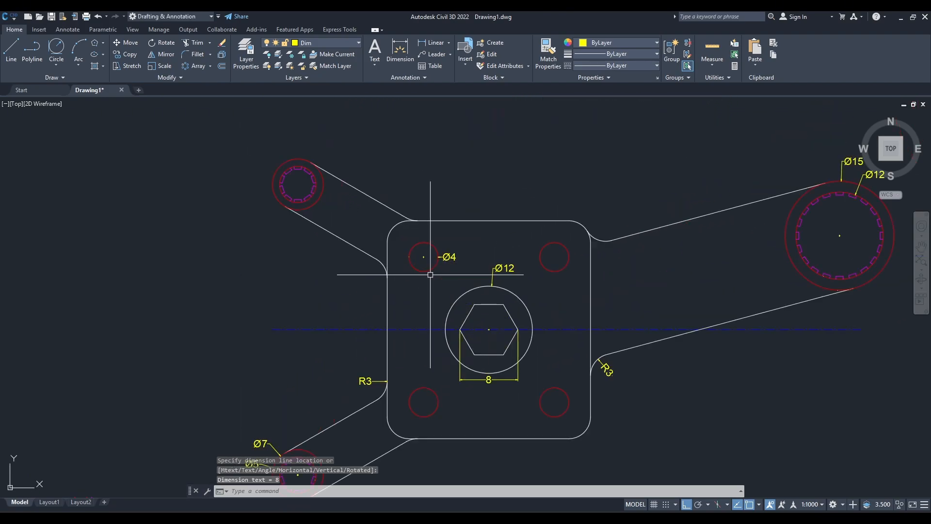
{"action": "middle_click_drag", "start_coordinate": [430, 274], "coordinate": [401, 173]}
{"action": "key", "text": "Return"}
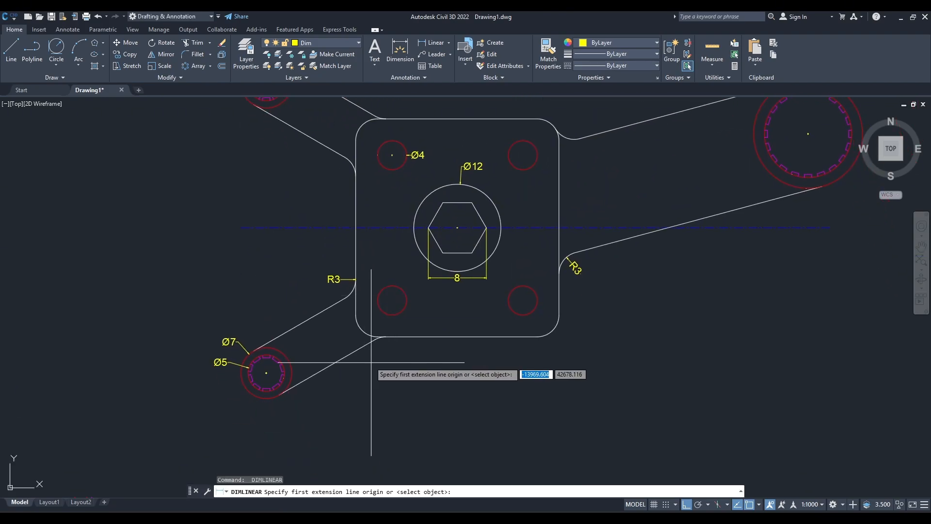
{"action": "left_click", "coordinate": [356, 314]}
{"action": "left_click", "coordinate": [559, 314]}
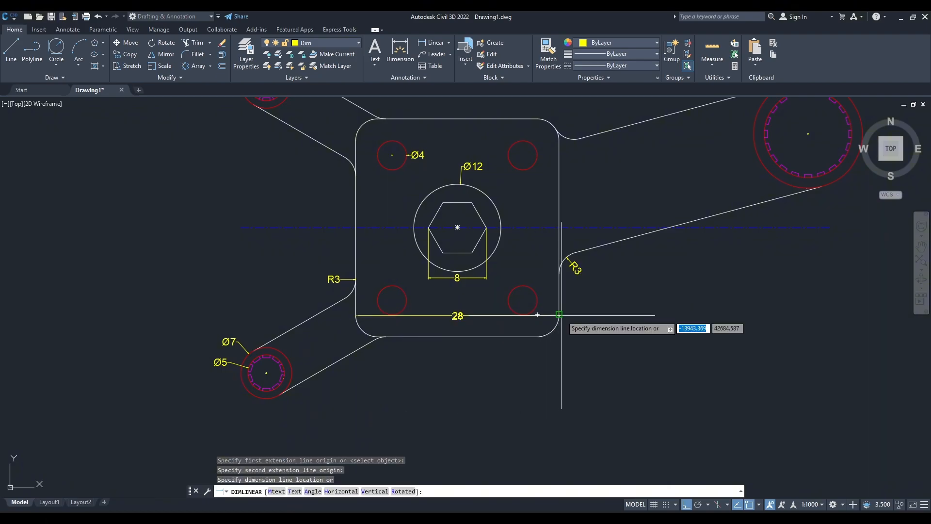
{"action": "left_click", "coordinate": [550, 350]}
Dimension the central plate's overall height with a vertical linear dimension placed outside its right edge.
{"action": "key", "text": "Return"}
{"action": "left_click", "coordinate": [538, 139]}
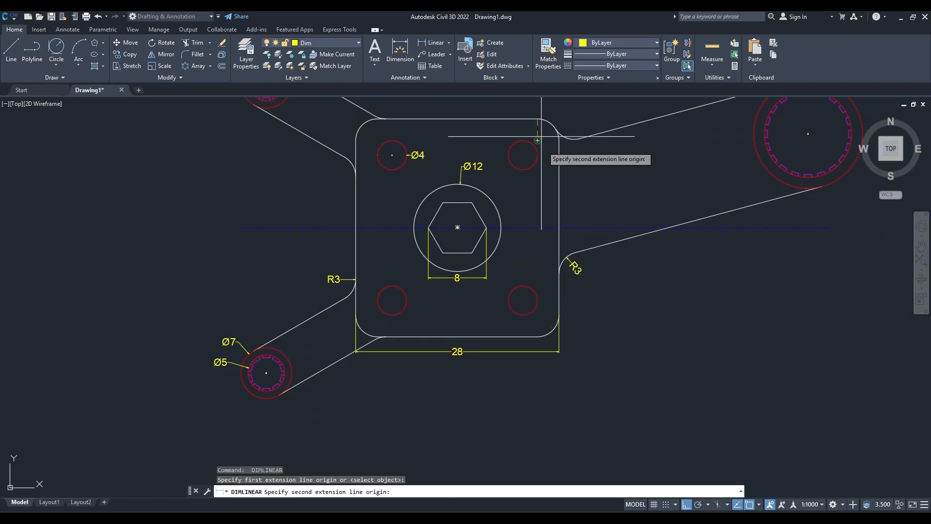
{"action": "left_click", "coordinate": [537, 336]}
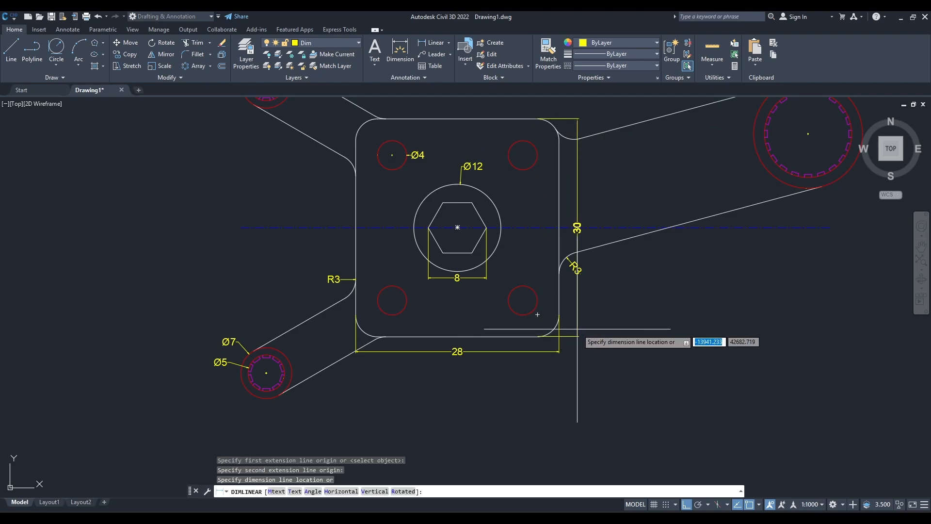
{"action": "left_click", "coordinate": [591, 325]}
Add a horizontal linear dimension from the centre of the plate's upper-left hole to the plate's left edge, level with the hole's centre.
{"action": "scroll", "coordinate": [652, 337], "scroll_direction": "down", "scroll_amount": 2}
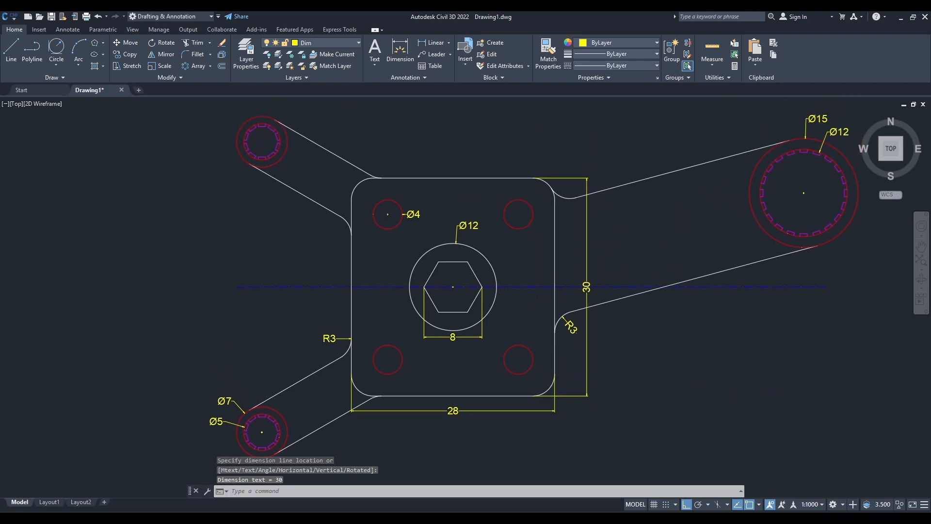
{"action": "scroll", "coordinate": [441, 242], "scroll_direction": "up", "scroll_amount": 2}
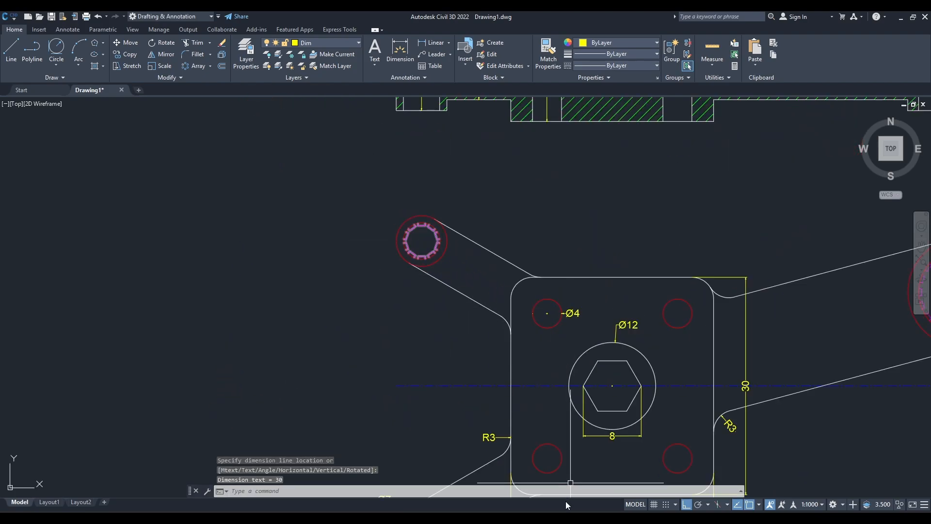
{"action": "scroll", "coordinate": [591, 329], "scroll_direction": "up", "scroll_amount": 3}
{"action": "key", "text": "Return"}
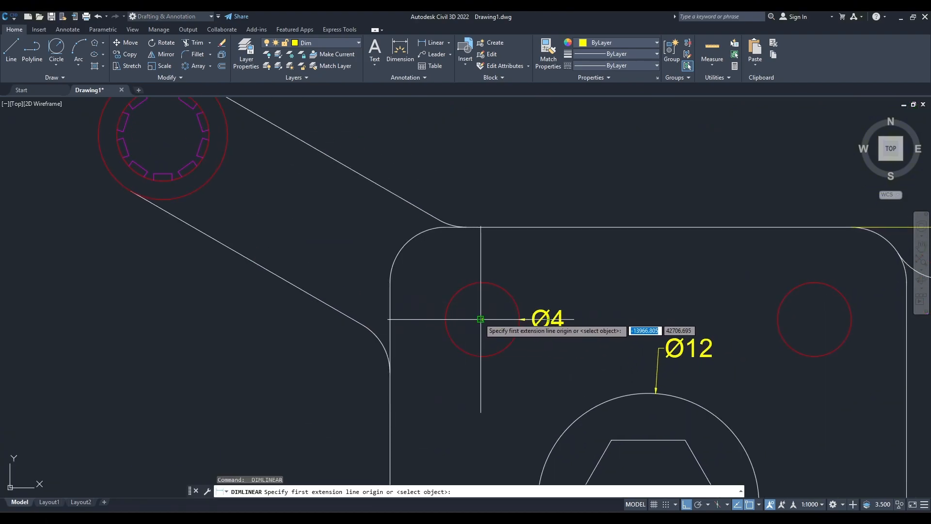
{"action": "scroll", "coordinate": [483, 318], "scroll_direction": "up", "scroll_amount": 8}
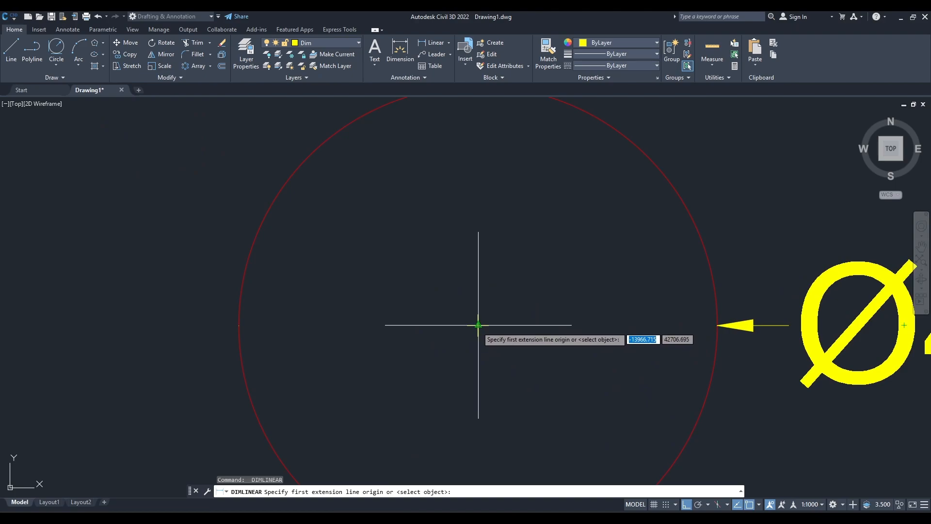
{"action": "left_click", "coordinate": [478, 325]}
{"action": "scroll", "coordinate": [479, 325], "scroll_direction": "down", "scroll_amount": 6}
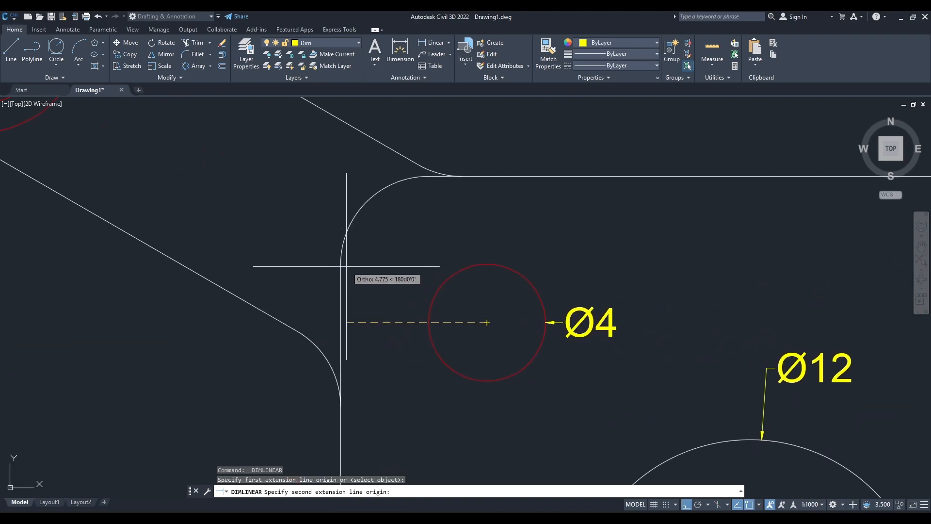
{"action": "left_click", "coordinate": [341, 322]}
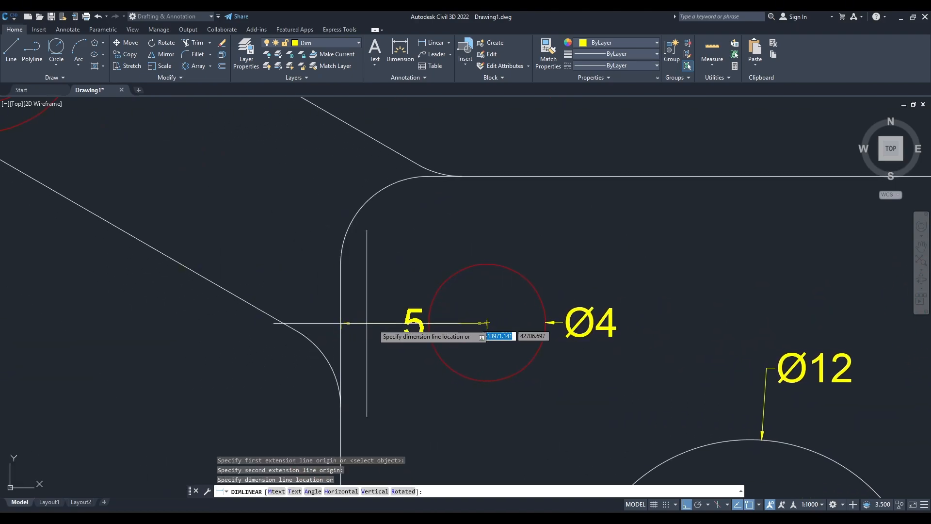
{"action": "scroll", "coordinate": [485, 322], "scroll_direction": "up", "scroll_amount": 5}
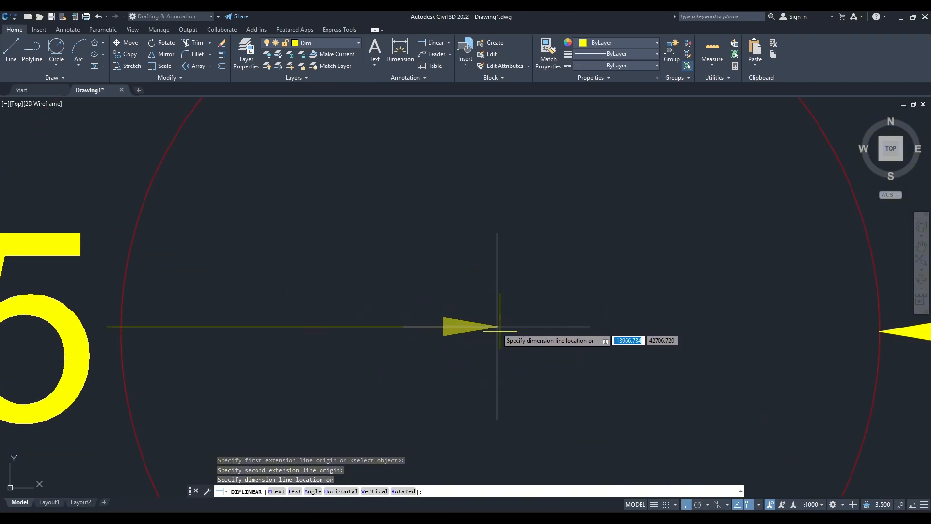
{"action": "left_click", "coordinate": [497, 325]}
{"action": "scroll", "coordinate": [385, 316], "scroll_direction": "down", "scroll_amount": 5}
{"action": "scroll", "coordinate": [383, 300], "scroll_direction": "down", "scroll_amount": 2}
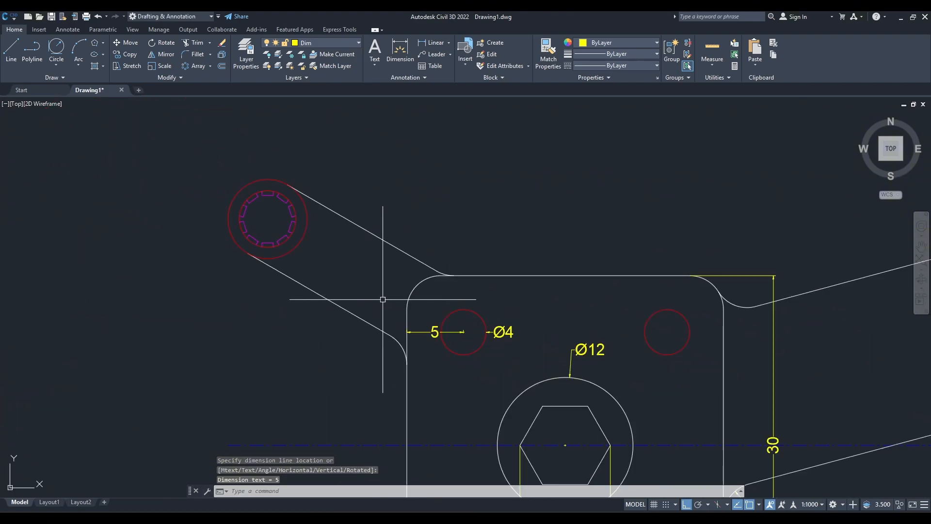
Dimension the width of the top tooth inside the upper-left arm's end circle, placing the linear dimension below the tooth.
{"action": "middle_click_drag", "start_coordinate": [382, 298], "coordinate": [446, 350]}
{"action": "scroll", "coordinate": [351, 260], "scroll_direction": "up", "scroll_amount": 2}
{"action": "middle_click_drag", "start_coordinate": [349, 262], "coordinate": [398, 266]}
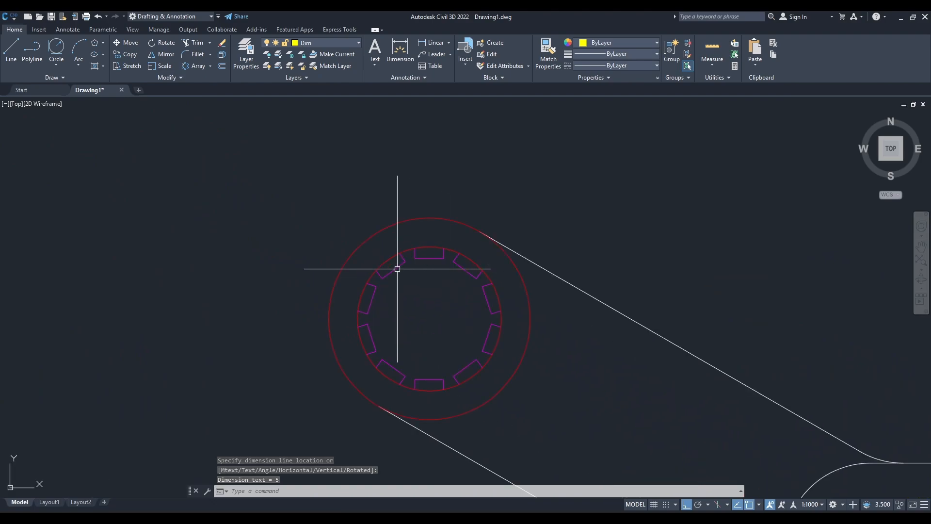
{"action": "scroll", "coordinate": [424, 272], "scroll_direction": "up", "scroll_amount": 4}
{"action": "key", "text": "Return"}
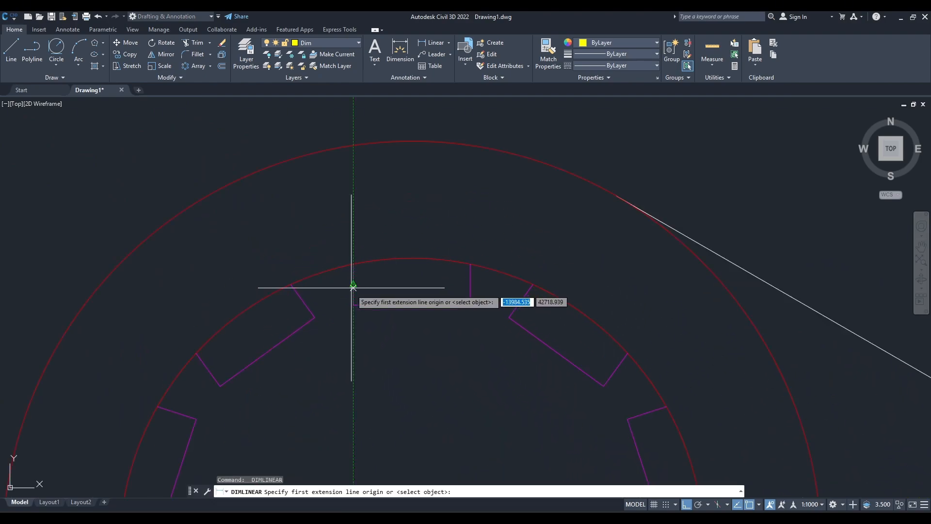
{"action": "left_click", "coordinate": [353, 304]}
{"action": "left_click", "coordinate": [472, 305]}
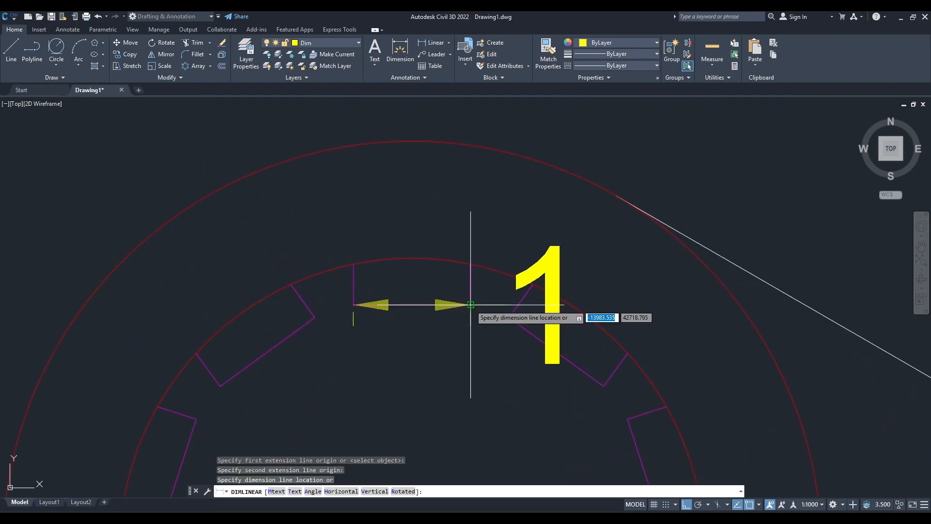
{"action": "left_click", "coordinate": [457, 439]}
{"action": "scroll", "coordinate": [439, 358], "scroll_direction": "down", "scroll_amount": 2}
{"action": "middle_click_drag", "start_coordinate": [435, 341], "coordinate": [439, 362]}
{"action": "key", "text": "Return"}
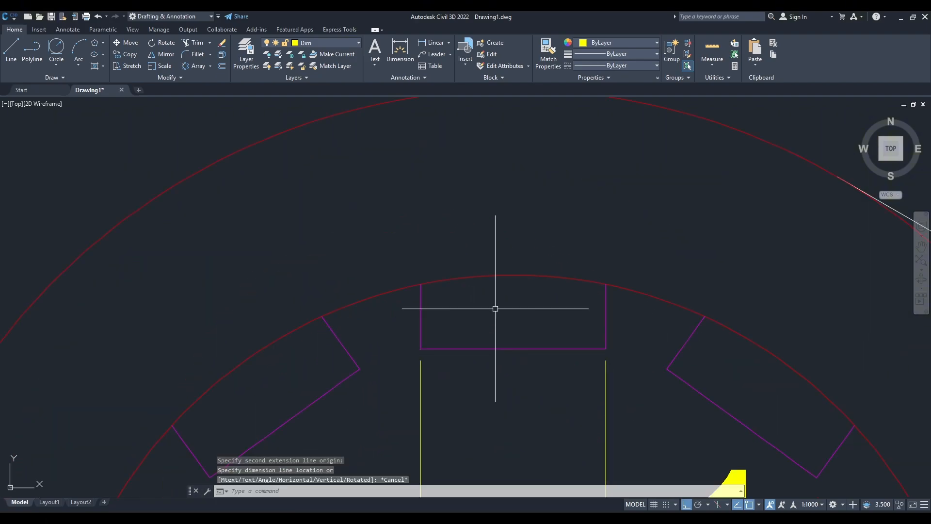
{"action": "type", "text": "l"}
{"action": "key", "text": "Return"}
{"action": "key", "text": "Escape"}
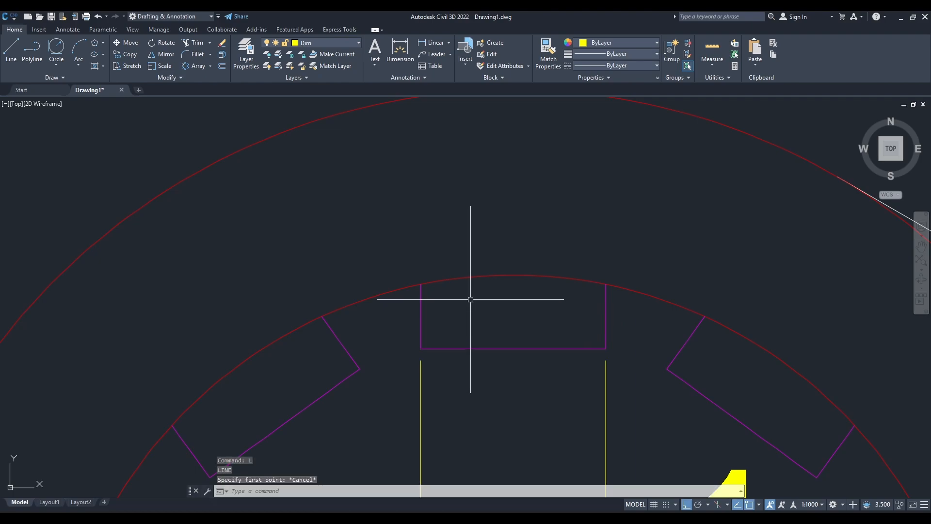
Draw a rectangle 1 wide and 0.4 high in the empty space above the upper-left arm's end circle.
{"action": "type", "text": "rec"}
{"action": "key", "text": "Return"}
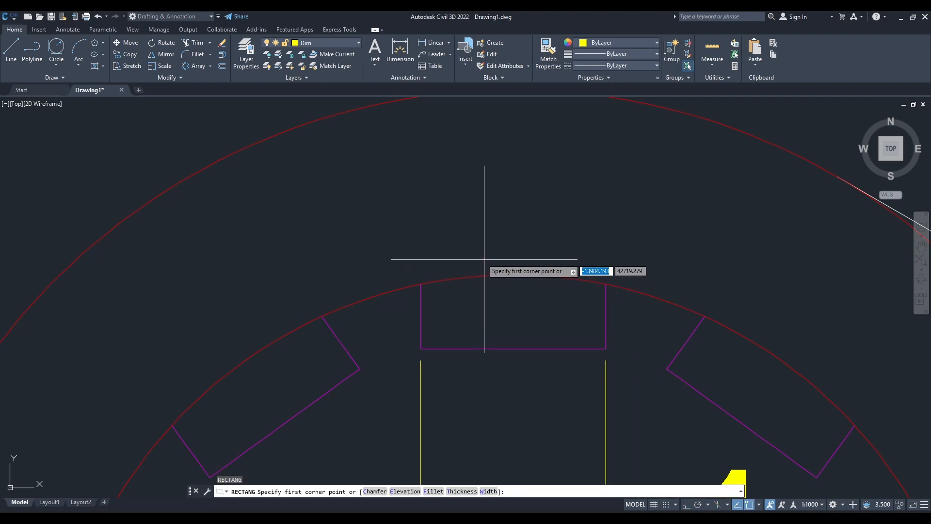
{"action": "scroll", "coordinate": [432, 270], "scroll_direction": "down", "scroll_amount": 4}
{"action": "left_click", "coordinate": [421, 217]}
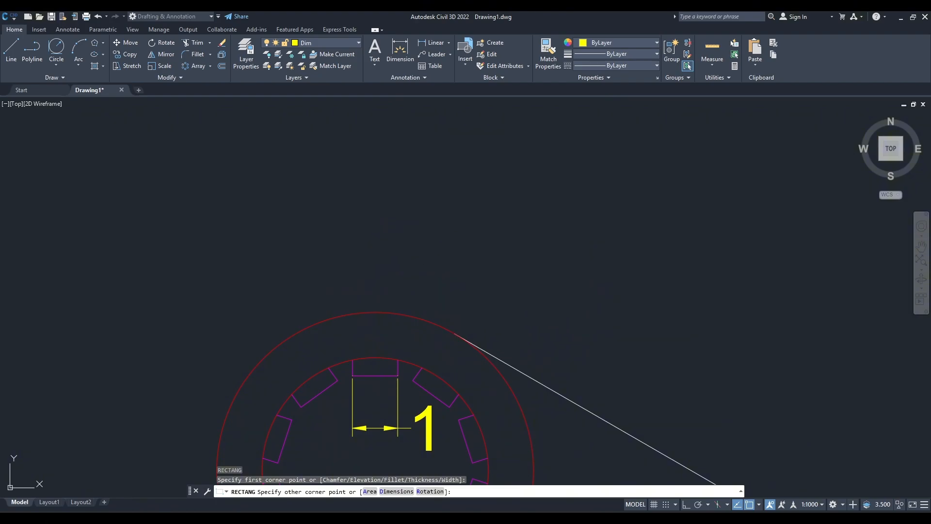
{"action": "key", "text": "Tab"}
{"action": "type", "text": ".4"}
{"action": "key", "text": "Return"}
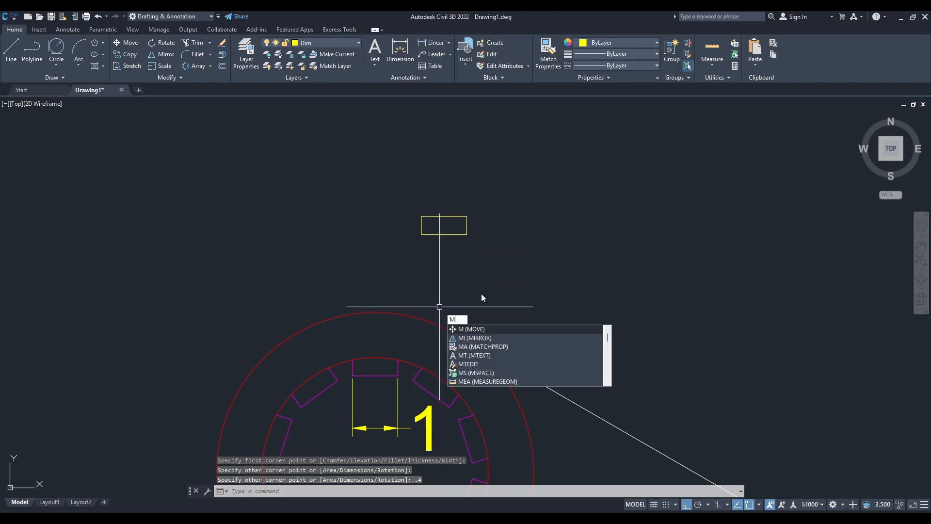
Move the rectangle by its top edge's midpoint onto the topmost point of the toothed inner circle.
{"action": "key", "text": "Escape"}
{"action": "left_click", "coordinate": [481, 270]}
{"action": "left_click", "coordinate": [411, 197]}
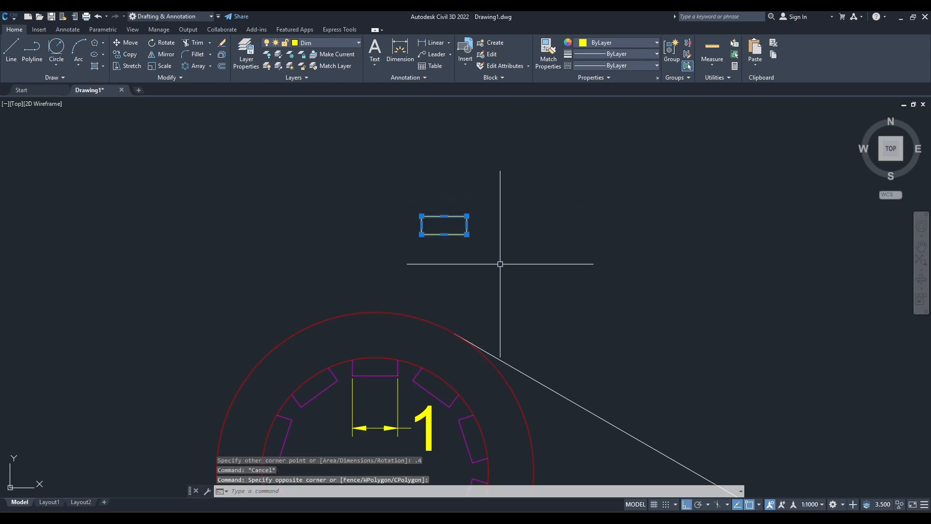
{"action": "type", "text": "m"}
{"action": "key", "text": "Return"}
{"action": "left_click", "coordinate": [444, 215]}
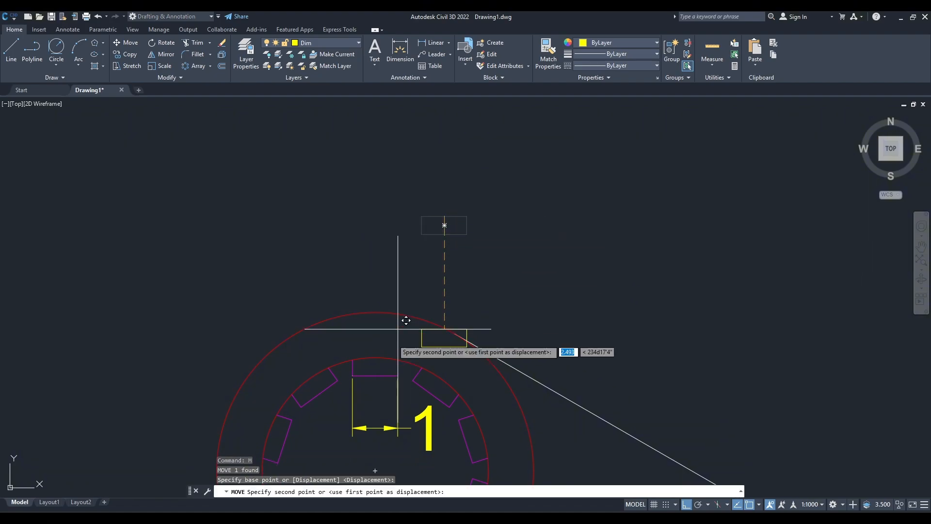
{"action": "scroll", "coordinate": [374, 364], "scroll_direction": "up", "scroll_amount": 6}
{"action": "left_click", "coordinate": [379, 330]}
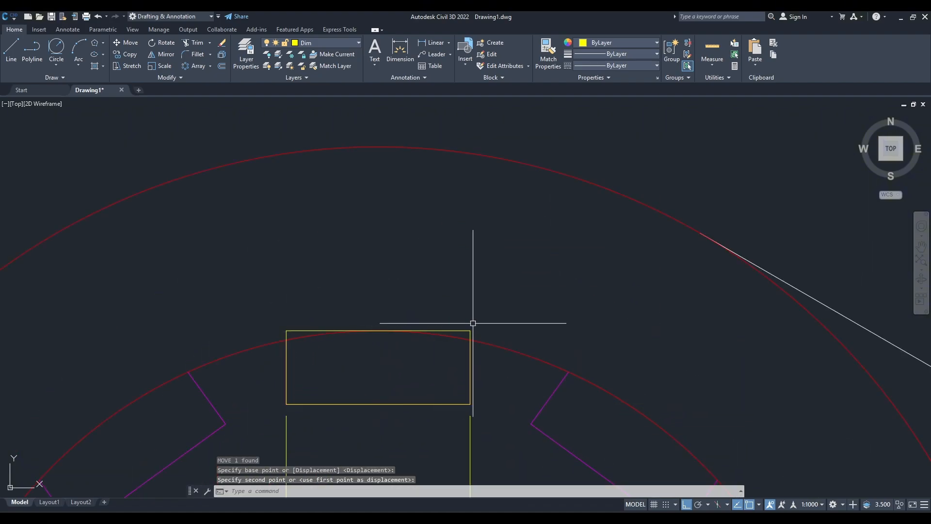
Trim away the rectangle's parts inside the inner circle, keeping only its top edge and short side stubs outside the circle.
{"action": "type", "text": "tr"}
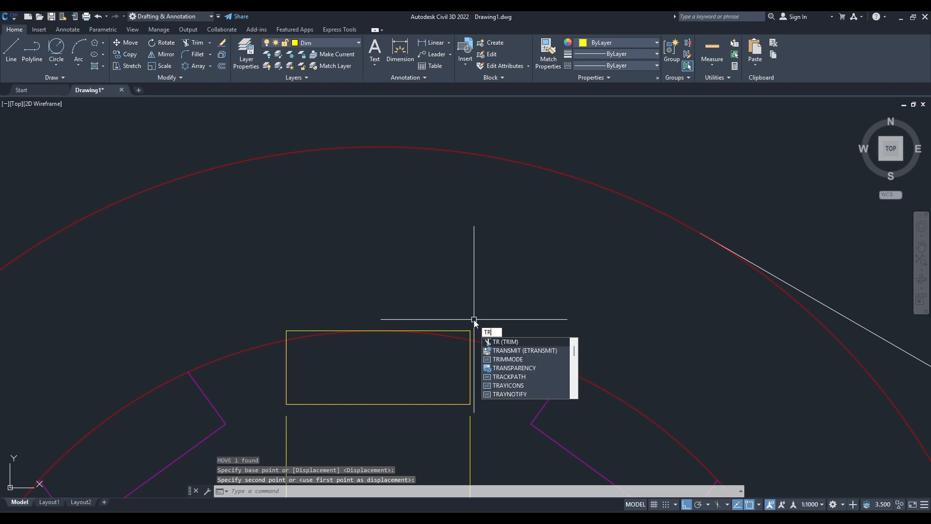
{"action": "key", "text": "Return"}
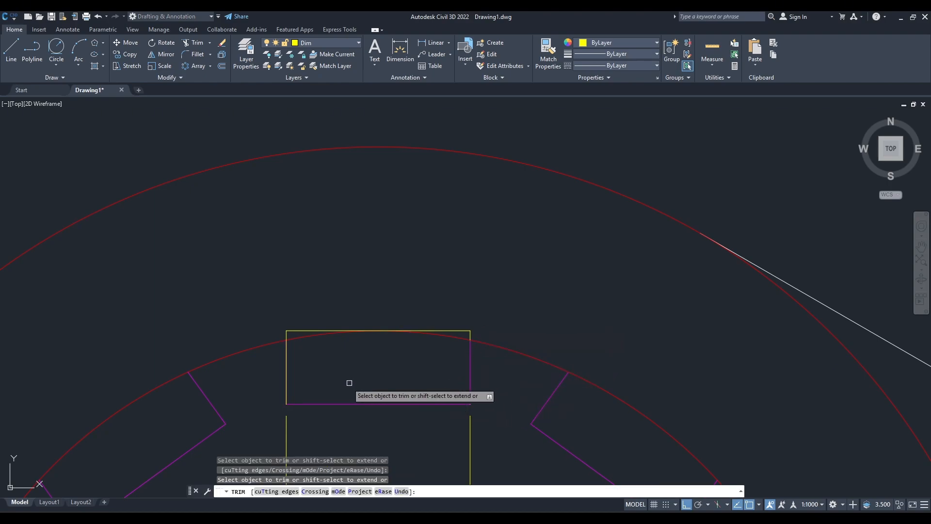
{"action": "left_click", "coordinate": [287, 368]}
{"action": "key", "text": "Escape"}
Give the remaining polyline above the top tooth the HIDDEN linetype with a smaller linetype scale, and close its properties.
{"action": "left_click", "coordinate": [306, 332]}
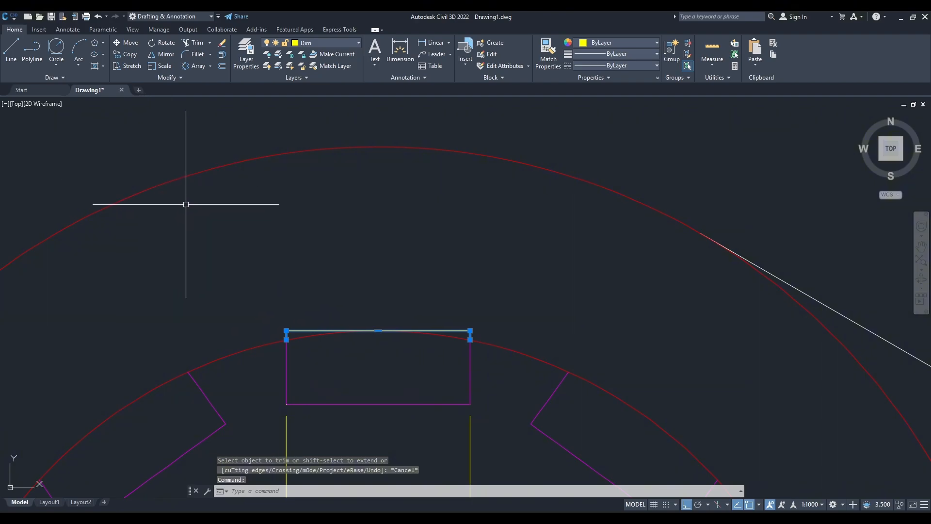
{"action": "key", "text": "ctrl+1"}
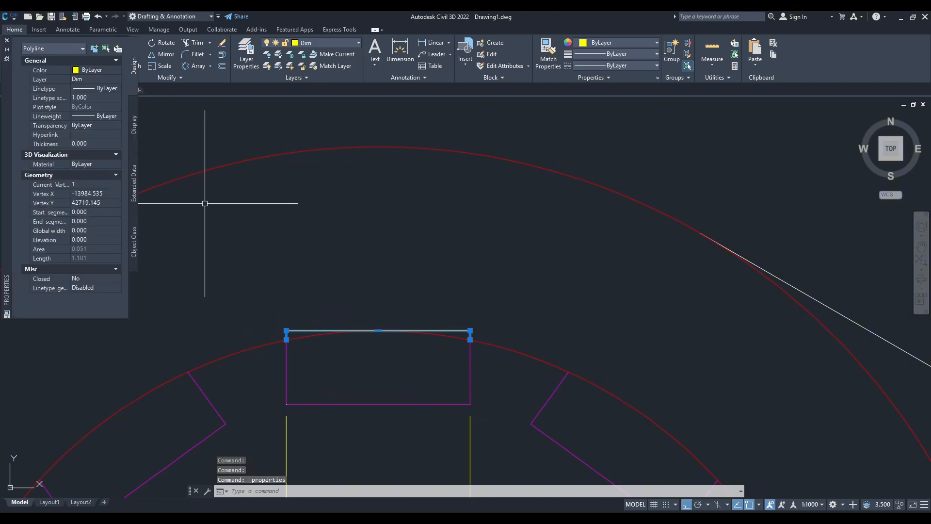
{"action": "left_click", "coordinate": [107, 89]}
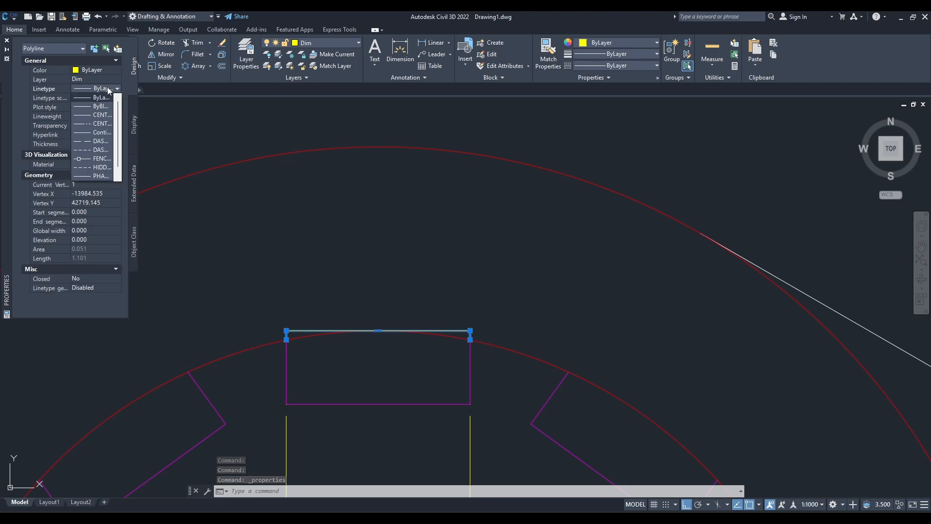
{"action": "left_click", "coordinate": [99, 167]}
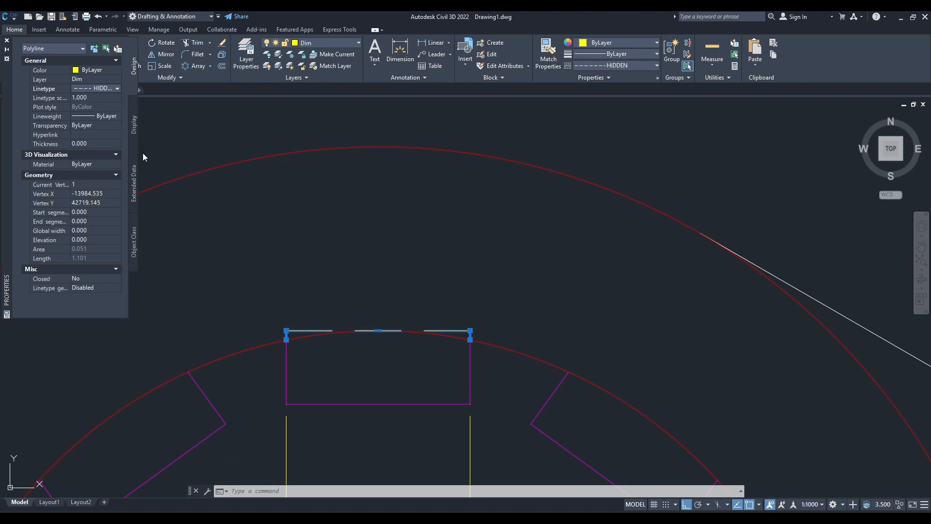
{"action": "left_click", "coordinate": [95, 100]}
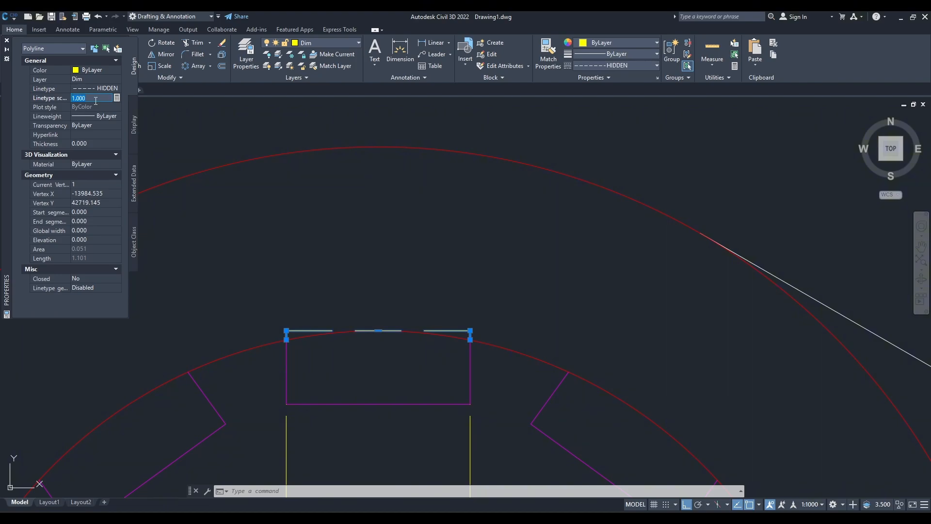
{"action": "left_click", "coordinate": [96, 99]}
{"action": "key", "text": "Escape"}
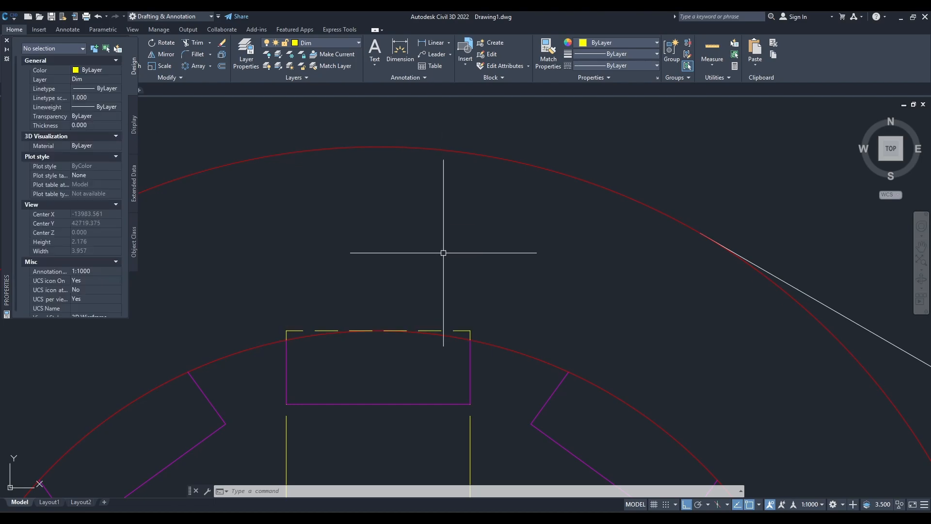
{"action": "scroll", "coordinate": [421, 295], "scroll_direction": "down", "scroll_amount": 2}
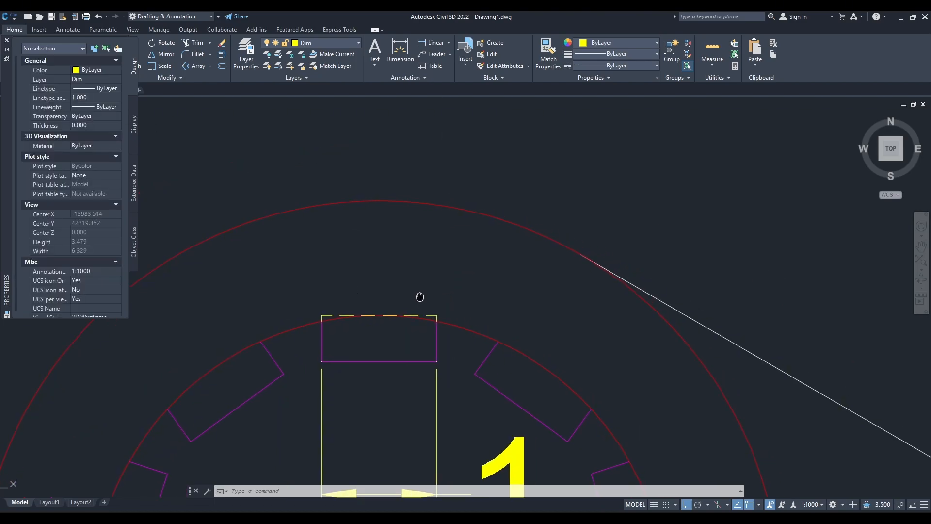
{"action": "left_click", "coordinate": [7, 40]}
Add a vertical linear dimension from the top tooth's lower-right corner to the dashed outline's upper-right corner, placed just right of the tooth.
{"action": "type", "text": "dli"}
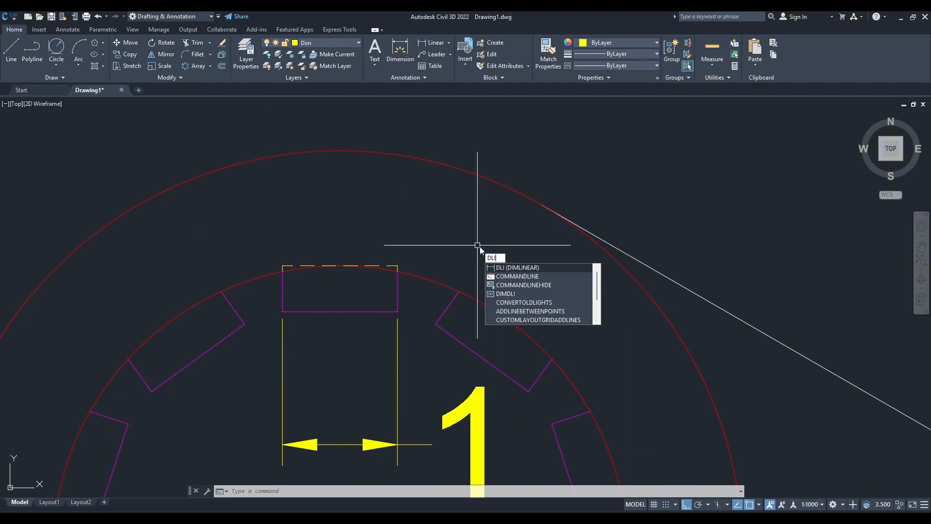
{"action": "key", "text": "Return"}
{"action": "left_click", "coordinate": [398, 311]}
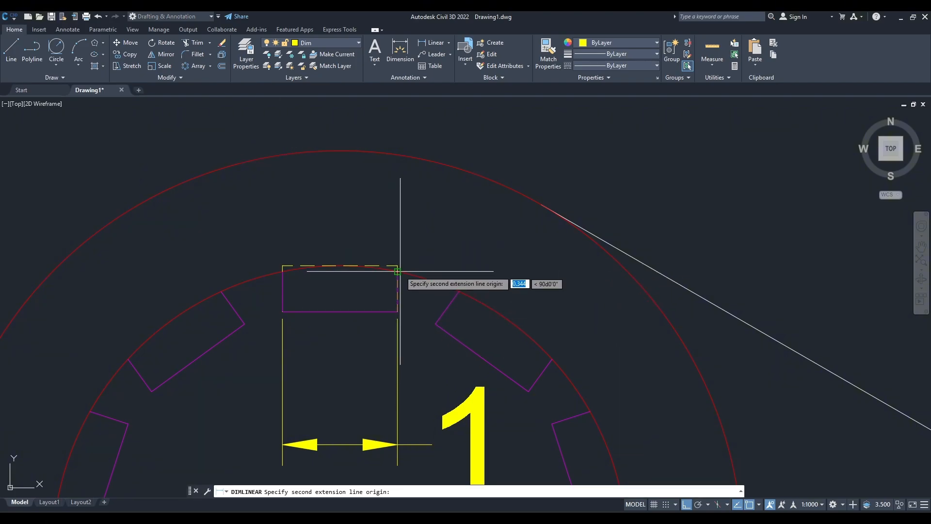
{"action": "left_click", "coordinate": [398, 266]}
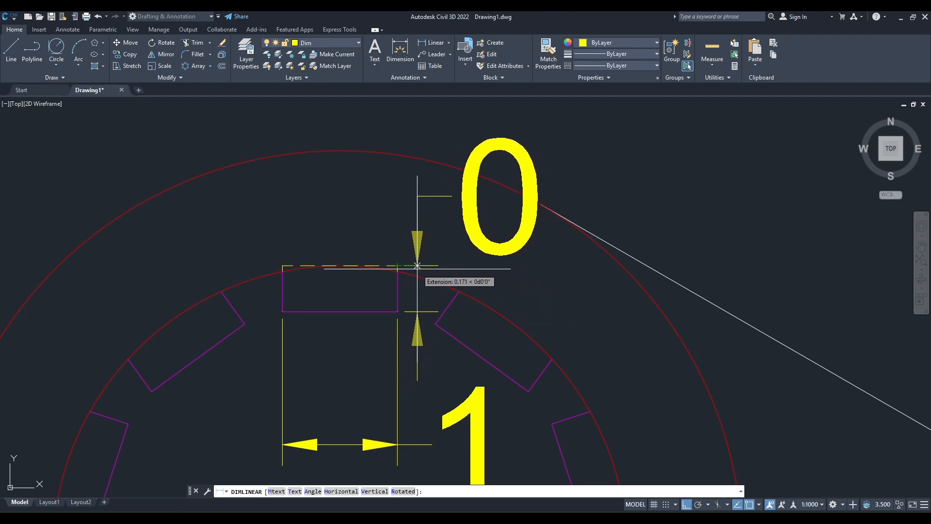
{"action": "left_click", "coordinate": [417, 266]}
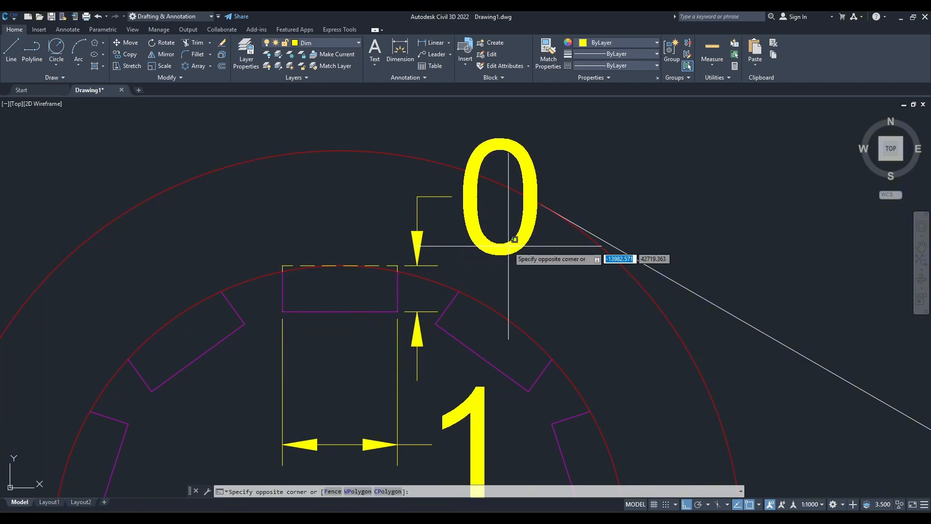
Change the text of the tooth's vertical dimension to 0.4.
{"action": "double_click", "coordinate": [514, 246]}
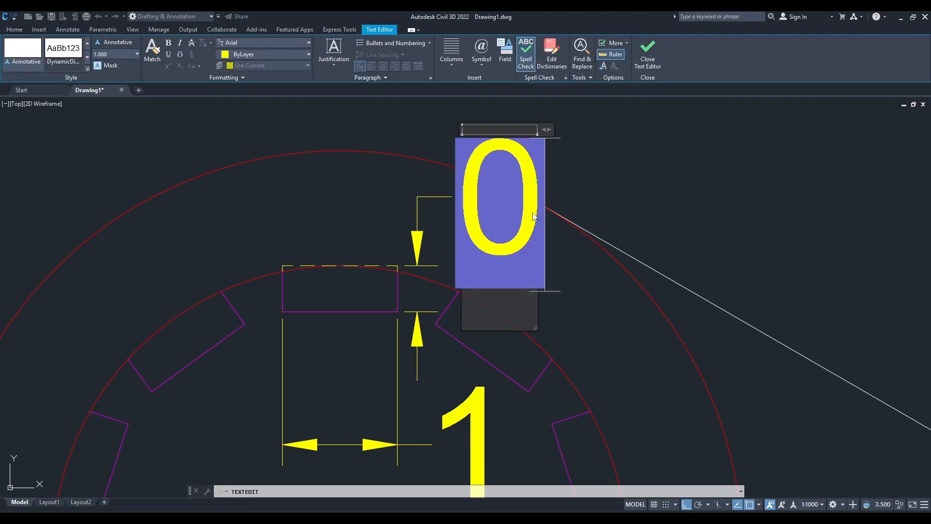
{"action": "type", "text": ".4"}
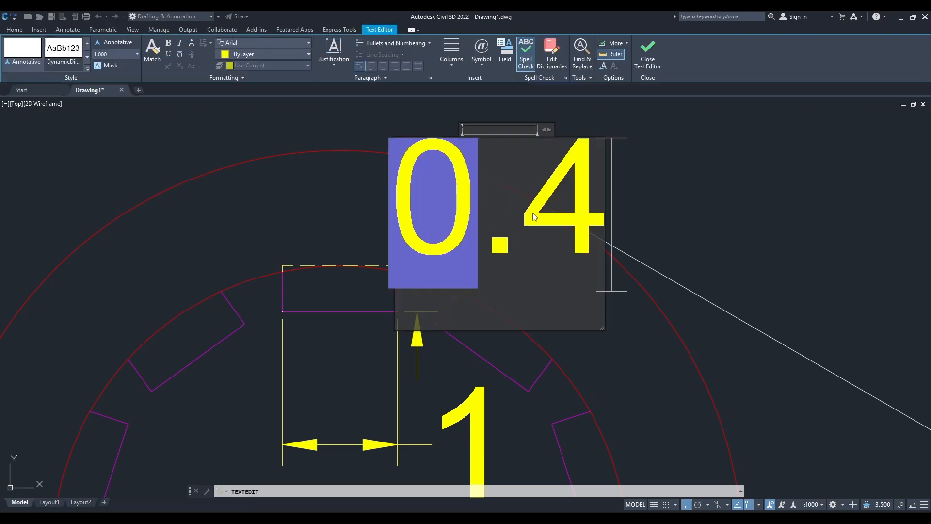
{"action": "key", "text": "ctrl+Return"}
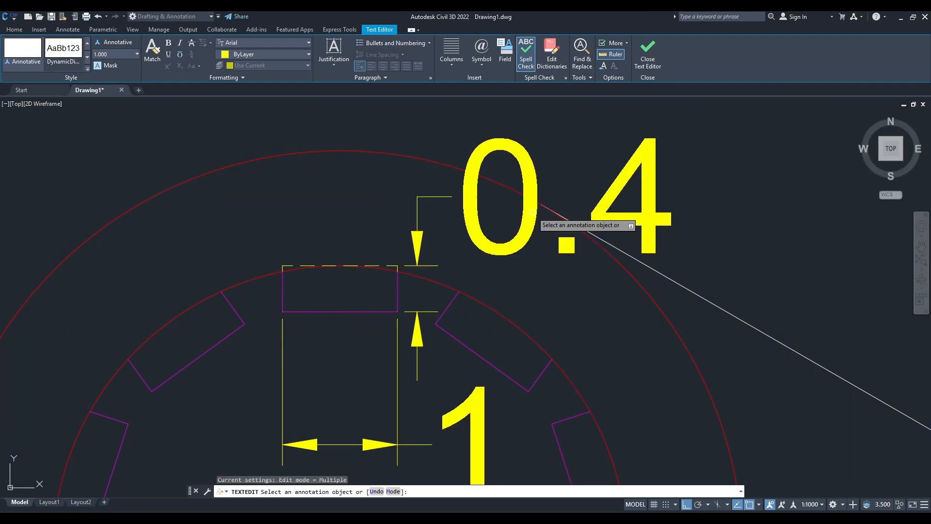
Finish the text editing and check the reference drawing for the dimensions still missing in the plan view.
{"action": "scroll", "coordinate": [548, 228], "scroll_direction": "down", "scroll_amount": 10}
{"action": "scroll", "coordinate": [436, 266], "scroll_direction": "down", "scroll_amount": 3}
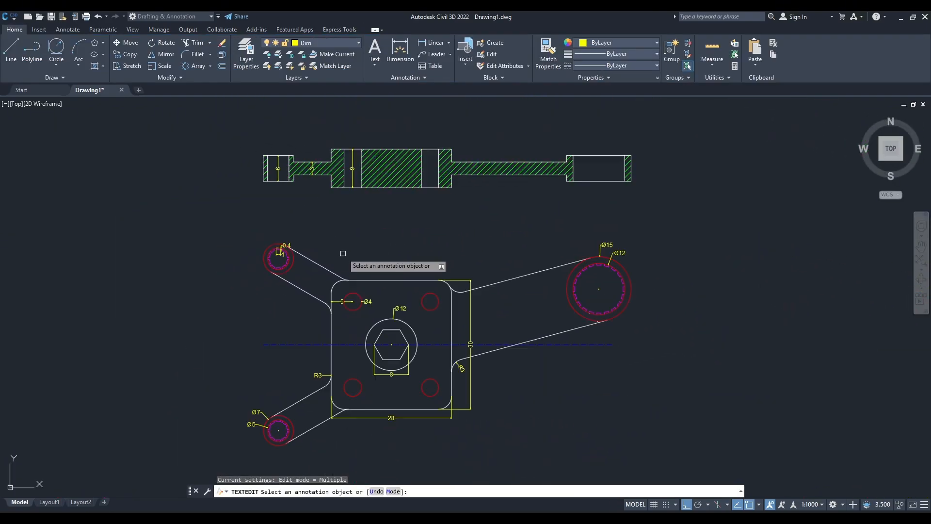
{"action": "scroll", "coordinate": [386, 240], "scroll_direction": "up", "scroll_amount": 3}
{"action": "key", "text": "Escape"}
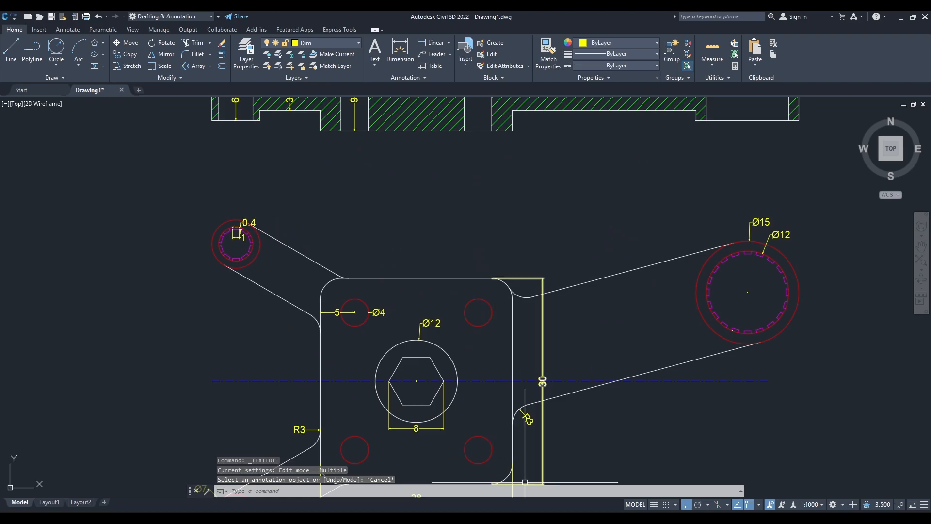
{"action": "left_click", "coordinate": [554, 515]}
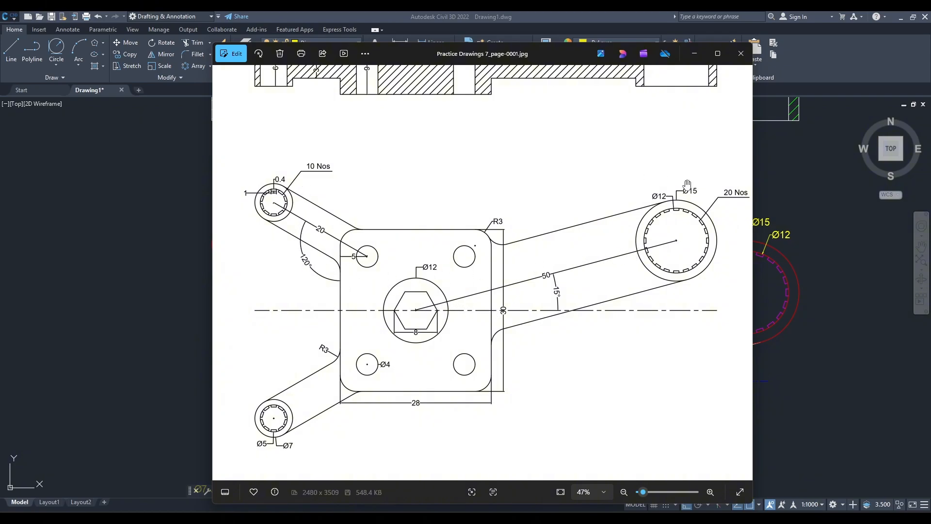
{"action": "left_click", "coordinate": [695, 53]}
{"action": "scroll", "coordinate": [327, 274], "scroll_direction": "up", "scroll_amount": 2}
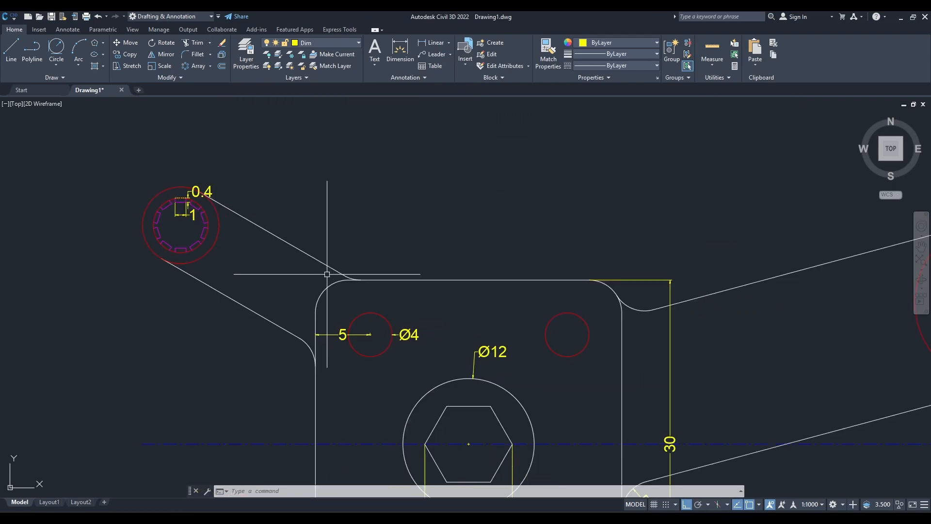
{"action": "scroll", "coordinate": [391, 320], "scroll_direction": "down", "scroll_amount": 2}
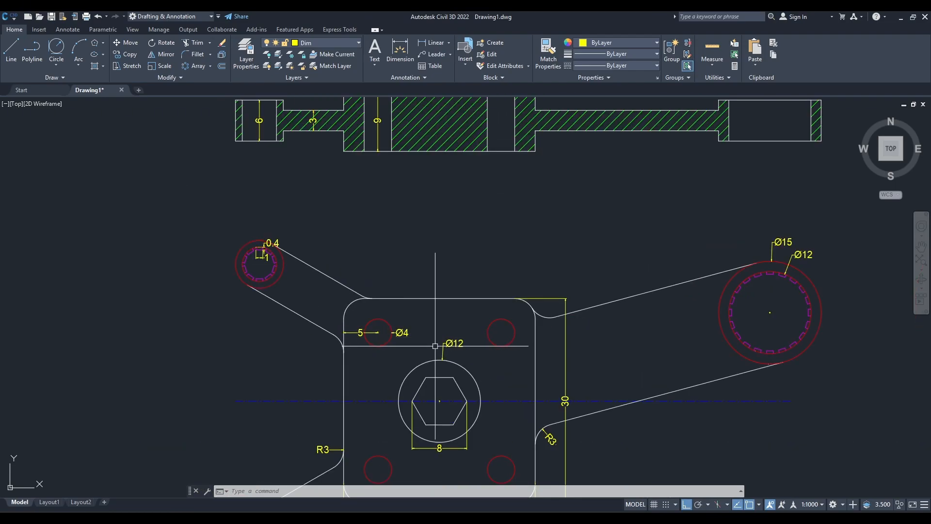
With ortho off, add an aligned dimension from the upper-left Ø4 hole's centre to the upper-left toothed boss's centre, placed along the centre-to-centre line.
{"action": "type", "text": "al"}
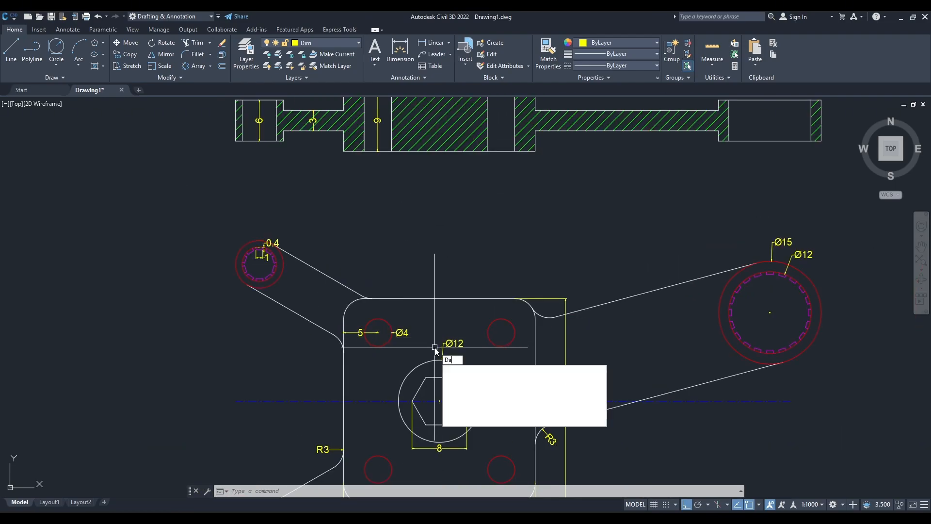
{"action": "key", "text": "Return"}
{"action": "scroll", "coordinate": [378, 332], "scroll_direction": "up", "scroll_amount": 2}
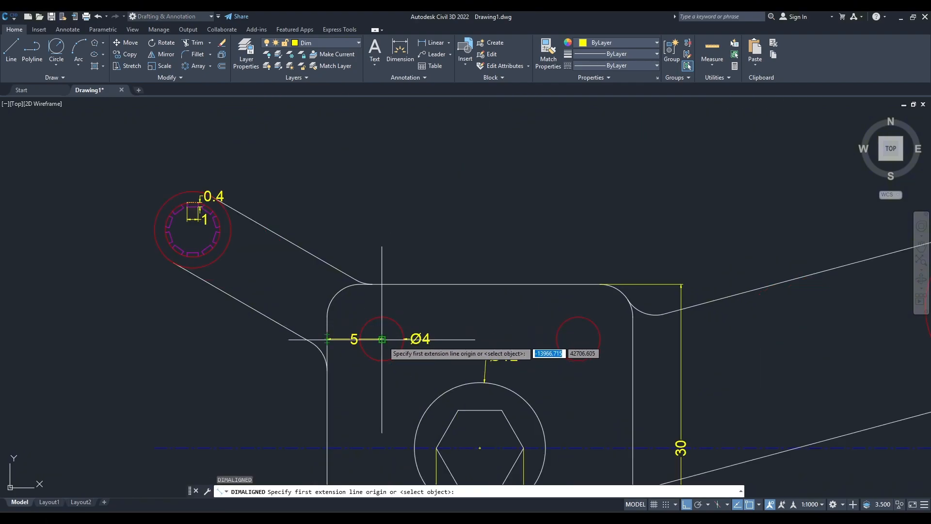
{"action": "scroll", "coordinate": [383, 337], "scroll_direction": "up", "scroll_amount": 4}
{"action": "left_click", "coordinate": [382, 336]}
{"action": "middle_click_drag", "start_coordinate": [382, 337], "coordinate": [466, 404]}
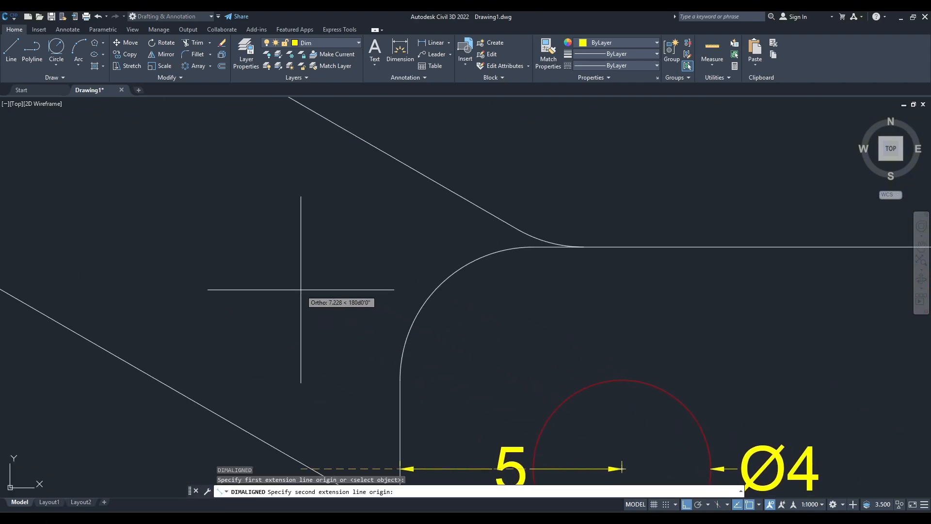
{"action": "scroll", "coordinate": [308, 291], "scroll_direction": "down", "scroll_amount": 4}
{"action": "key", "text": "F8"}
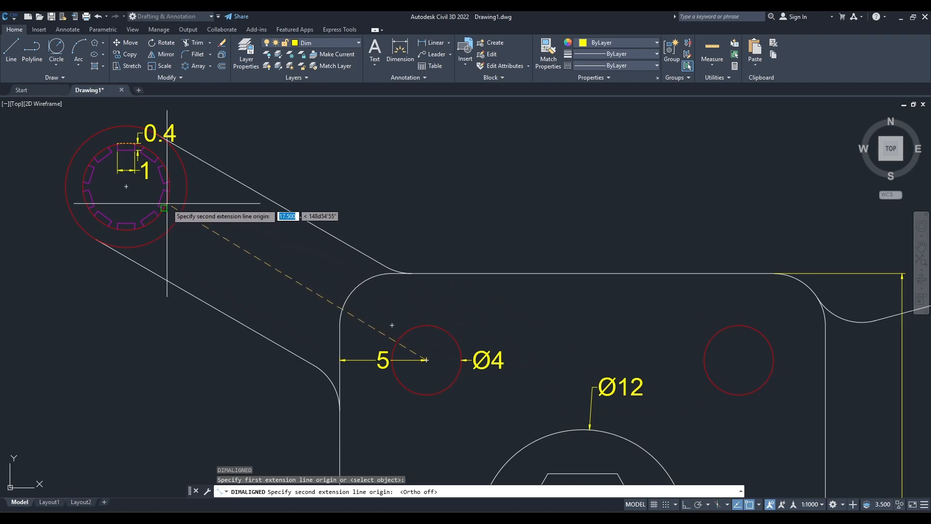
{"action": "scroll", "coordinate": [167, 203], "scroll_direction": "up", "scroll_amount": 2}
{"action": "left_click", "coordinate": [101, 177]}
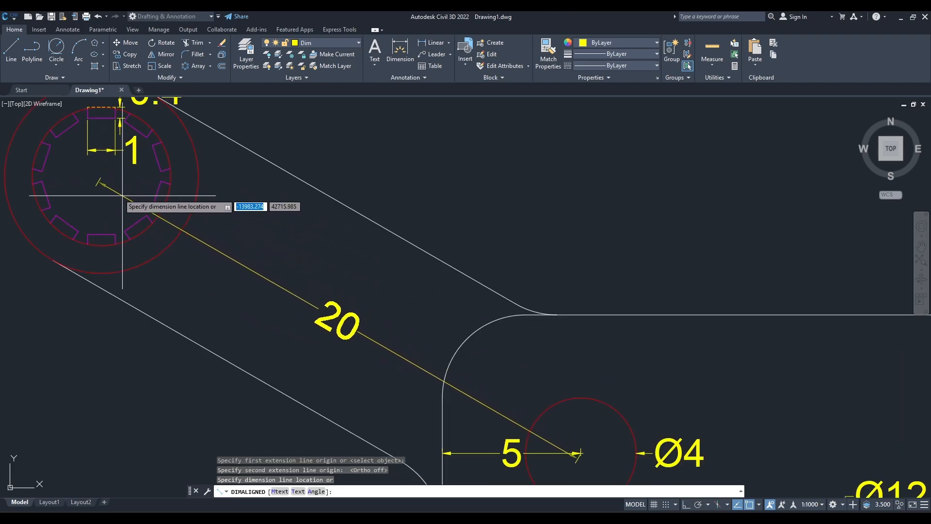
{"action": "scroll", "coordinate": [100, 183], "scroll_direction": "up", "scroll_amount": 5}
{"action": "middle_click_drag", "start_coordinate": [100, 183], "coordinate": [514, 204]}
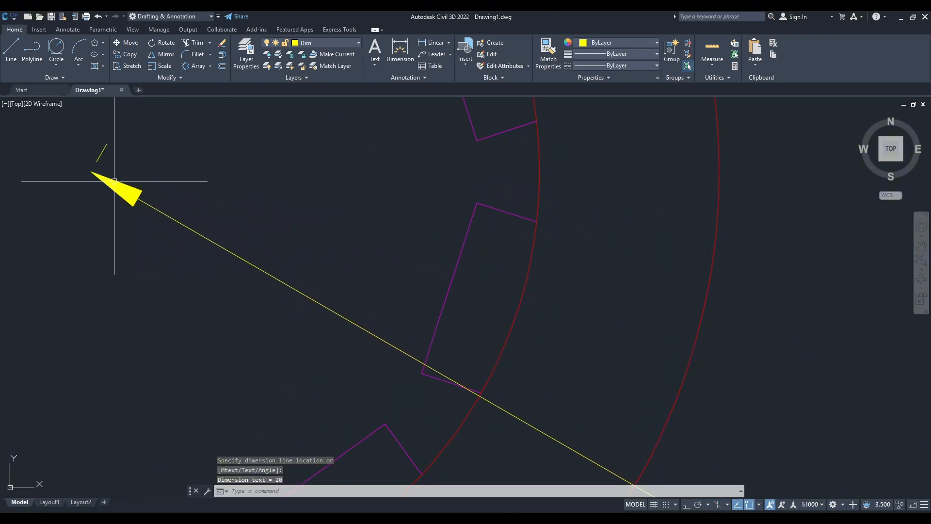
{"action": "left_click", "coordinate": [103, 183]}
Add an aligned dimension from the hexagon's centre to the large toothed circle's centre, placed along the line between both centres.
{"action": "scroll", "coordinate": [592, 354], "scroll_direction": "down", "scroll_amount": 5}
{"action": "scroll", "coordinate": [261, 295], "scroll_direction": "up", "scroll_amount": 3}
{"action": "scroll", "coordinate": [252, 296], "scroll_direction": "up", "scroll_amount": 4}
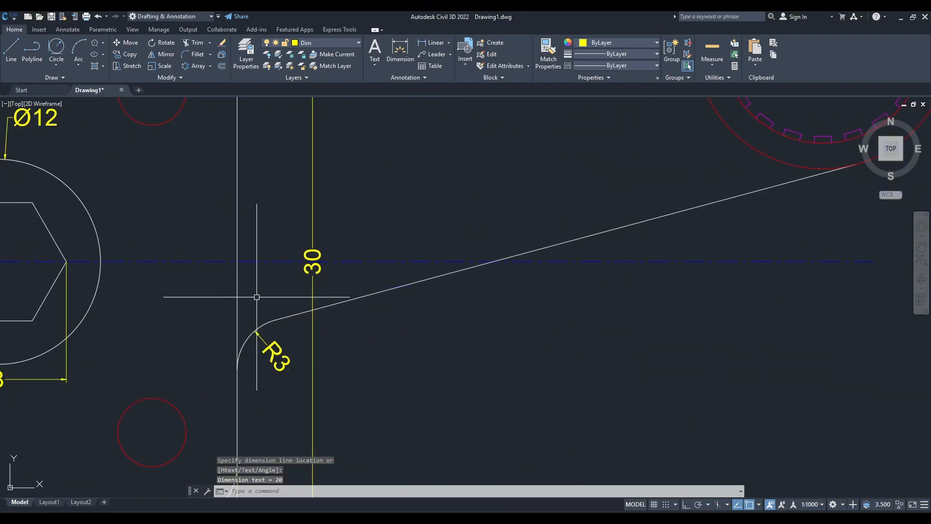
{"action": "middle_click_drag", "start_coordinate": [175, 294], "coordinate": [357, 321]}
{"action": "scroll", "coordinate": [357, 321], "scroll_direction": "down", "scroll_amount": 4}
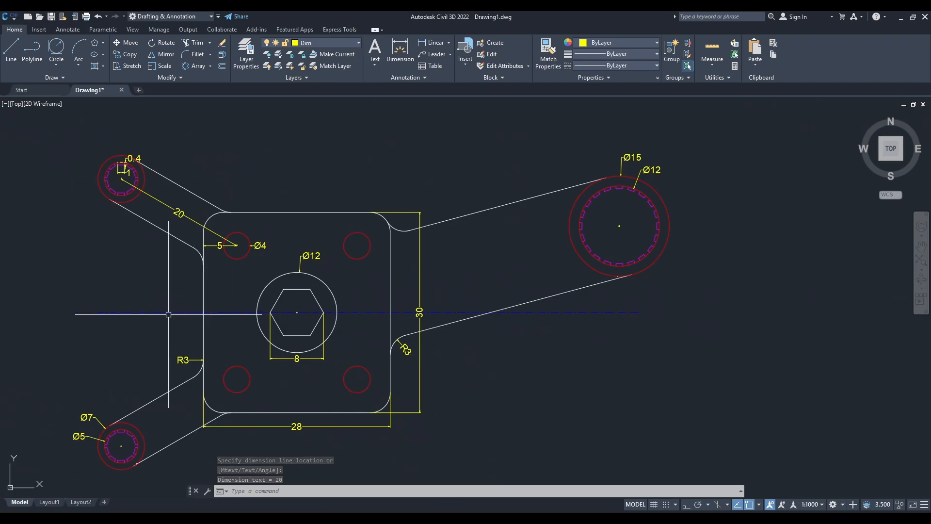
{"action": "scroll", "coordinate": [151, 316], "scroll_direction": "up", "scroll_amount": 6}
{"action": "scroll", "coordinate": [706, 296], "scroll_direction": "up", "scroll_amount": 6}
{"action": "middle_click_drag", "start_coordinate": [776, 330], "coordinate": [350, 307]}
{"action": "scroll", "coordinate": [350, 307], "scroll_direction": "up", "scroll_amount": 6}
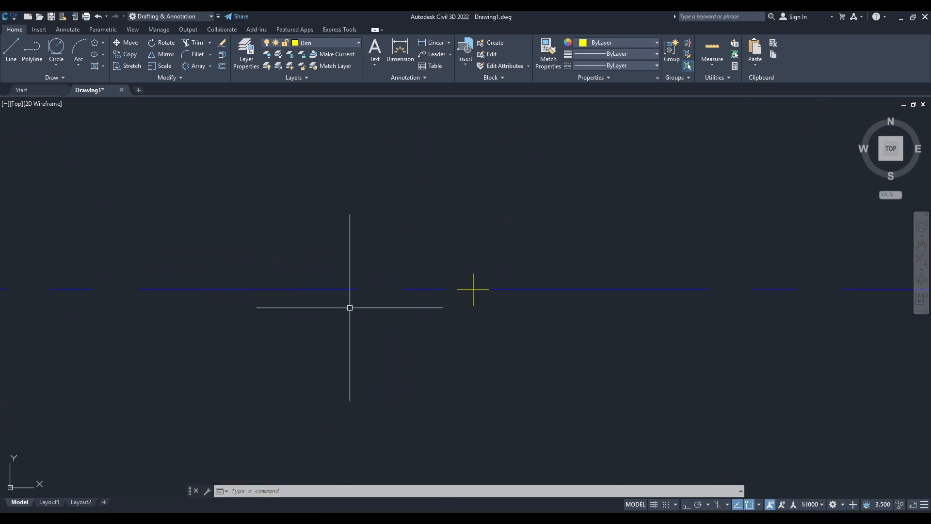
{"action": "scroll", "coordinate": [455, 304], "scroll_direction": "down", "scroll_amount": 8}
{"action": "scroll", "coordinate": [468, 304], "scroll_direction": "down", "scroll_amount": 8}
{"action": "middle_click_drag", "start_coordinate": [509, 299], "coordinate": [414, 306]}
{"action": "scroll", "coordinate": [413, 305], "scroll_direction": "up", "scroll_amount": 4}
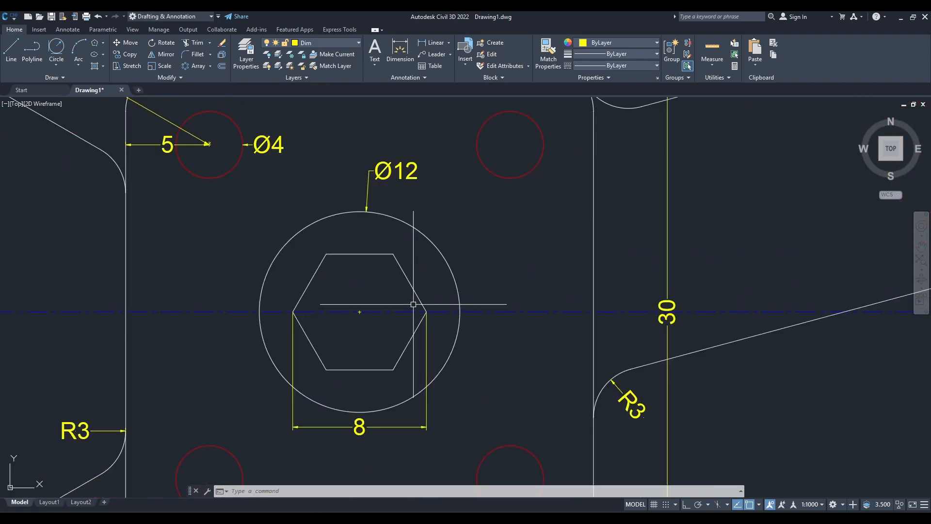
{"action": "key", "text": "space"}
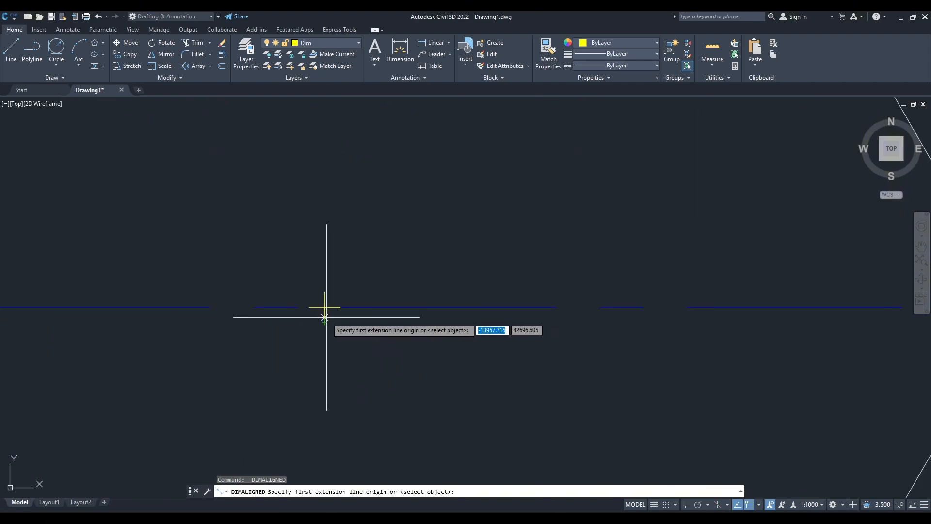
{"action": "left_click", "coordinate": [328, 314]}
{"action": "middle_click_drag", "start_coordinate": [327, 315], "coordinate": [582, 254]}
{"action": "scroll", "coordinate": [653, 241], "scroll_direction": "down", "scroll_amount": 10}
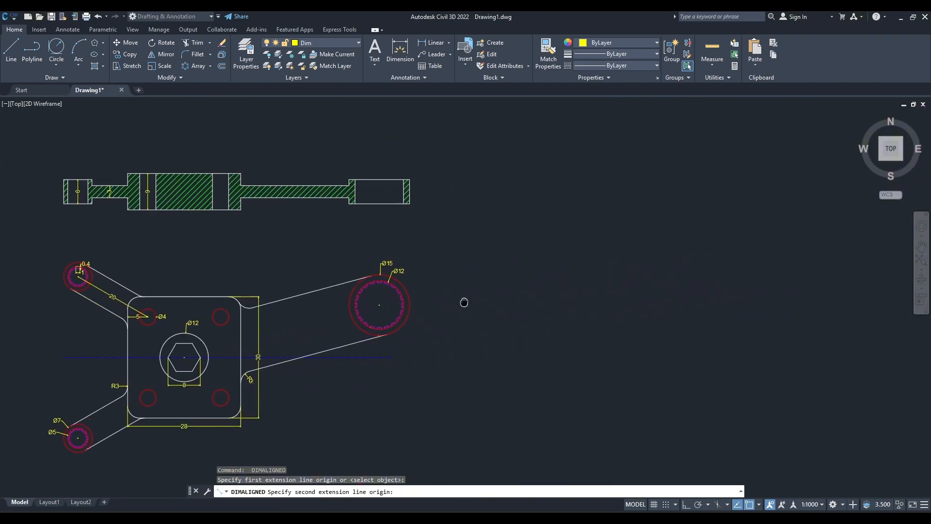
{"action": "scroll", "coordinate": [461, 301], "scroll_direction": "up", "scroll_amount": 12}
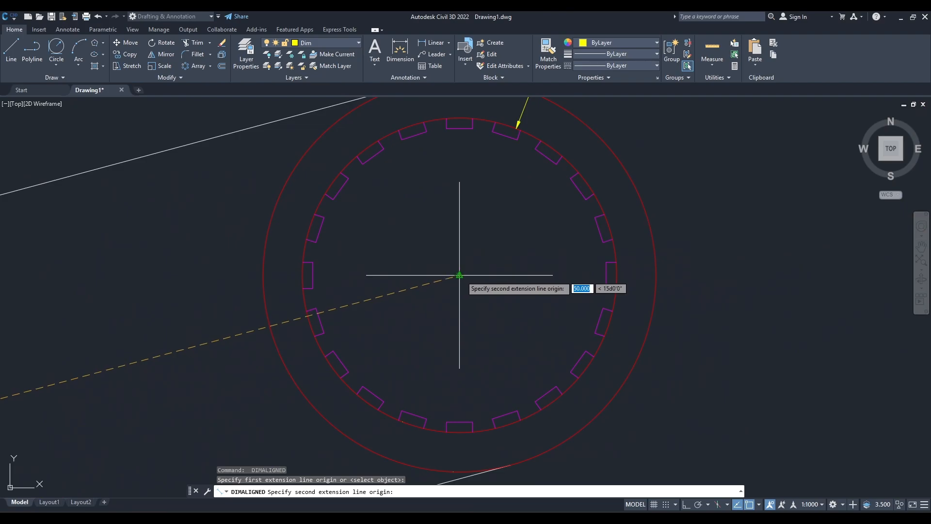
{"action": "scroll", "coordinate": [457, 272], "scroll_direction": "up", "scroll_amount": 5}
{"action": "left_click", "coordinate": [449, 270]}
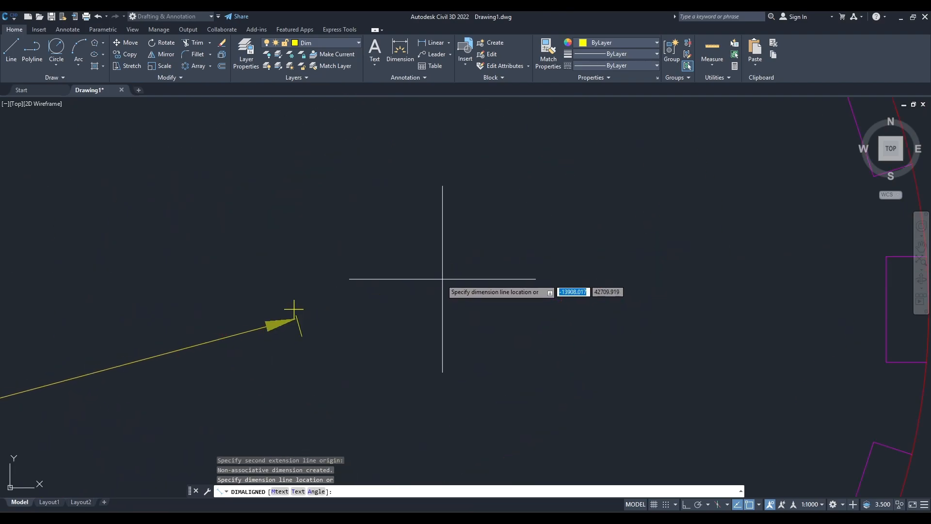
{"action": "left_click", "coordinate": [207, 325]}
{"action": "scroll", "coordinate": [218, 340], "scroll_direction": "down", "scroll_amount": 10}
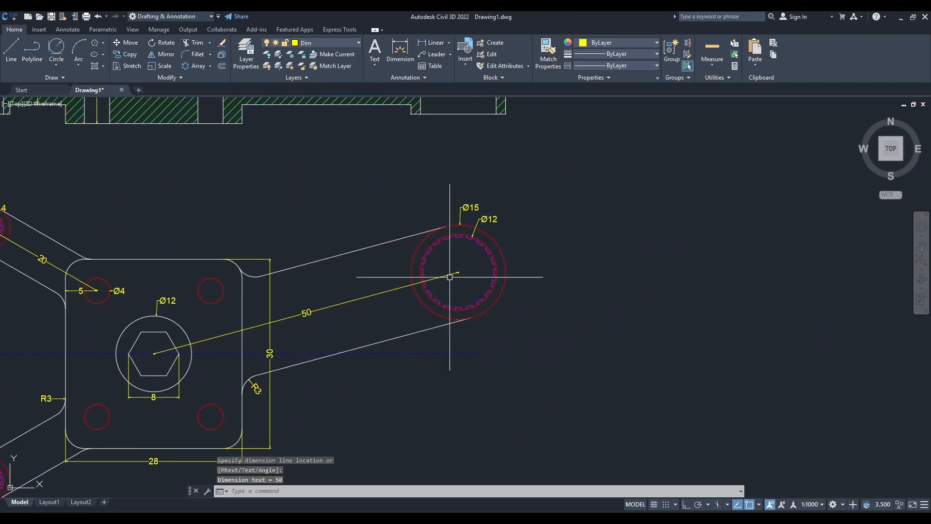
{"action": "scroll", "coordinate": [363, 310], "scroll_direction": "up", "scroll_amount": 5}
{"action": "scroll", "coordinate": [359, 306], "scroll_direction": "down", "scroll_amount": 5}
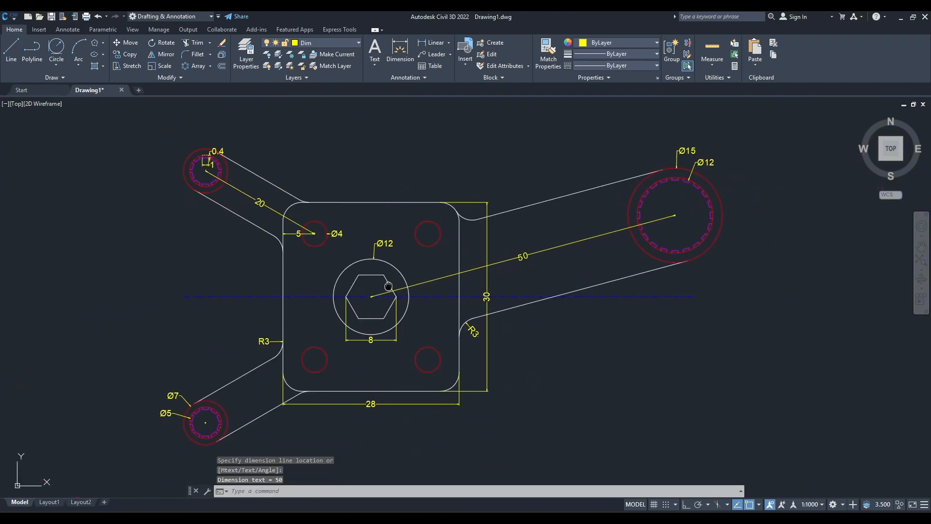
{"action": "type", "text": "D"}
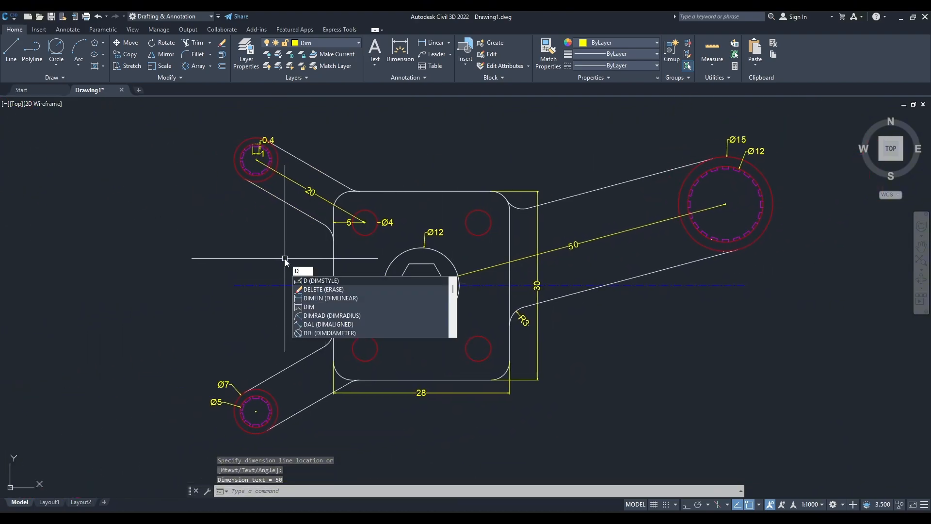
{"action": "type", "text": "IMALI"}
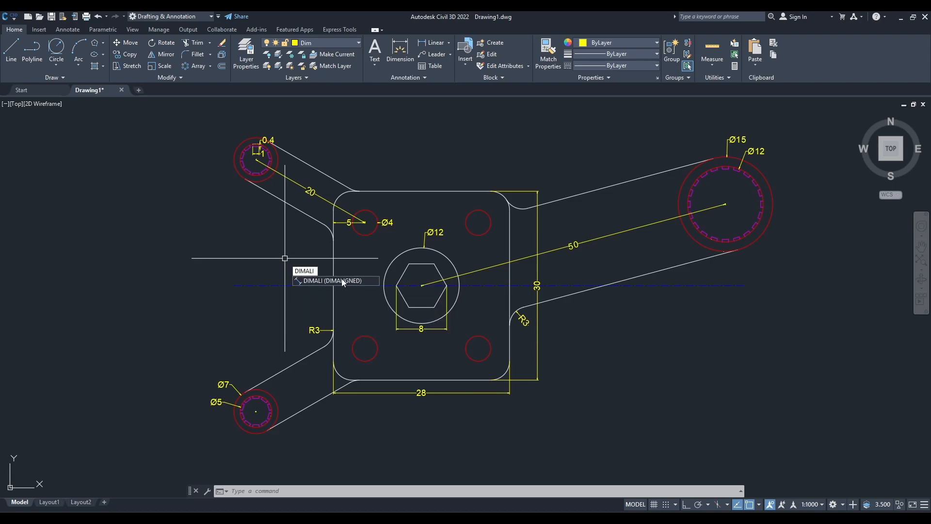
{"action": "key", "text": "BackSpace"}
{"action": "key", "text": "BackSpace"}
{"action": "type", "text": "NG"}
{"action": "left_click", "coordinate": [340, 281]}
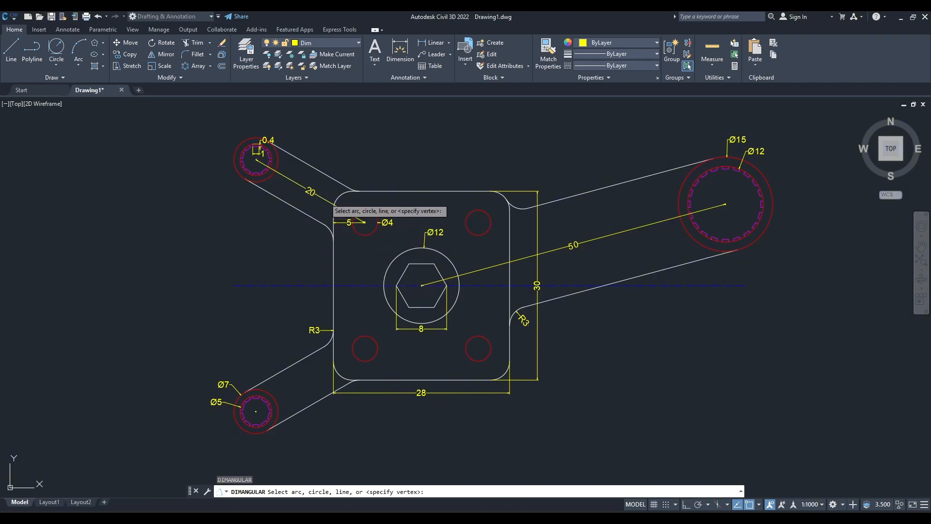
{"action": "left_click", "coordinate": [334, 206]}
{"action": "left_click", "coordinate": [333, 250]}
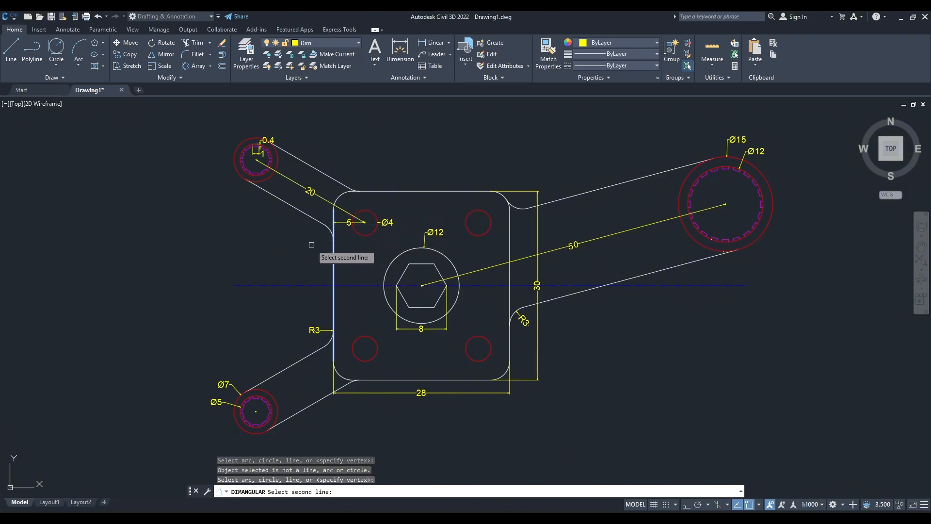
{"action": "key", "text": "Escape"}
Draw a line from the upper-left Ø4 hole's centre to the upper-left toothed boss's centre.
{"action": "scroll", "coordinate": [311, 239], "scroll_direction": "up", "scroll_amount": 2}
{"action": "middle_click_drag", "start_coordinate": [311, 238], "coordinate": [312, 275]}
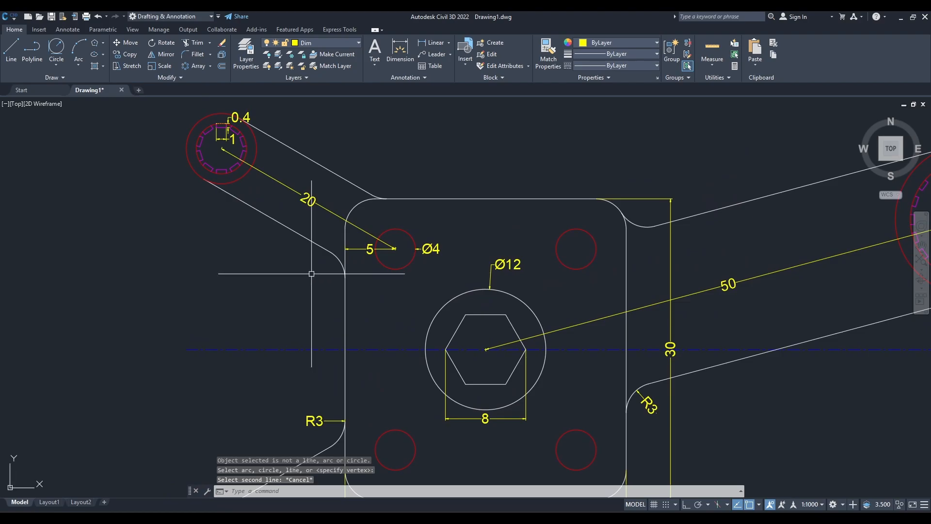
{"action": "type", "text": "l"}
{"action": "key", "text": "Return"}
{"action": "scroll", "coordinate": [394, 248], "scroll_direction": "up", "scroll_amount": 5}
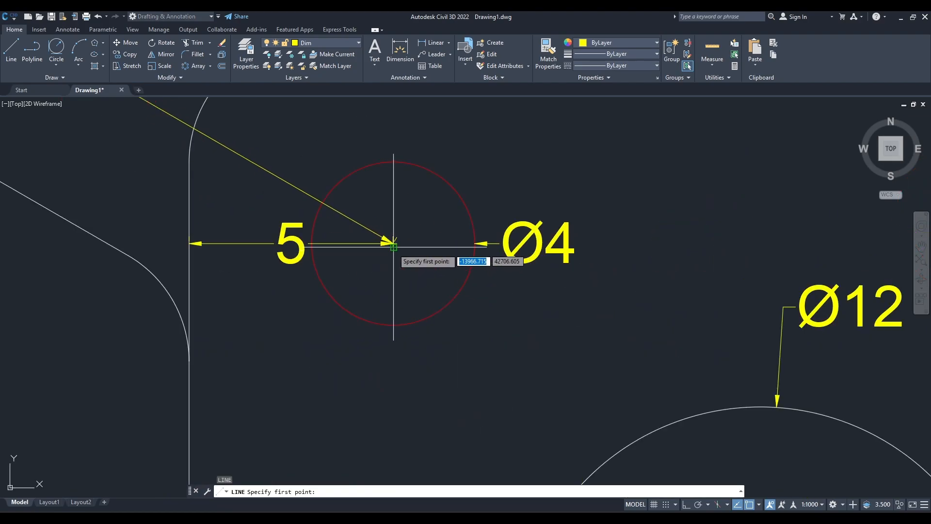
{"action": "scroll", "coordinate": [394, 247], "scroll_direction": "up", "scroll_amount": 5}
{"action": "left_click", "coordinate": [387, 224]}
{"action": "scroll", "coordinate": [296, 224], "scroll_direction": "down", "scroll_amount": 5}
{"action": "middle_click_drag", "start_coordinate": [296, 224], "coordinate": [422, 284]}
{"action": "middle_click_drag", "start_coordinate": [220, 145], "coordinate": [561, 328]}
{"action": "middle_click_drag", "start_coordinate": [174, 130], "coordinate": [335, 224]}
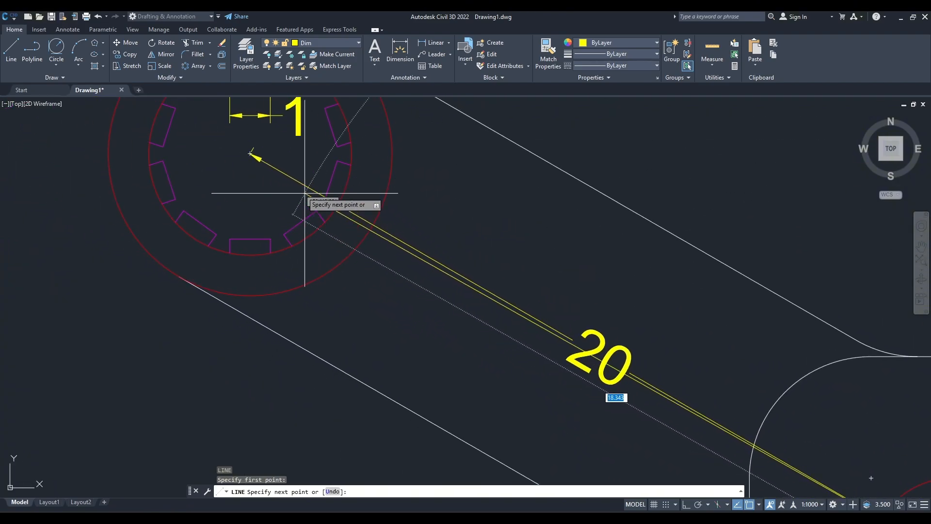
{"action": "key", "text": "Escape"}
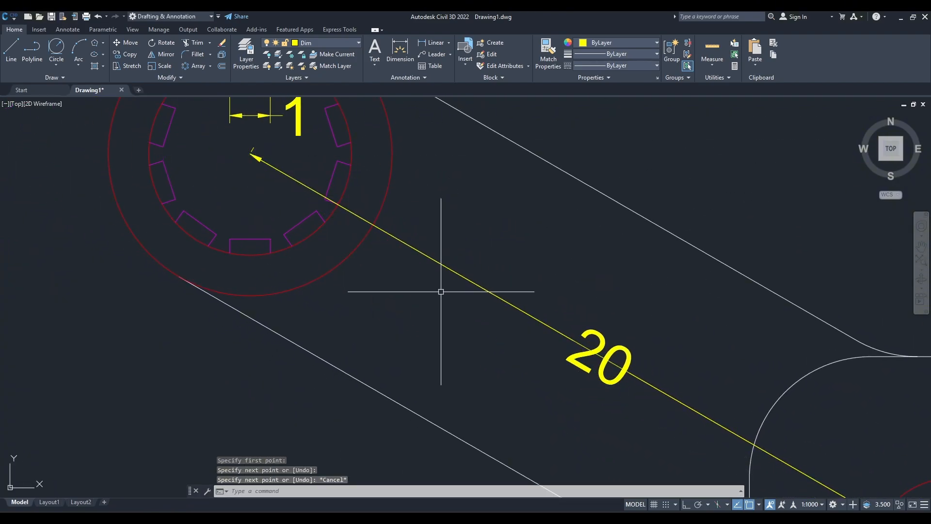
Add an angular dimension between the upper-left arm's centre line and the plate's left edge, with the arc placed outside the plate.
{"action": "scroll", "coordinate": [286, 156], "scroll_direction": "down", "scroll_amount": 5}
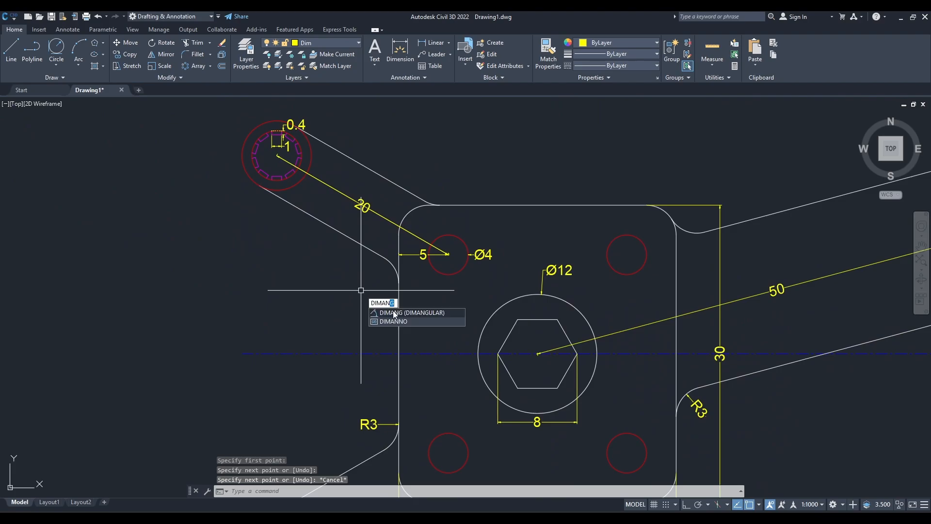
{"action": "left_click", "coordinate": [394, 312]}
{"action": "left_click", "coordinate": [385, 220]}
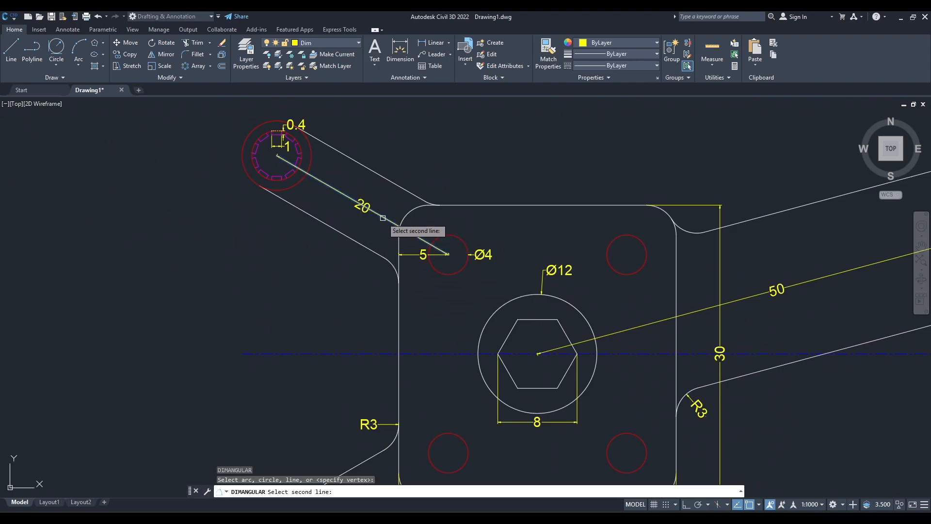
{"action": "left_click", "coordinate": [398, 306]}
{"action": "left_click", "coordinate": [378, 312]}
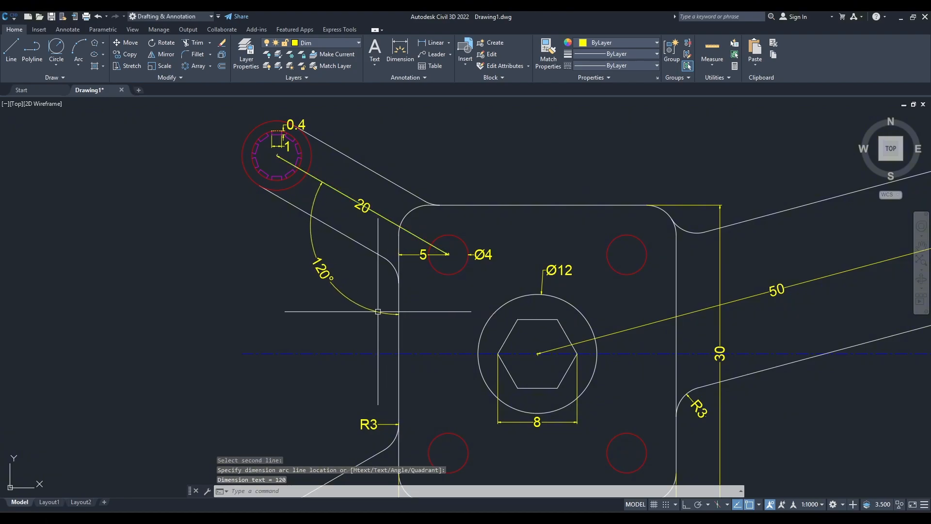
Draw a line from the hexagon's centre to the large toothed circle's centre, along the 50 dimension.
{"action": "middle_click_drag", "start_coordinate": [568, 329], "coordinate": [299, 295]}
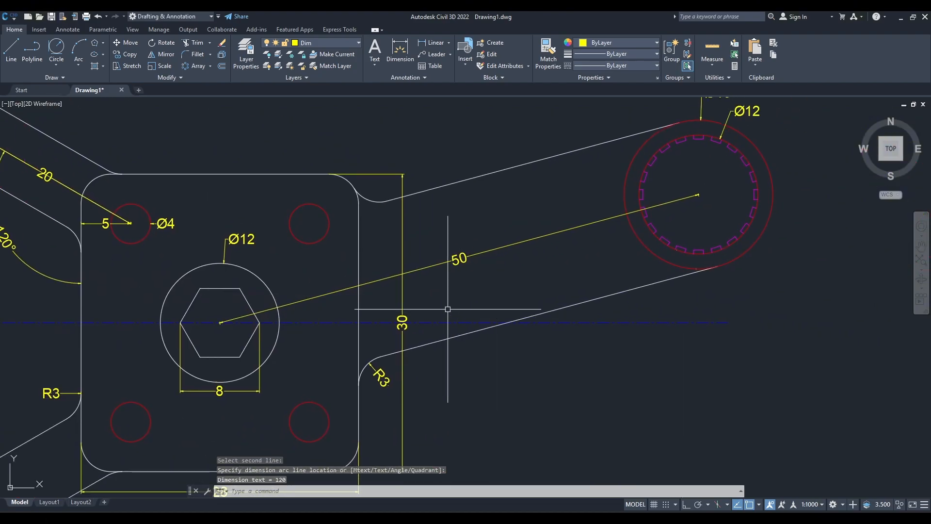
{"action": "key", "text": "Escape"}
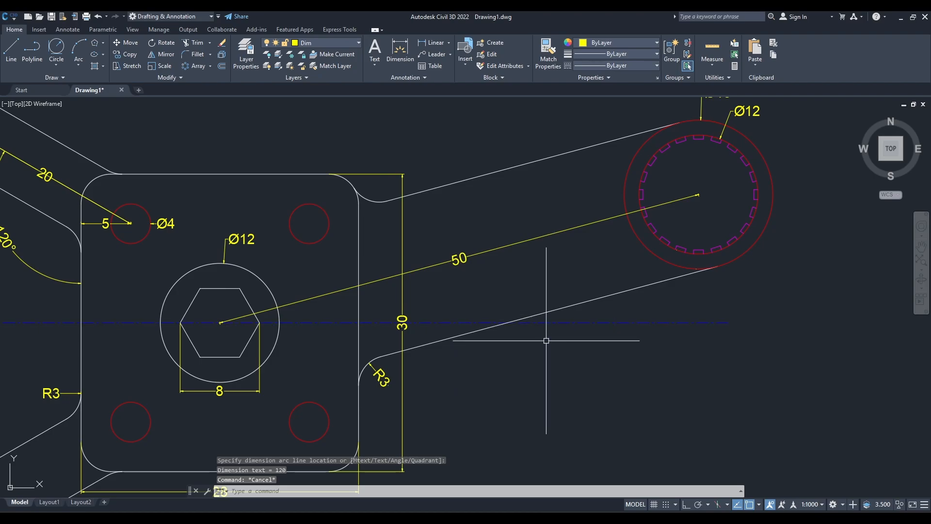
{"action": "type", "text": "l"}
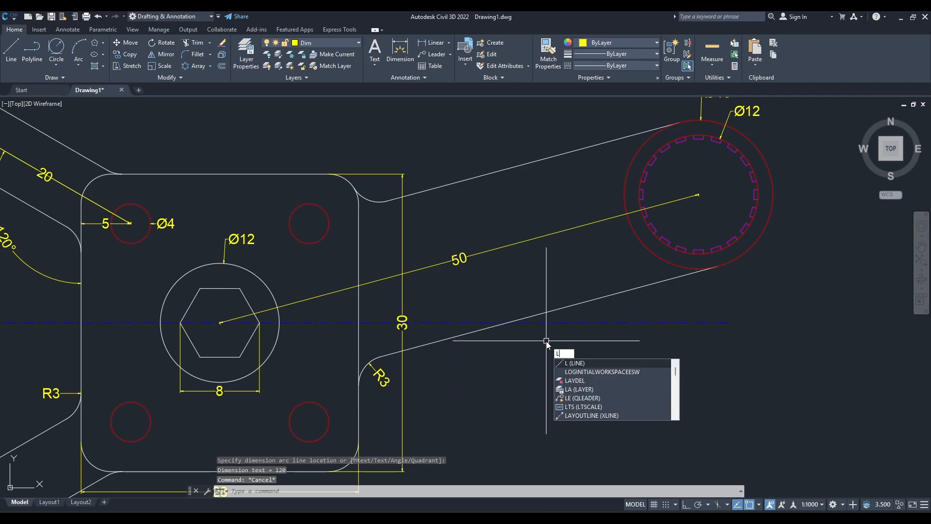
{"action": "key", "text": "Return"}
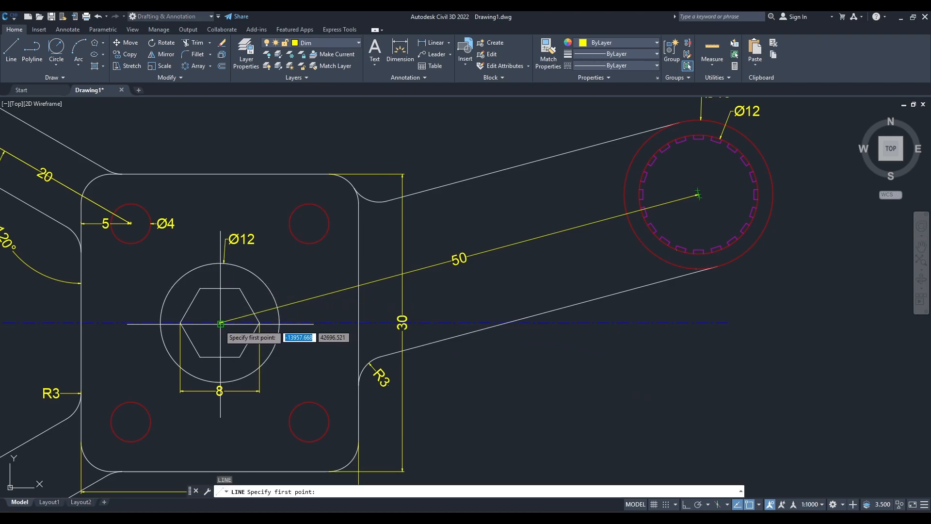
{"action": "scroll", "coordinate": [221, 324], "scroll_direction": "up", "scroll_amount": 10}
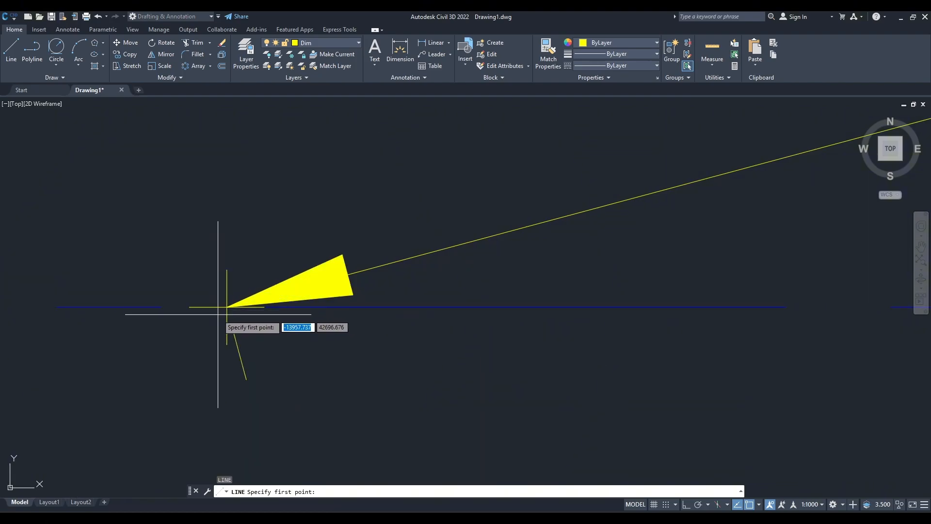
{"action": "left_click", "coordinate": [226, 307]}
{"action": "scroll", "coordinate": [558, 291], "scroll_direction": "down", "scroll_amount": 8}
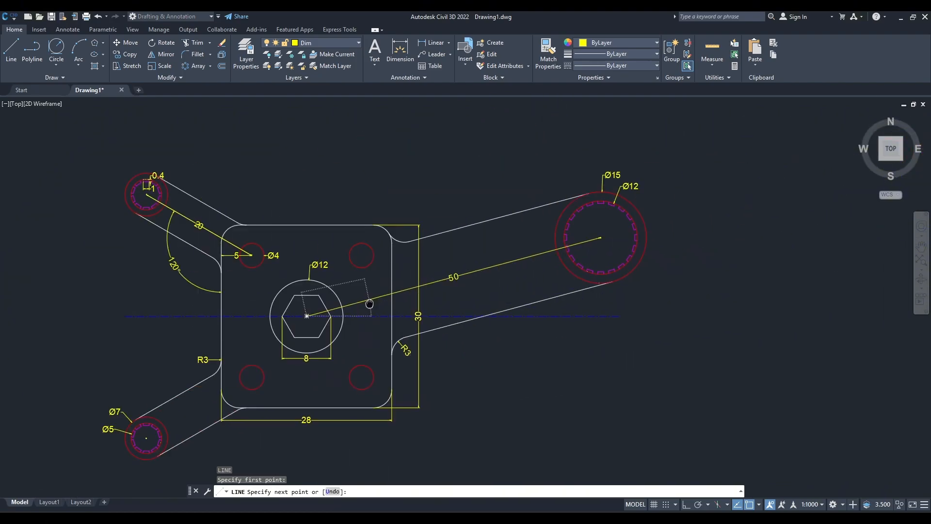
{"action": "scroll", "coordinate": [576, 264], "scroll_direction": "up", "scroll_amount": 14}
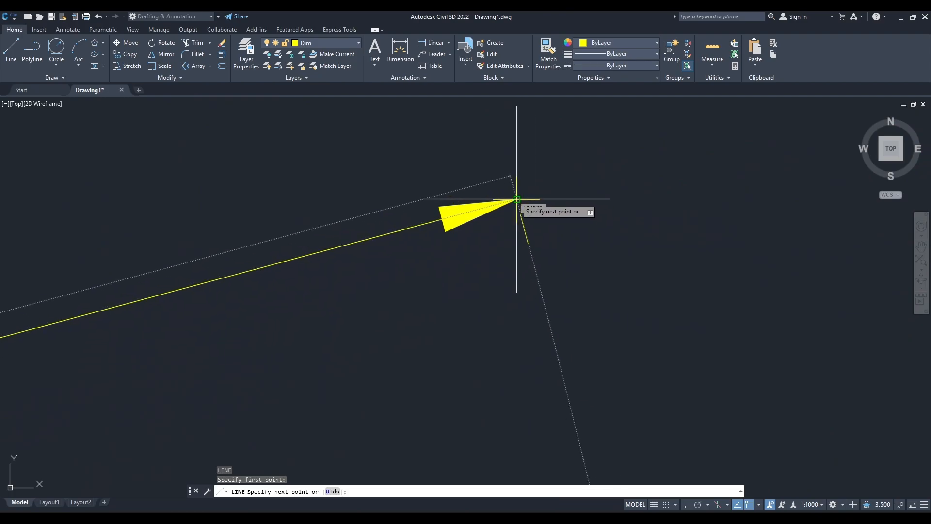
{"action": "left_click", "coordinate": [515, 201]}
{"action": "scroll", "coordinate": [484, 264], "scroll_direction": "down", "scroll_amount": 14}
{"action": "key", "text": "Escape"}
Add an angular dimension between the large arm's centre line and the horizontal centre line, with the arc placed inside the arm, right of the 50 text.
{"action": "mouse_move", "coordinate": [476, 271]}
{"action": "middle_mouse_down"}
{"action": "mouse_move", "coordinate": [435, 311]}
{"action": "mouse_move", "coordinate": [543, 246]}
{"action": "middle_mouse_up"}
{"action": "scroll", "coordinate": [243, 330], "scroll_direction": "up", "scroll_amount": 2}
{"action": "middle_click_drag", "start_coordinate": [244, 329], "coordinate": [413, 275]}
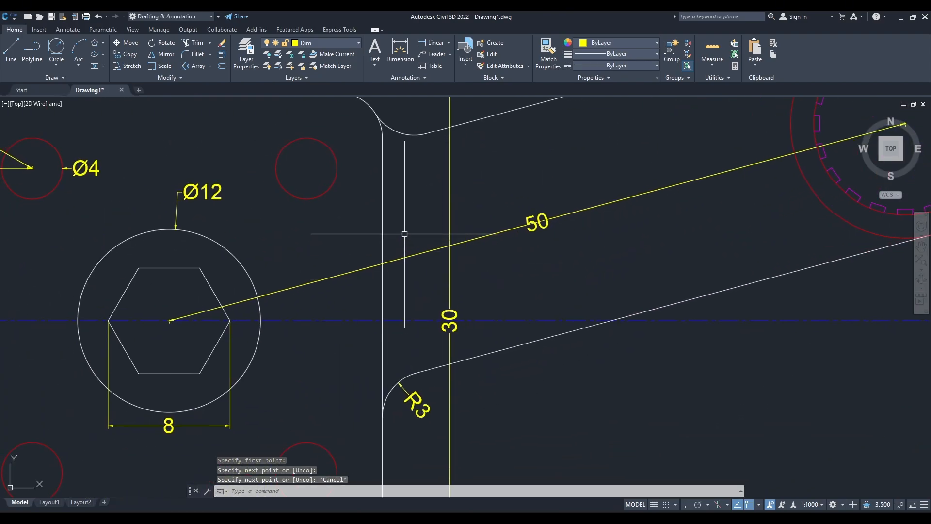
{"action": "type", "text": "dimang"}
{"action": "left_click", "coordinate": [473, 257]}
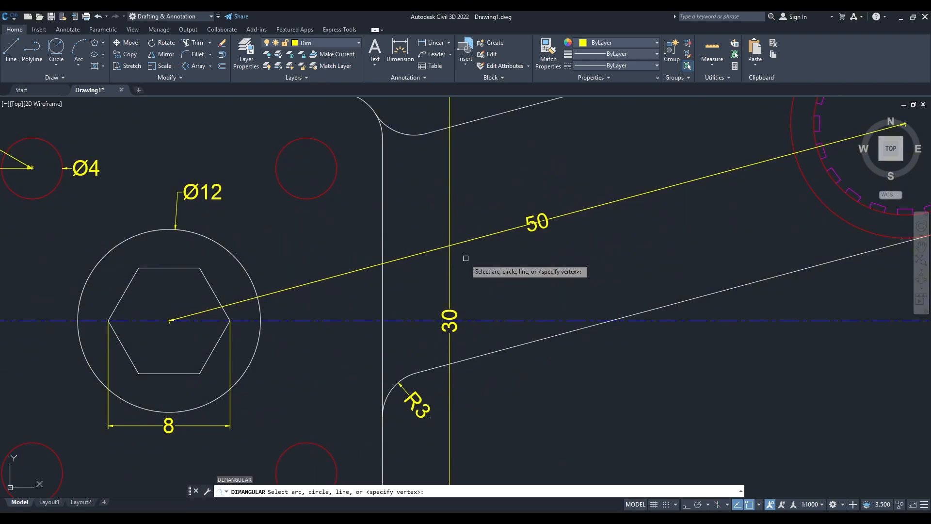
{"action": "scroll", "coordinate": [256, 313], "scroll_direction": "up", "scroll_amount": 2}
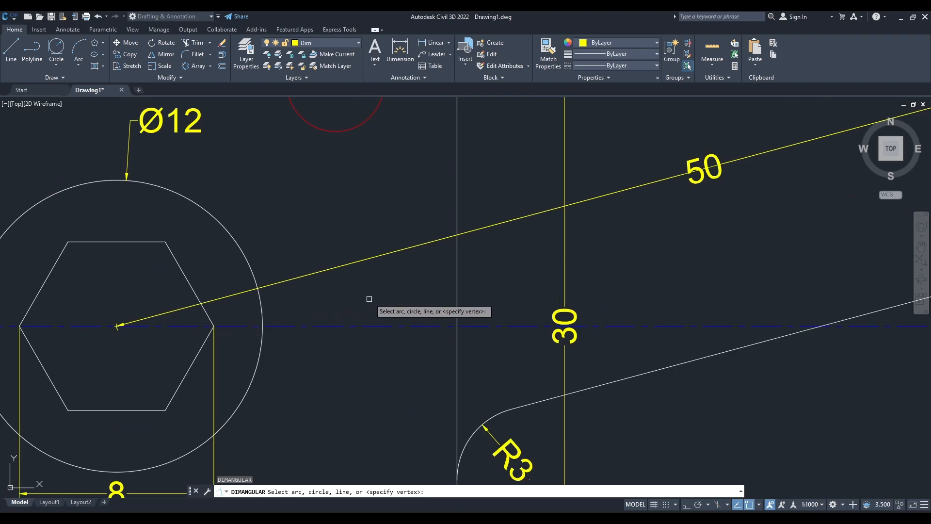
{"action": "left_click", "coordinate": [619, 191]}
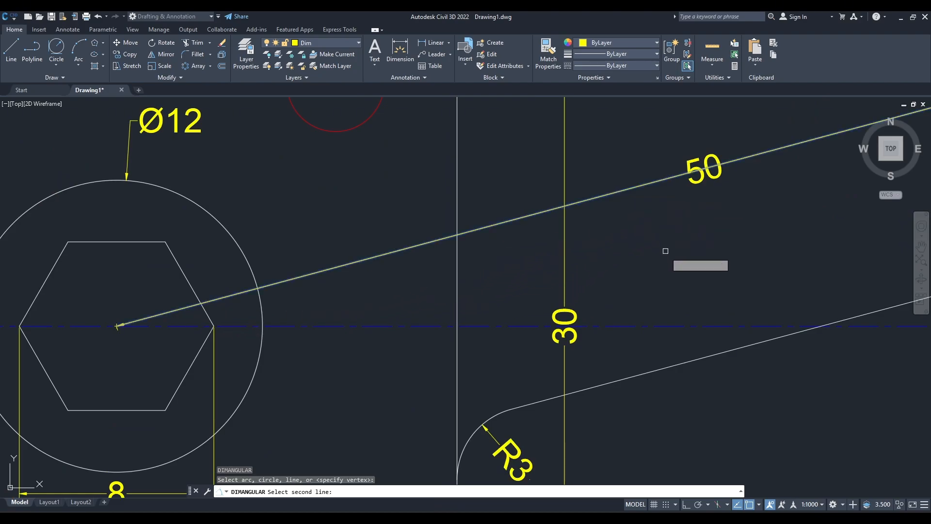
{"action": "left_click", "coordinate": [678, 324]}
{"action": "middle_click_drag", "start_coordinate": [746, 296], "coordinate": [491, 293]}
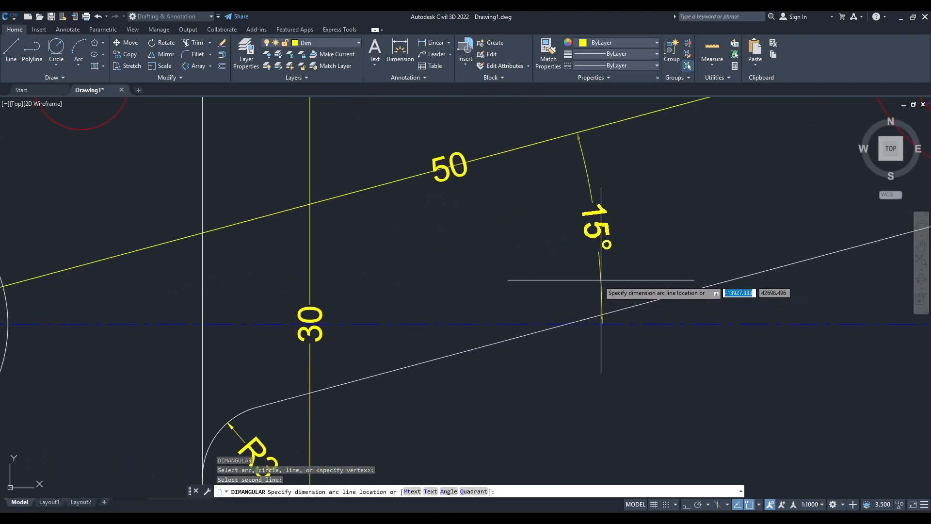
{"action": "left_click", "coordinate": [526, 289]}
{"action": "key", "text": "Escape"}
{"action": "scroll", "coordinate": [613, 286], "scroll_direction": "down", "scroll_amount": 5}
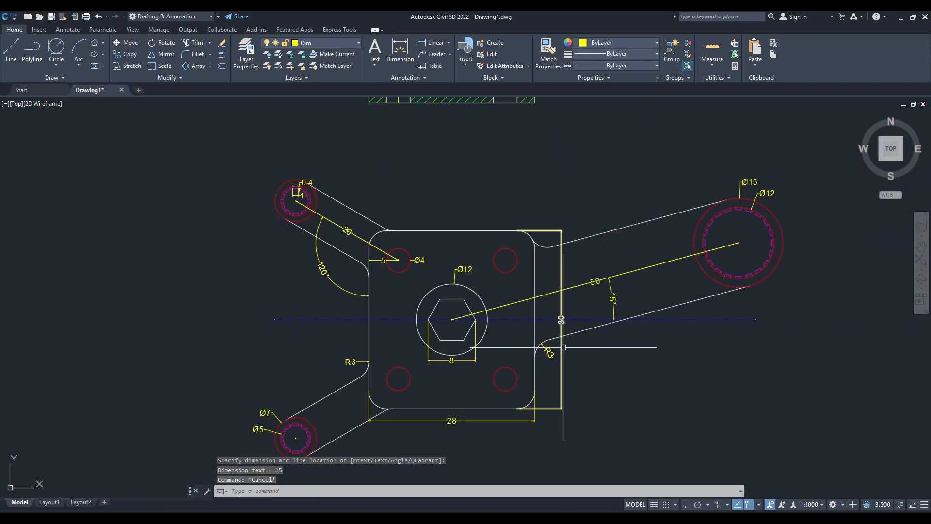
Delete the two construction lines running along the 20 and 50 aligned dimensions.
{"action": "left_click", "coordinate": [335, 222]}
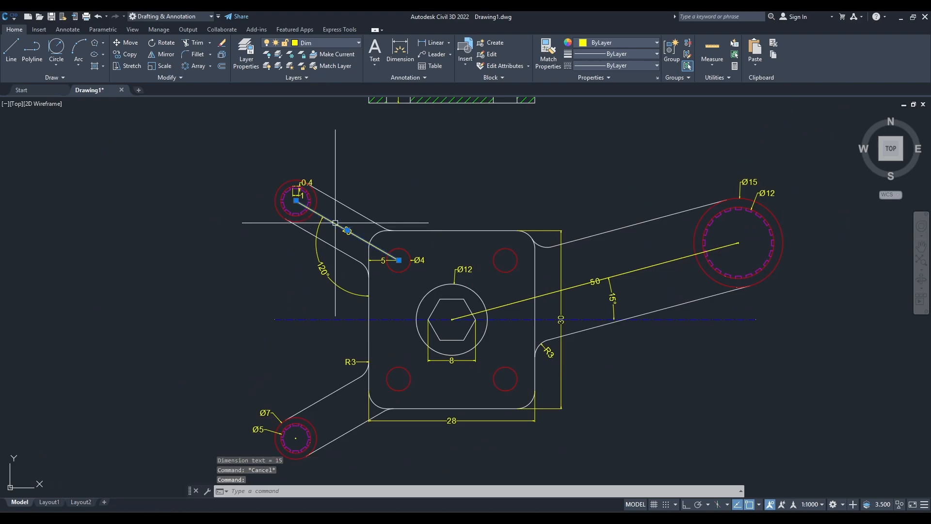
{"action": "left_click", "coordinate": [631, 271]}
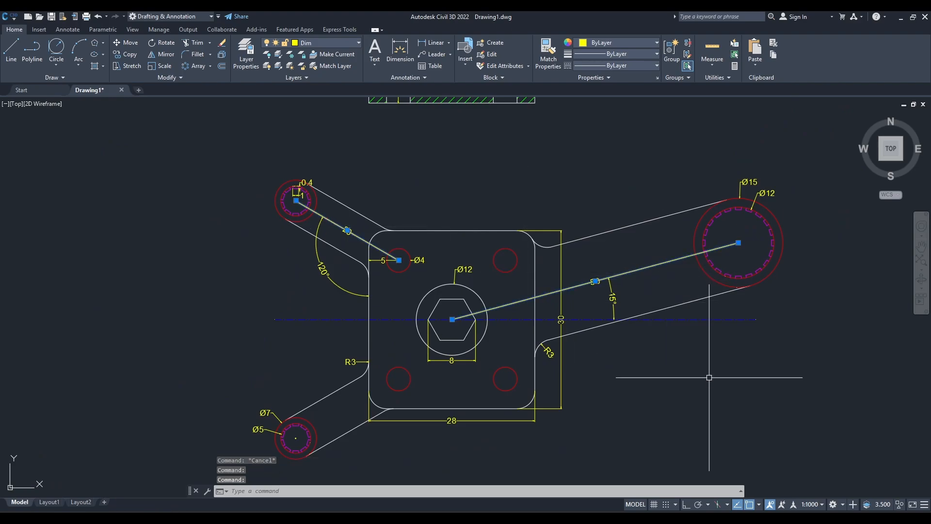
{"action": "key", "text": "Delete"}
Check the tooth-count callouts in the reference, then draw a horizontal quick leader from a tooth corner on the upper-left boss with ortho on.
{"action": "middle_click_drag", "start_coordinate": [645, 418], "coordinate": [625, 375]}
{"action": "key", "text": "alt+Tab"}
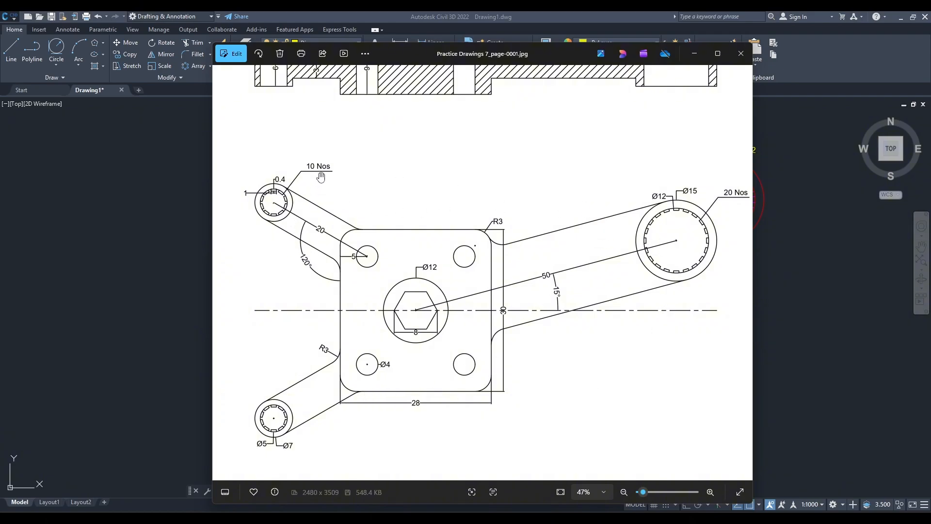
{"action": "left_click", "coordinate": [694, 54]}
{"action": "middle_click_drag", "start_coordinate": [301, 209], "coordinate": [310, 272]}
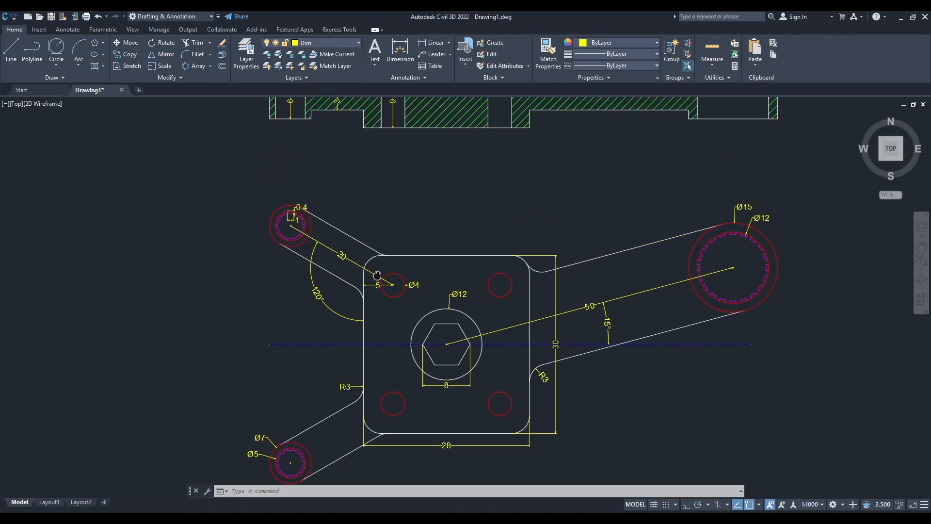
{"action": "scroll", "coordinate": [333, 242], "scroll_direction": "up", "scroll_amount": 5}
{"action": "type", "text": "q"}
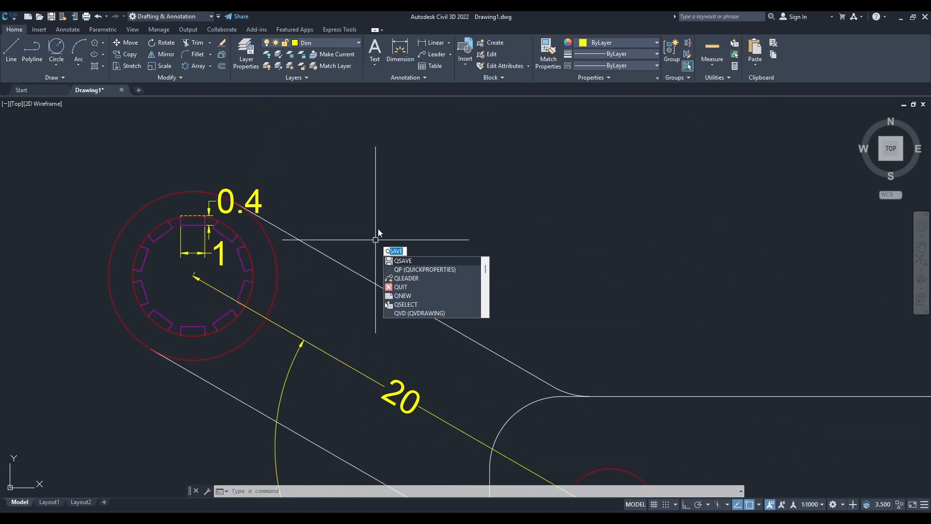
{"action": "type", "text": "l"}
{"action": "left_click", "coordinate": [420, 261]}
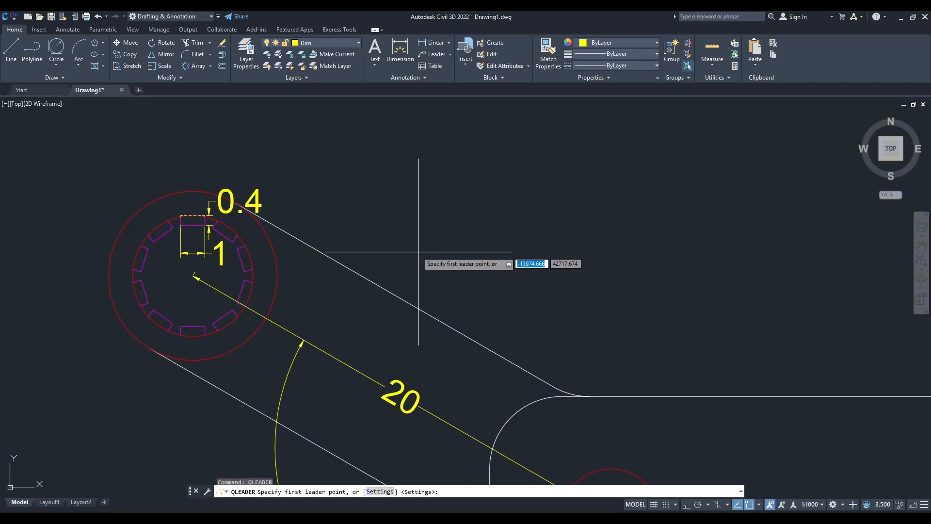
{"action": "middle_click_drag", "start_coordinate": [298, 197], "coordinate": [306, 254]}
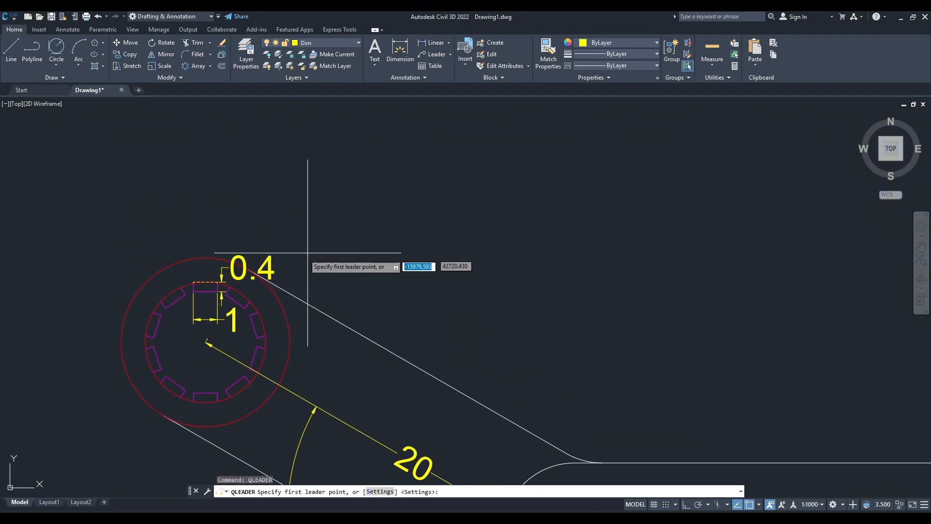
{"action": "left_click", "coordinate": [252, 299]}
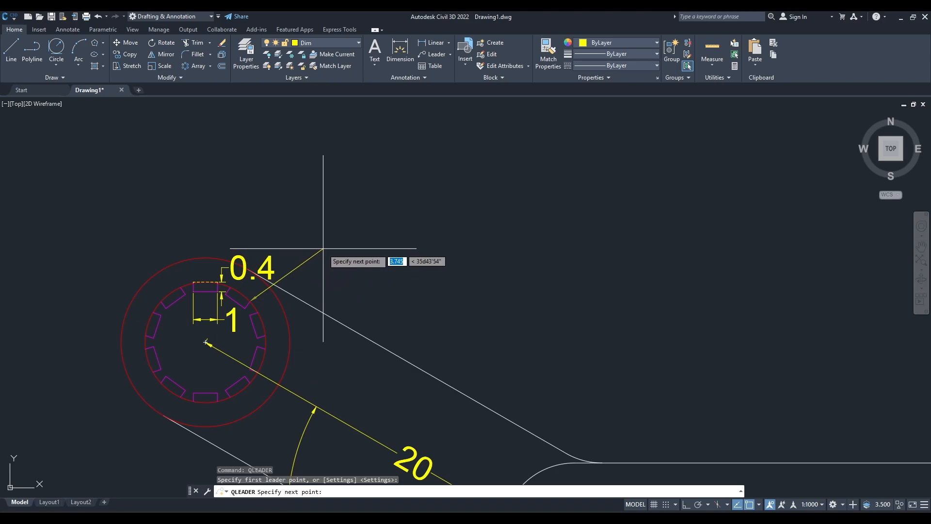
{"action": "left_click", "coordinate": [685, 504]}
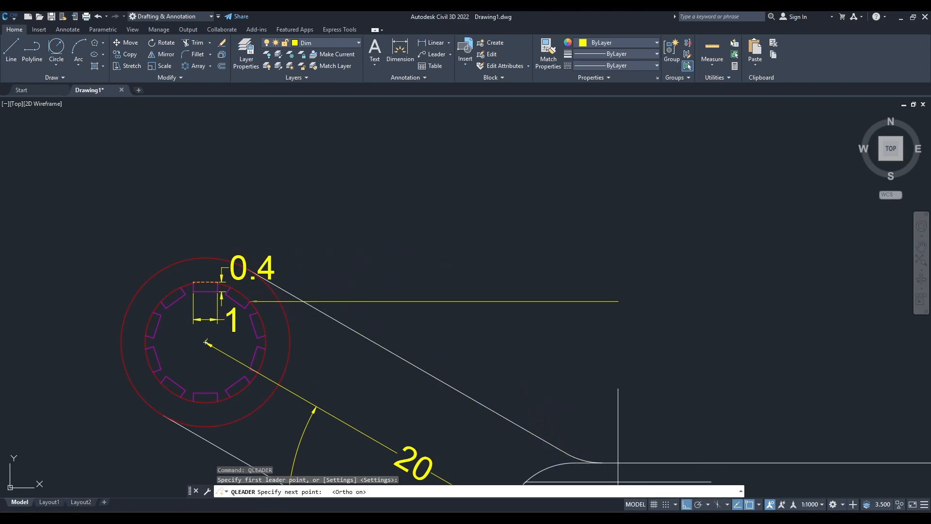
{"action": "left_click", "coordinate": [392, 302]}
Keep the default text width and annotate the upper-left boss's leader with "10 Nos".
{"action": "key", "text": "Return"}
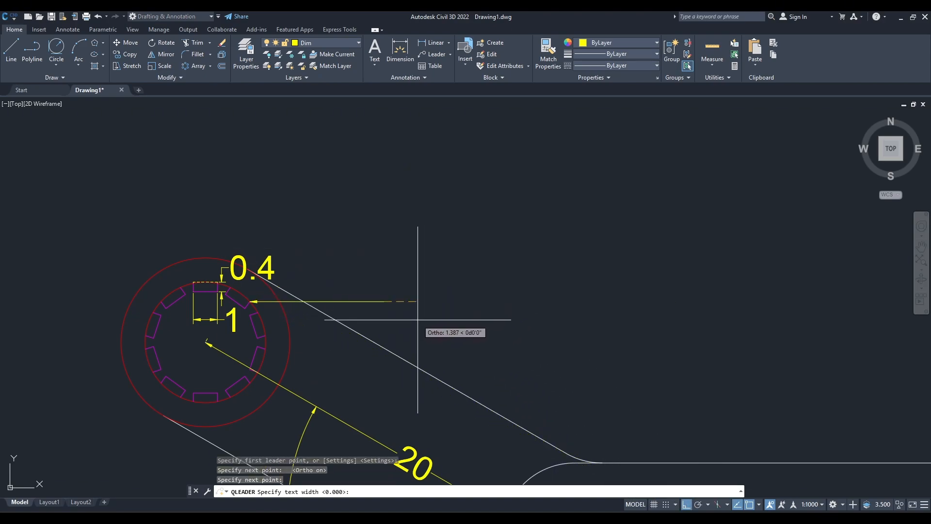
{"action": "key", "text": "Return"}
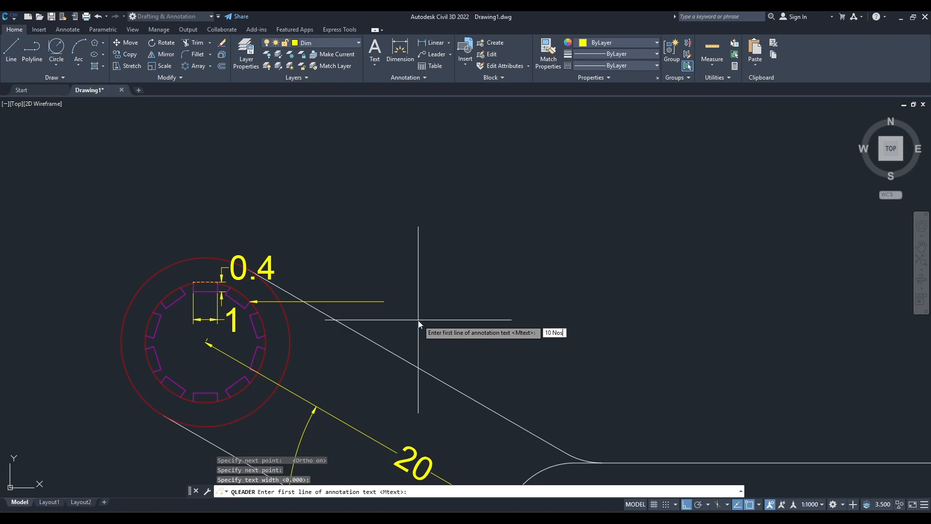
{"action": "type", "text": "10 Nos"}
{"action": "key", "text": "Return"}
{"action": "key", "text": "Escape"}
{"action": "scroll", "coordinate": [518, 312], "scroll_direction": "down", "scroll_amount": 8}
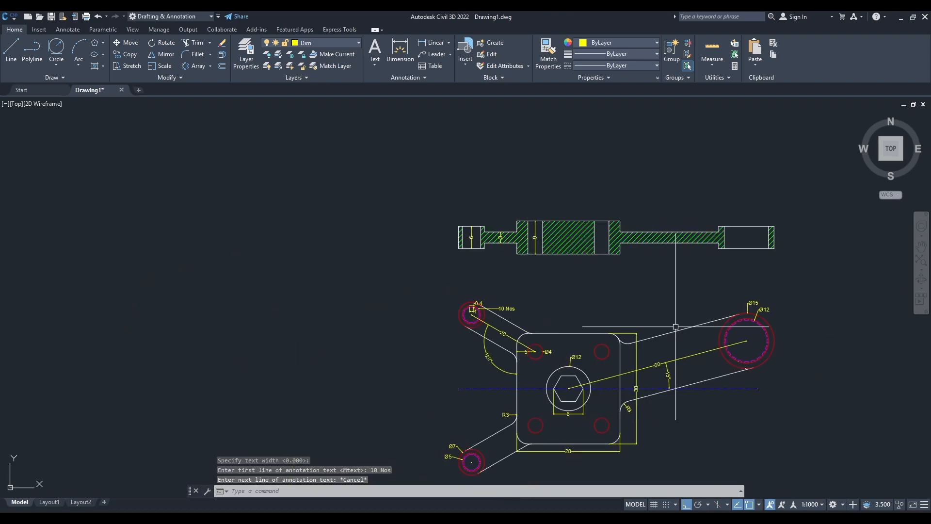
Copy the "10 Nos" leader and its text from the arrow tip to a tooth corner on the large toothed circle, with ortho off.
{"action": "middle_click_drag", "start_coordinate": [676, 327], "coordinate": [417, 314]}
{"action": "scroll", "coordinate": [418, 314], "scroll_direction": "up", "scroll_amount": 4}
{"action": "mouse_move", "coordinate": [633, 312]}
{"action": "middle_mouse_down"}
{"action": "mouse_move", "coordinate": [591, 321]}
{"action": "mouse_move", "coordinate": [472, 309]}
{"action": "middle_mouse_up"}
{"action": "scroll", "coordinate": [471, 309], "scroll_direction": "down", "scroll_amount": 4}
{"action": "middle_click_drag", "start_coordinate": [291, 290], "coordinate": [526, 307]}
{"action": "scroll", "coordinate": [415, 310], "scroll_direction": "up", "scroll_amount": 4}
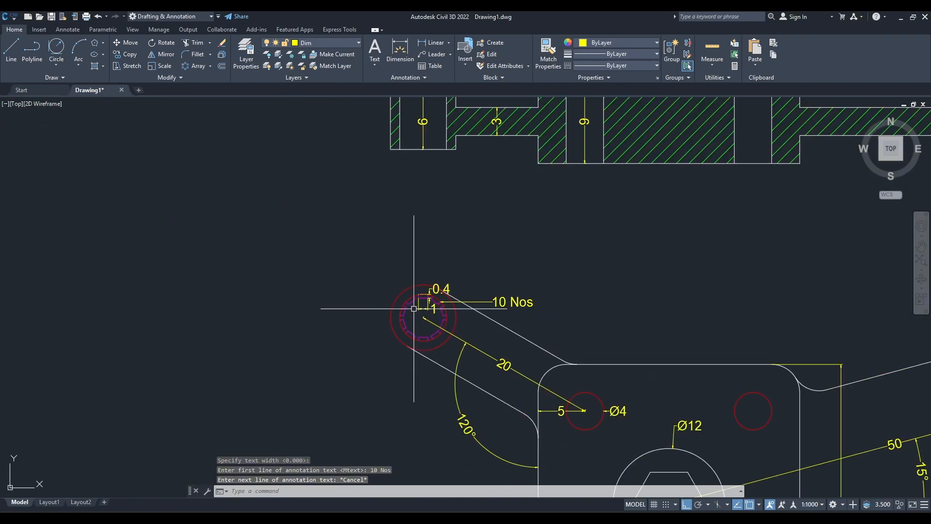
{"action": "left_click", "coordinate": [491, 302]}
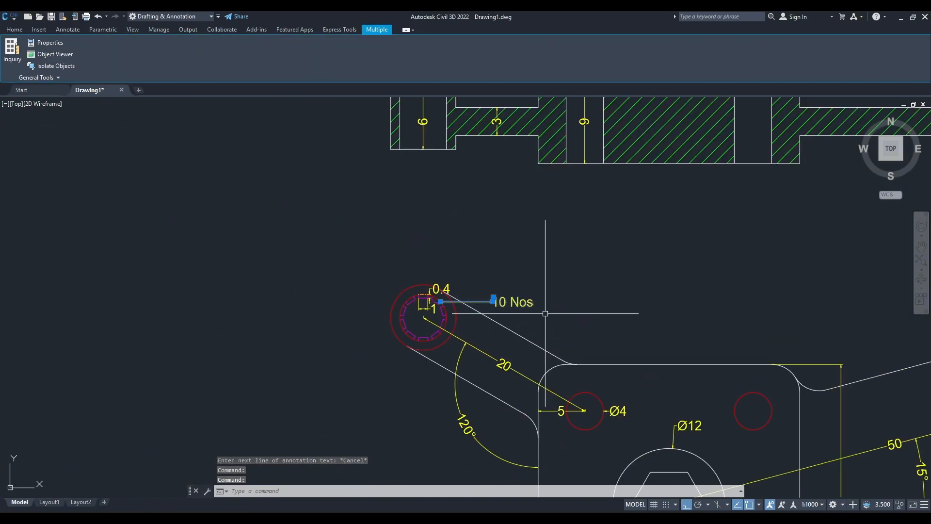
{"action": "left_click", "coordinate": [535, 309]}
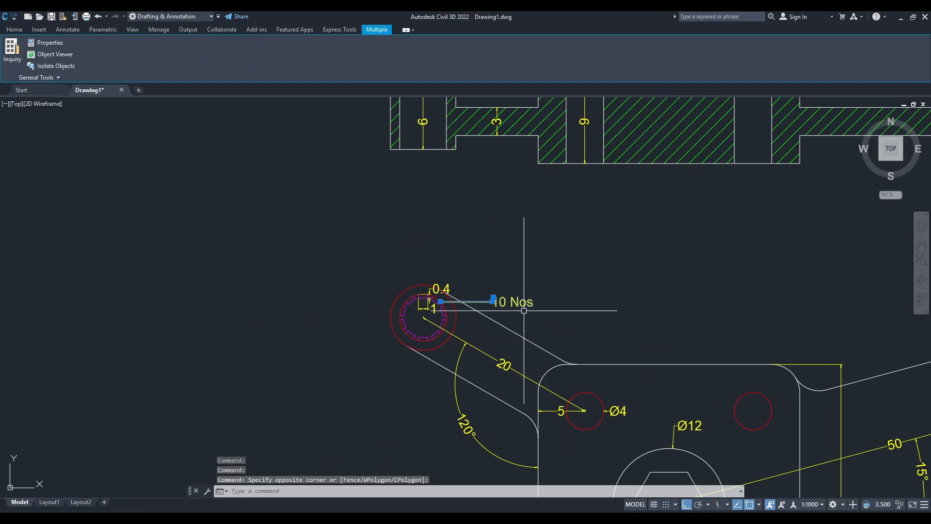
{"action": "type", "text": "co"}
{"action": "key", "text": "Return"}
{"action": "scroll", "coordinate": [449, 307], "scroll_direction": "up", "scroll_amount": 6}
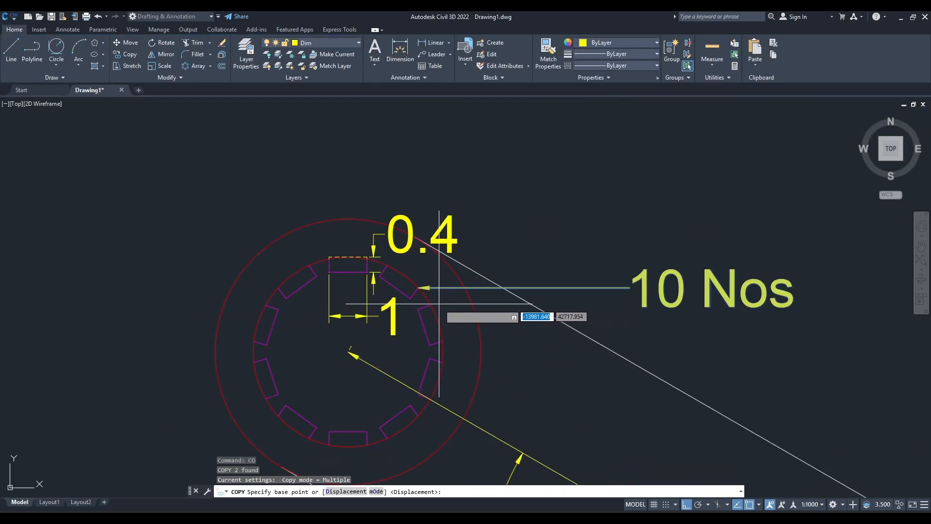
{"action": "scroll", "coordinate": [418, 287], "scroll_direction": "up", "scroll_amount": 6}
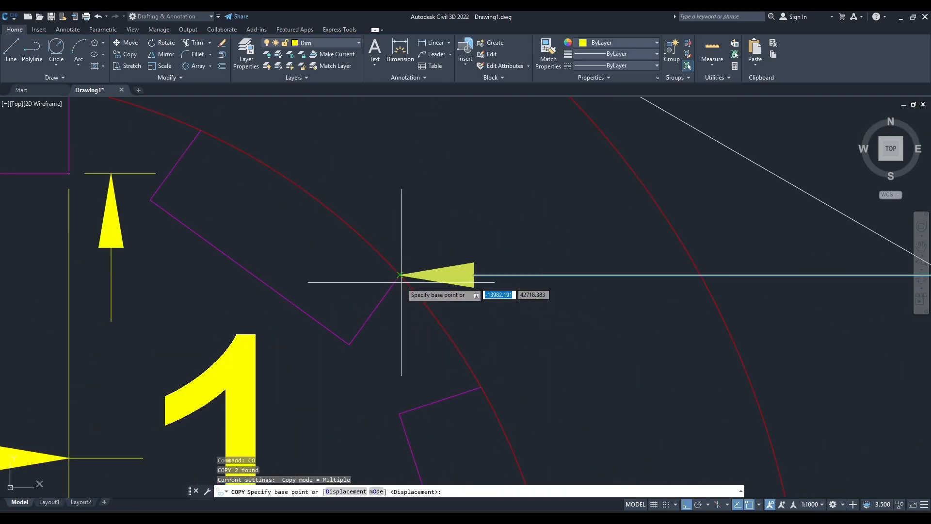
{"action": "left_click", "coordinate": [418, 287]}
{"action": "scroll", "coordinate": [541, 303], "scroll_direction": "down", "scroll_amount": 10}
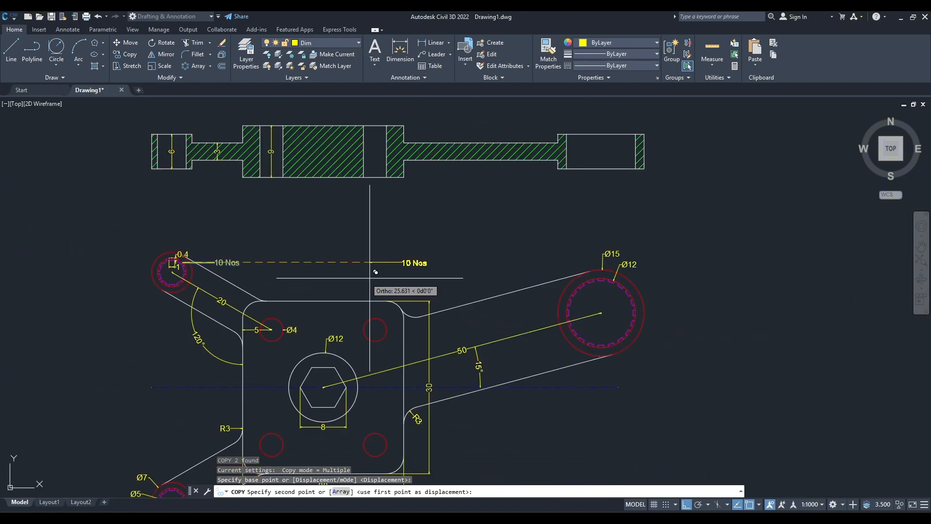
{"action": "scroll", "coordinate": [518, 285], "scroll_direction": "up", "scroll_amount": 8}
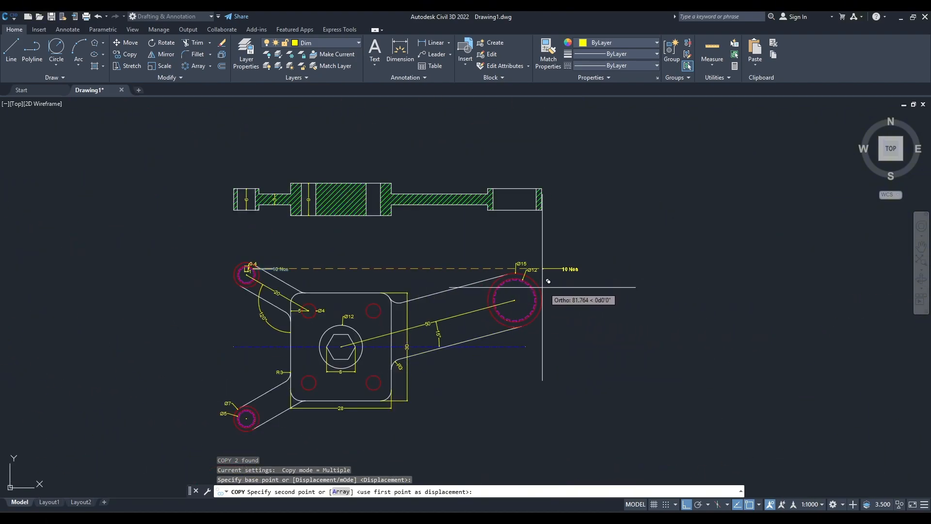
{"action": "left_click", "coordinate": [686, 506]}
{"action": "scroll", "coordinate": [614, 343], "scroll_direction": "up", "scroll_amount": 6}
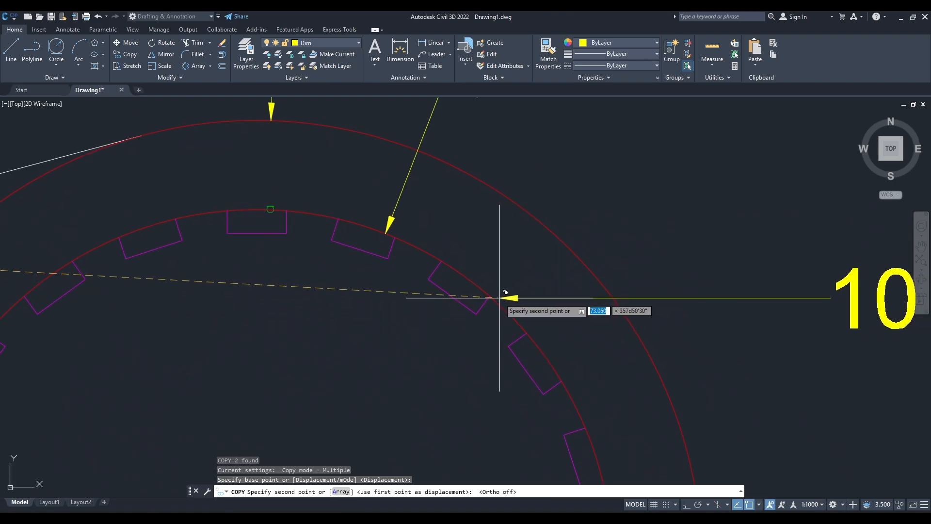
{"action": "left_click", "coordinate": [490, 297]}
{"action": "key", "text": "Escape"}
Edit the copied leader text at the large toothed circle to read "20 Nos".
{"action": "middle_click_drag", "start_coordinate": [697, 318], "coordinate": [358, 298]}
{"action": "scroll", "coordinate": [359, 298], "scroll_direction": "down", "scroll_amount": 3}
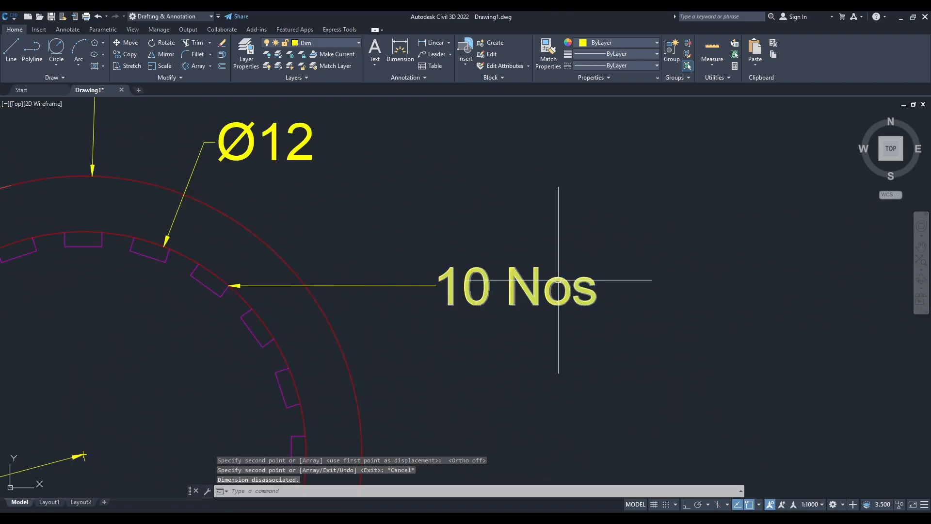
{"action": "double_click", "coordinate": [582, 292]}
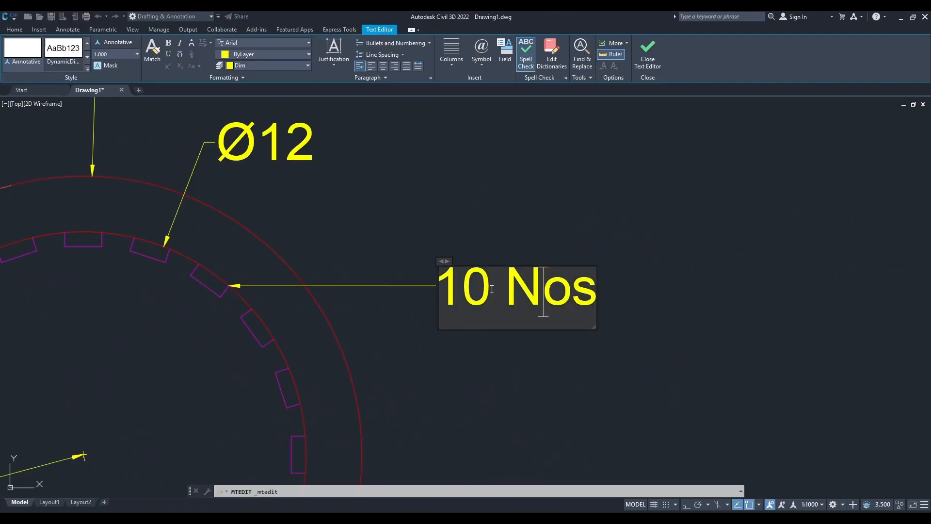
{"action": "key", "text": "BackSpace"}
{"action": "key", "text": "BackSpace"}
{"action": "type", "text": "20"}
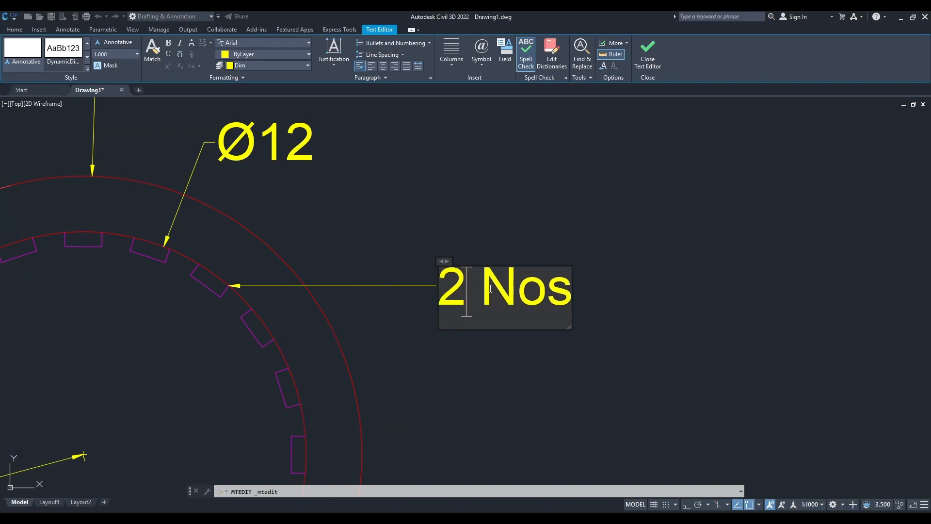
{"action": "key", "text": "Escape"}
Zoom to the drawing's extents to review the dimensioned section and plan views.
{"action": "scroll", "coordinate": [506, 292], "scroll_direction": "down", "scroll_amount": 6}
{"action": "middle_click_drag", "start_coordinate": [506, 292], "coordinate": [577, 287]}
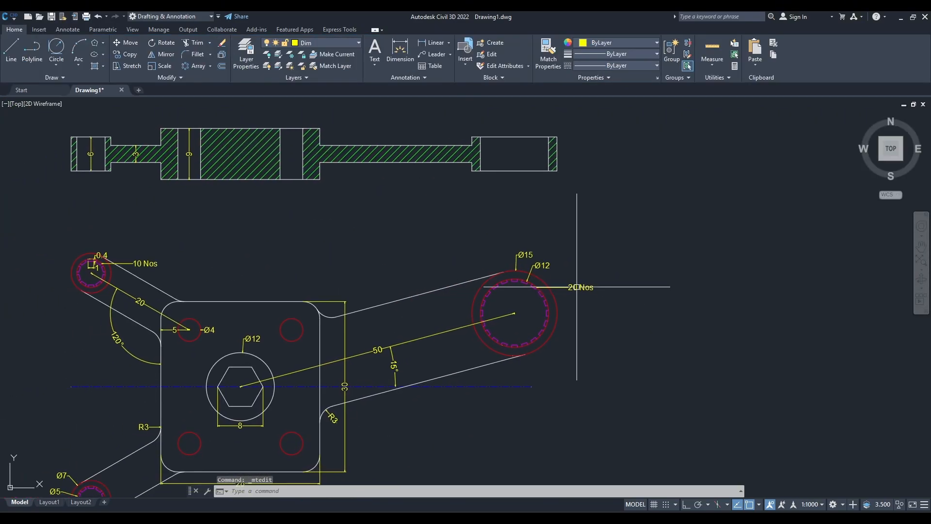
{"action": "type", "text": "z"}
{"action": "key", "text": "Return"}
{"action": "type", "text": "e"}
{"action": "key", "text": "Return"}
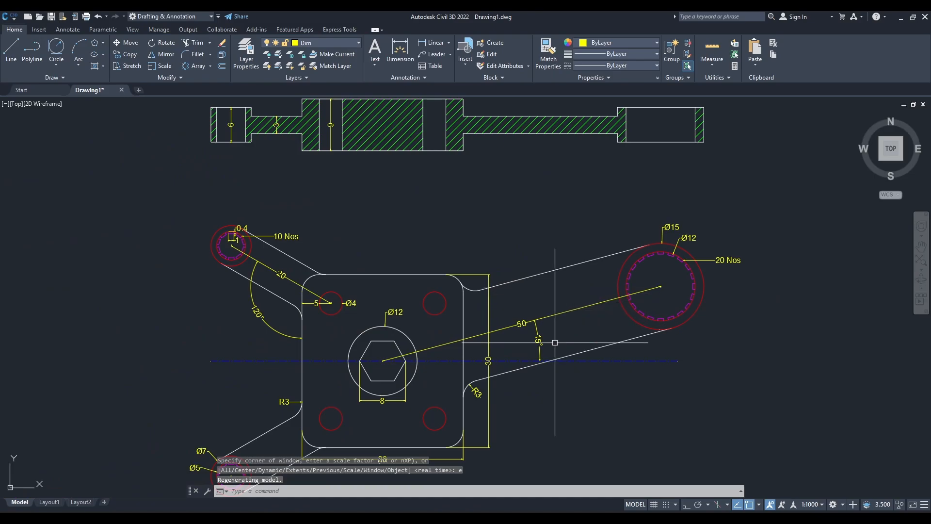